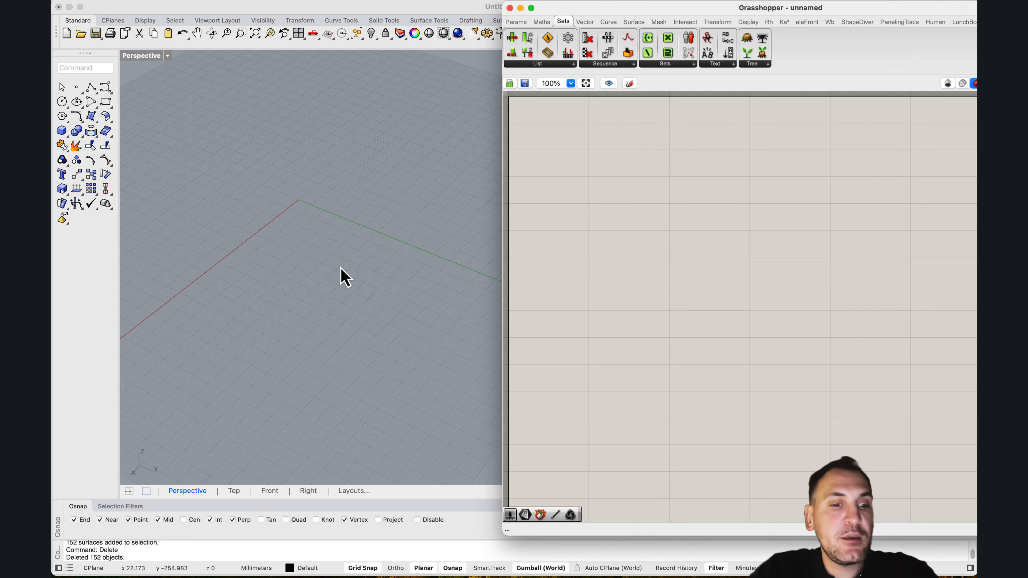
Add a Construct Point component to the Grasshopper canvas and place it with free space on its input side.
{"action": "right_click_drag", "start_coordinate": [368, 253], "coordinate": [338, 235]}
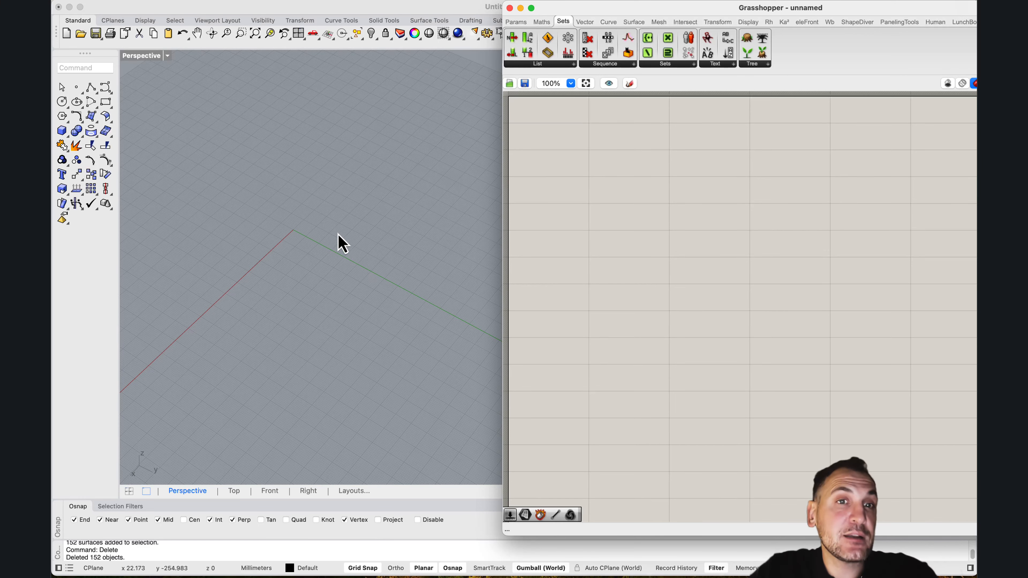
{"action": "double_click", "coordinate": [586, 196]}
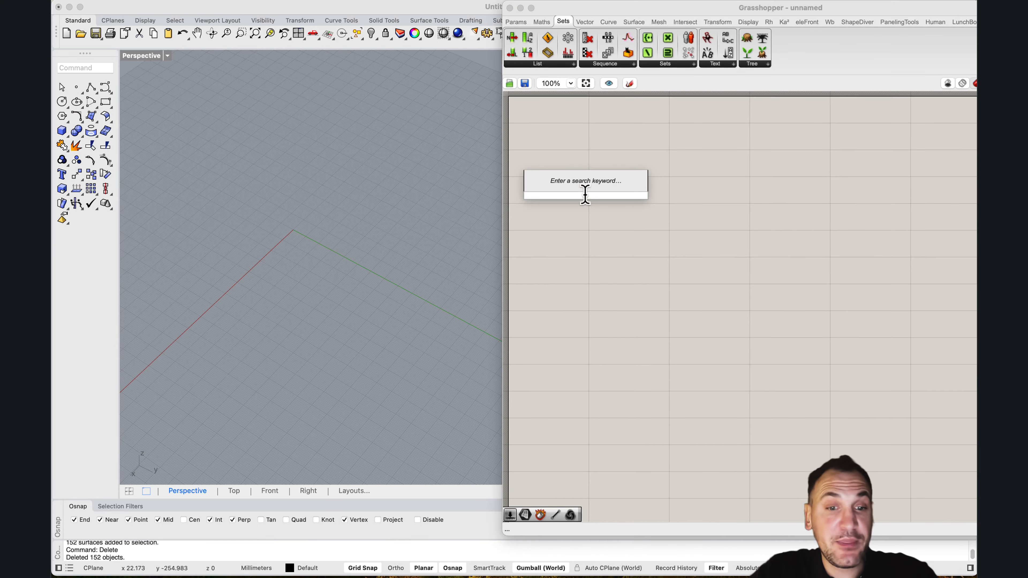
{"action": "type", "text": "xyz"}
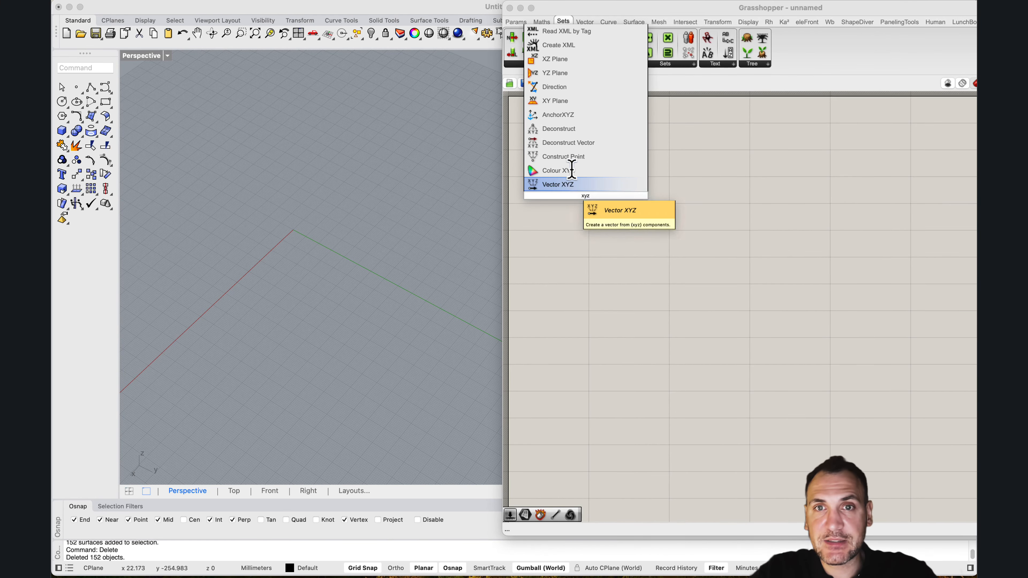
{"action": "left_click", "coordinate": [574, 156]}
{"action": "left_click_drag", "start_coordinate": [584, 199], "coordinate": [677, 194]}
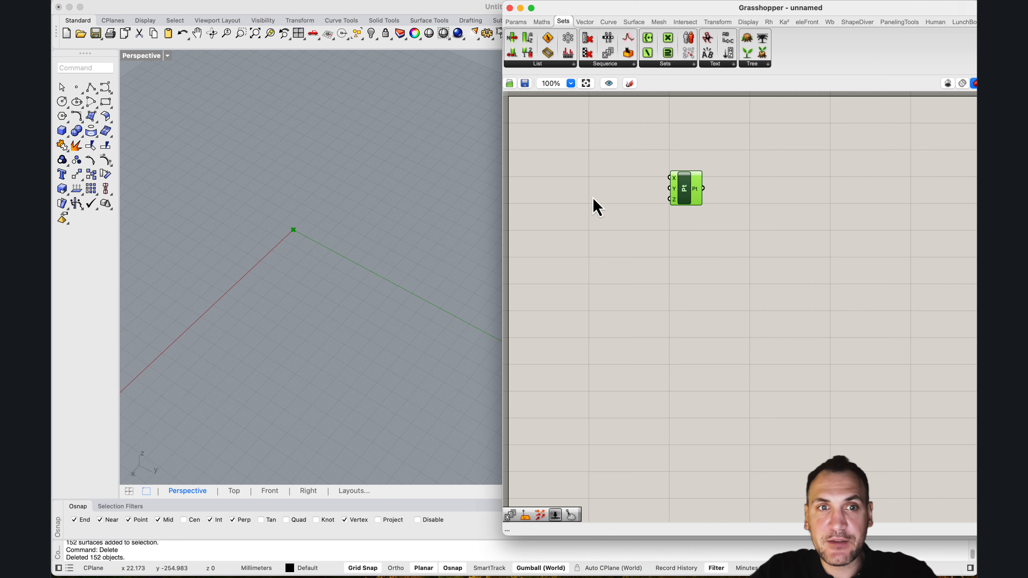
Add a Series component and connect its output to the Y input of the Construct Point component.
{"action": "right_click_drag", "start_coordinate": [296, 184], "coordinate": [318, 214]}
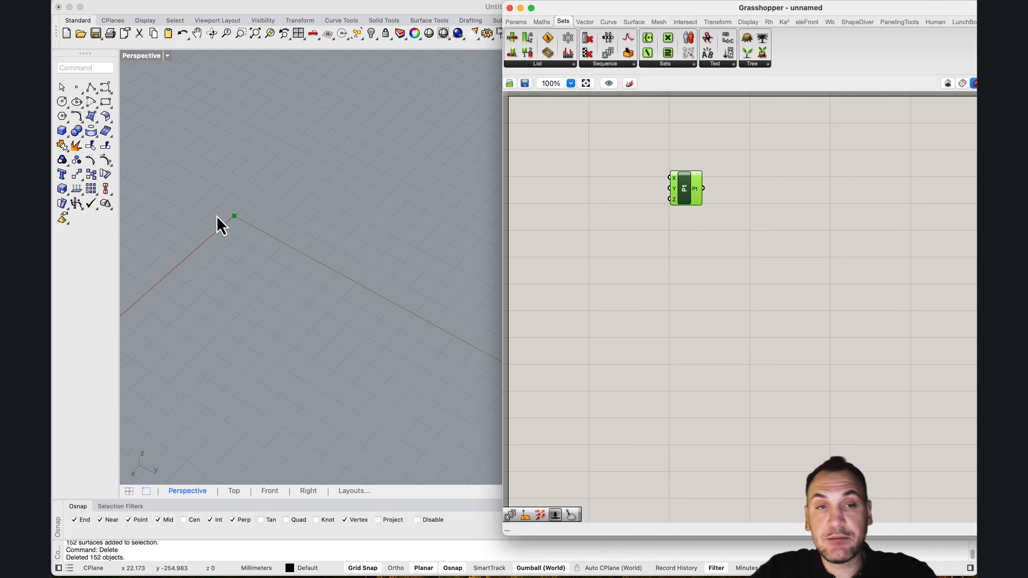
{"action": "left_click", "coordinate": [597, 235]}
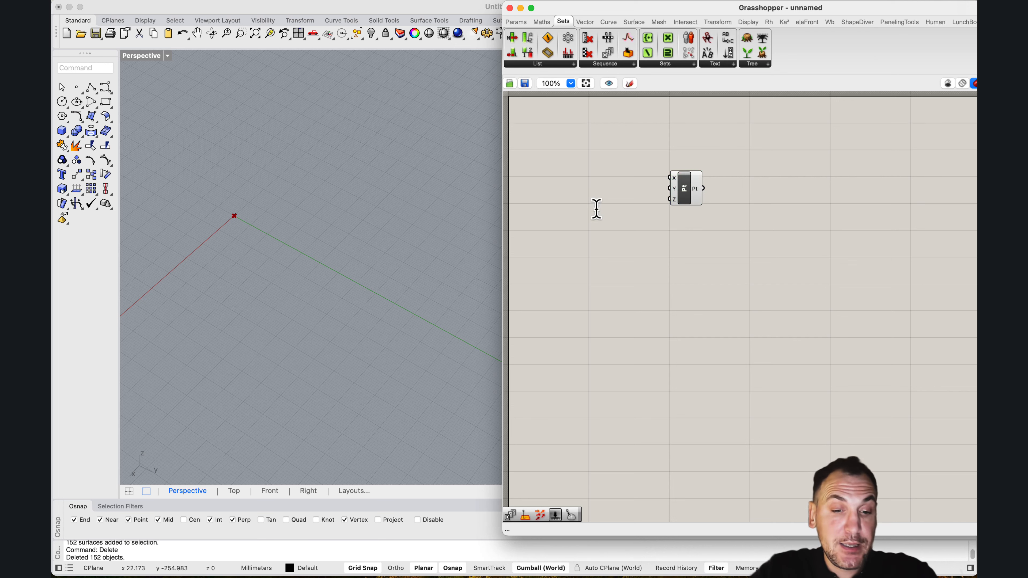
{"action": "double_click", "coordinate": [597, 209]}
{"action": "type", "text": "series"}
{"action": "key", "text": "Return"}
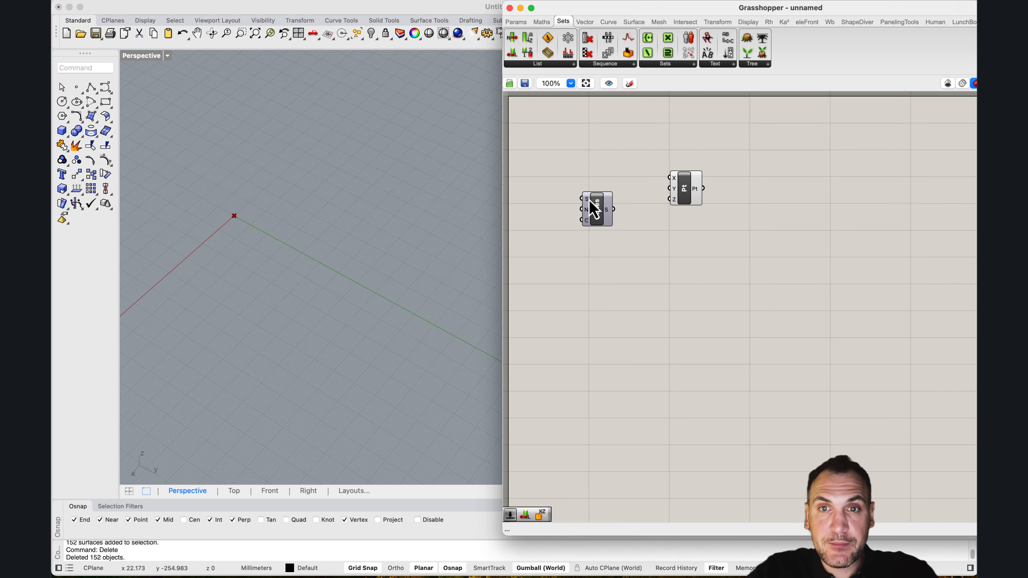
{"action": "left_click_drag", "start_coordinate": [656, 198], "coordinate": [722, 193]}
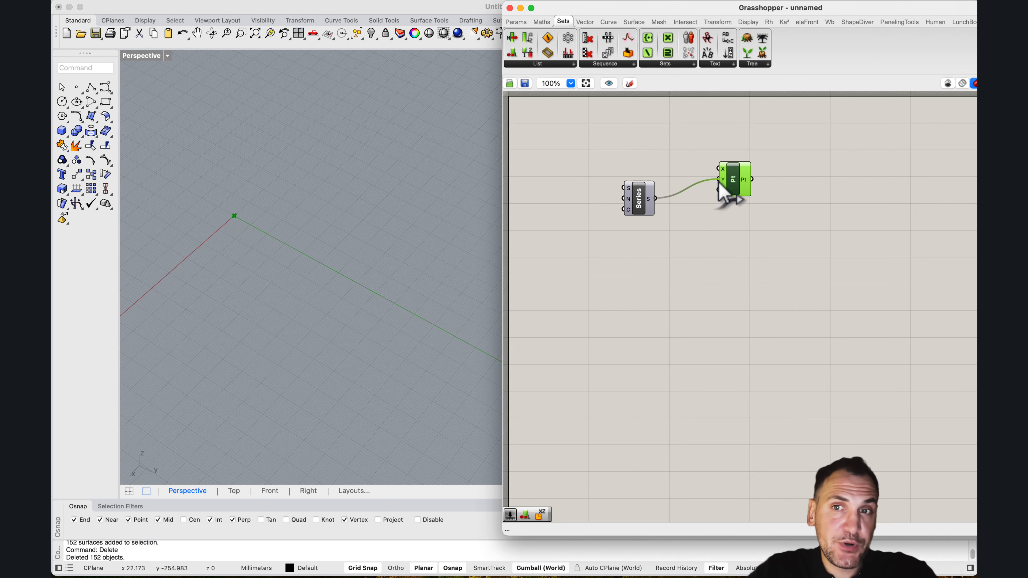
Add number sliders for the Series component, with Step set to 3 and Count set to 20.
{"action": "double_click", "coordinate": [627, 194]}
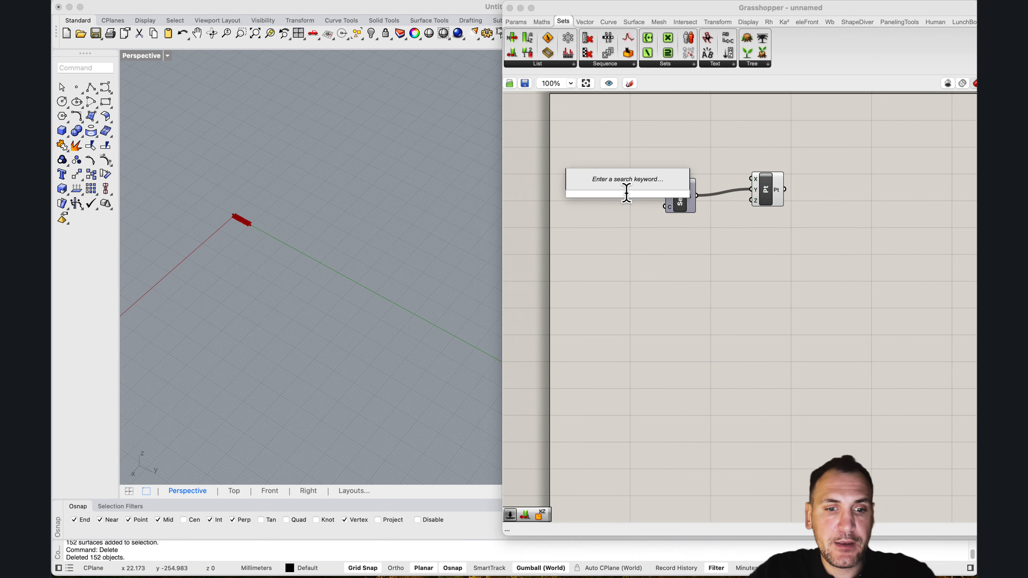
{"action": "type", "text": "Number Slide"}
{"action": "key", "text": "Return"}
{"action": "scroll", "coordinate": [630, 187], "scroll_direction": "up", "scroll_amount": 2}
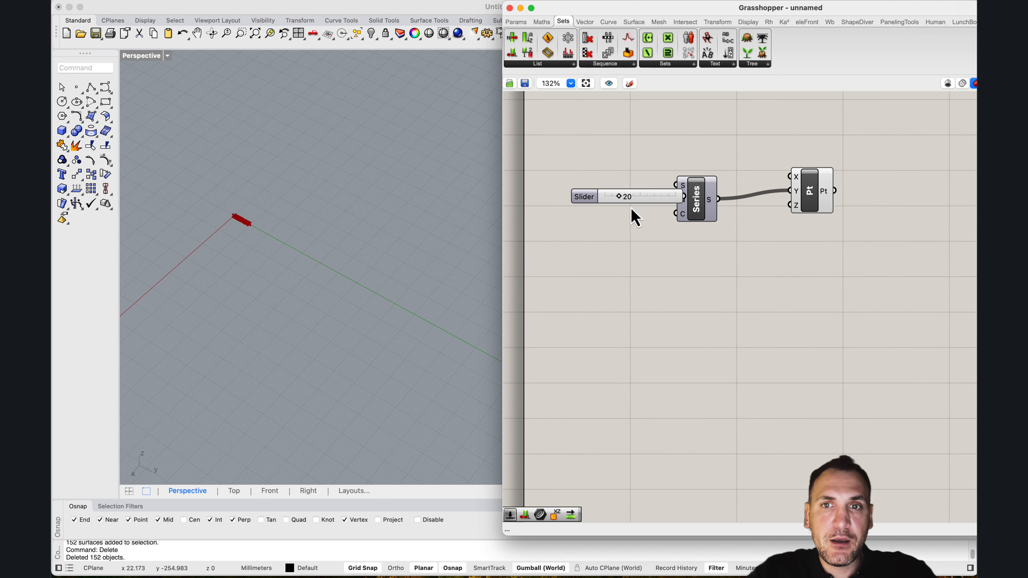
{"action": "left_click_drag", "start_coordinate": [632, 202], "coordinate": [697, 206]}
{"action": "double_click", "coordinate": [580, 194]}
{"action": "type", "text": "3"}
{"action": "key", "text": "Return"}
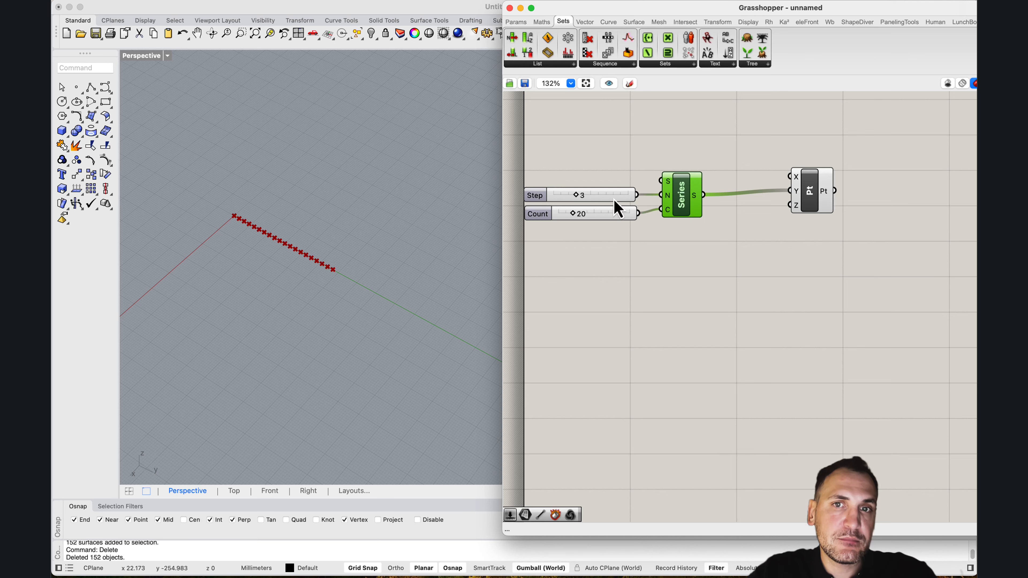
Align the Construct Point component closely beside the Series component and narrow the Grasshopper window to reveal more of the Rhino viewport.
{"action": "left_click_drag", "start_coordinate": [815, 217], "coordinate": [760, 221]}
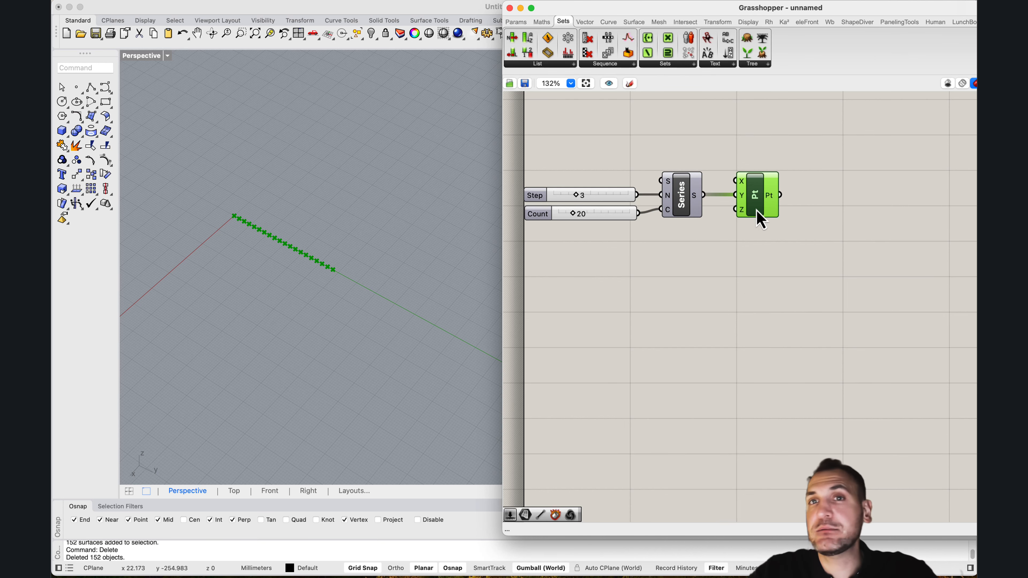
{"action": "scroll", "coordinate": [243, 263], "scroll_direction": "up", "scroll_amount": 5}
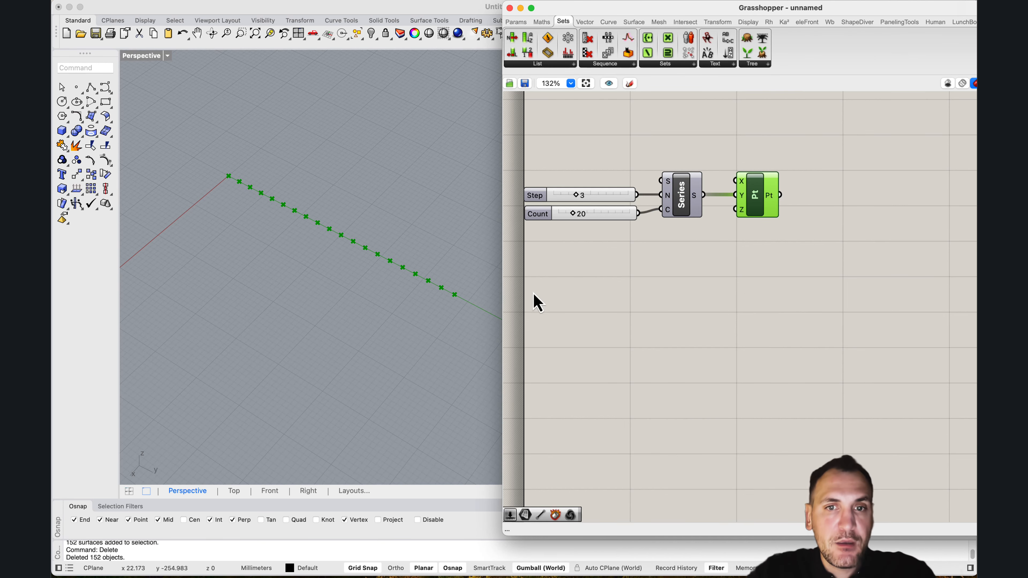
{"action": "left_click_drag", "start_coordinate": [502, 283], "coordinate": [530, 281]}
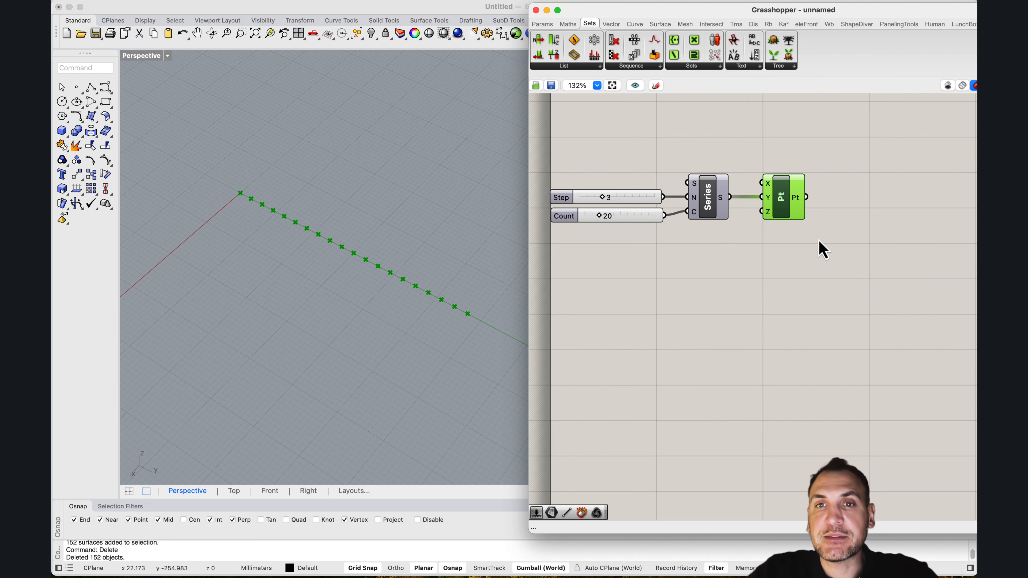
{"action": "scroll", "coordinate": [819, 240], "scroll_direction": "down", "scroll_amount": 1}
{"action": "right_click_drag", "start_coordinate": [828, 242], "coordinate": [781, 230]}
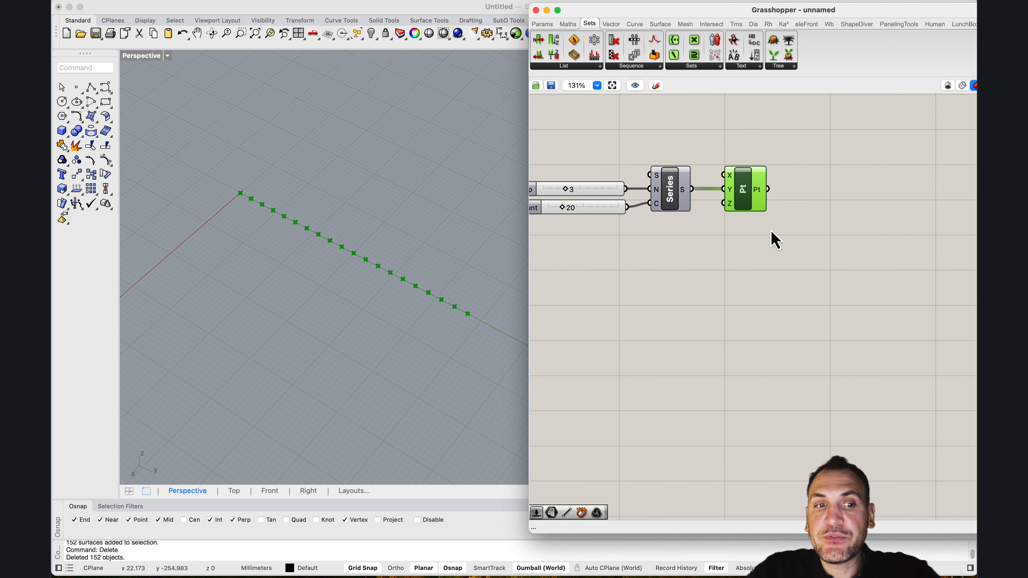
{"action": "scroll", "coordinate": [827, 215], "scroll_direction": "down", "scroll_amount": 1}
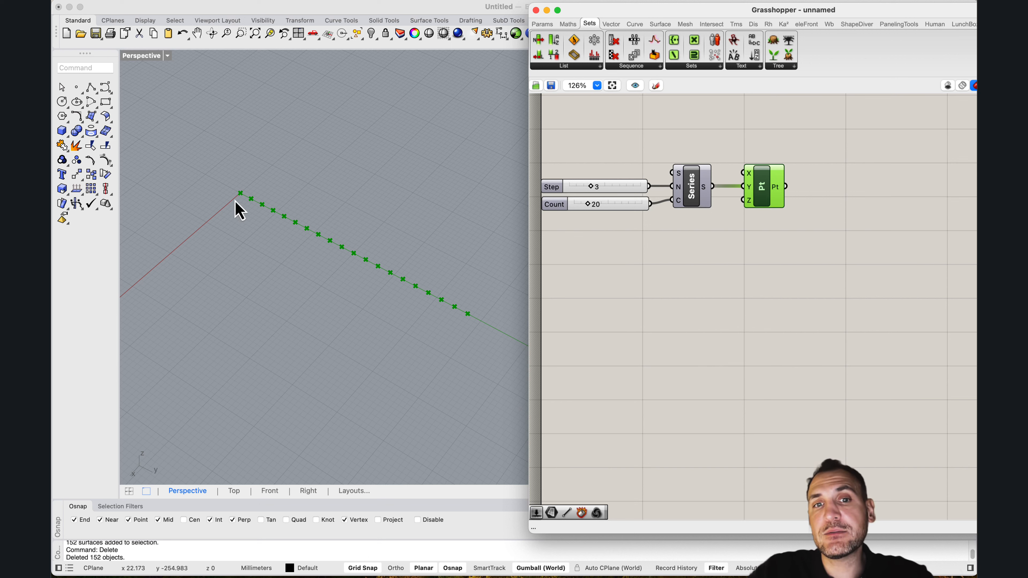
Add an XZ Plane component and connect the constructed points to its origin input.
{"action": "double_click", "coordinate": [830, 191]}
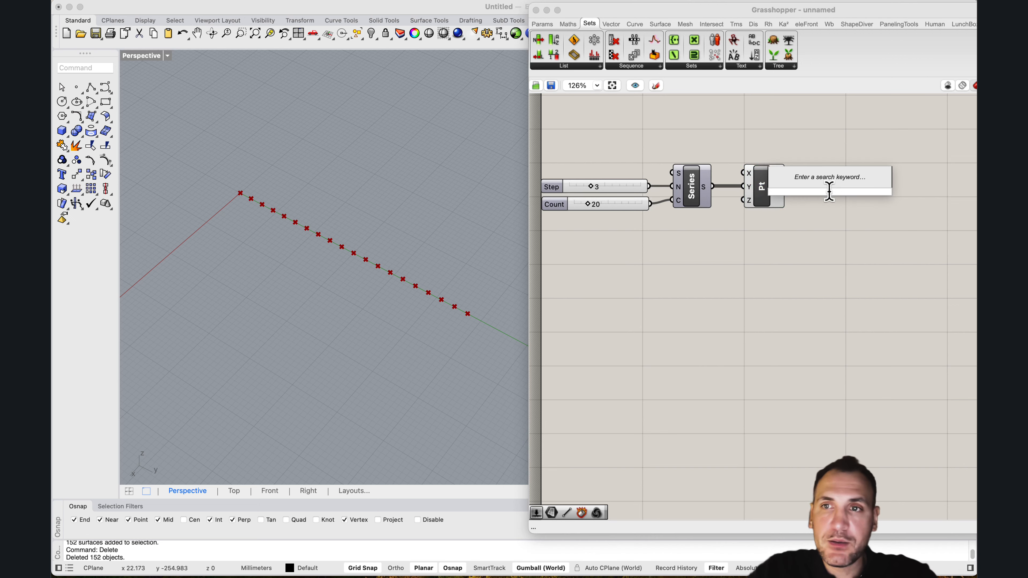
{"action": "type", "text": "xz"}
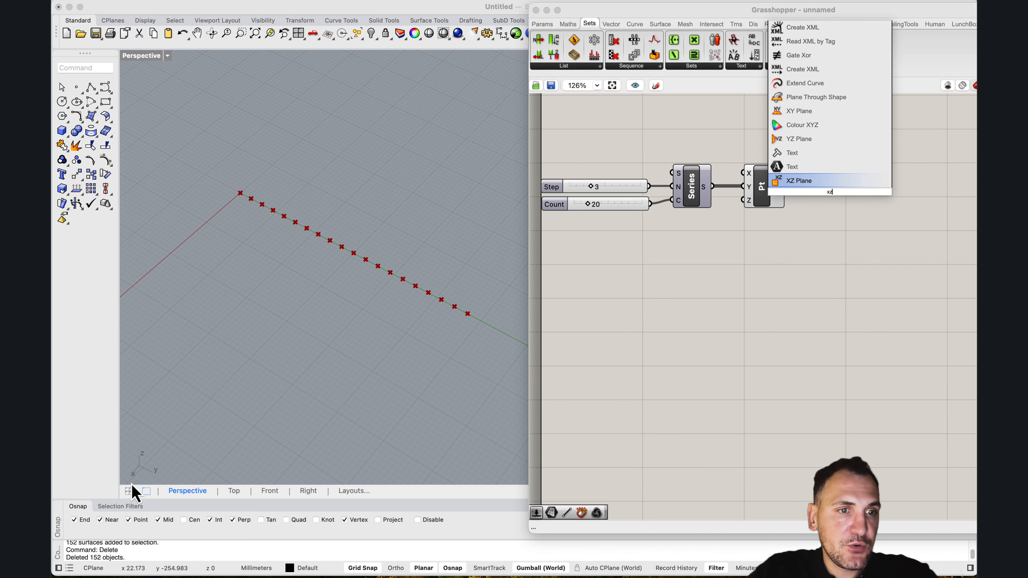
{"action": "right_click_drag", "start_coordinate": [133, 489], "coordinate": [261, 294]}
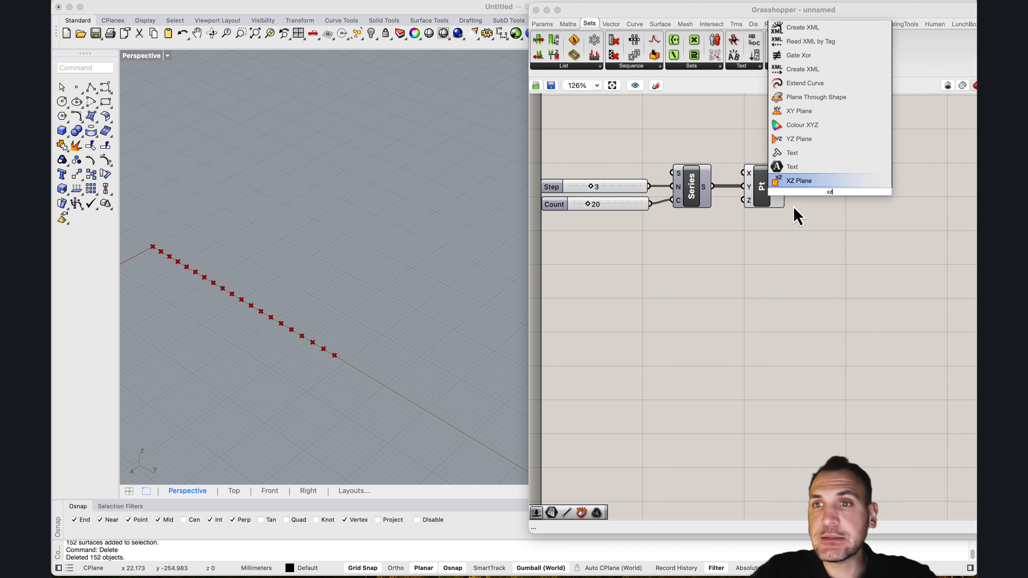
{"action": "left_click", "coordinate": [794, 182]}
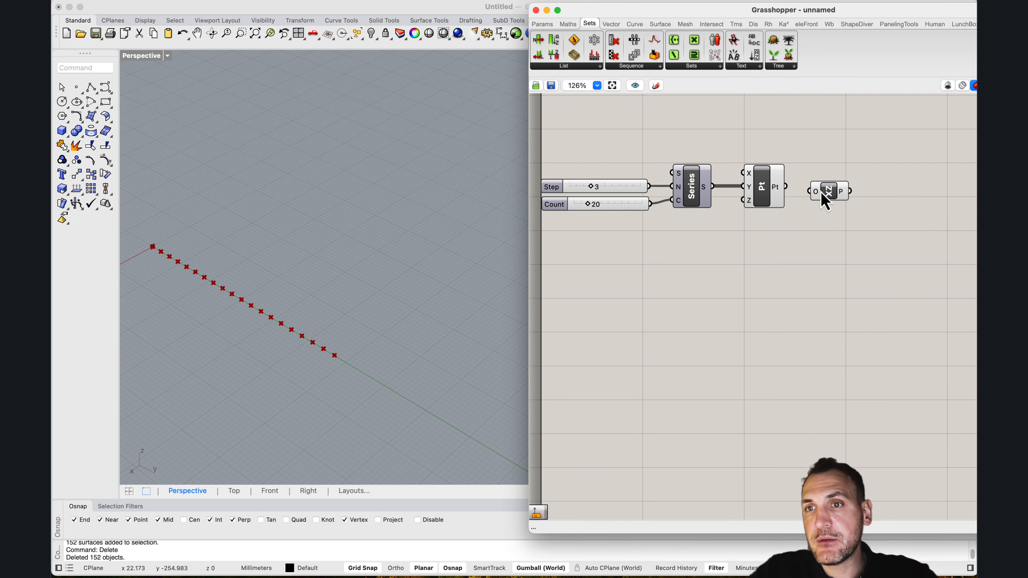
{"action": "left_click_drag", "start_coordinate": [786, 187], "coordinate": [802, 189]}
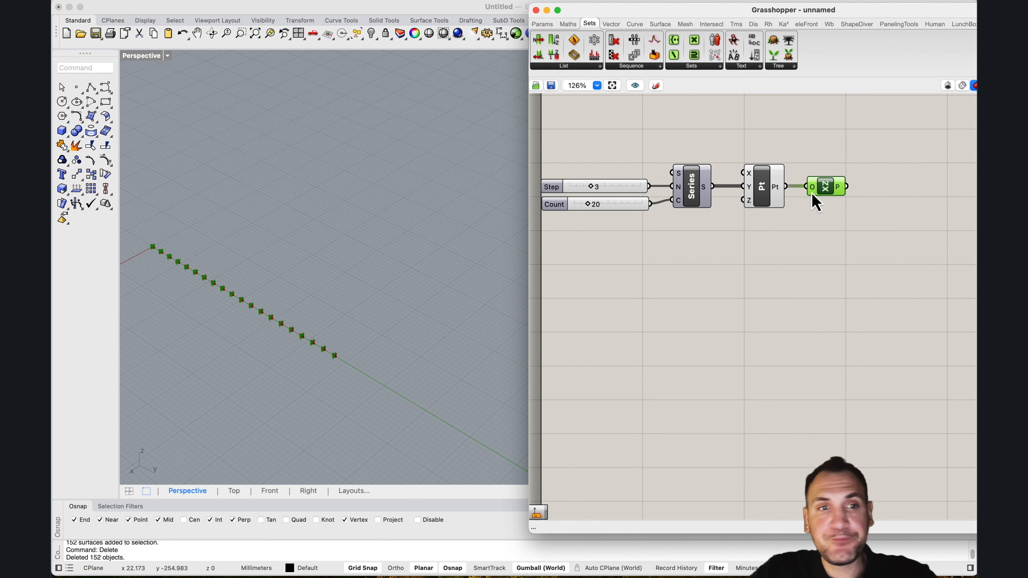
Examine the XZ planes along the row of points in the perspective viewport, checking their orientation and axes.
{"action": "scroll", "coordinate": [397, 223], "scroll_direction": "down", "scroll_amount": 3}
{"action": "scroll", "coordinate": [279, 247], "scroll_direction": "up", "scroll_amount": 10}
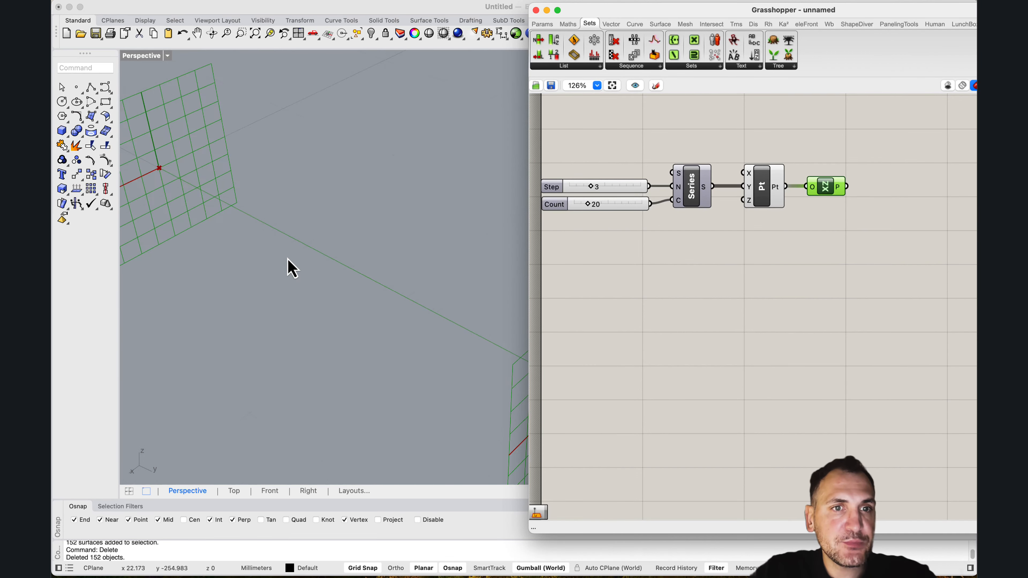
{"action": "scroll", "coordinate": [290, 265], "scroll_direction": "down", "scroll_amount": 6}
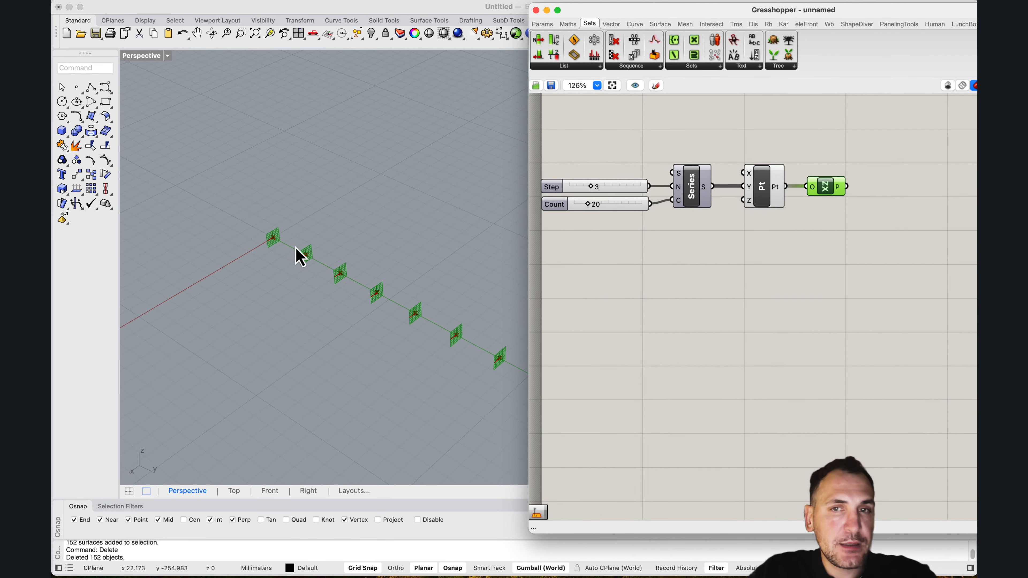
{"action": "scroll", "coordinate": [283, 250], "scroll_direction": "up", "scroll_amount": 6}
{"action": "scroll", "coordinate": [227, 239], "scroll_direction": "down", "scroll_amount": 6}
{"action": "scroll", "coordinate": [221, 233], "scroll_direction": "up", "scroll_amount": 6}
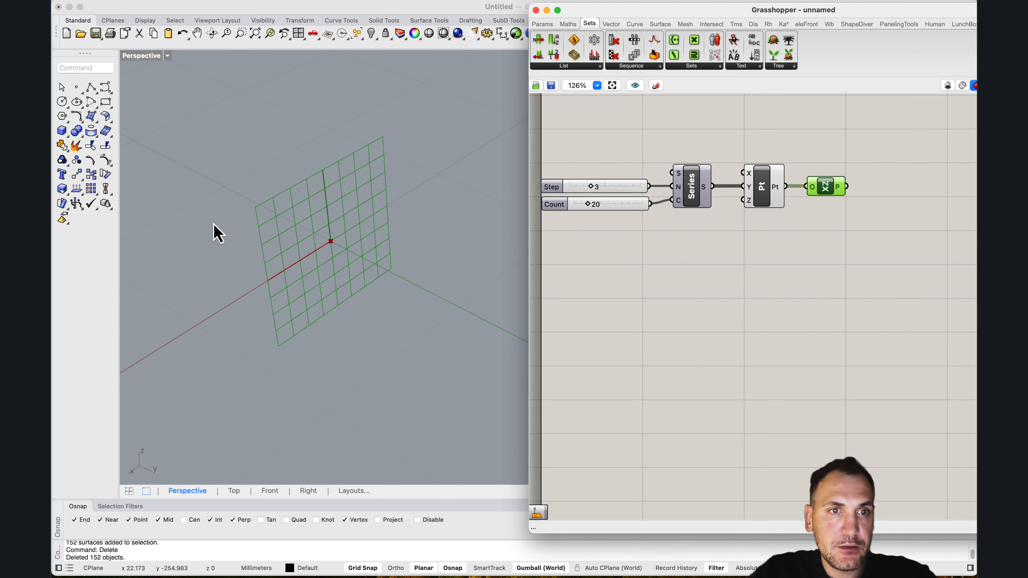
{"action": "scroll", "coordinate": [290, 233], "scroll_direction": "down", "scroll_amount": 5}
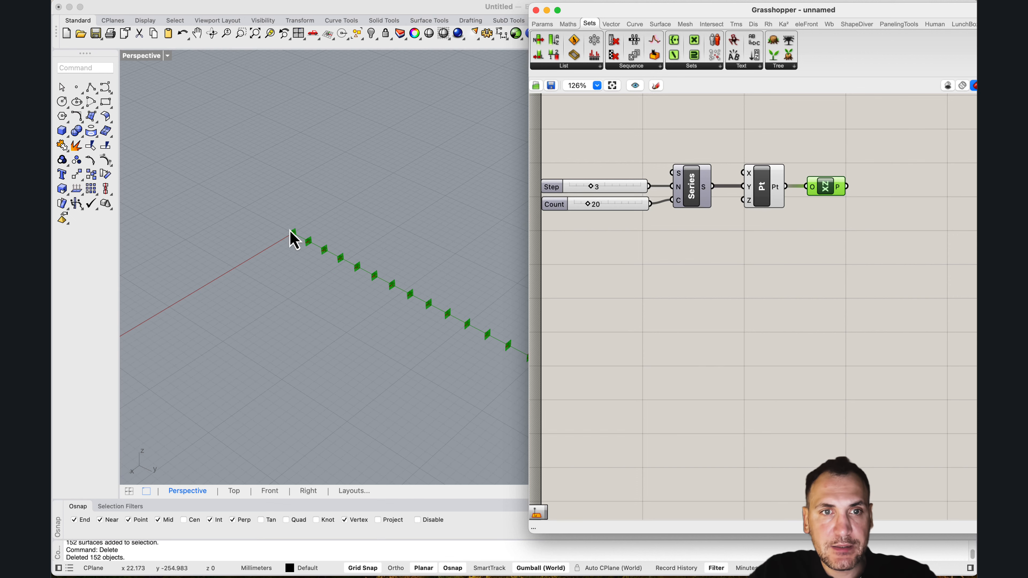
{"action": "scroll", "coordinate": [326, 258], "scroll_direction": "up", "scroll_amount": 6}
{"action": "scroll", "coordinate": [320, 245], "scroll_direction": "down", "scroll_amount": 5}
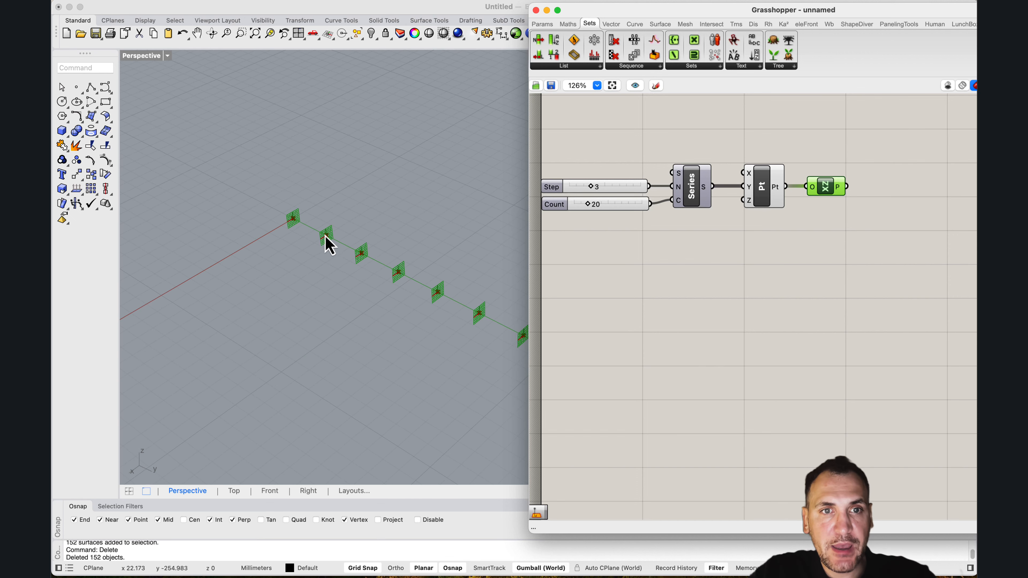
{"action": "scroll", "coordinate": [327, 243], "scroll_direction": "up", "scroll_amount": 5}
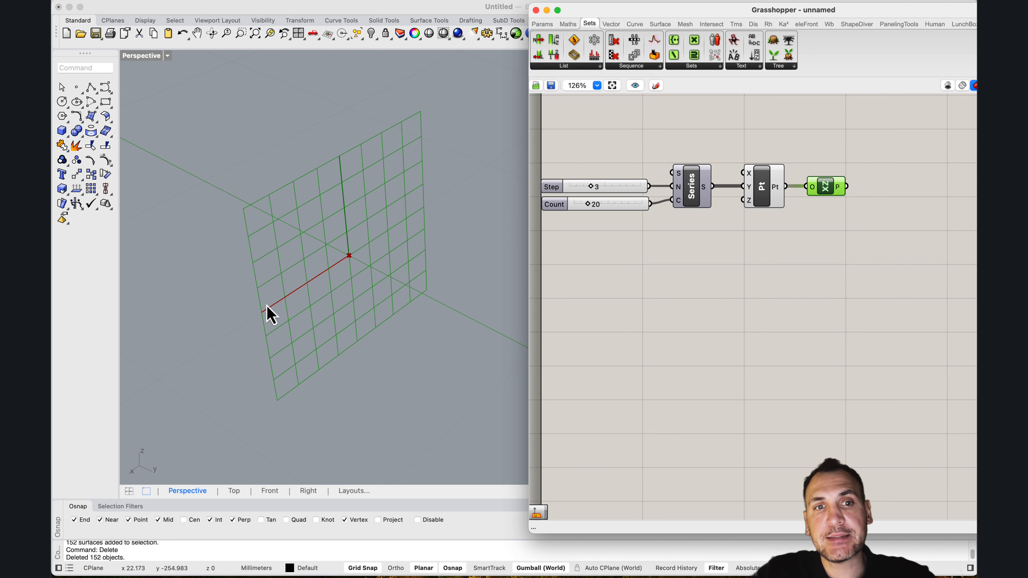
{"action": "scroll", "coordinate": [333, 177], "scroll_direction": "down", "scroll_amount": 5}
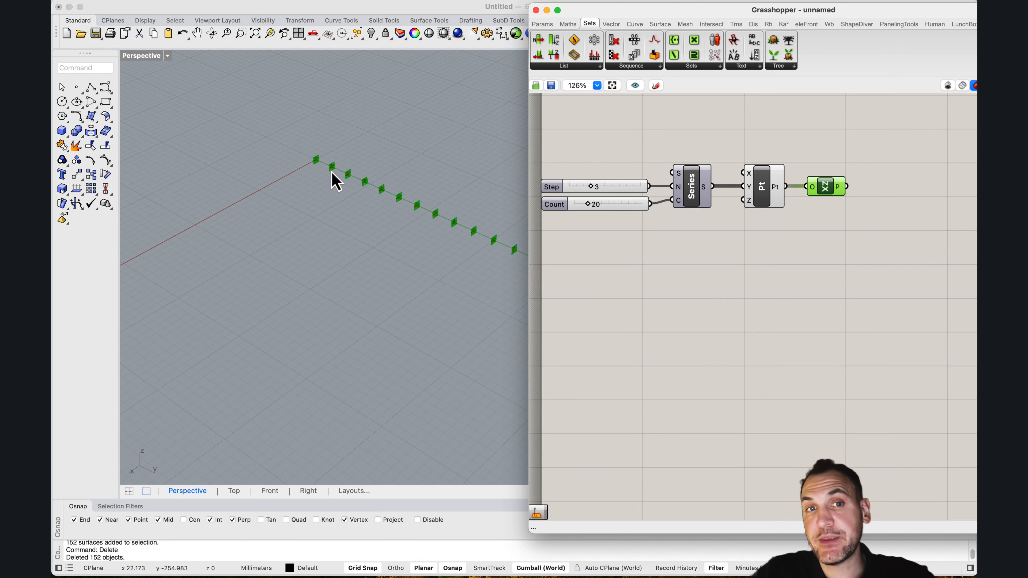
{"action": "scroll", "coordinate": [337, 179], "scroll_direction": "up", "scroll_amount": 2}
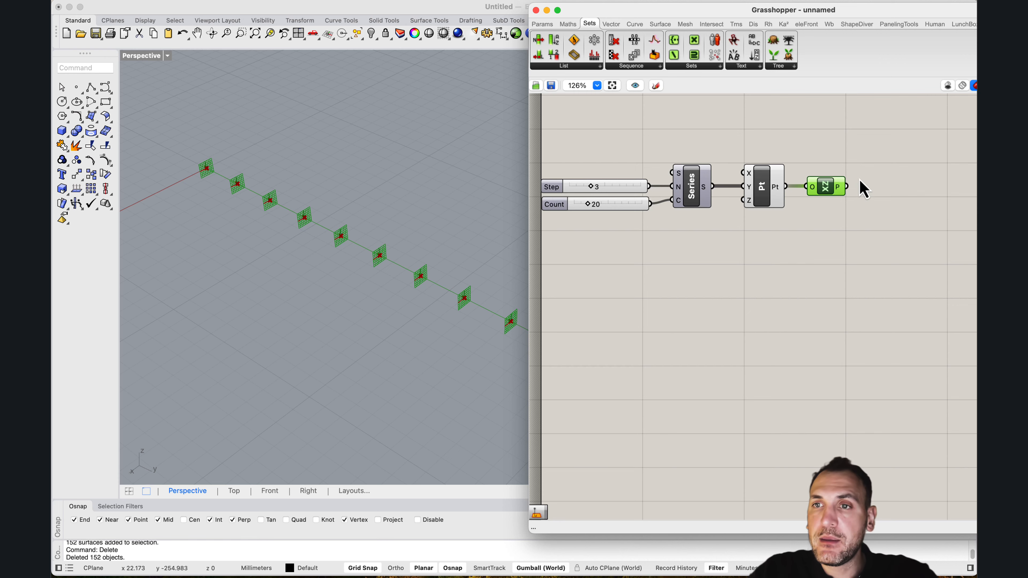
Add a Point Oriented component and connect the XZ Plane output to its P input.
{"action": "right_click_drag", "start_coordinate": [864, 188], "coordinate": [775, 192]}
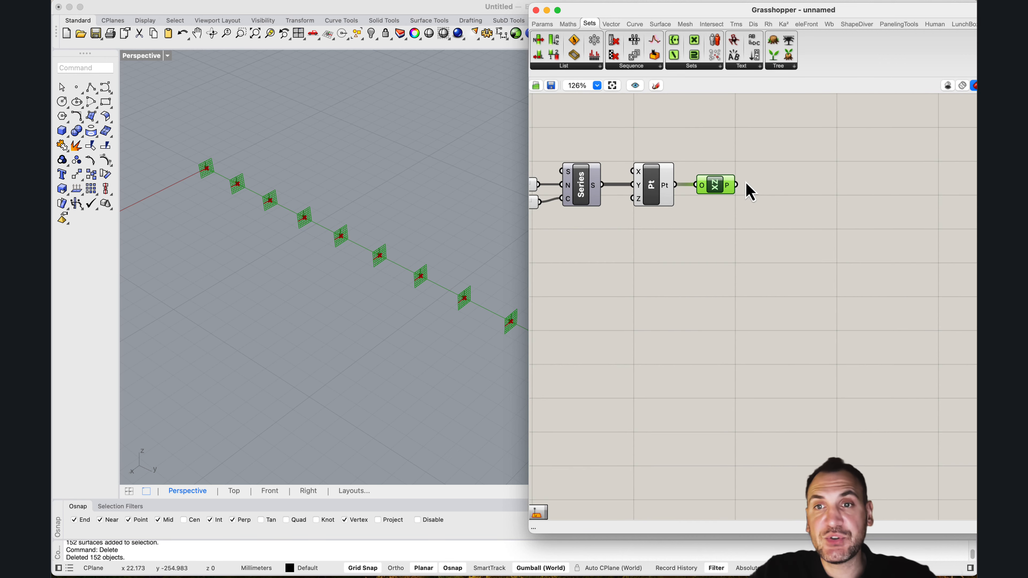
{"action": "double_click", "coordinate": [786, 186]}
{"action": "type", "text": "point oriented"}
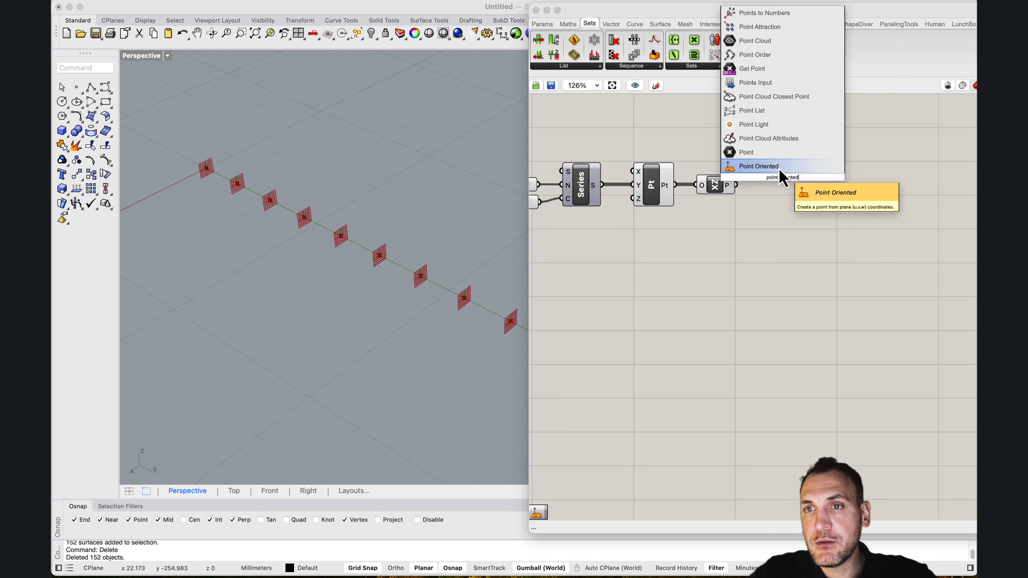
{"action": "left_click", "coordinate": [765, 166]}
{"action": "left_click_drag", "start_coordinate": [736, 185], "coordinate": [782, 181]}
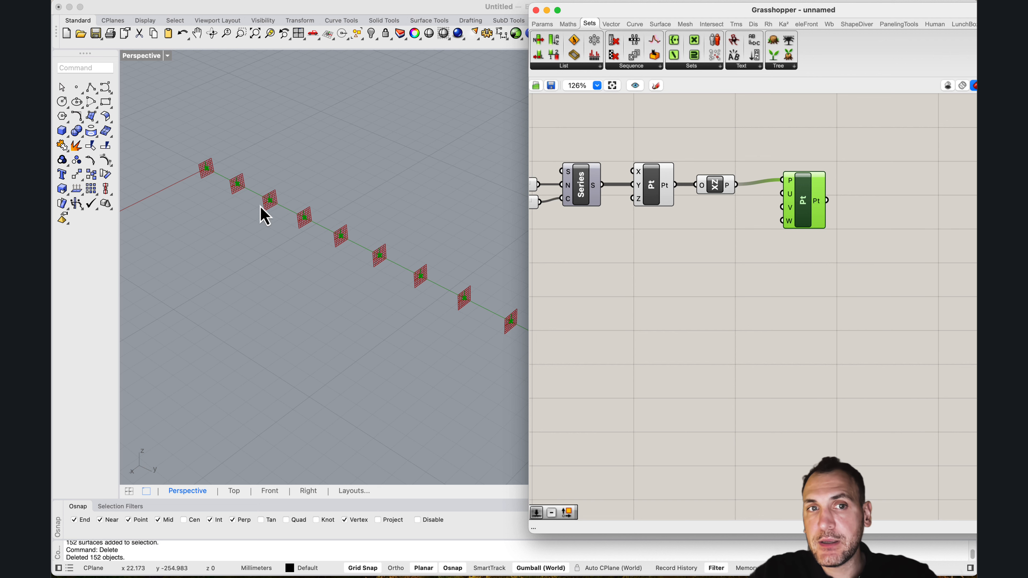
Set the Grasshopper preview plane size to 10 and move the window aside to reveal the planes in the perspective viewport.
{"action": "scroll", "coordinate": [257, 202], "scroll_direction": "up", "scroll_amount": 5}
{"action": "scroll", "coordinate": [306, 223], "scroll_direction": "down", "scroll_amount": 5}
{"action": "scroll", "coordinate": [319, 241], "scroll_direction": "up", "scroll_amount": 5}
{"action": "scroll", "coordinate": [363, 251], "scroll_direction": "down", "scroll_amount": 5}
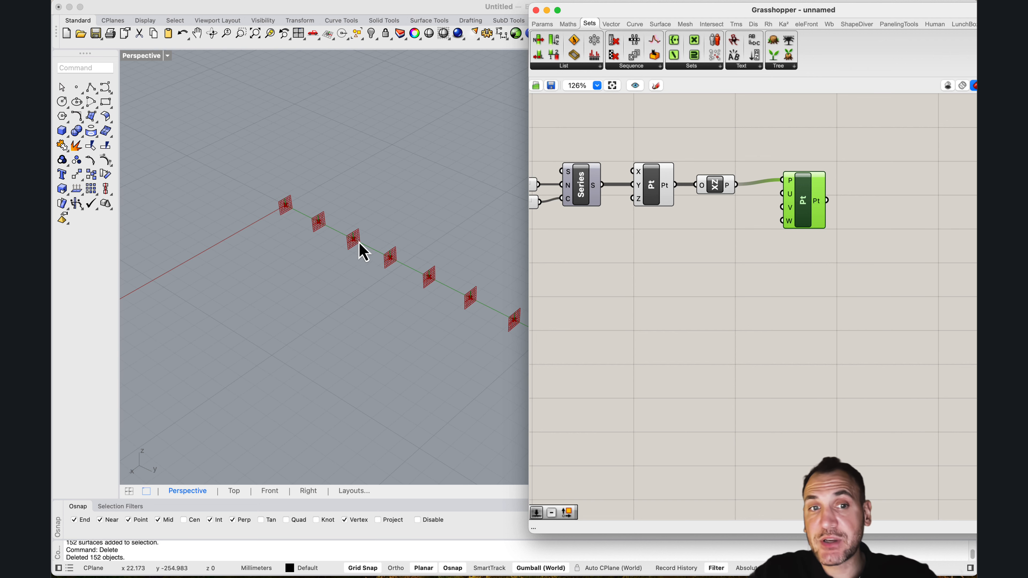
{"action": "scroll", "coordinate": [326, 234], "scroll_direction": "down", "scroll_amount": 5}
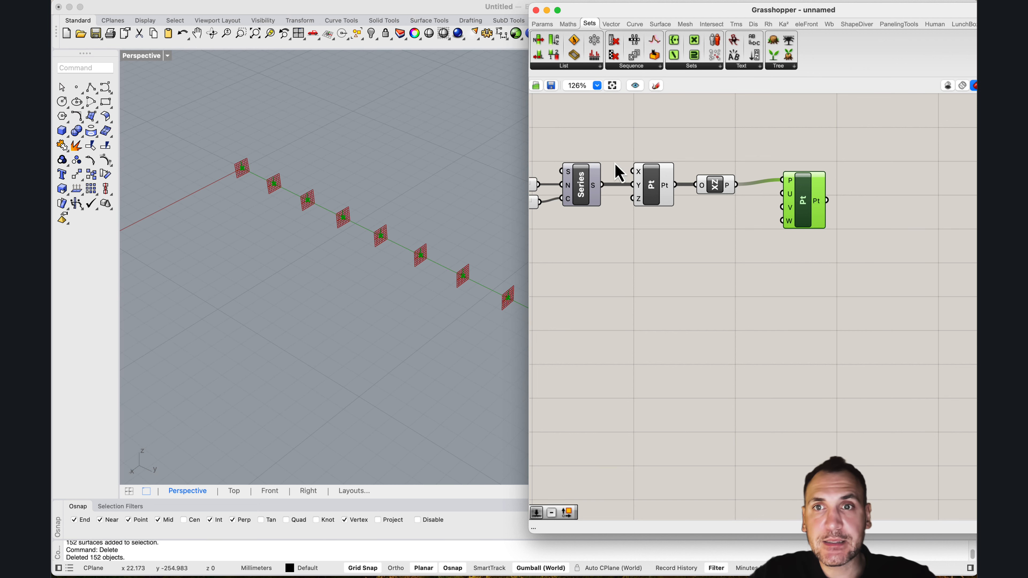
{"action": "left_click_drag", "start_coordinate": [729, 19], "coordinate": [466, 32]}
{"action": "left_click", "coordinate": [221, 3]}
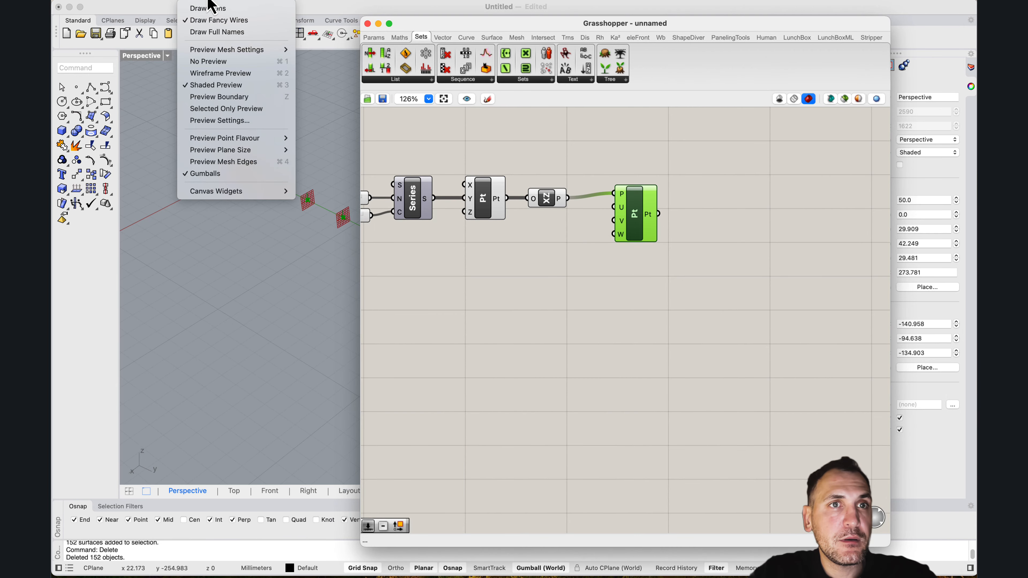
{"action": "mouse_move", "coordinate": [250, 150]}
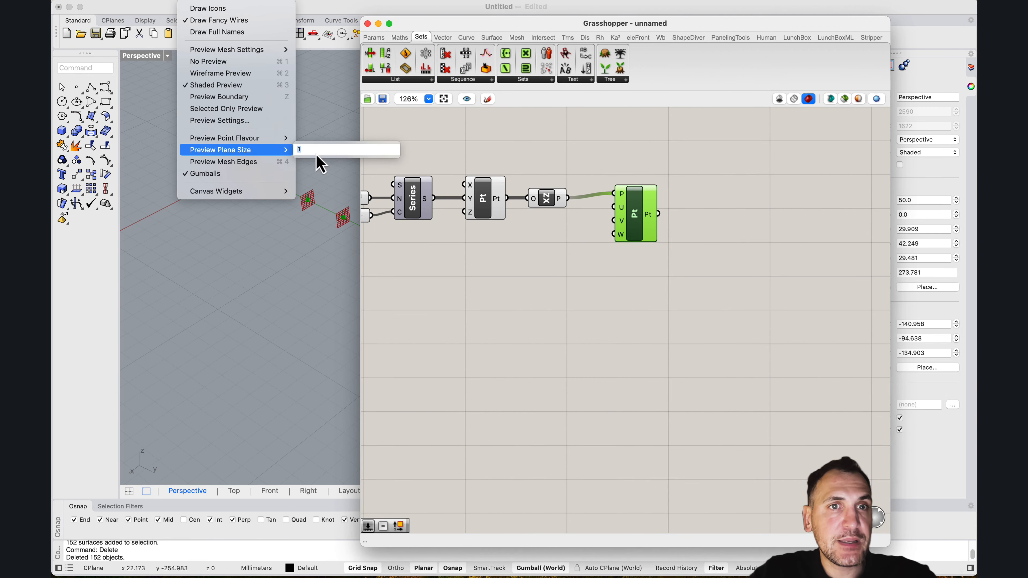
{"action": "type", "text": "0"}
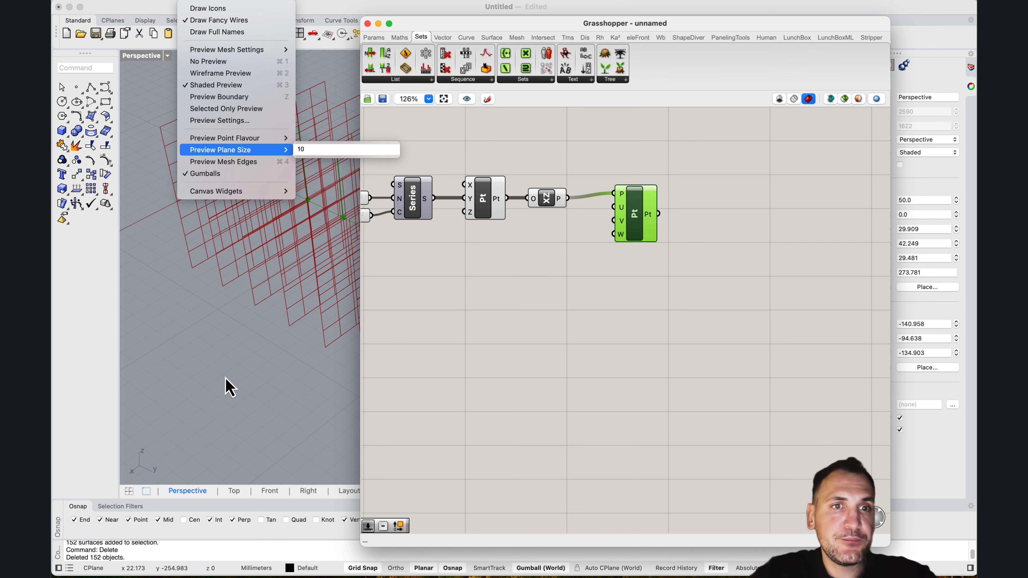
{"action": "key", "text": "Return"}
{"action": "left_click_drag", "start_coordinate": [433, 24], "coordinate": [621, 17]}
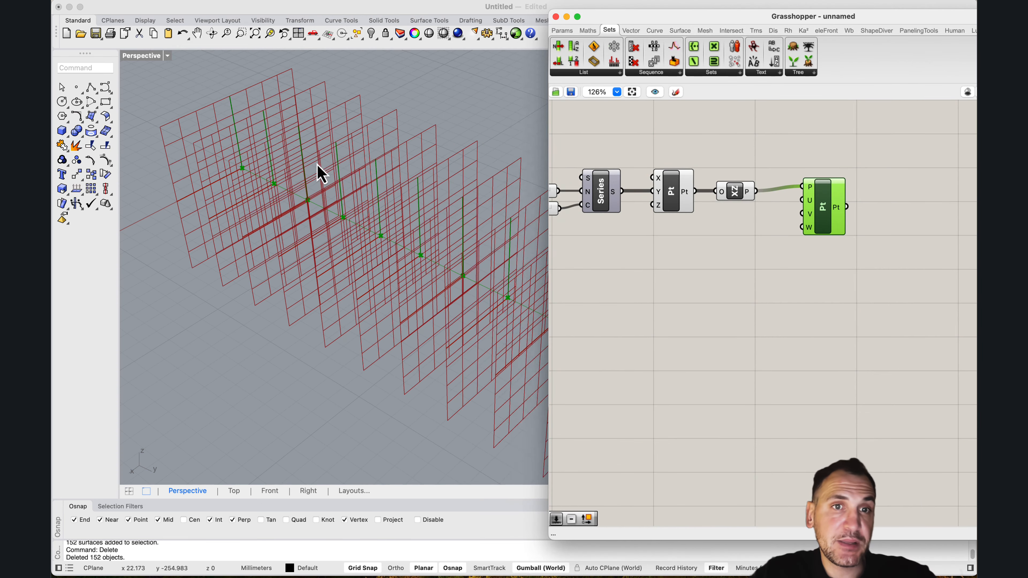
Set the Step slider of the Series component to 8 to space the XZ planes farther apart.
{"action": "scroll", "coordinate": [321, 174], "scroll_direction": "down", "scroll_amount": 5}
{"action": "right_click_drag", "start_coordinate": [708, 222], "coordinate": [854, 217]}
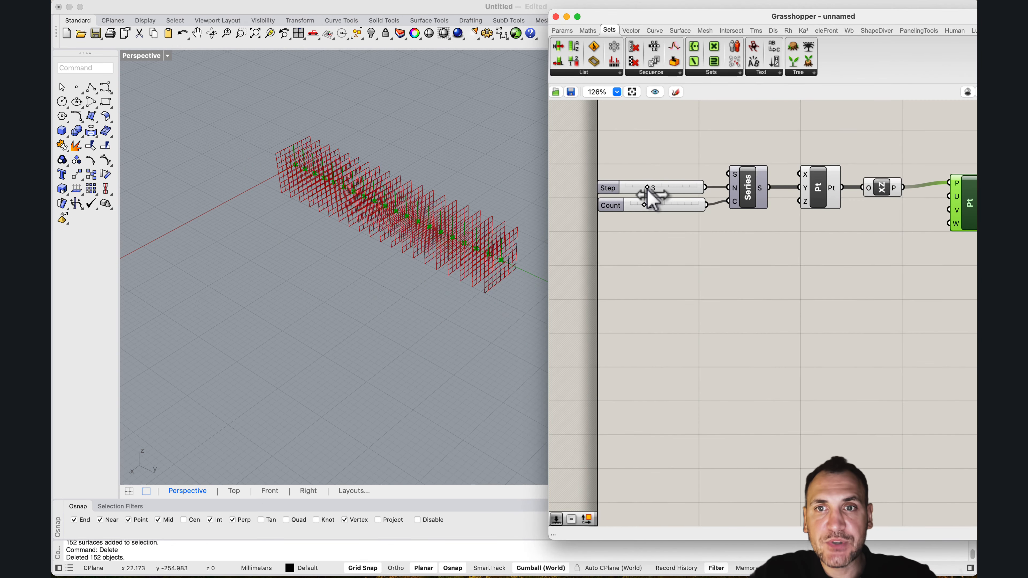
{"action": "left_click_drag", "start_coordinate": [655, 195], "coordinate": [685, 199]}
{"action": "scroll", "coordinate": [344, 223], "scroll_direction": "up", "scroll_amount": 10}
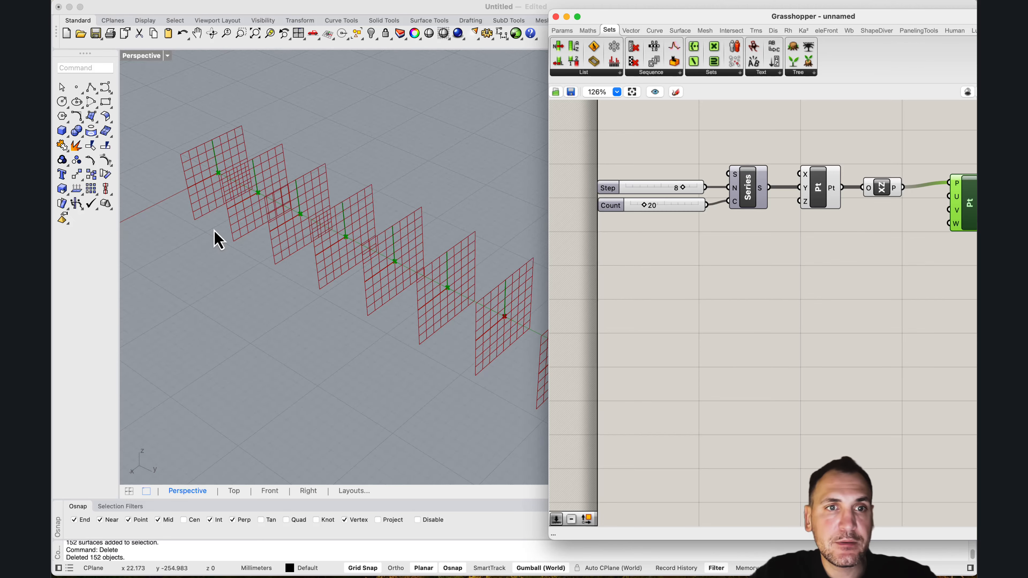
Move the Point Oriented component farther from the XZ Plane component, level with its output, to make room for sliders.
{"action": "right_click_drag", "start_coordinate": [870, 239], "coordinate": [660, 229]}
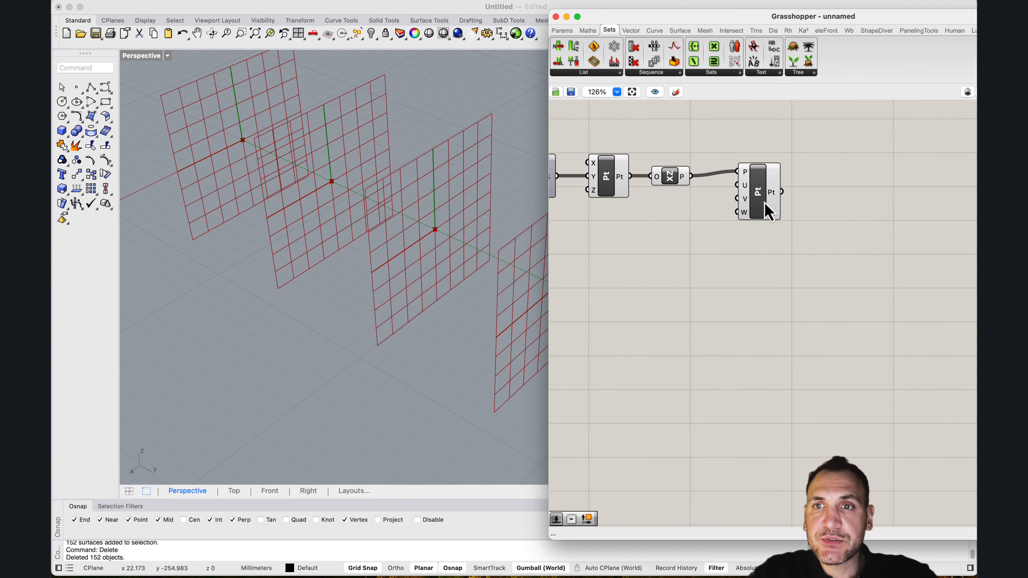
{"action": "left_click_drag", "start_coordinate": [760, 204], "coordinate": [826, 202]}
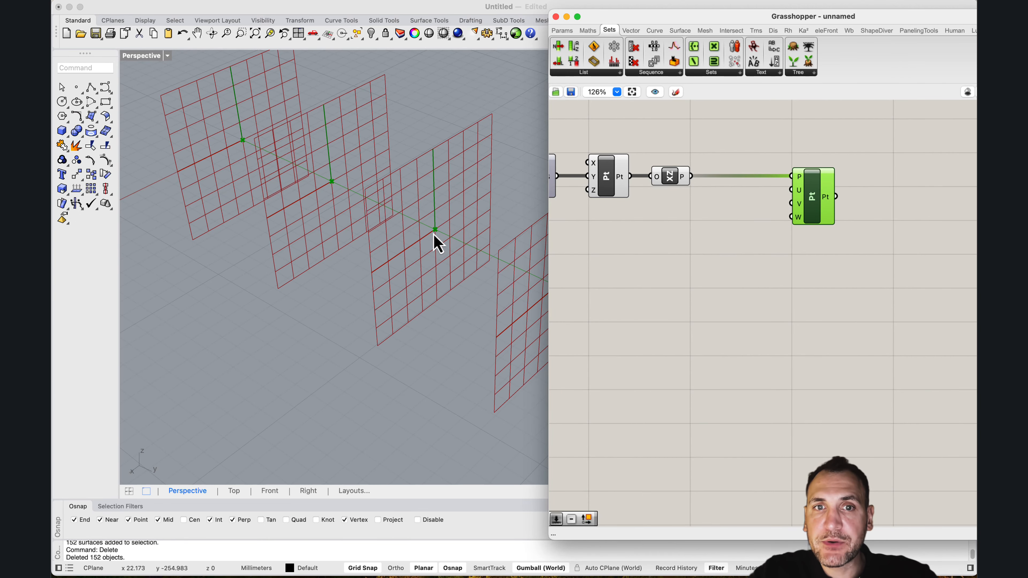
{"action": "scroll", "coordinate": [436, 231], "scroll_direction": "down", "scroll_amount": 5}
{"action": "scroll", "coordinate": [433, 239], "scroll_direction": "up", "scroll_amount": 3}
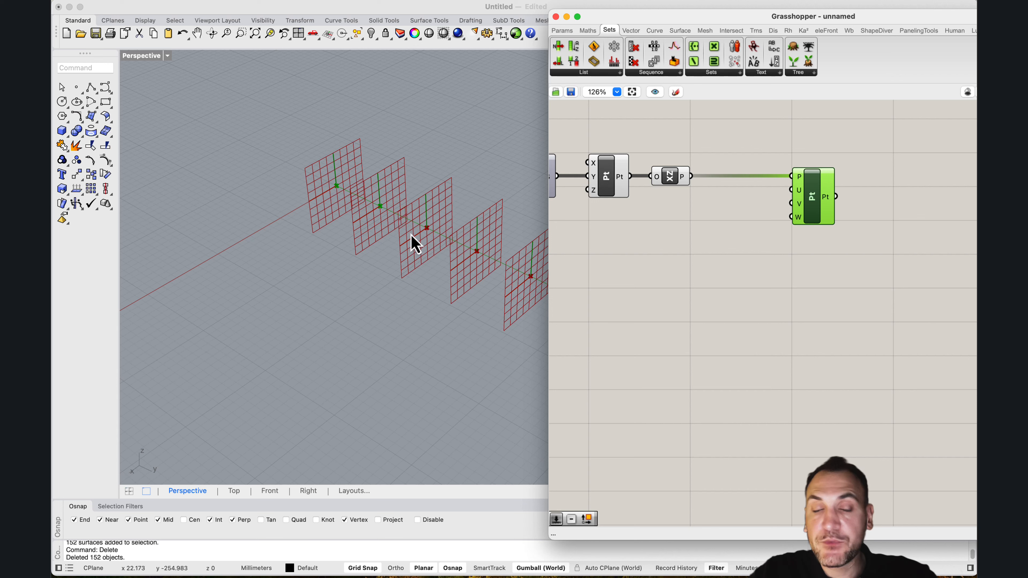
Add a number slider, connect it to the Point Oriented component's U input, and set it to 14.
{"action": "double_click", "coordinate": [696, 234]}
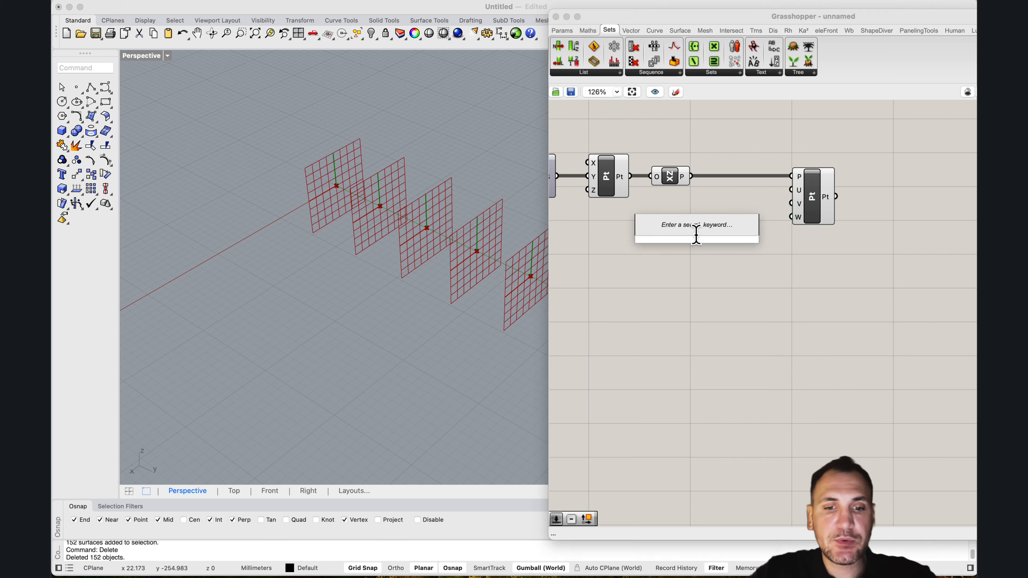
{"action": "type", "text": "15"}
{"action": "key", "text": "Return"}
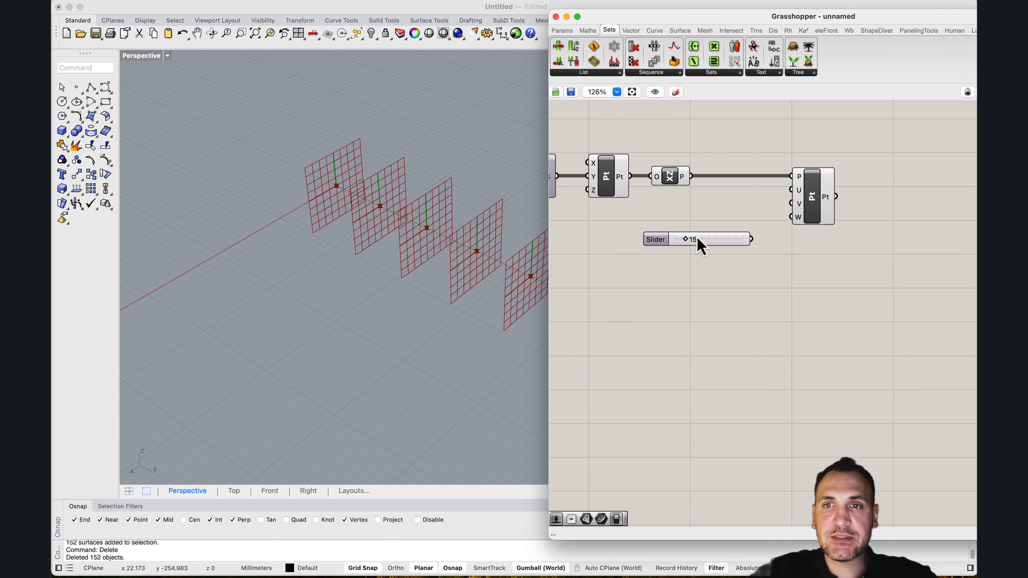
{"action": "left_click_drag", "start_coordinate": [793, 189], "coordinate": [753, 239]}
{"action": "left_click_drag", "start_coordinate": [728, 239], "coordinate": [682, 227]}
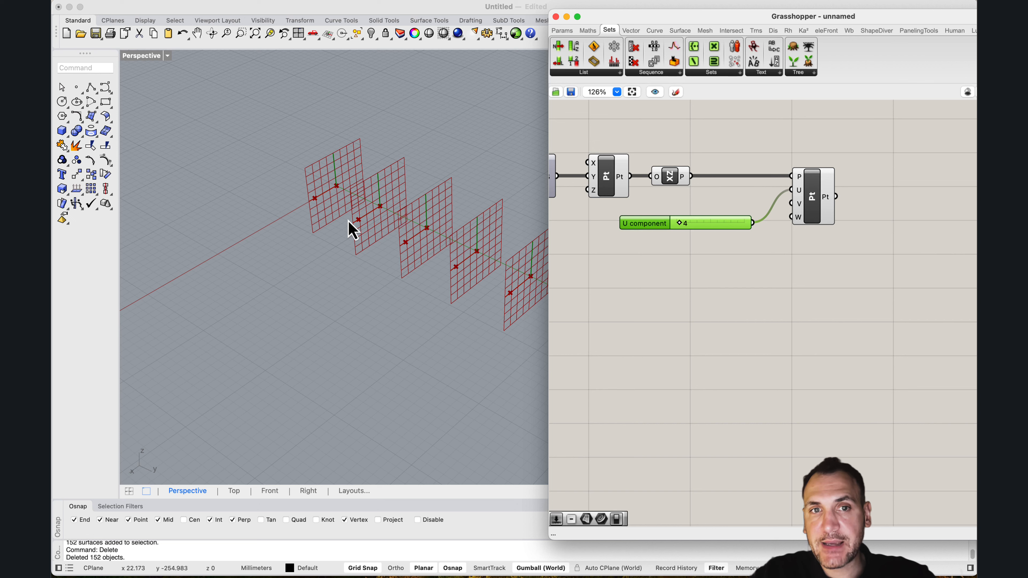
{"action": "left_click_drag", "start_coordinate": [676, 220], "coordinate": [701, 222]}
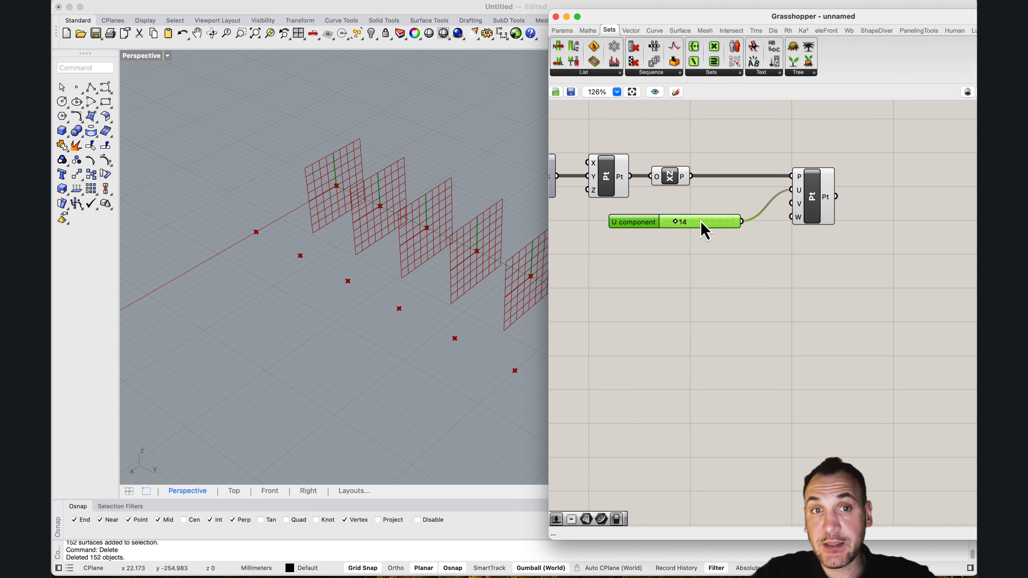
Try a number slider set to 5 on the Point Oriented component's V input, and delete it again.
{"action": "double_click", "coordinate": [684, 267]}
{"action": "type", "text": "slider"}
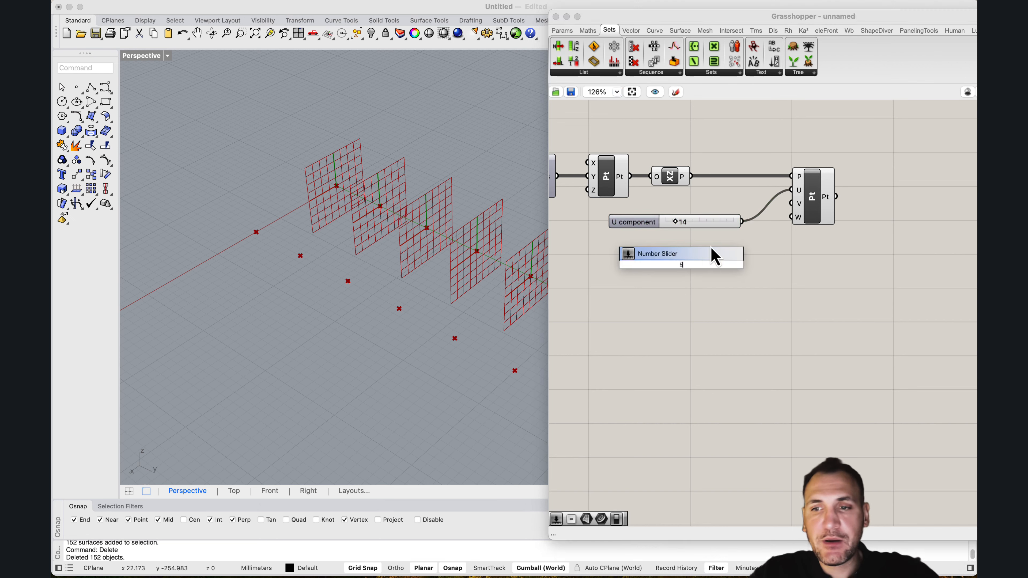
{"action": "left_click", "coordinate": [714, 257]}
{"action": "left_click_drag", "start_coordinate": [793, 204], "coordinate": [705, 259]}
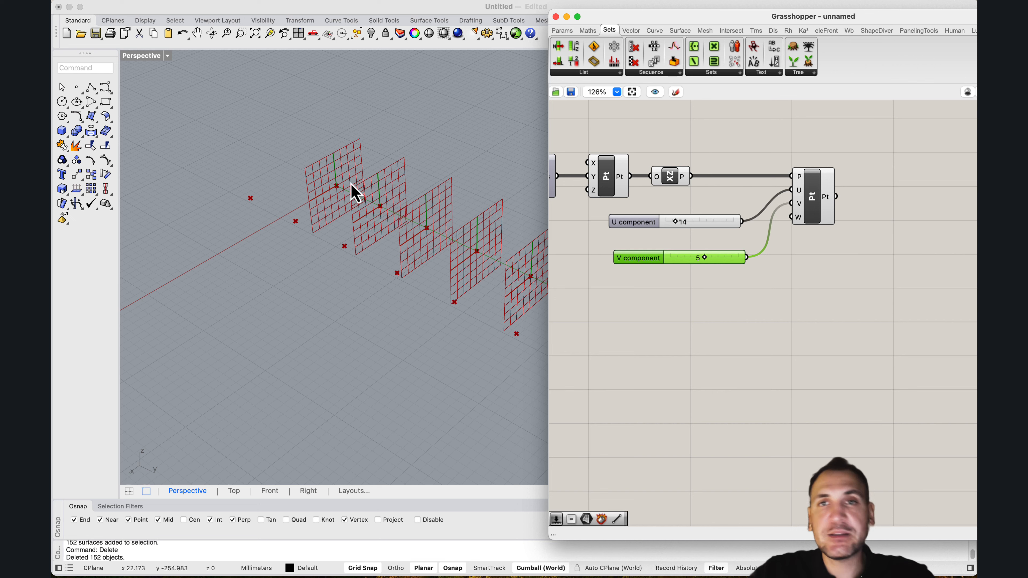
{"action": "key", "text": "Delete"}
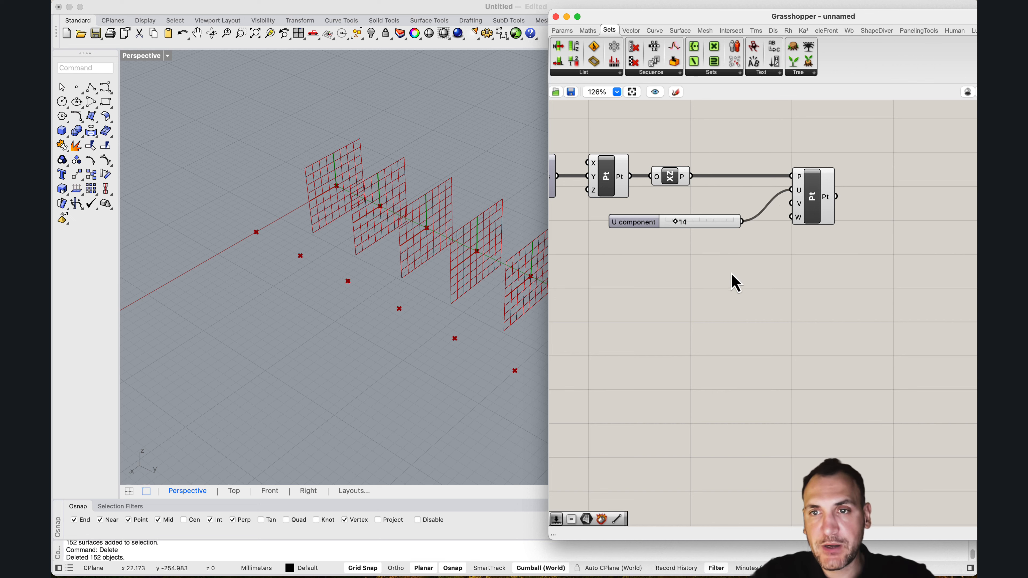
Set the U component slider to 20 and move the Point Oriented component closer to it.
{"action": "left_click_drag", "start_coordinate": [733, 226], "coordinate": [724, 225]}
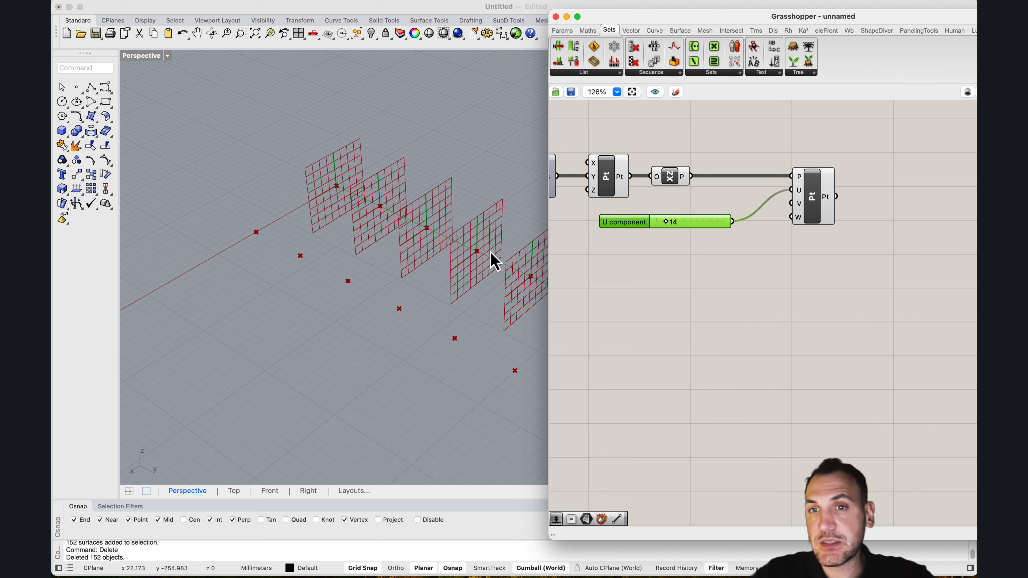
{"action": "double_click", "coordinate": [675, 222]}
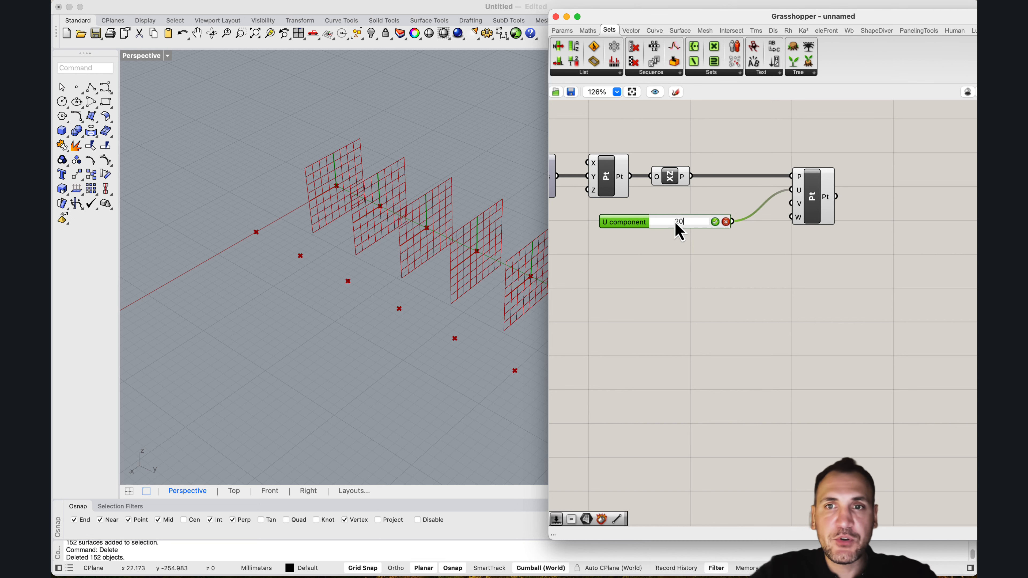
{"action": "key", "text": "Return"}
{"action": "scroll", "coordinate": [239, 184], "scroll_direction": "down", "scroll_amount": 5}
{"action": "scroll", "coordinate": [295, 187], "scroll_direction": "up", "scroll_amount": 6}
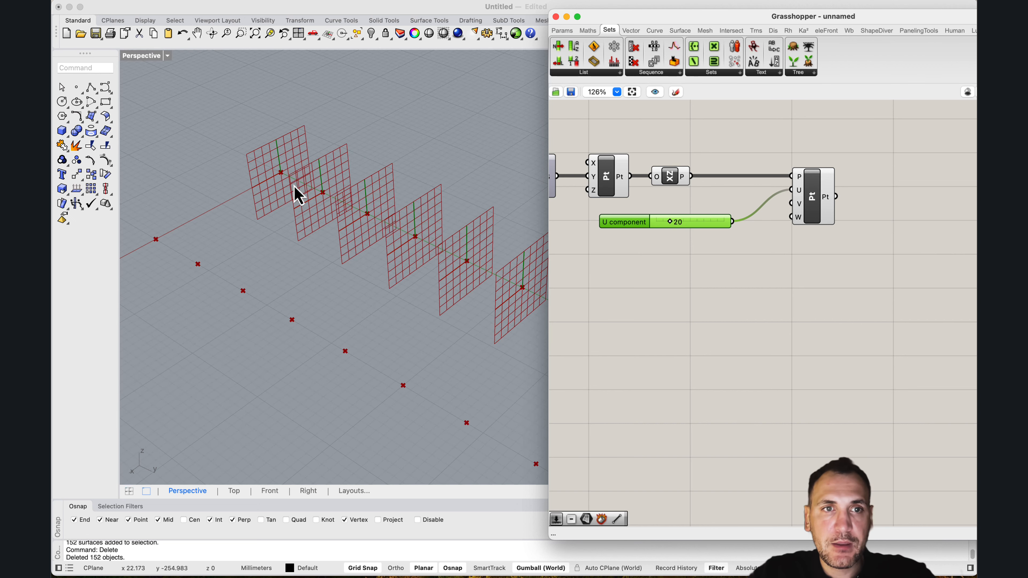
{"action": "right_click_drag", "start_coordinate": [781, 215], "coordinate": [729, 221]}
{"action": "left_click_drag", "start_coordinate": [759, 212], "coordinate": [733, 218]}
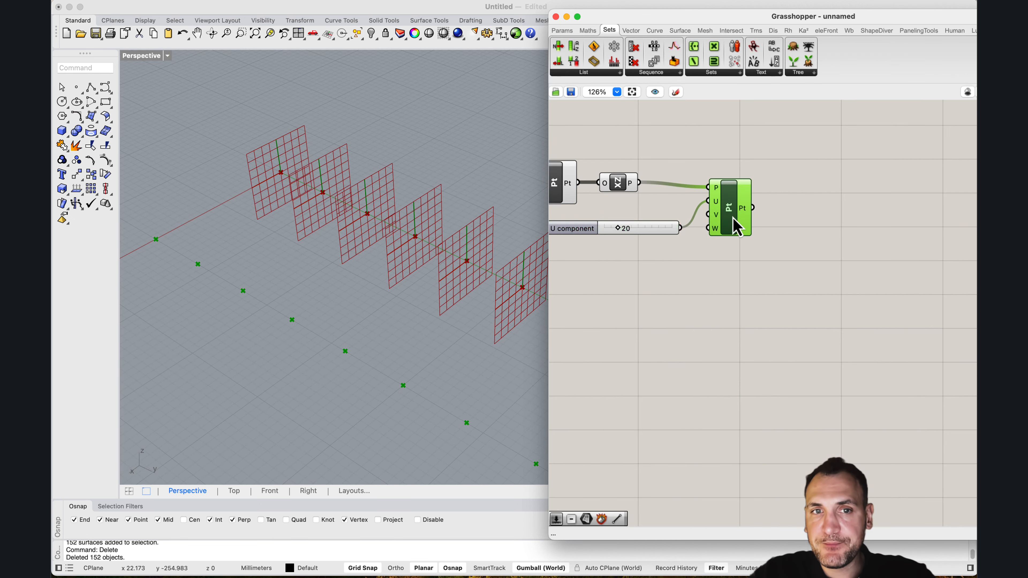
{"action": "left_click", "coordinate": [814, 206]}
{"action": "double_click", "coordinate": [814, 203]}
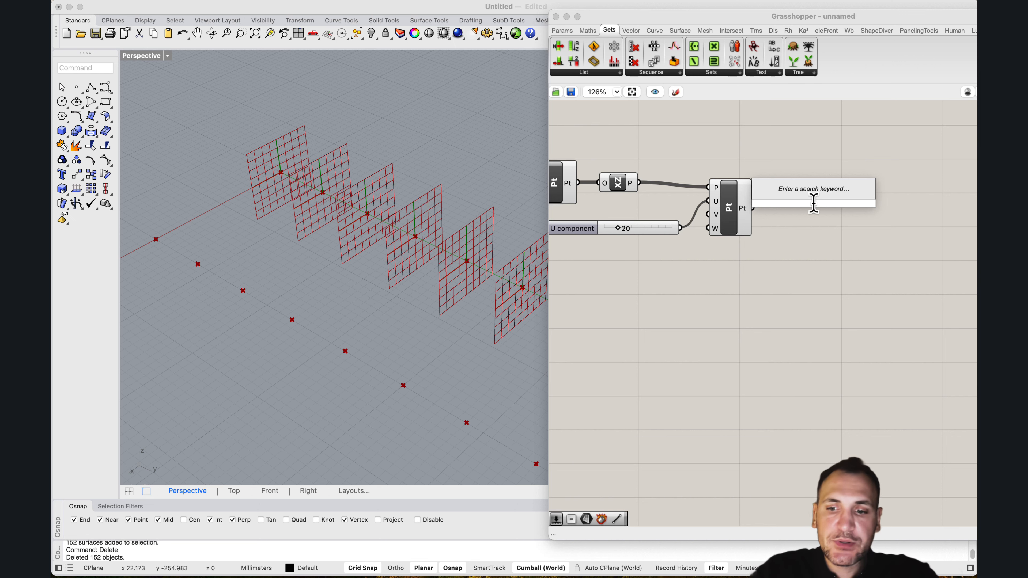
{"action": "type", "text": "line"}
{"action": "left_click", "coordinate": [695, 320]}
Duplicate the Point Oriented component with its U slider, keeping both on the XZ planes, and delete the upper component's slider.
{"action": "left_click_drag", "start_coordinate": [764, 272], "coordinate": [648, 202]}
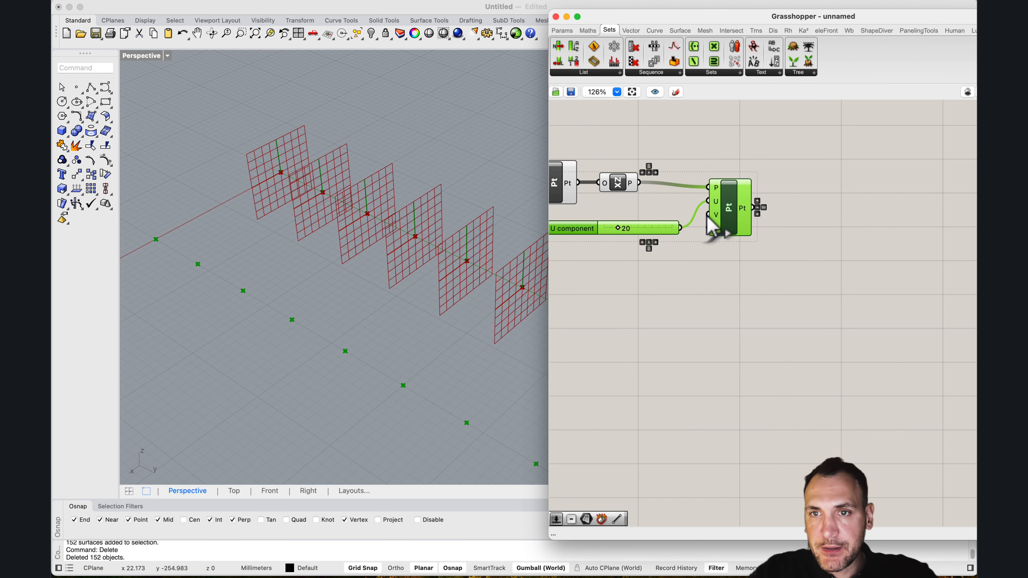
{"action": "left_click_drag", "start_coordinate": [711, 227], "coordinate": [758, 245]}
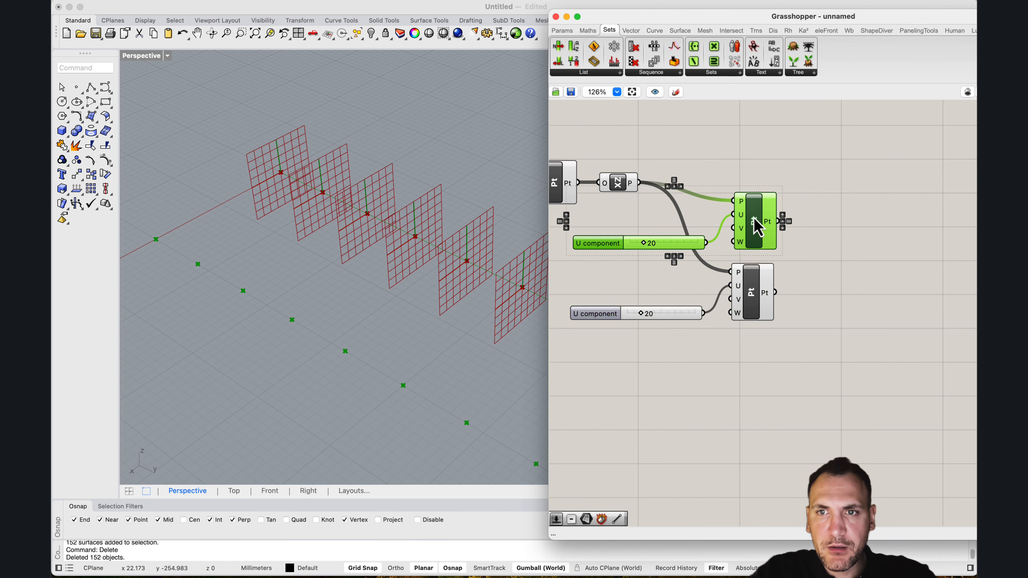
{"action": "right_click_drag", "start_coordinate": [622, 221], "coordinate": [661, 214]}
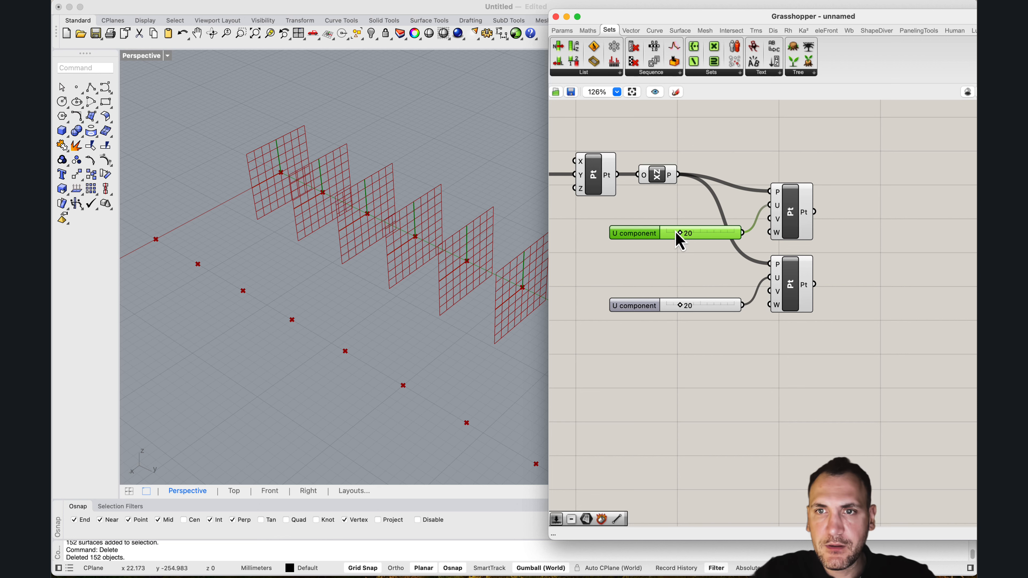
{"action": "key", "text": "Delete"}
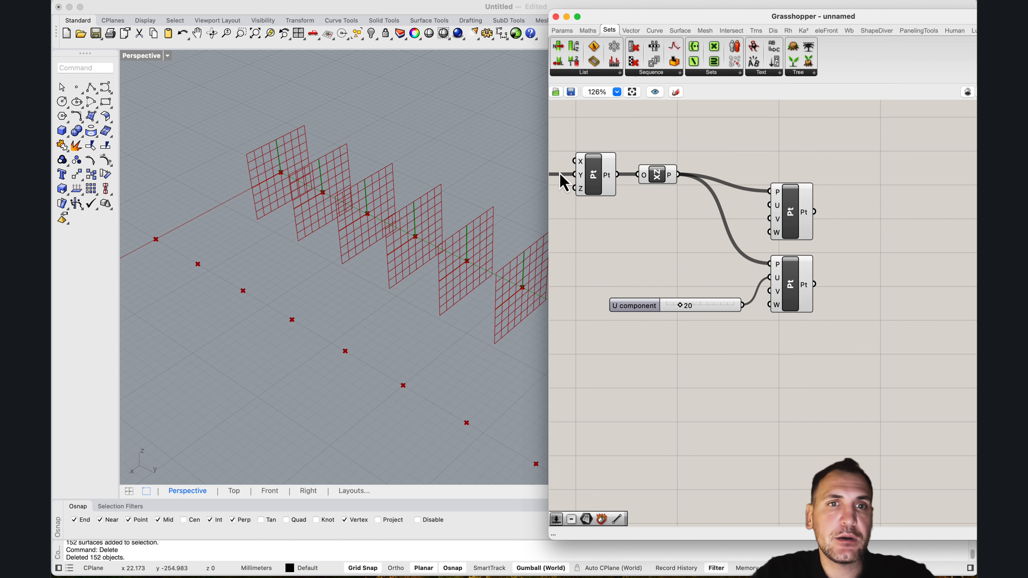
{"action": "scroll", "coordinate": [227, 179], "scroll_direction": "down", "scroll_amount": 3}
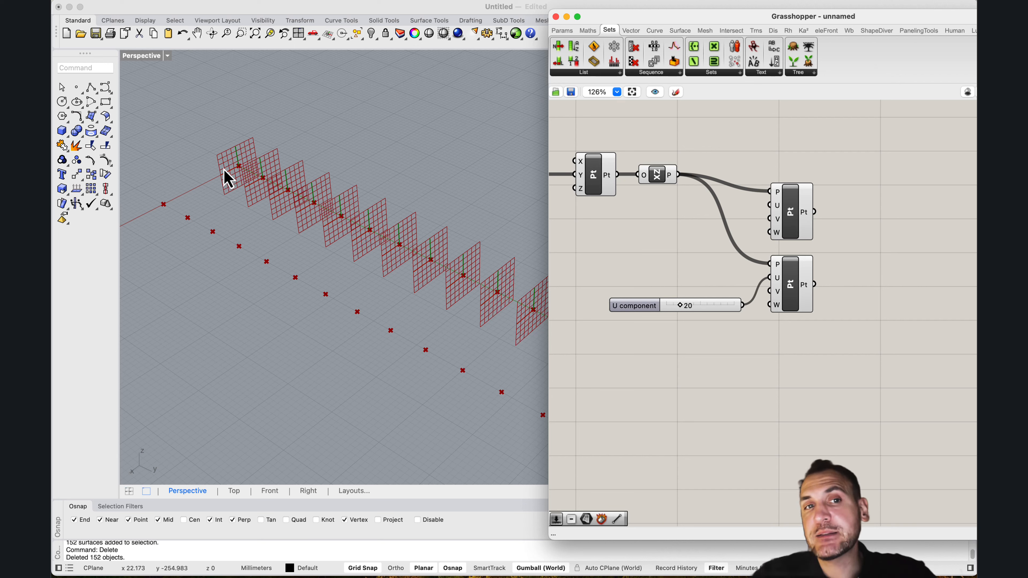
{"action": "left_click_drag", "start_coordinate": [796, 212], "coordinate": [799, 198]}
Add a Line component with the upper oriented points as input A and the lower ones as B, aligned beside them.
{"action": "double_click", "coordinate": [840, 233]}
{"action": "type", "text": "line"}
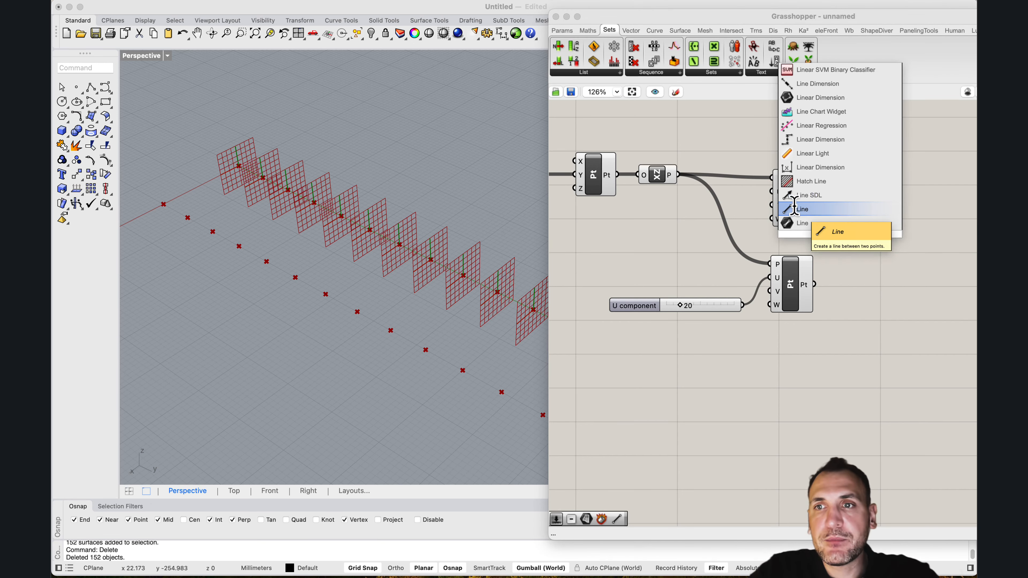
{"action": "left_click", "coordinate": [804, 222]}
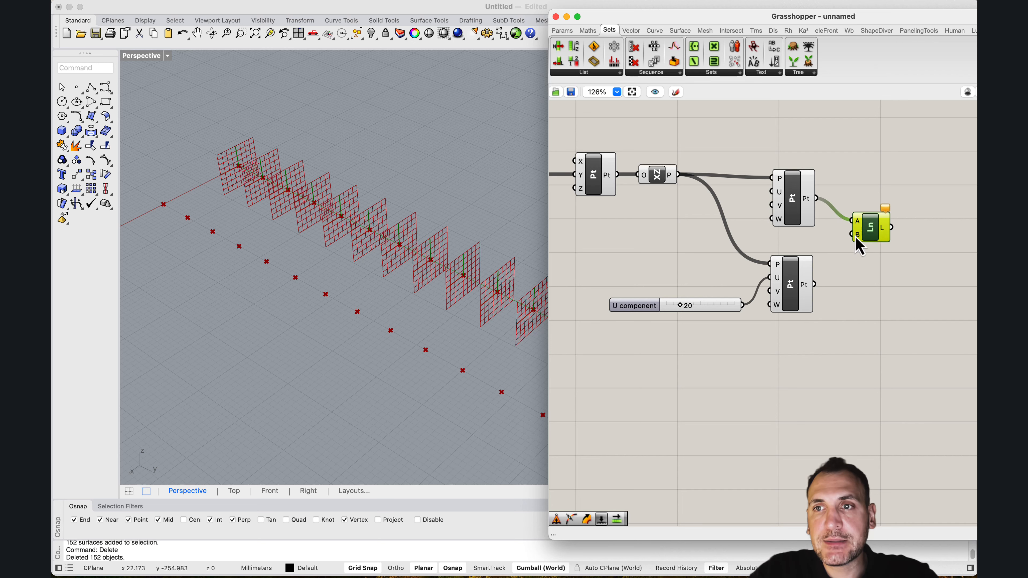
{"action": "left_click_drag", "start_coordinate": [856, 235], "coordinate": [814, 284]}
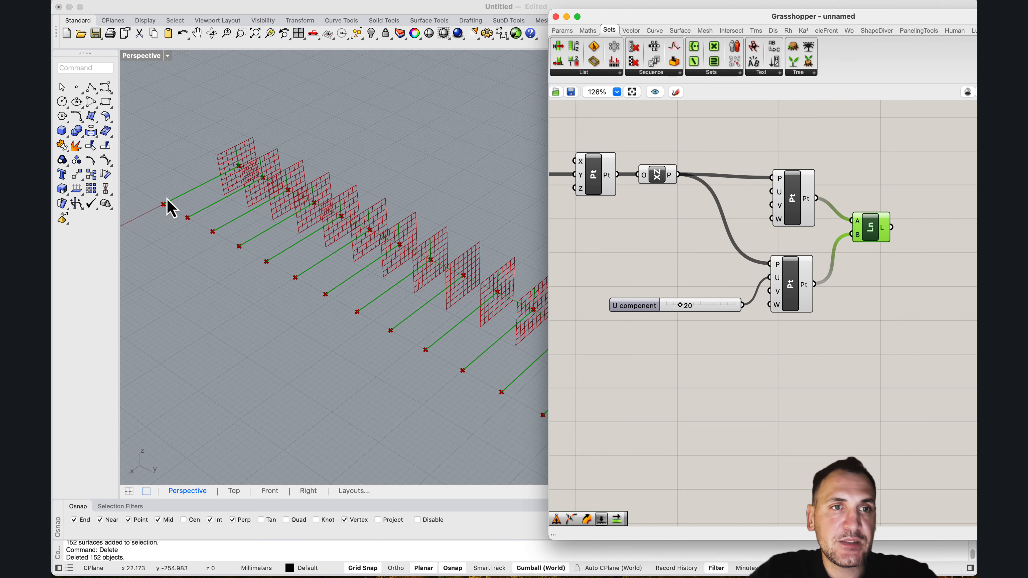
{"action": "left_click_drag", "start_coordinate": [875, 238], "coordinate": [877, 217]}
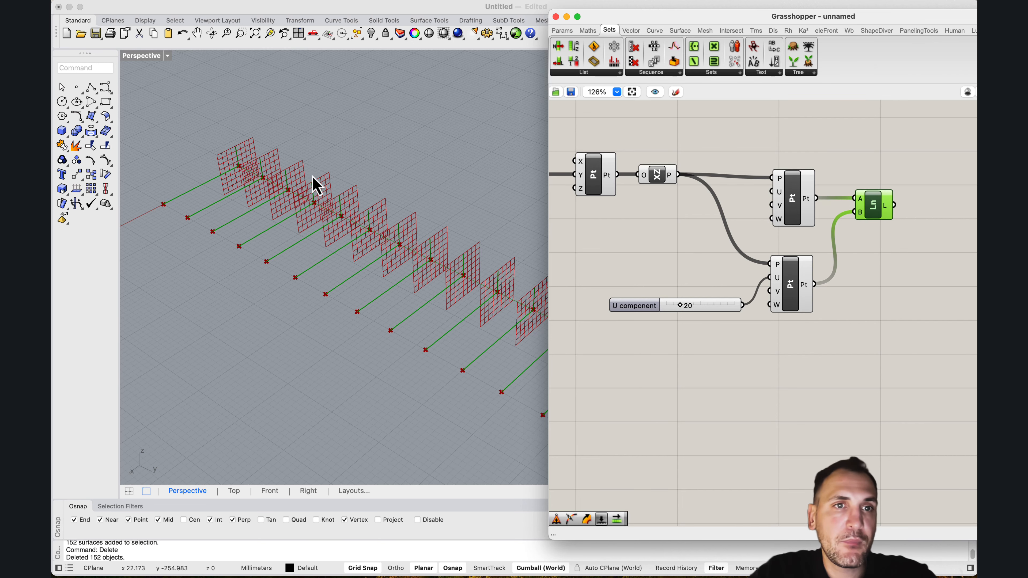
Try a Loft component with the Line component's output as its curves, and delete it again.
{"action": "scroll", "coordinate": [300, 183], "scroll_direction": "up", "scroll_amount": 8}
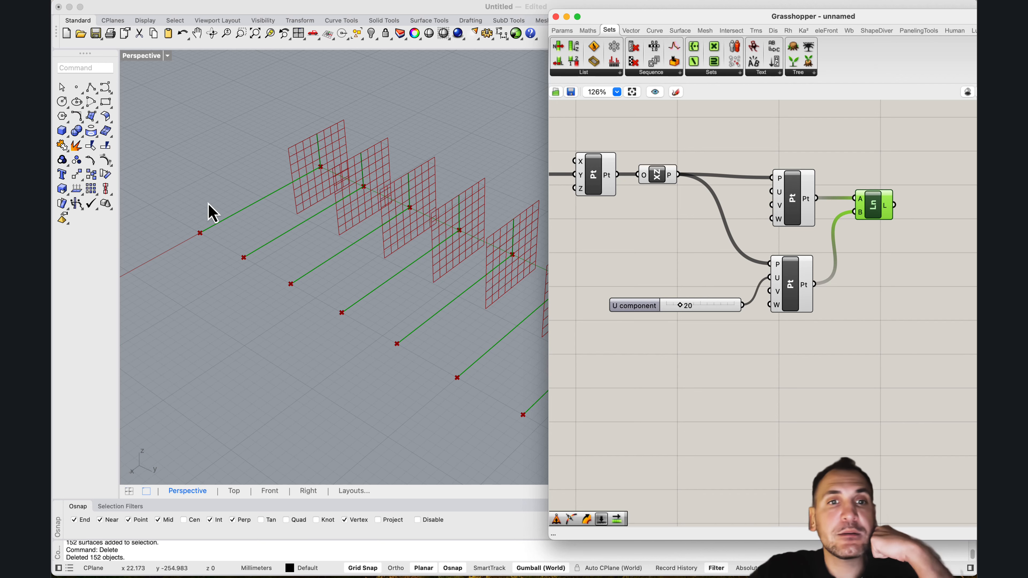
{"action": "scroll", "coordinate": [215, 207], "scroll_direction": "down", "scroll_amount": 5}
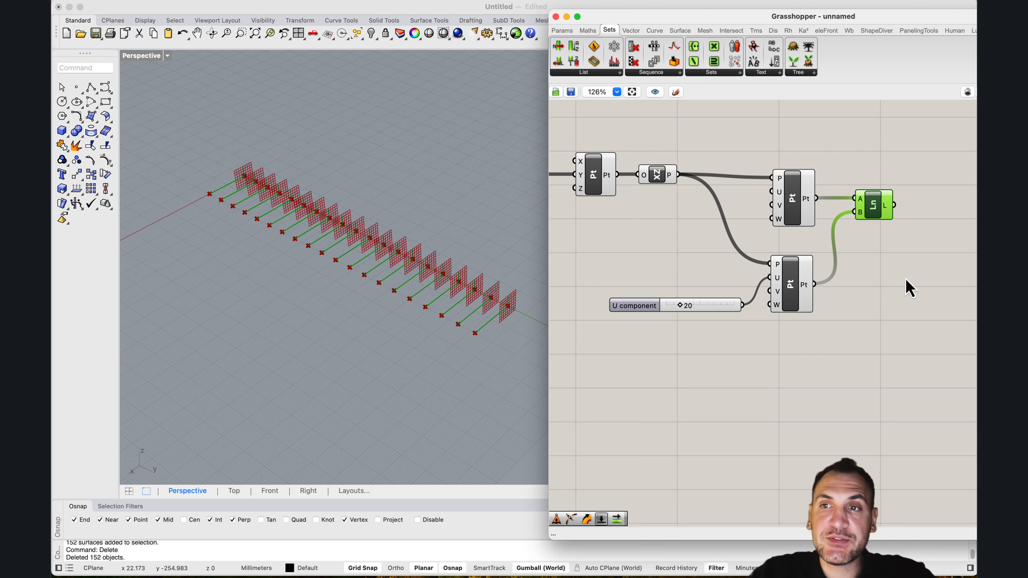
{"action": "right_click_drag", "start_coordinate": [909, 287], "coordinate": [753, 260]}
{"action": "double_click", "coordinate": [816, 214]}
{"action": "type", "text": "loft"}
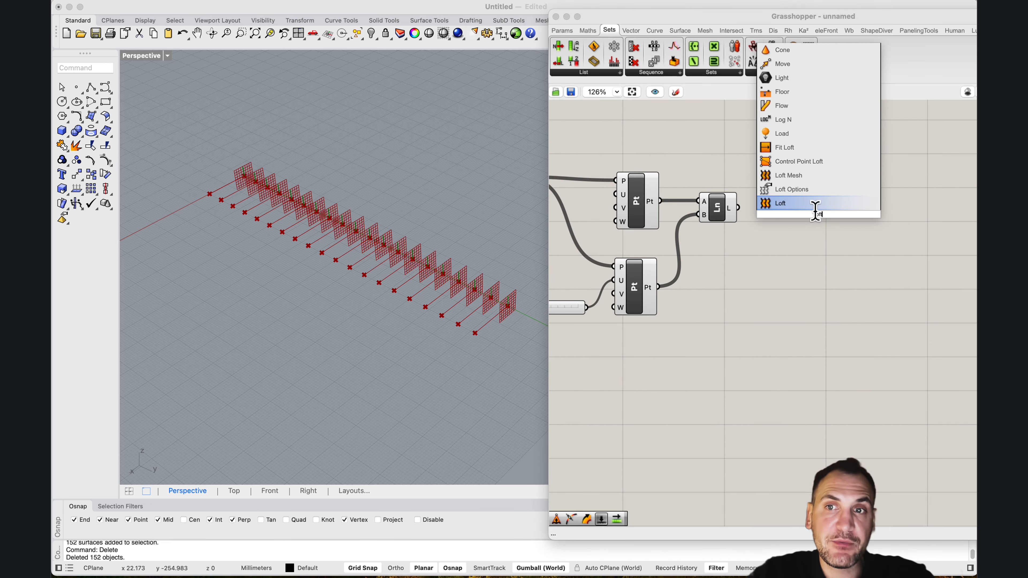
{"action": "left_click", "coordinate": [815, 207]}
{"action": "left_click_drag", "start_coordinate": [815, 219], "coordinate": [826, 214]}
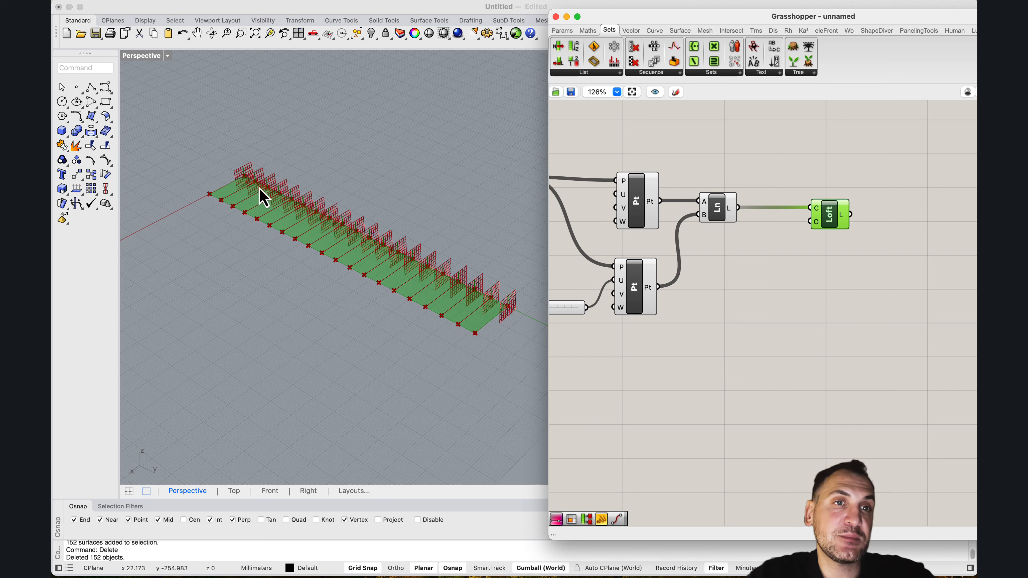
{"action": "right_click_drag", "start_coordinate": [355, 237], "coordinate": [361, 268]}
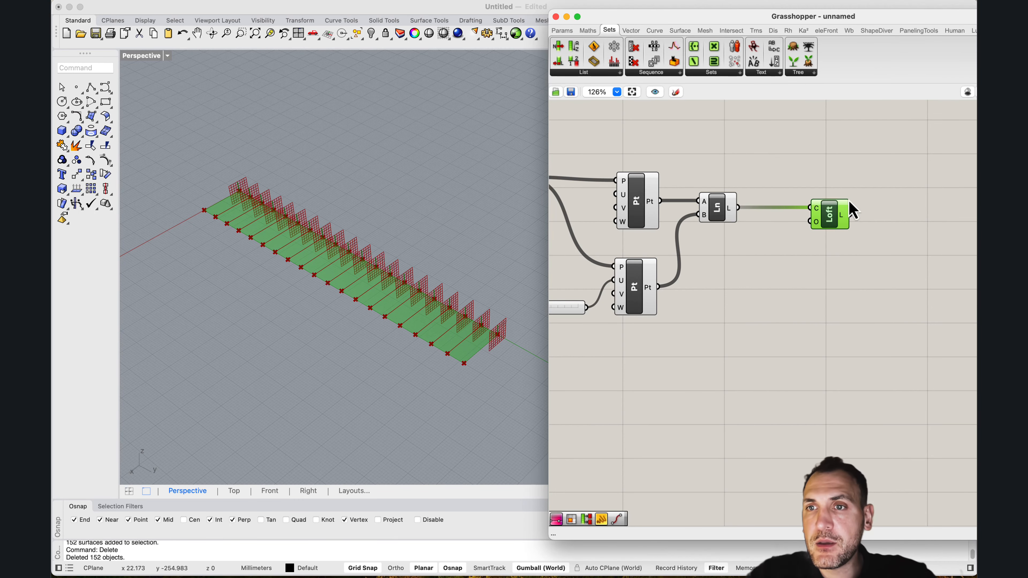
{"action": "key", "text": "Delete"}
Move the Line component slightly farther away from the two Point Oriented components.
{"action": "left_click", "coordinate": [731, 216]}
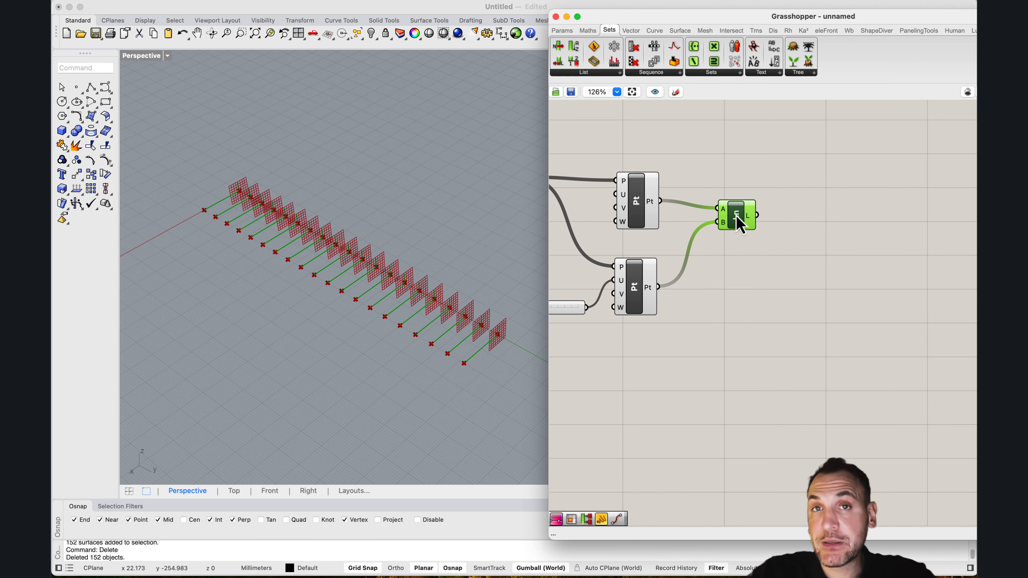
{"action": "double_click", "coordinate": [787, 224]}
{"action": "left_click", "coordinate": [796, 263]}
{"action": "left_click_drag", "start_coordinate": [724, 212], "coordinate": [728, 207]}
{"action": "scroll", "coordinate": [276, 206], "scroll_direction": "up", "scroll_amount": 5}
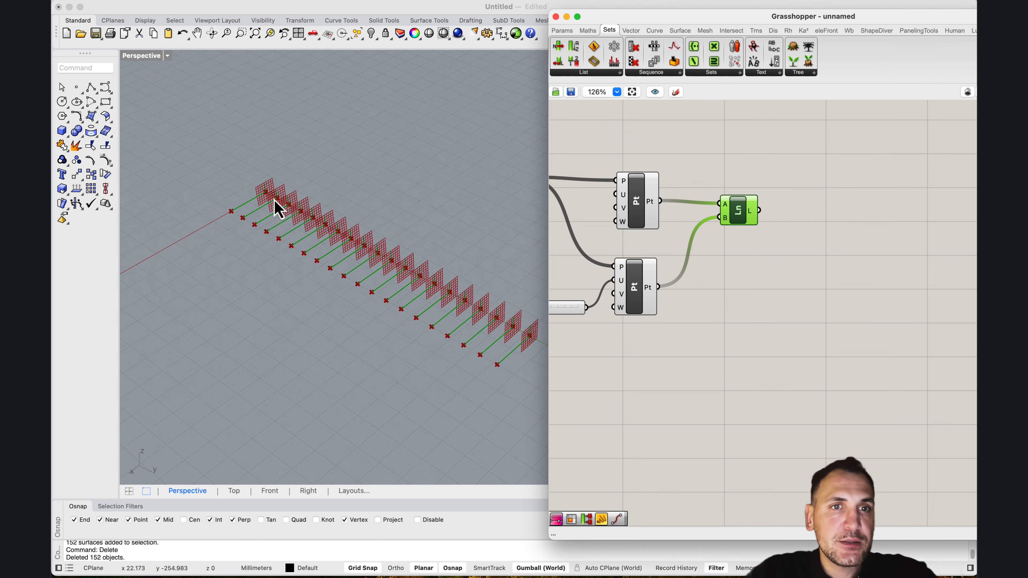
{"action": "left_click", "coordinate": [91, 87]}
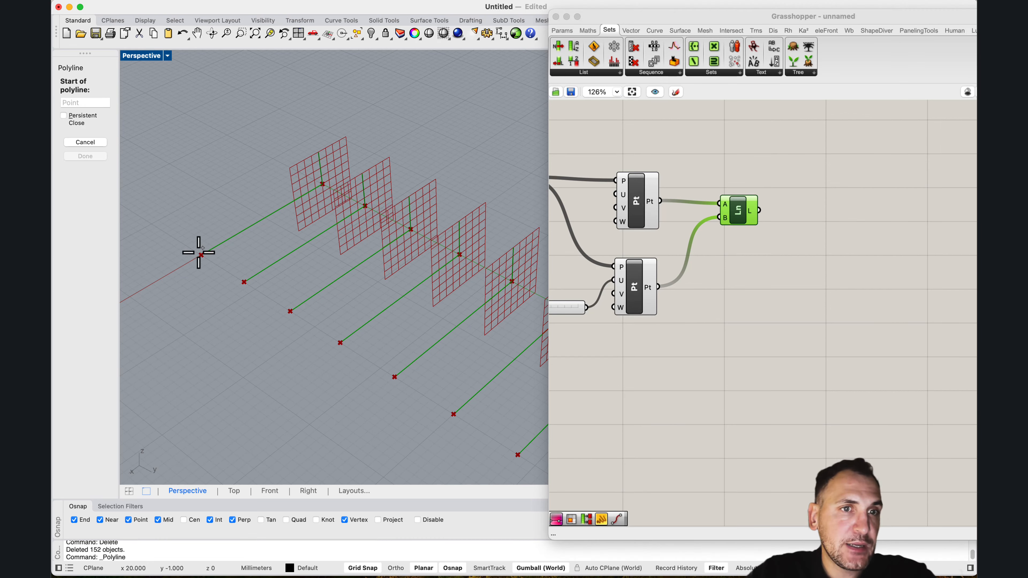
{"action": "key", "text": "Escape"}
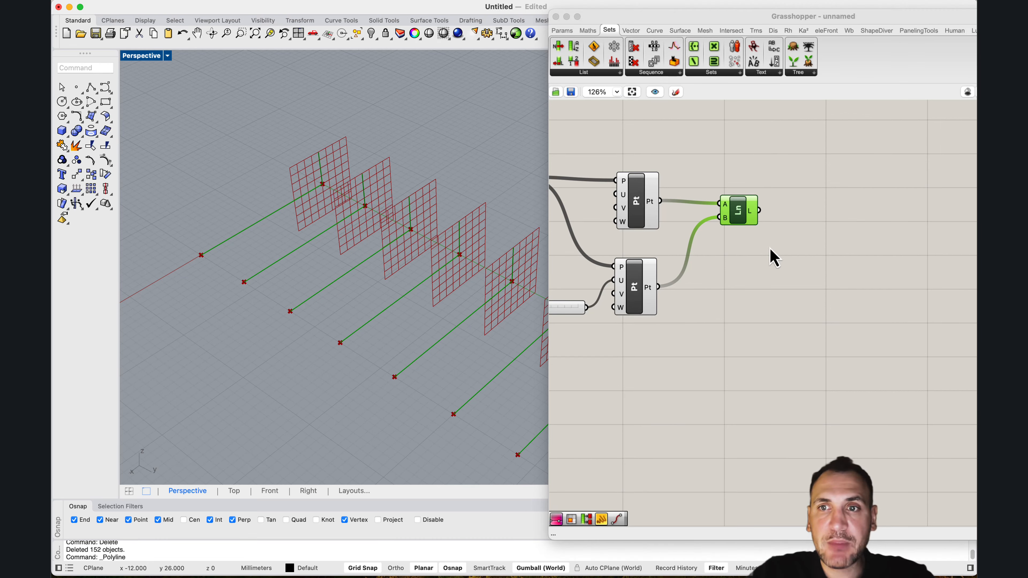
Bake the Line component's lines into Rhino on the Default layer.
{"action": "right_click", "coordinate": [741, 213]}
{"action": "left_click", "coordinate": [774, 253]}
{"action": "left_click", "coordinate": [796, 519]}
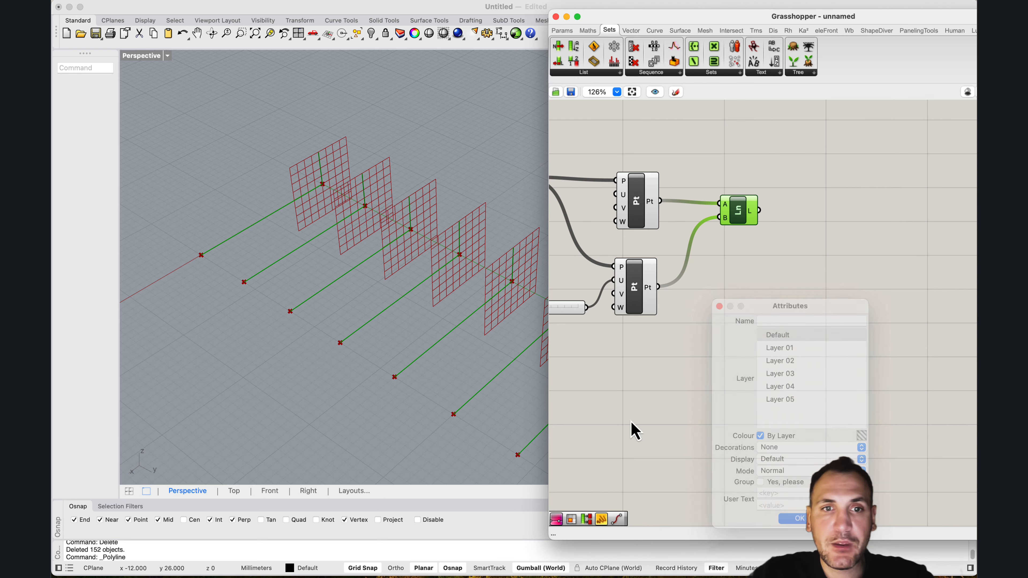
Select the first two baked lines and move them along the X axis, clear of the previewed planes and points.
{"action": "scroll", "coordinate": [298, 288], "scroll_direction": "down", "scroll_amount": 3}
{"action": "left_click", "coordinate": [292, 242]}
{"action": "scroll", "coordinate": [349, 263], "scroll_direction": "down", "scroll_amount": 2}
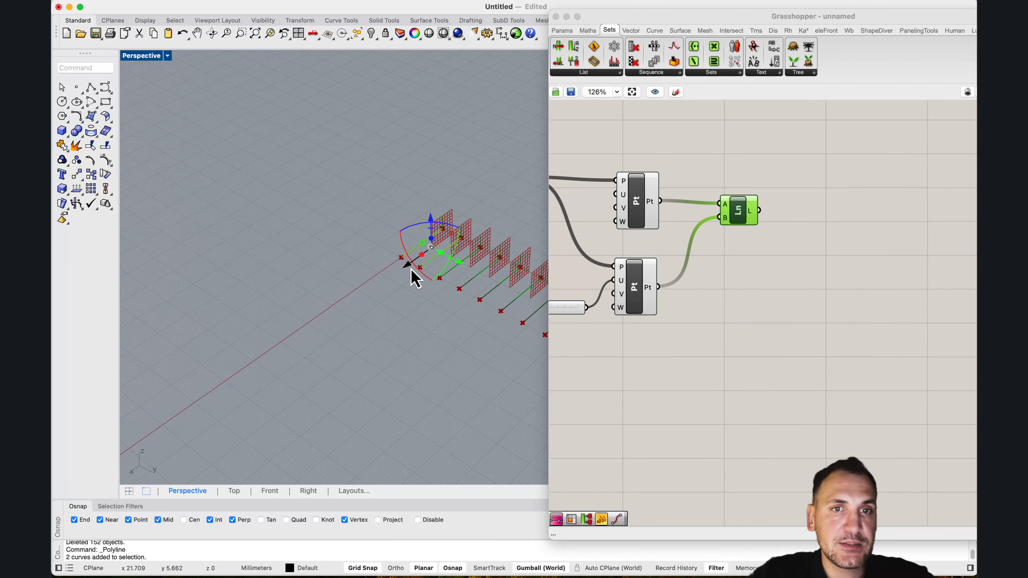
{"action": "left_click_drag", "start_coordinate": [411, 269], "coordinate": [367, 359]}
{"action": "scroll", "coordinate": [330, 308], "scroll_direction": "up", "scroll_amount": 3}
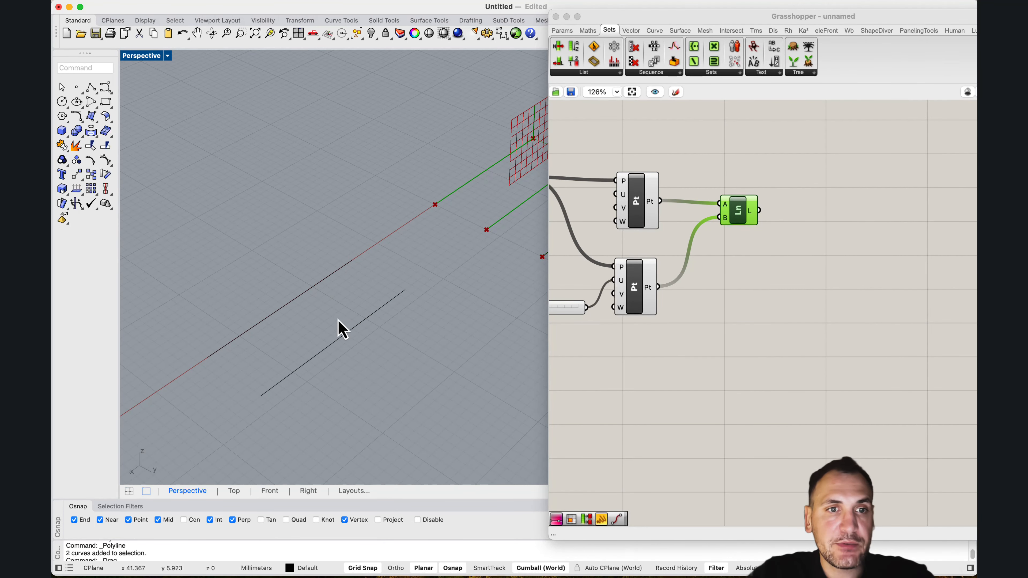
Extrude the line on the X axis to a point with ExtrudeCrvToPoint, using the second line's end nearest the preview geometry.
{"action": "left_click", "coordinate": [265, 322]}
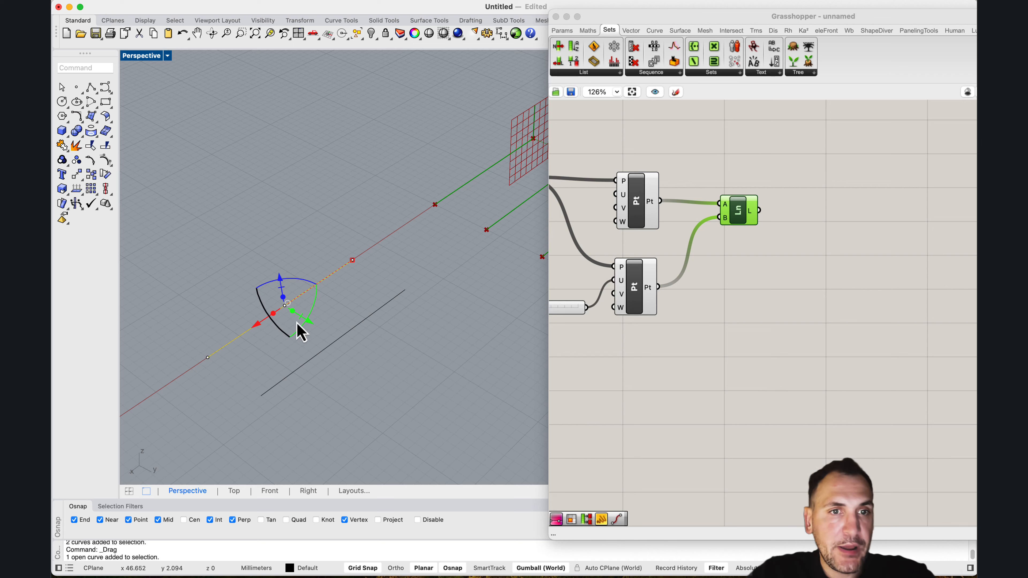
{"action": "type", "text": "ExtrudeCrvToPoint"}
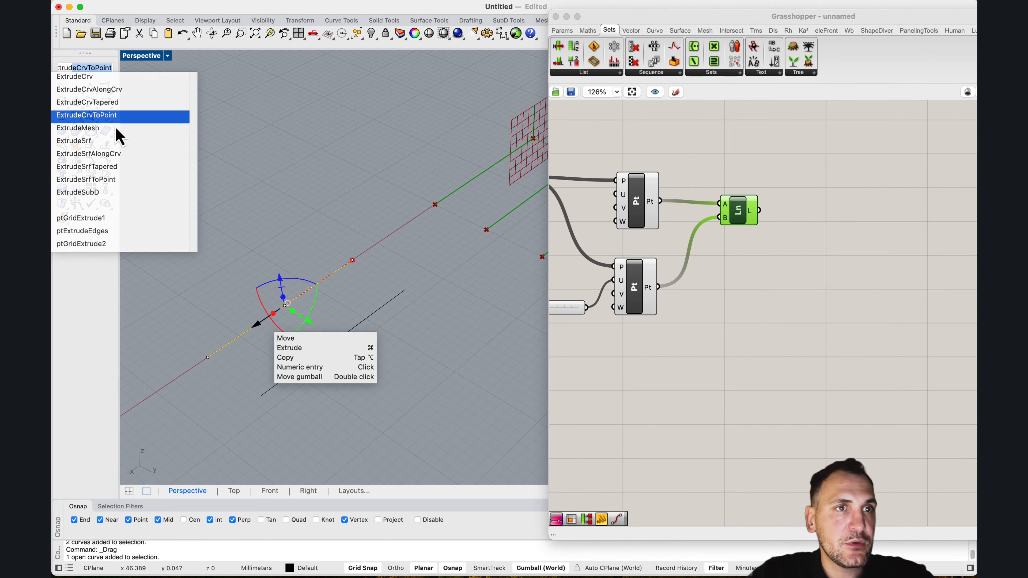
{"action": "left_click", "coordinate": [109, 116]}
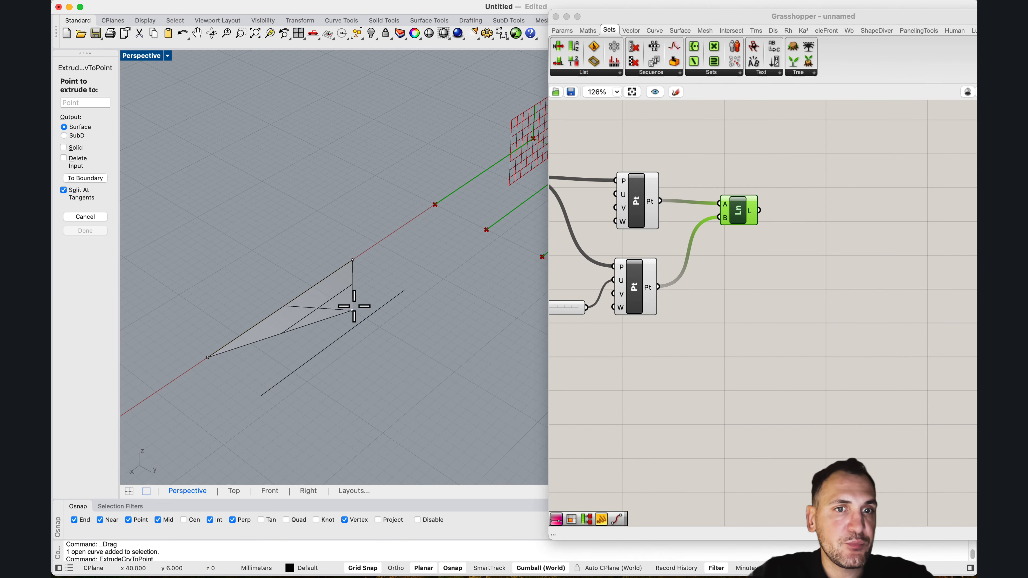
{"action": "left_click", "coordinate": [405, 290]}
{"action": "key", "text": "Escape"}
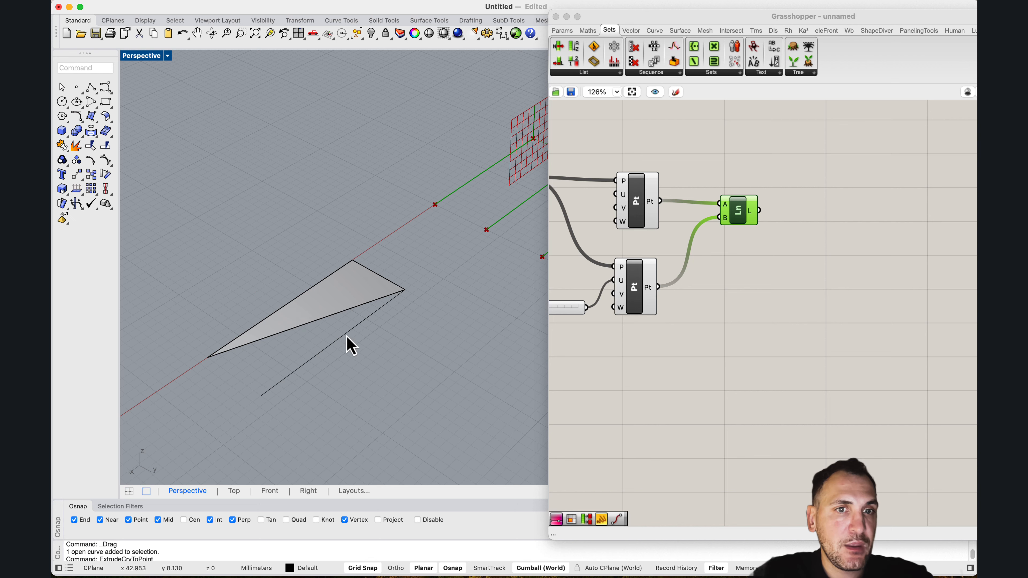
Extrude the second line to the far end of the first line, filling the panel with a second triangle.
{"action": "left_click", "coordinate": [347, 335]}
{"action": "key", "text": "Return"}
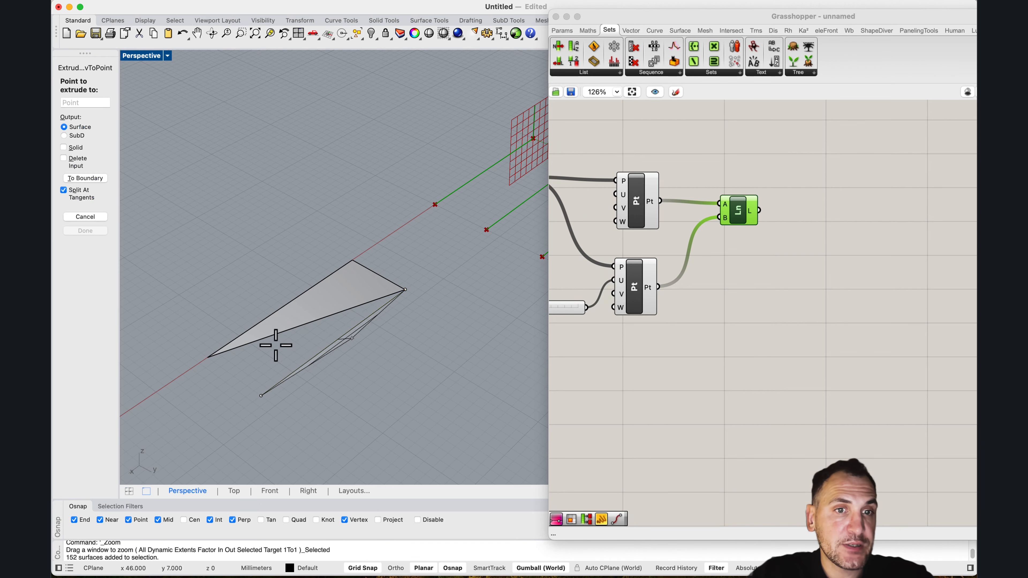
{"action": "left_click", "coordinate": [208, 358]}
{"action": "scroll", "coordinate": [329, 302], "scroll_direction": "down", "scroll_amount": 3}
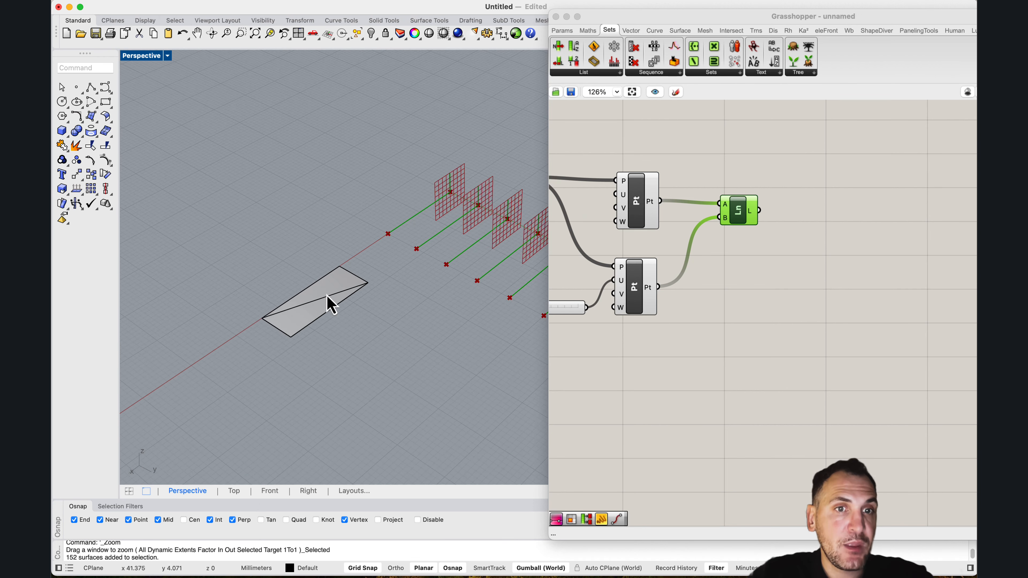
{"action": "scroll", "coordinate": [329, 317], "scroll_direction": "up", "scroll_amount": 3}
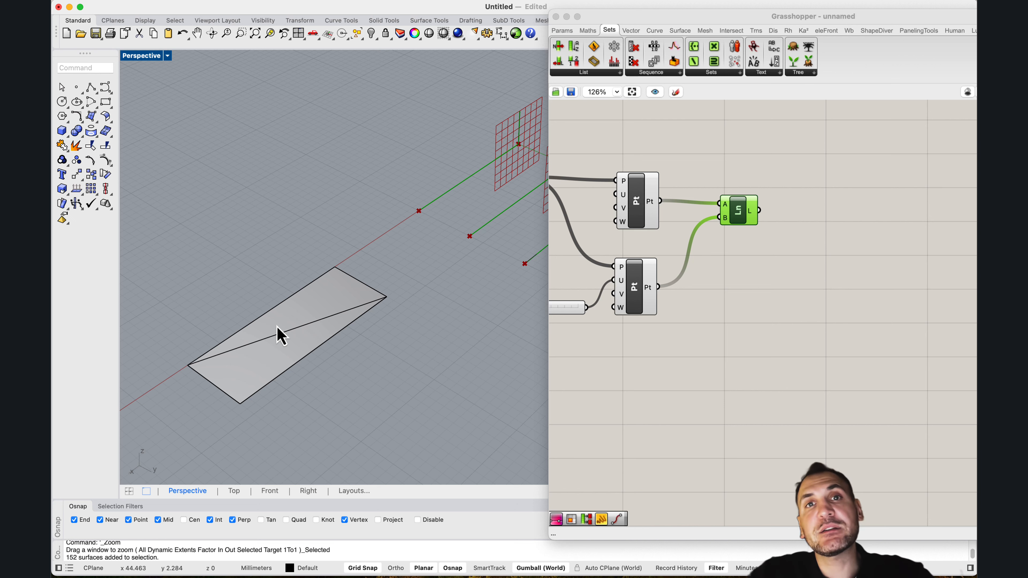
{"action": "left_click", "coordinate": [340, 312]}
{"action": "left_click", "coordinate": [317, 362]}
{"action": "scroll", "coordinate": [308, 344], "scroll_direction": "down", "scroll_amount": 3}
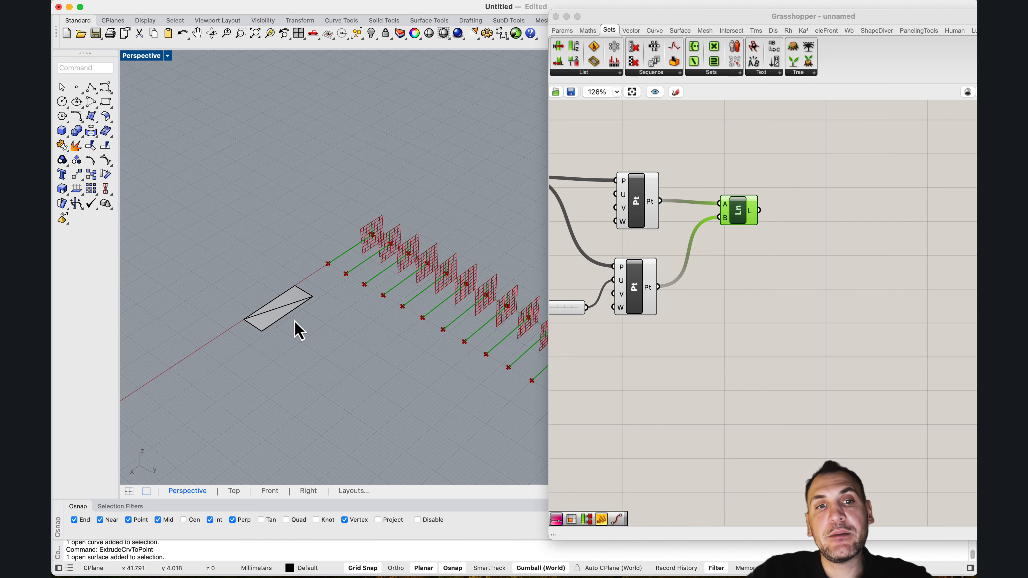
Try to array the triangulated panel with 20 copies in Y and 10 in Z, spaced by its short edge in Y.
{"action": "left_click_drag", "start_coordinate": [294, 329], "coordinate": [273, 291]}
{"action": "type", "text": "Array"}
{"action": "key", "text": "Return"}
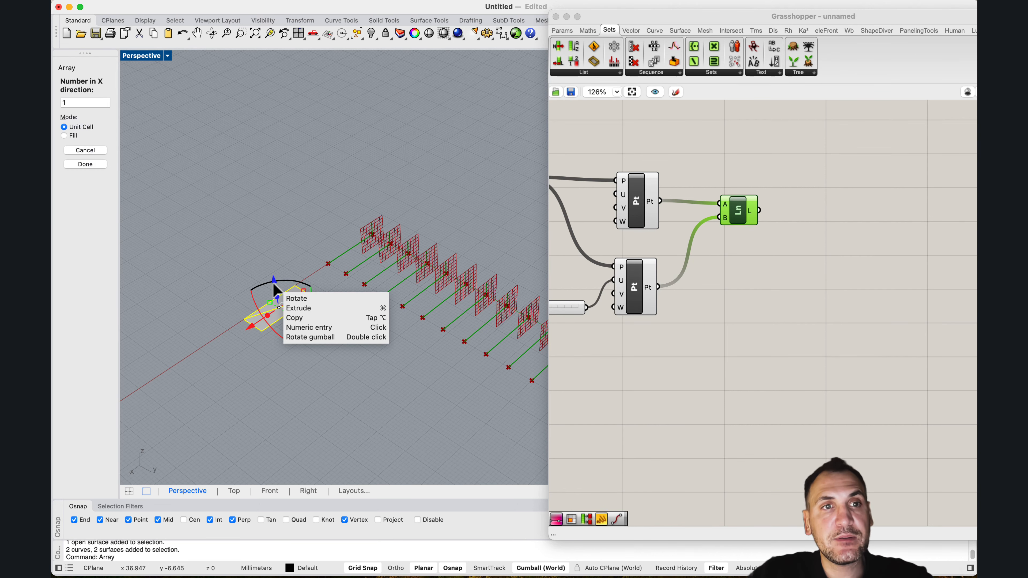
{"action": "key", "text": "Return"}
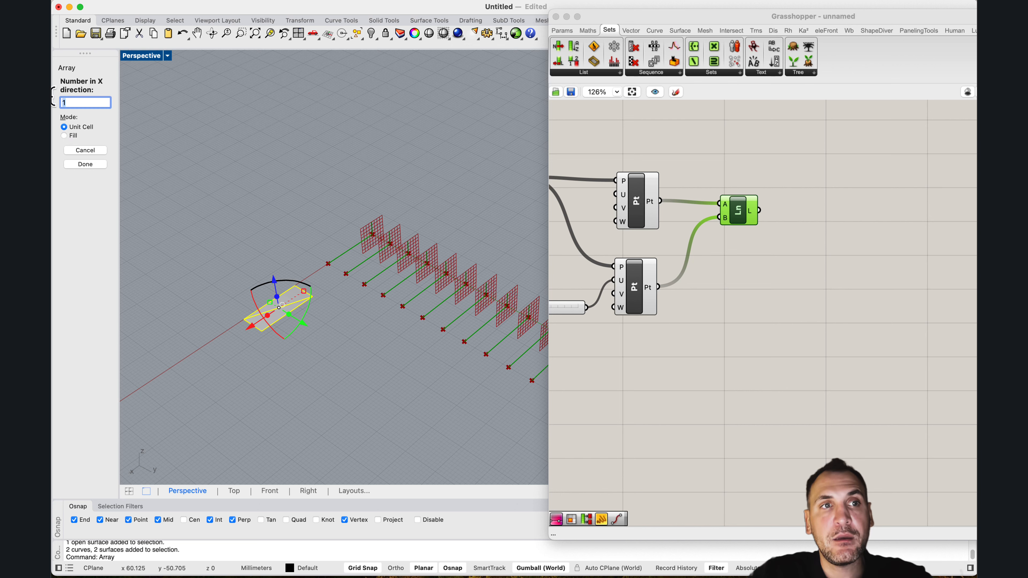
{"action": "double_click", "coordinate": [84, 104]}
{"action": "type", "text": "2"}
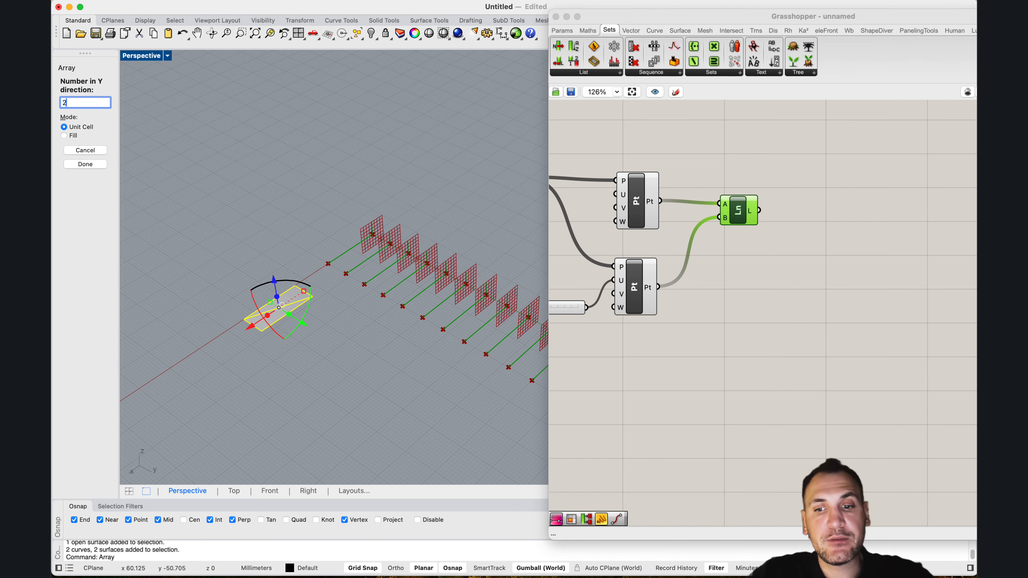
{"action": "type", "text": "0"}
{"action": "key", "text": "Return"}
{"action": "key", "text": "Return"}
{"action": "left_click", "coordinate": [287, 288]}
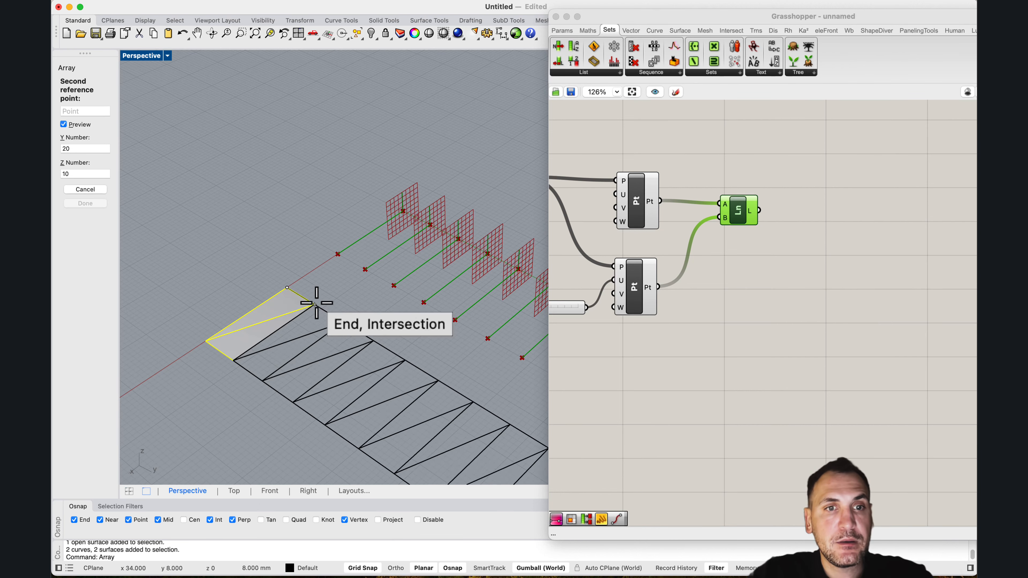
{"action": "left_click", "coordinate": [316, 304]}
{"action": "left_click", "coordinate": [287, 250]}
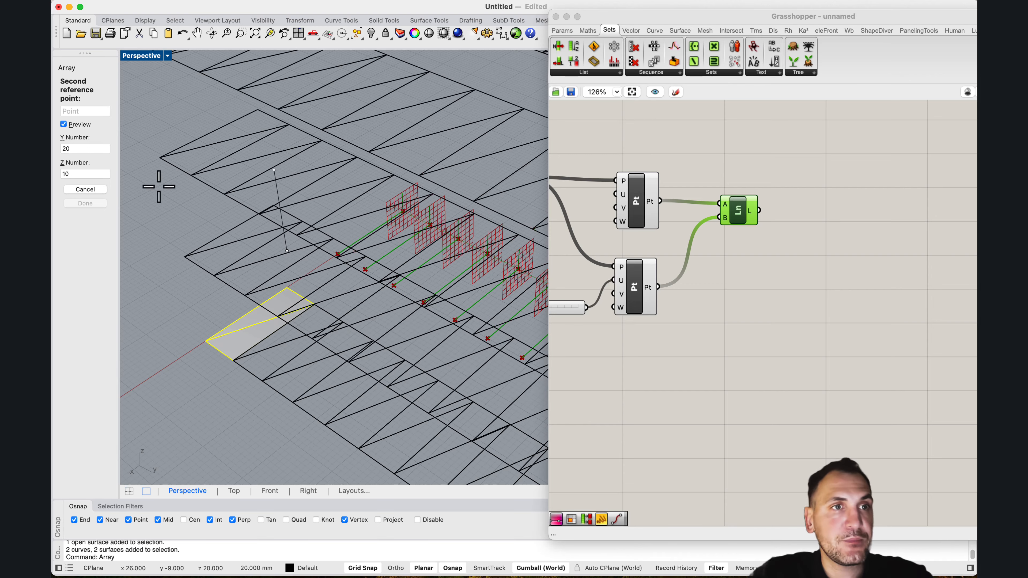
{"action": "key", "text": "Escape"}
Array the triangulated panel in the Y direction only with 20 copies, spacing them by the length of its short edge.
{"action": "key", "text": "Return"}
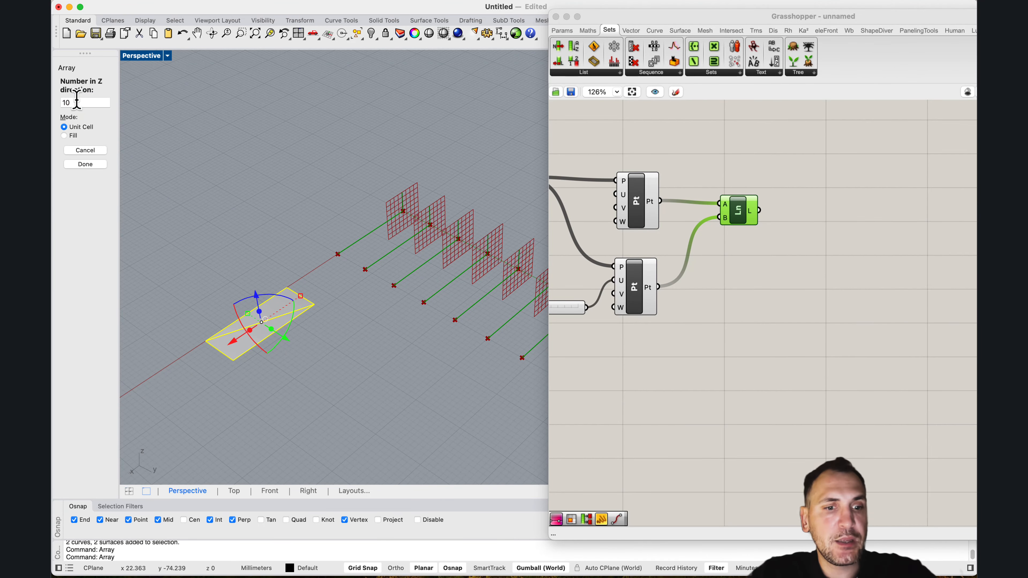
{"action": "type", "text": "0"}
{"action": "key", "text": "Return"}
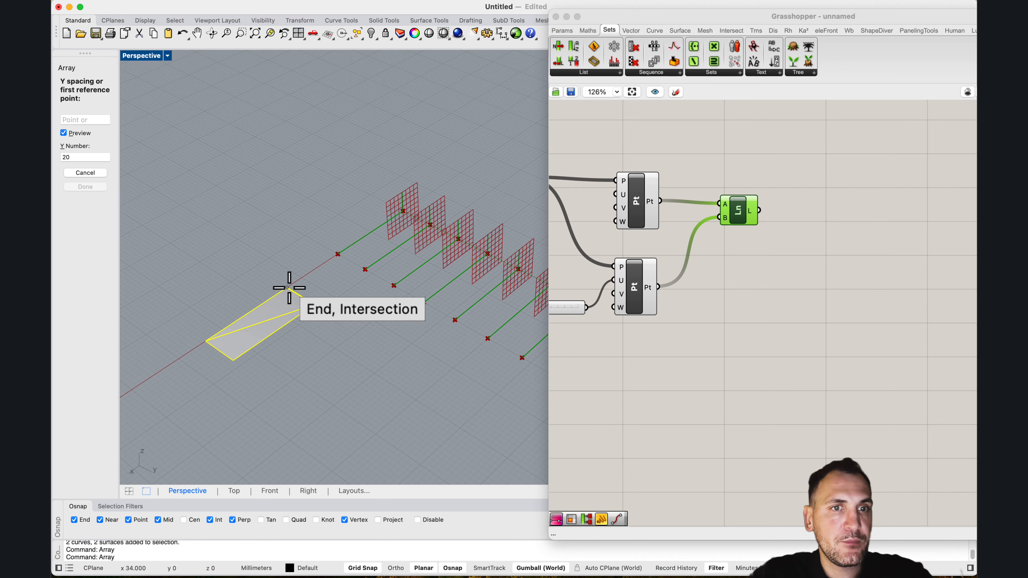
{"action": "left_click", "coordinate": [288, 291]}
{"action": "left_click", "coordinate": [309, 301]}
{"action": "key", "text": "Return"}
Delete the two triangles and the line of the last panel at the far end of the strip.
{"action": "scroll", "coordinate": [304, 261], "scroll_direction": "down", "scroll_amount": 3}
{"action": "right_click_drag", "start_coordinate": [300, 254], "coordinate": [436, 391]}
{"action": "left_click_drag", "start_coordinate": [423, 429], "coordinate": [392, 407]}
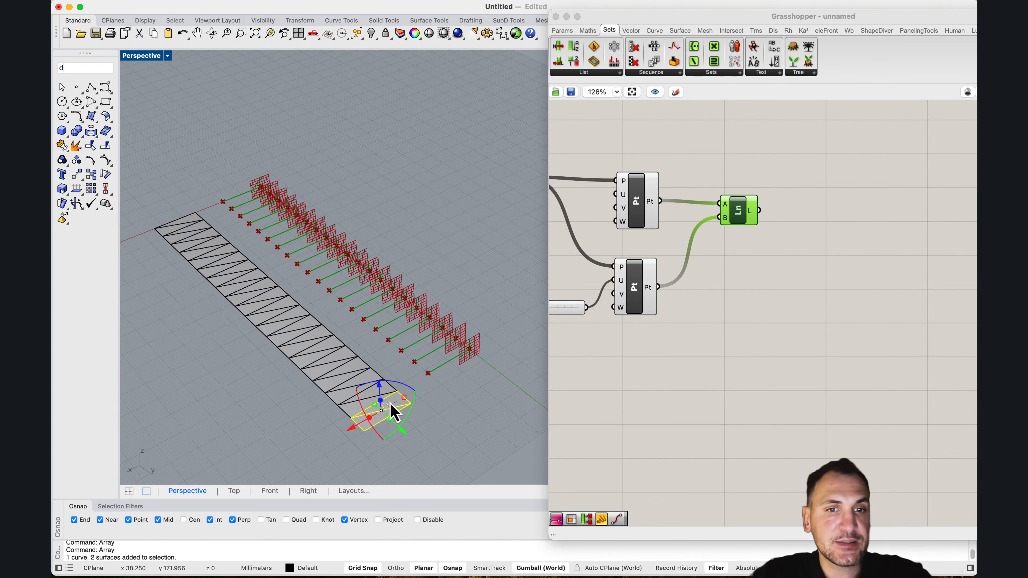
{"action": "key", "text": "Delete"}
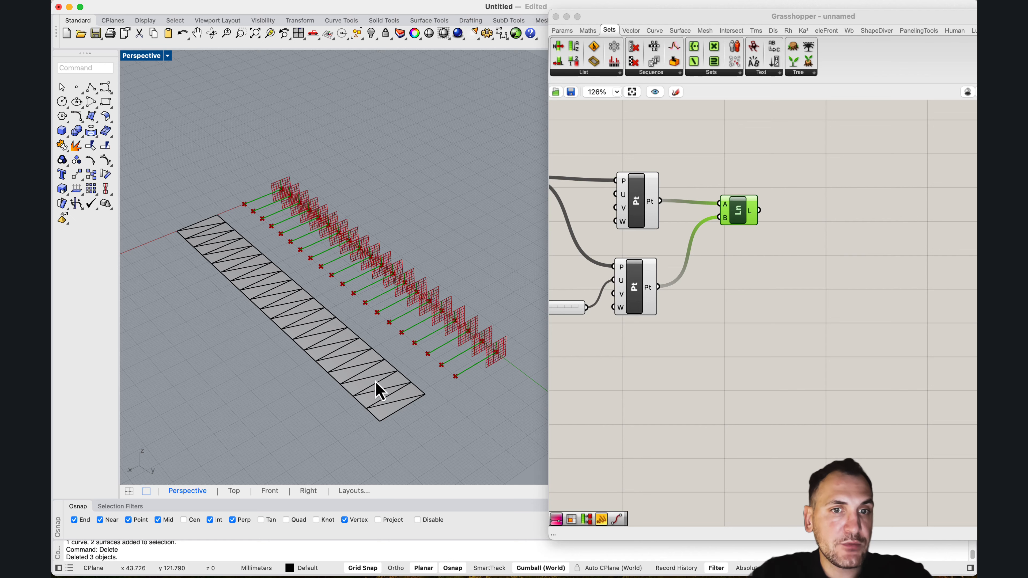
{"action": "right_click_drag", "start_coordinate": [202, 244], "coordinate": [202, 246]}
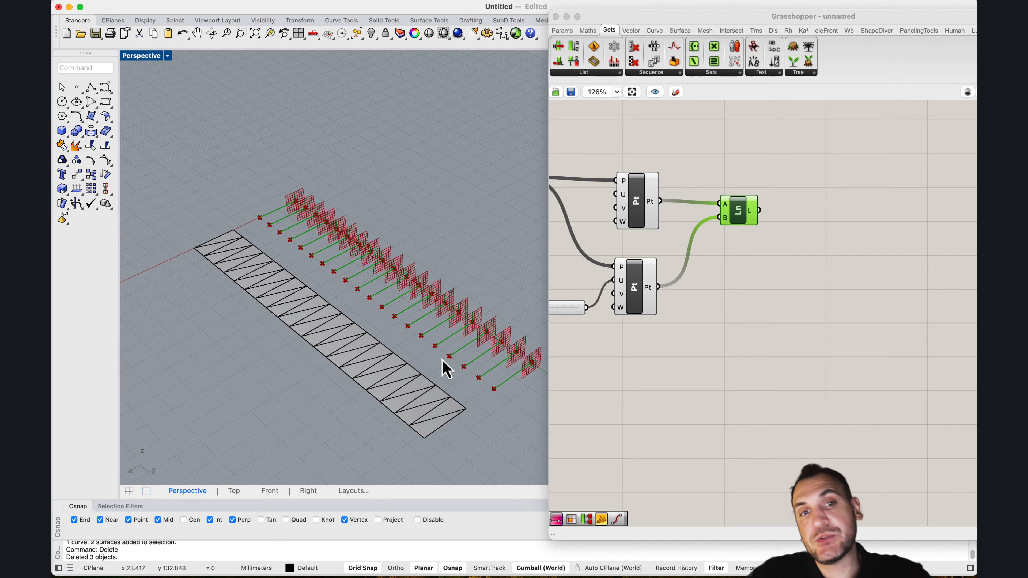
Add a Point On Curve component at parameter 0.500 and feed it the output of the Line component.
{"action": "right_click_drag", "start_coordinate": [442, 354], "coordinate": [457, 320]}
{"action": "right_click_drag", "start_coordinate": [783, 207], "coordinate": [707, 196]}
{"action": "right_click_drag", "start_coordinate": [442, 253], "coordinate": [401, 241]}
{"action": "scroll", "coordinate": [223, 211], "scroll_direction": "up", "scroll_amount": 6}
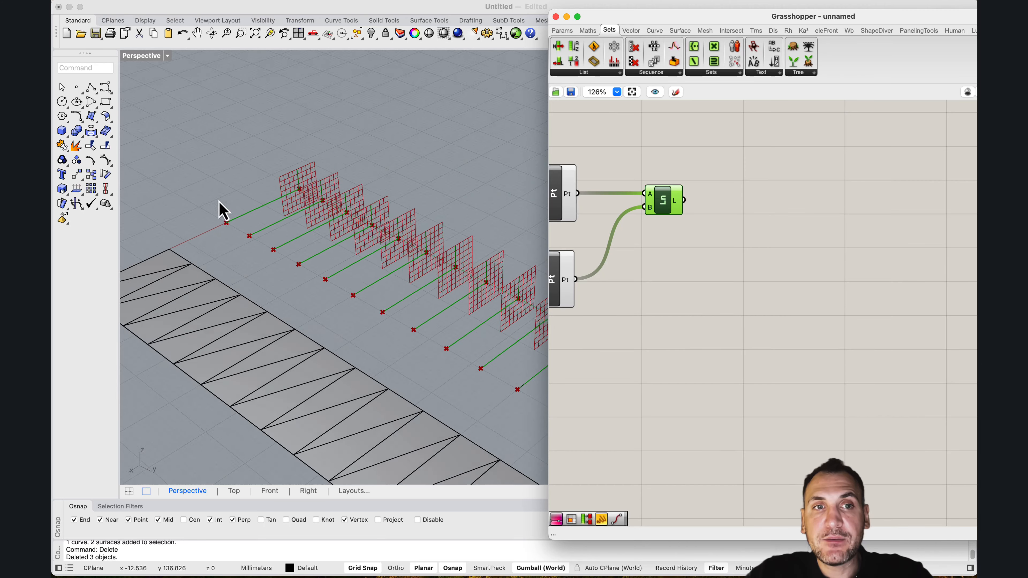
{"action": "scroll", "coordinate": [262, 222], "scroll_direction": "down", "scroll_amount": 10}
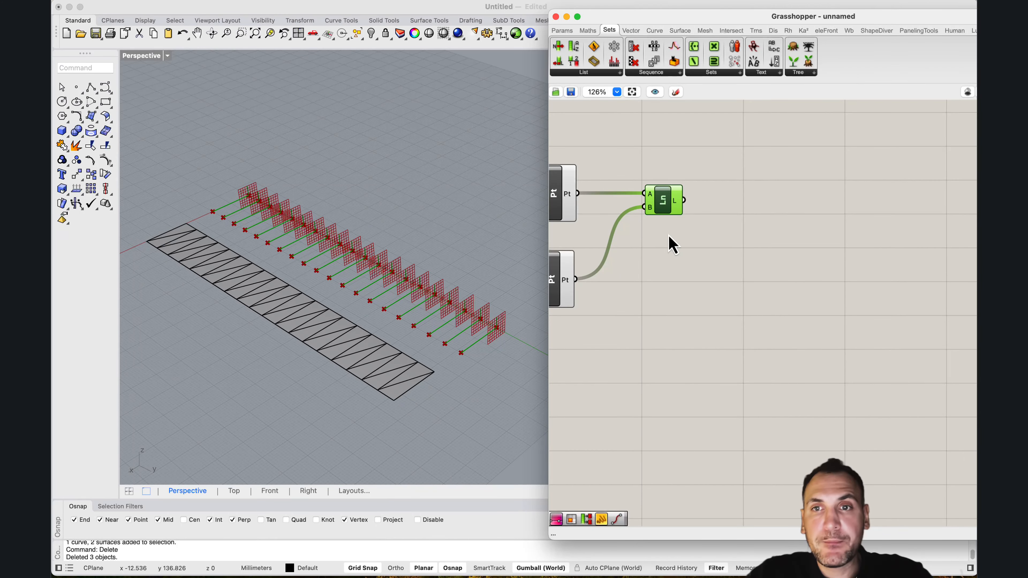
{"action": "mouse_move", "coordinate": [677, 211]}
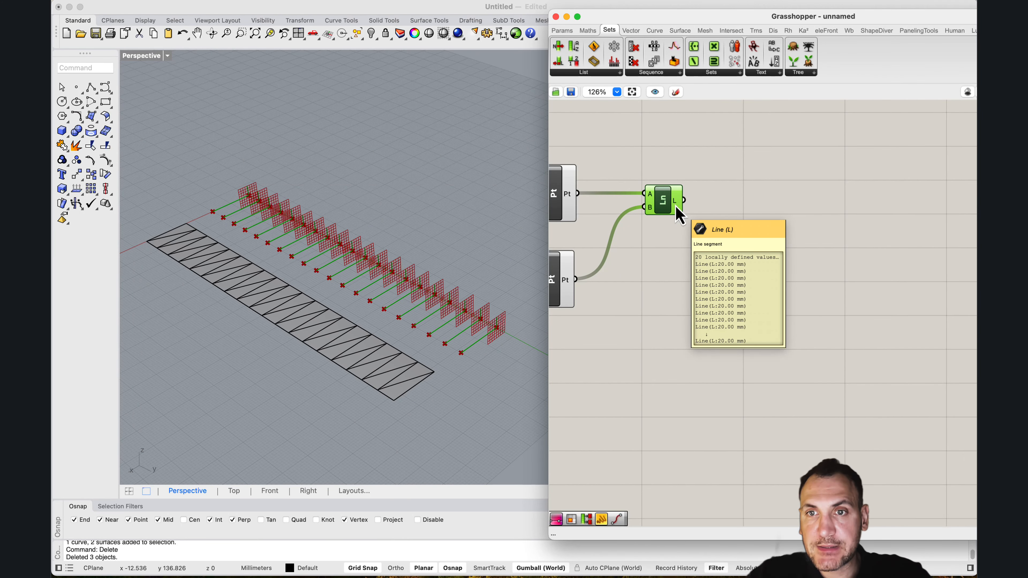
{"action": "double_click", "coordinate": [714, 208]}
{"action": "type", "text": "p"}
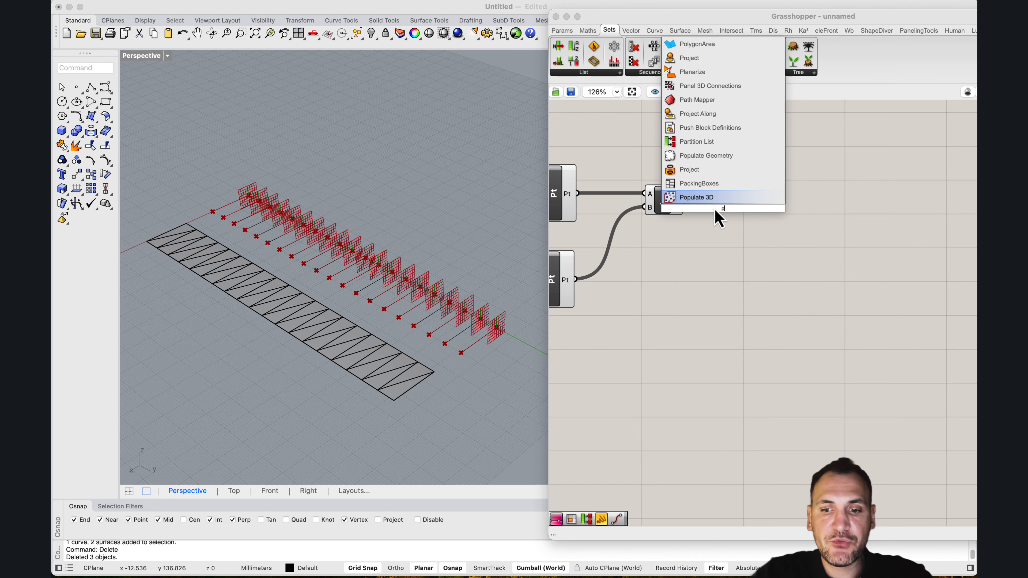
{"action": "type", "text": "oint on curve"}
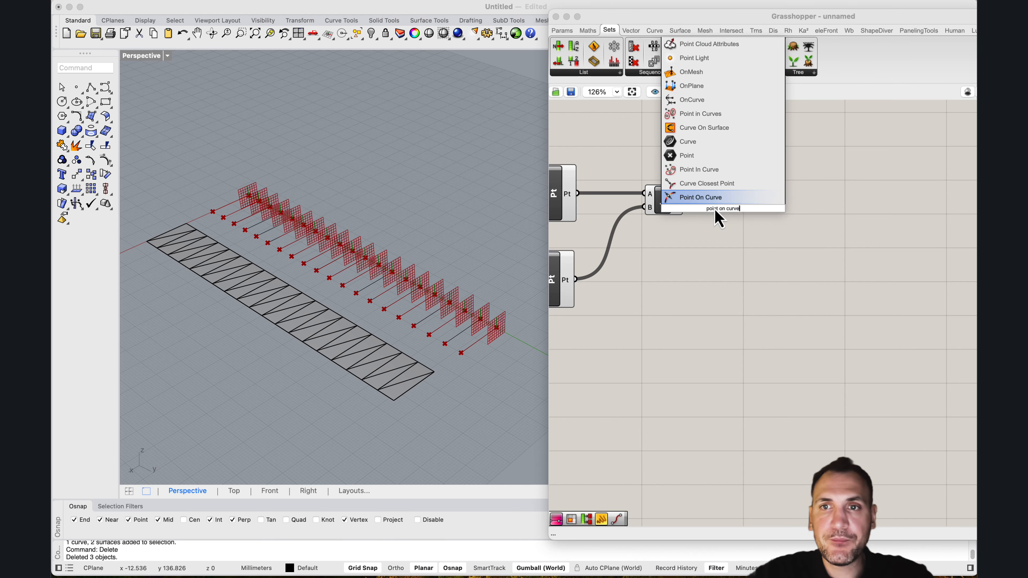
{"action": "key", "text": "Return"}
{"action": "left_click_drag", "start_coordinate": [747, 211], "coordinate": [810, 186]}
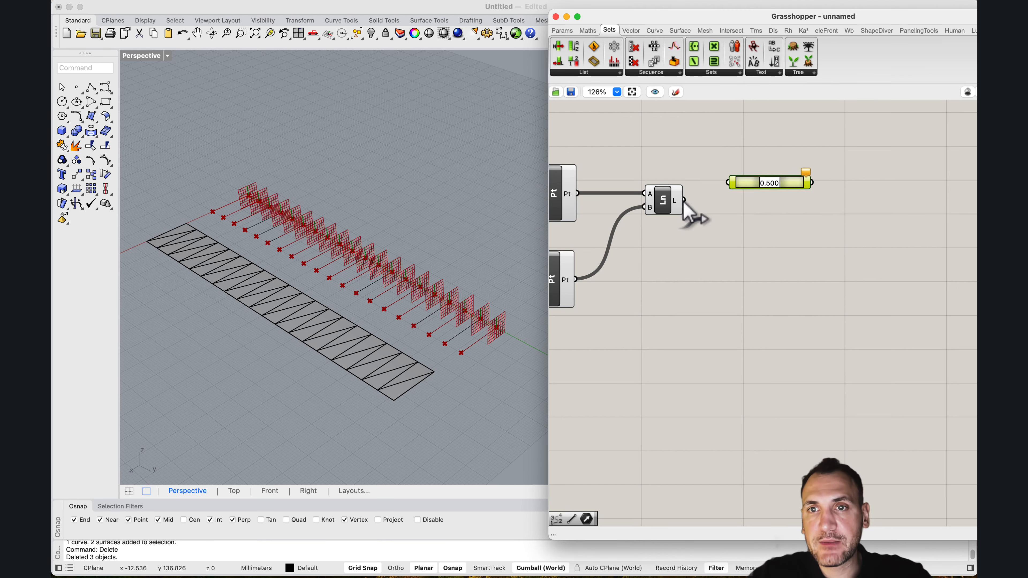
{"action": "mouse_move", "coordinate": [684, 200]}
{"action": "left_mouse_down"}
{"action": "mouse_move", "coordinate": [729, 183]}
{"action": "mouse_move", "coordinate": [723, 202]}
{"action": "left_mouse_up"}
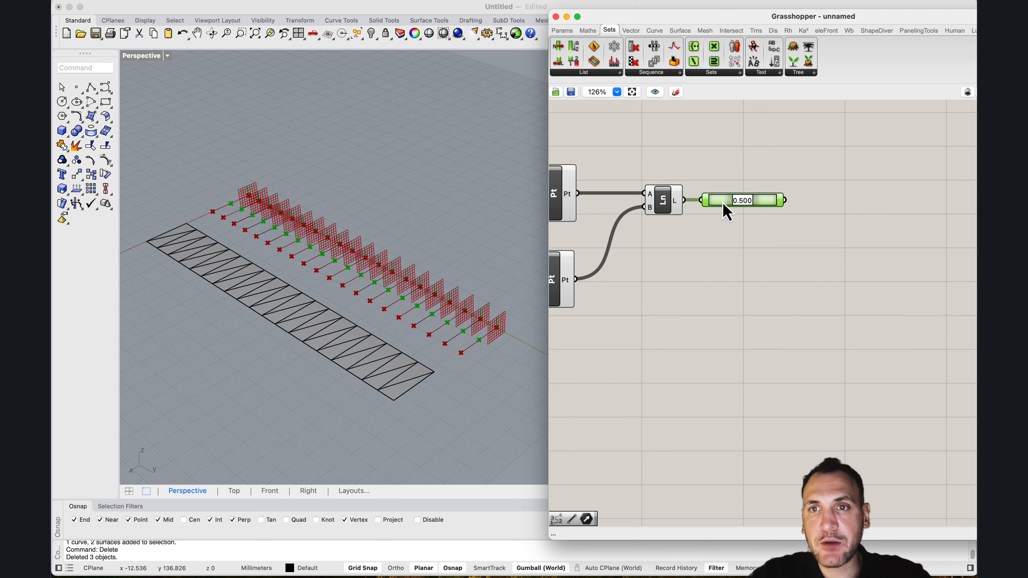
Add a Point List component and feed it the midpoints from Point On Curve to number the lines.
{"action": "double_click", "coordinate": [840, 200]}
{"action": "type", "text": "point"}
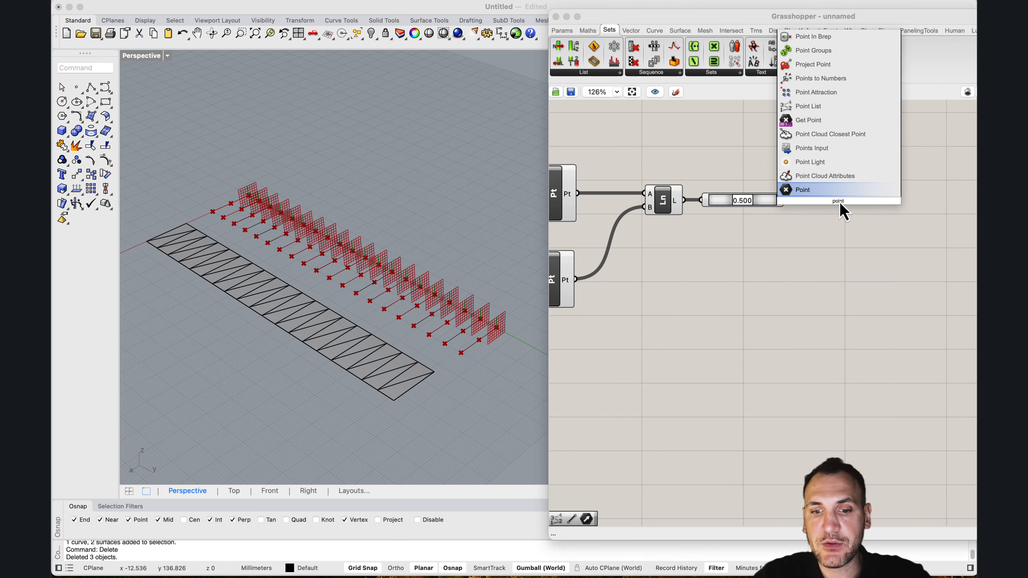
{"action": "type", "text": "st"}
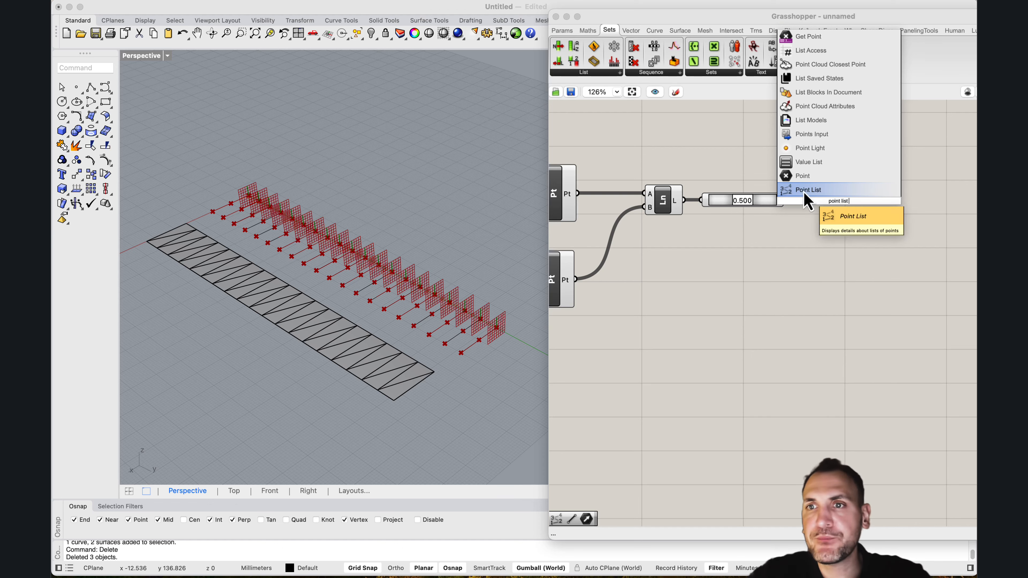
{"action": "key", "text": "Return"}
{"action": "left_click_drag", "start_coordinate": [785, 200], "coordinate": [825, 193]}
Add a number slider with value 5 and connect it to the Size input of the Point List.
{"action": "double_click", "coordinate": [753, 244]}
{"action": "type", "text": "5"}
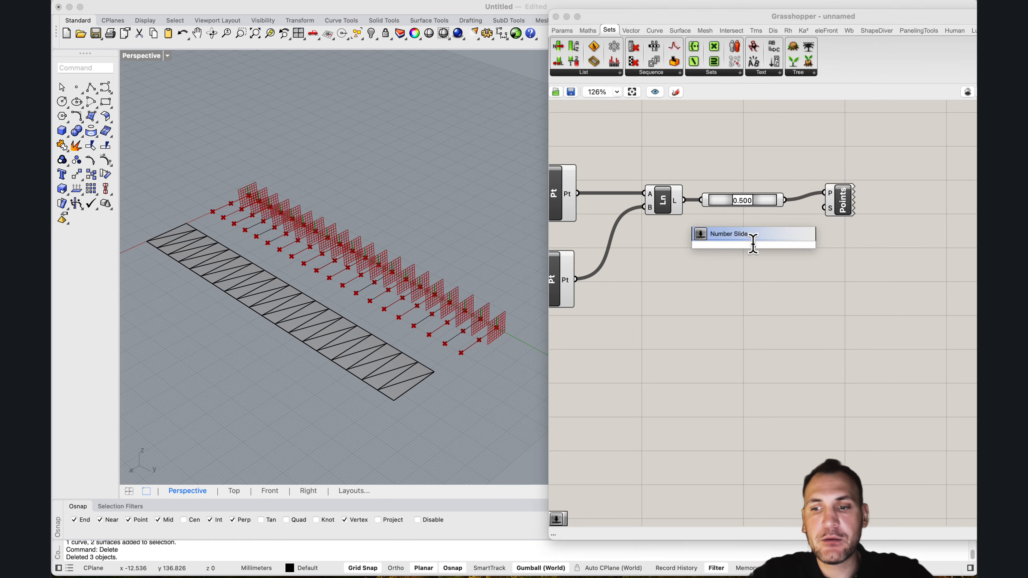
{"action": "key", "text": "Return"}
{"action": "left_click_drag", "start_coordinate": [813, 244], "coordinate": [809, 245]}
{"action": "left_click_drag", "start_coordinate": [845, 194], "coordinate": [855, 214]}
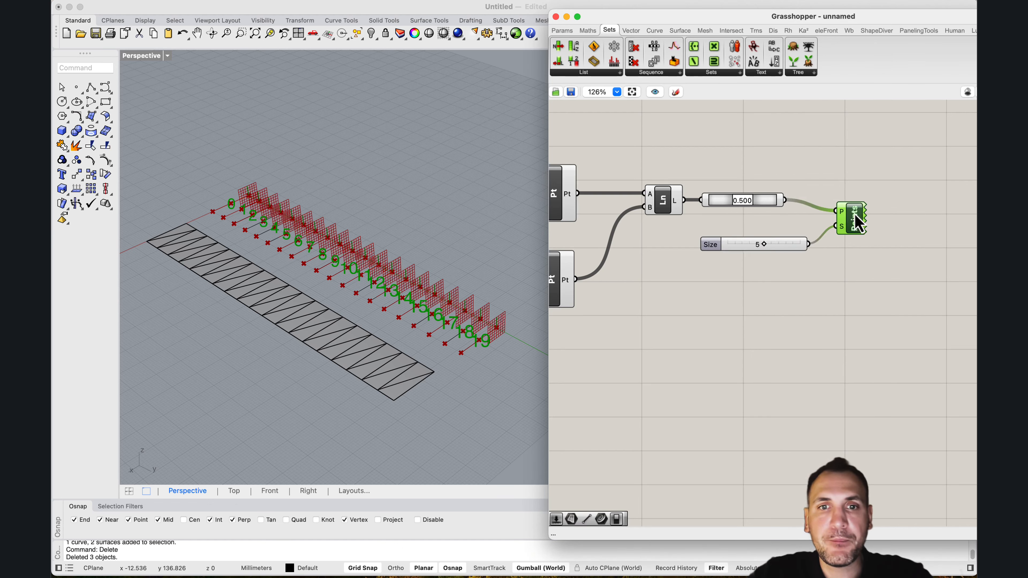
Set the Point List text size to 4 and align the component with its two inputs.
{"action": "mouse_move", "coordinate": [769, 246]}
{"action": "left_mouse_down"}
{"action": "mouse_move", "coordinate": [731, 244]}
{"action": "mouse_move", "coordinate": [752, 243]}
{"action": "left_mouse_up"}
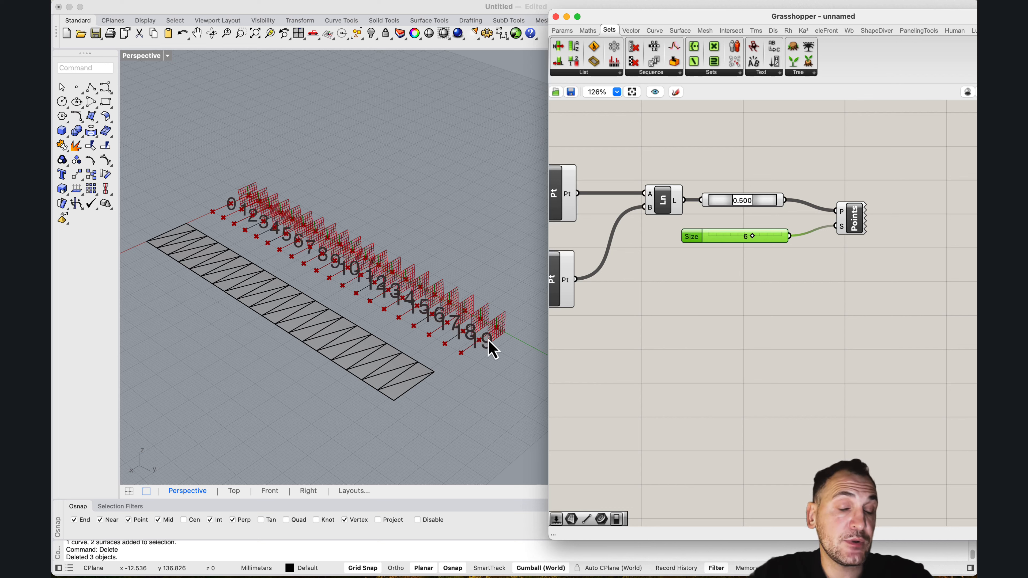
{"action": "left_click_drag", "start_coordinate": [855, 221], "coordinate": [858, 210]}
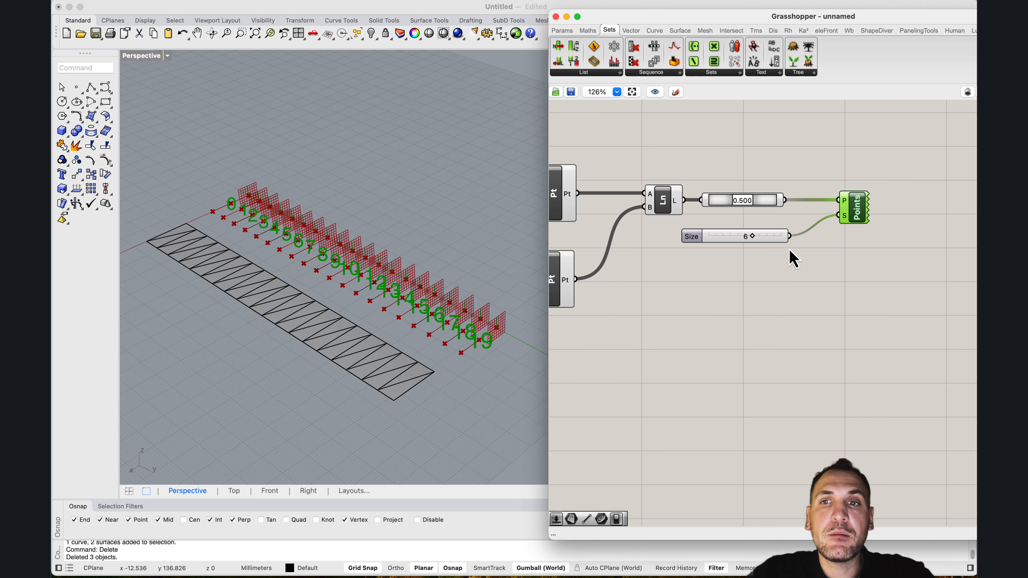
{"action": "left_click_drag", "start_coordinate": [752, 236], "coordinate": [737, 237]}
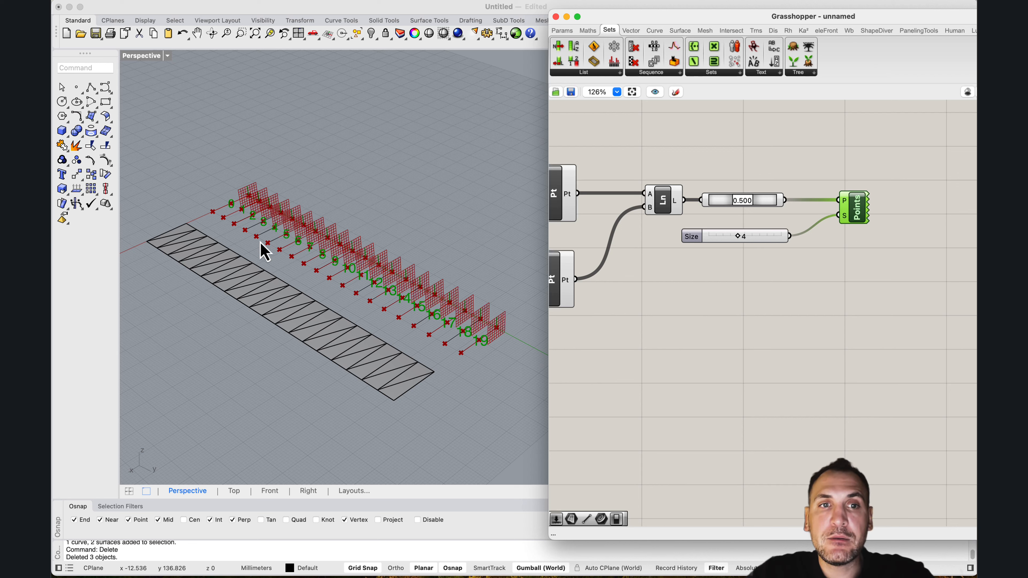
{"action": "left_click", "coordinate": [429, 263]}
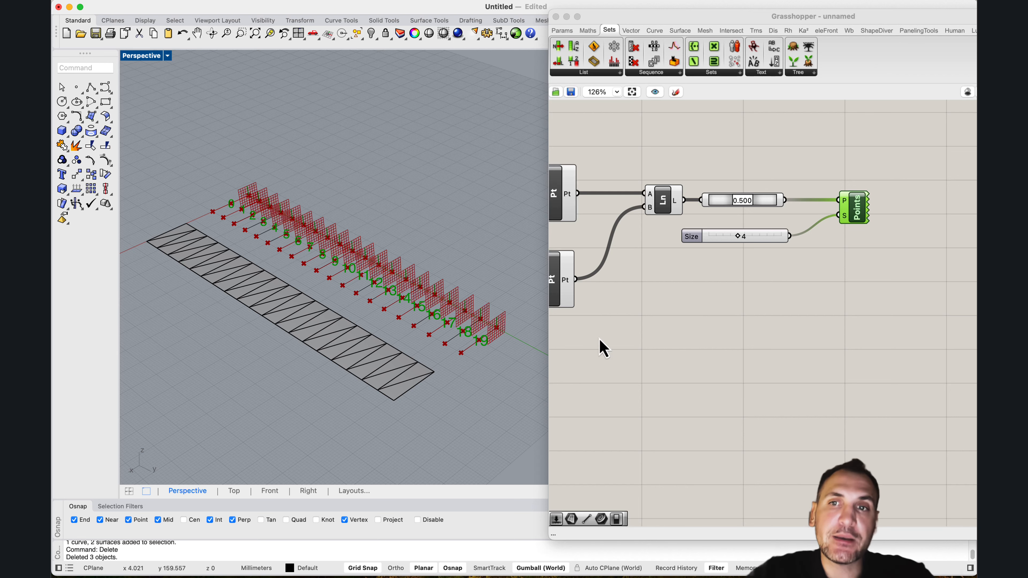
Move the midpoint and numbering components up out of the way, and add a Shift List fed by the Line output.
{"action": "scroll", "coordinate": [858, 281], "scroll_direction": "right", "scroll_amount": 2}
{"action": "left_click_drag", "start_coordinate": [869, 271], "coordinate": [773, 125]}
{"action": "double_click", "coordinate": [757, 227]}
{"action": "type", "text": "s"}
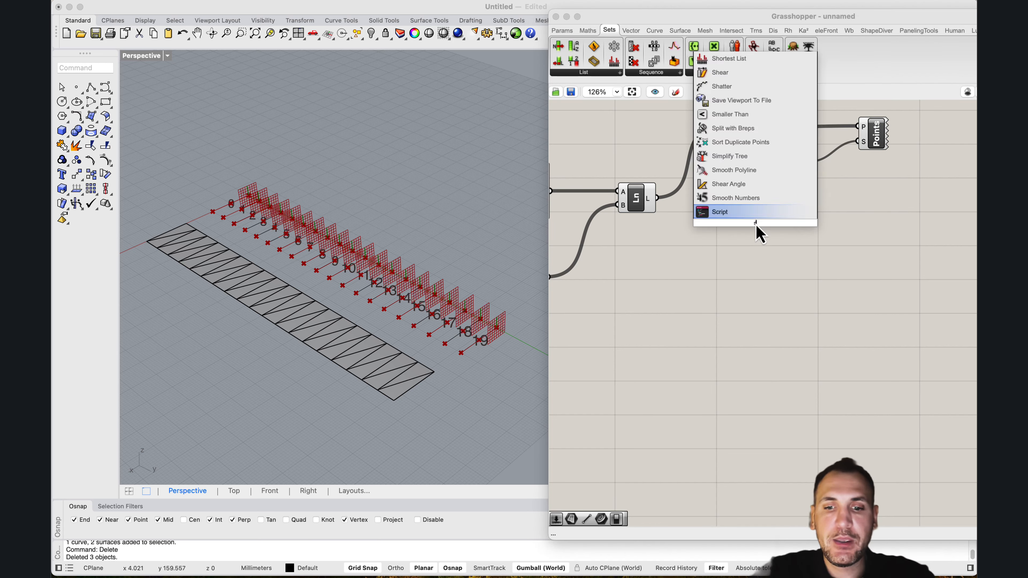
{"action": "type", "text": "hift list"}
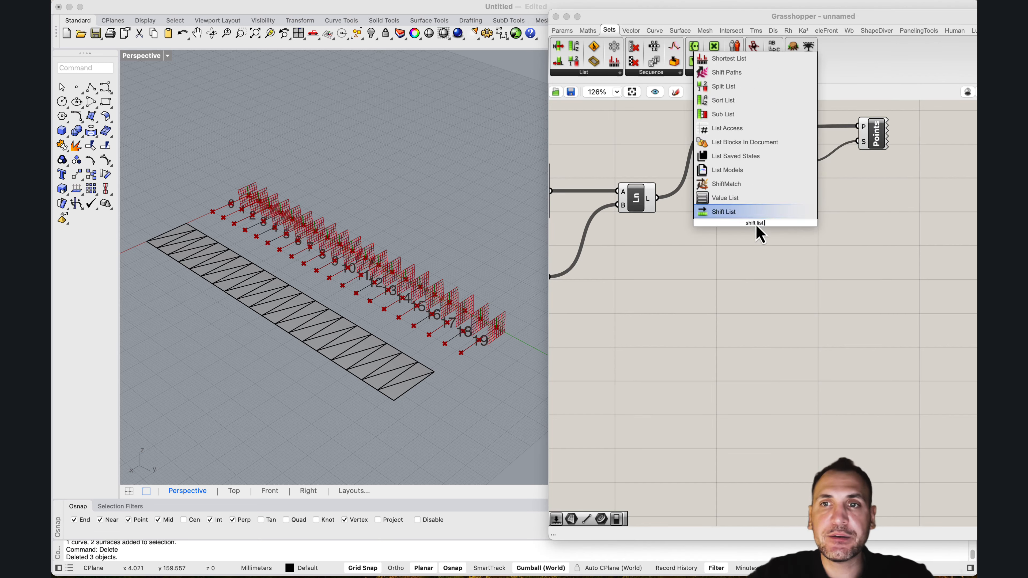
{"action": "left_click", "coordinate": [724, 212]}
{"action": "left_click_drag", "start_coordinate": [657, 198], "coordinate": [851, 239]}
{"action": "mouse_move", "coordinate": [836, 233]}
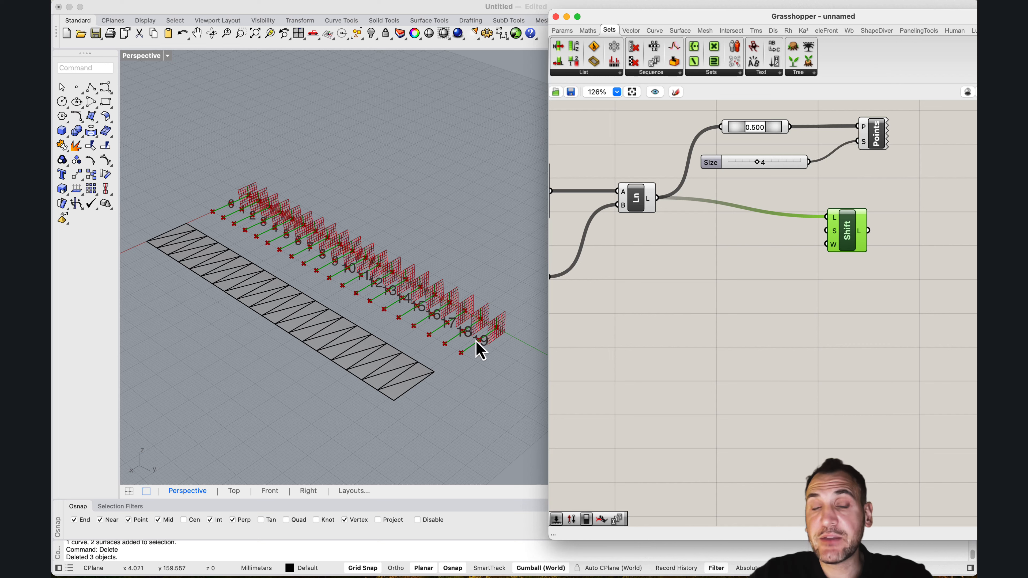
Add a number slider with value -1 and connect it to the Shift input of the Shift List.
{"action": "double_click", "coordinate": [696, 276]}
{"action": "type", "text": "-"}
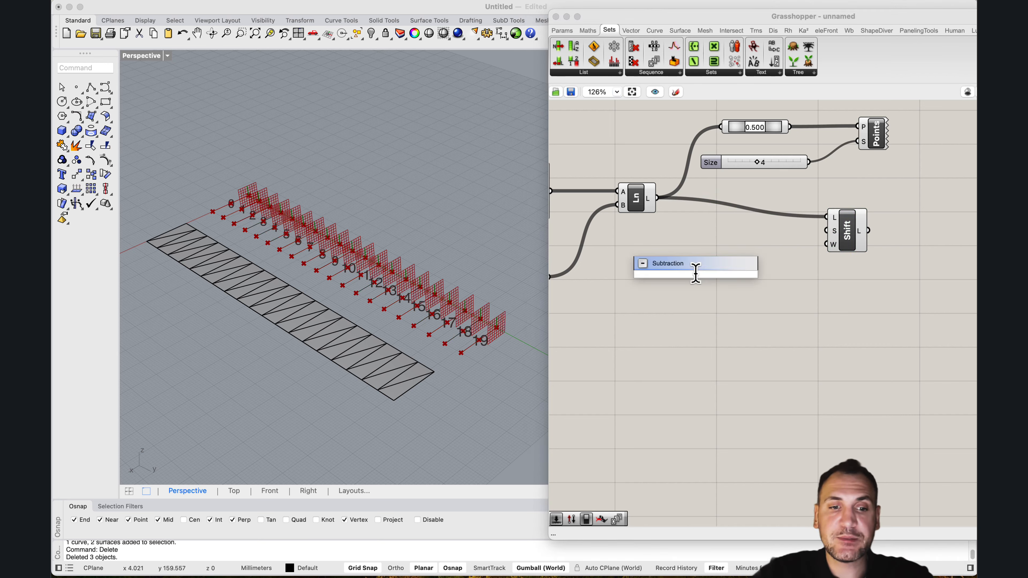
{"action": "type", "text": "1"}
{"action": "key", "text": "Return"}
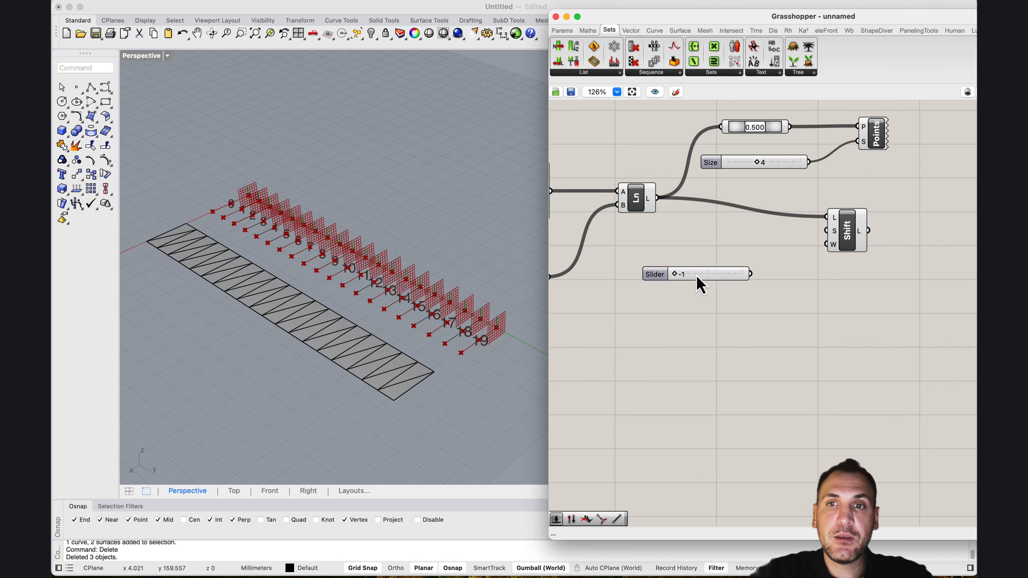
{"action": "mouse_move", "coordinate": [833, 233]}
{"action": "left_click_drag", "start_coordinate": [833, 231], "coordinate": [766, 236]}
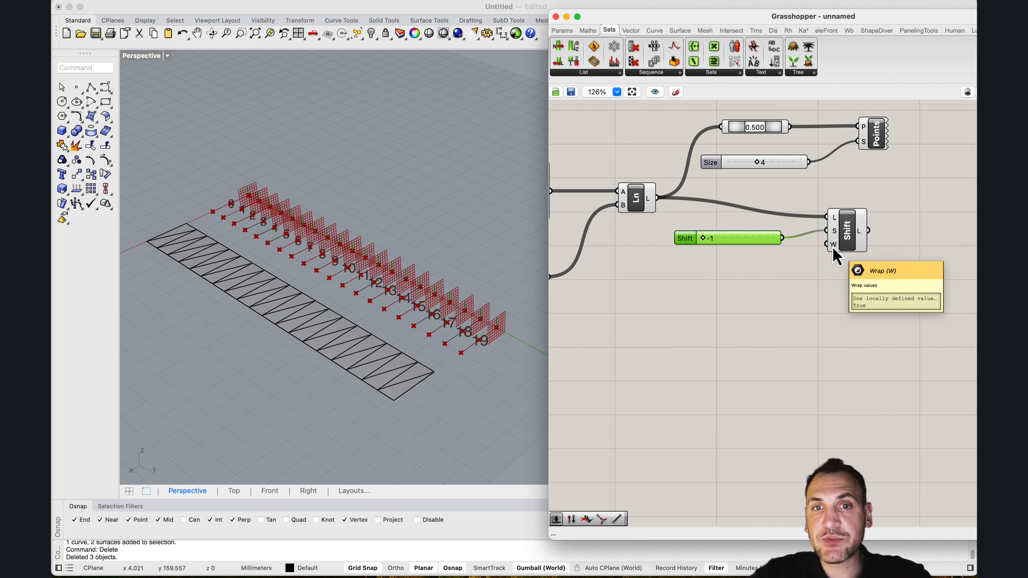
Rewire Point On Curve to the Shift List output so the numbering follows the shifted lines.
{"action": "left_click_drag", "start_coordinate": [850, 234], "coordinate": [715, 128]}
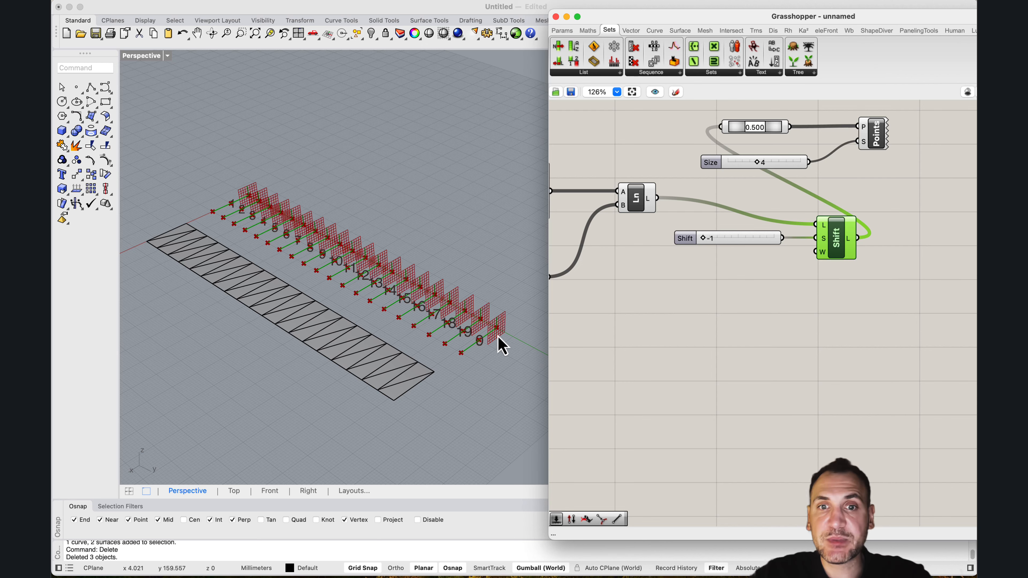
{"action": "scroll", "coordinate": [478, 344], "scroll_direction": "up", "scroll_amount": 5}
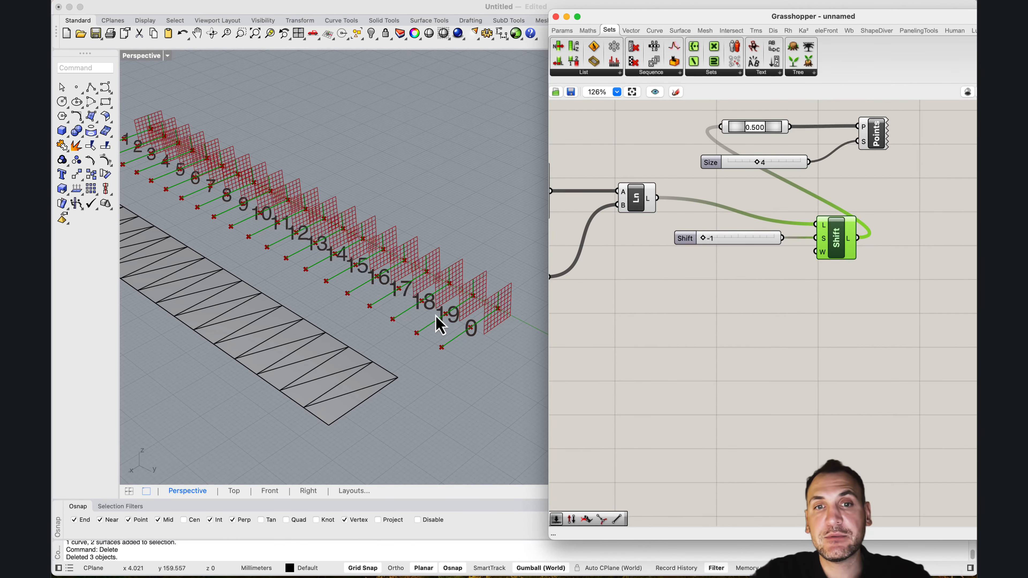
{"action": "scroll", "coordinate": [450, 281], "scroll_direction": "down", "scroll_amount": 5}
{"action": "scroll", "coordinate": [422, 212], "scroll_direction": "up", "scroll_amount": 5}
{"action": "right_click_drag", "start_coordinate": [389, 259], "coordinate": [400, 264], "text": "shift"}
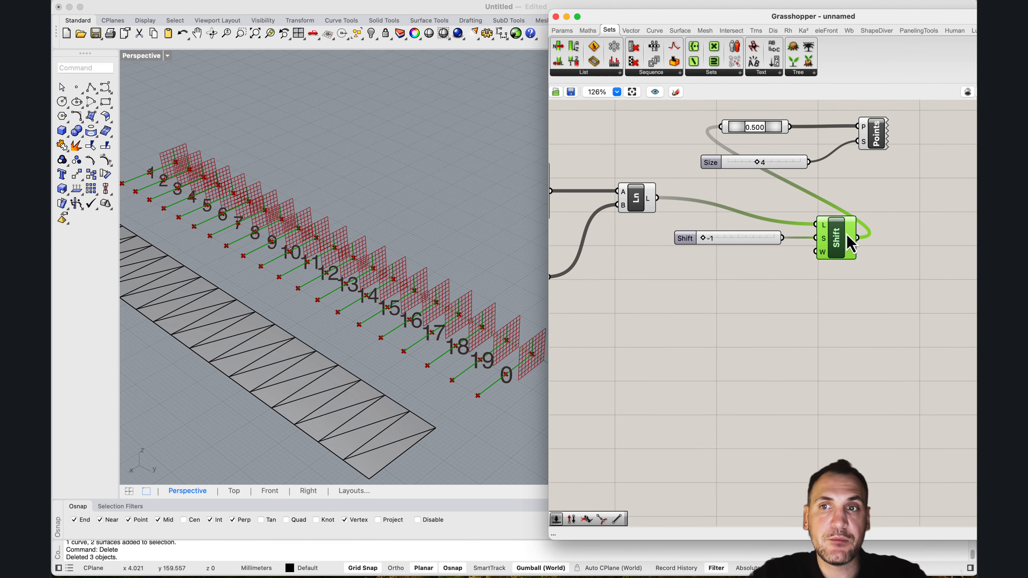
Add a Boolean Toggle set to False, connect it to the Wrap input of the Shift List, and place it under the shift slider.
{"action": "double_click", "coordinate": [739, 280]}
{"action": "type", "text": "boole"}
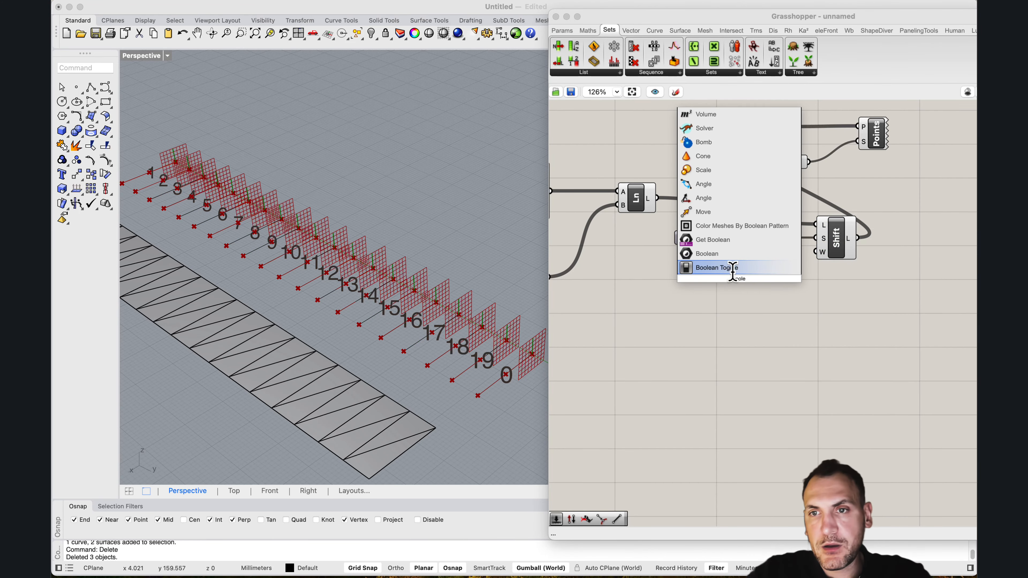
{"action": "left_click", "coordinate": [733, 268]}
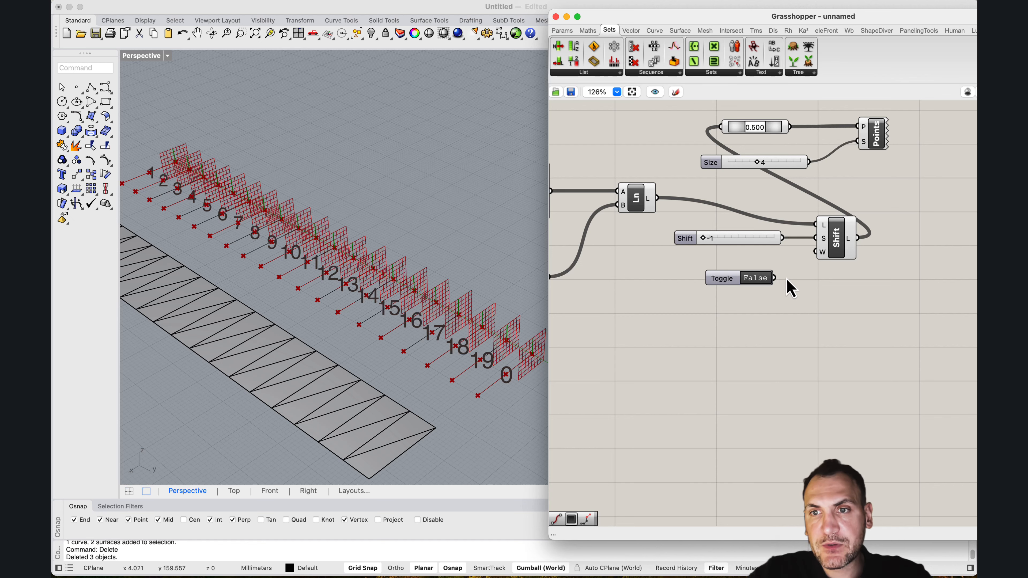
{"action": "left_click_drag", "start_coordinate": [795, 272], "coordinate": [817, 252]}
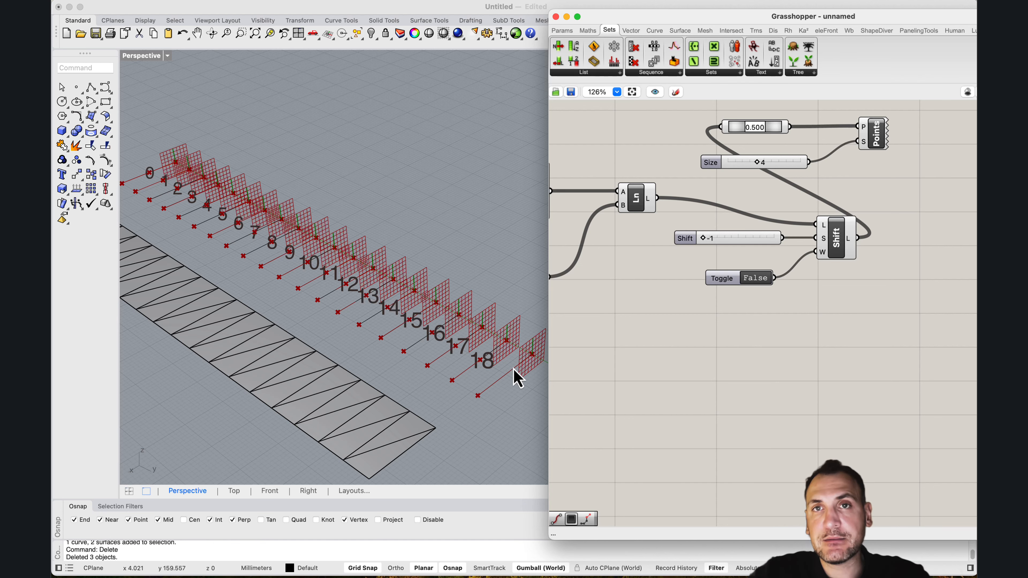
{"action": "scroll", "coordinate": [458, 330], "scroll_direction": "down", "scroll_amount": 3}
{"action": "scroll", "coordinate": [453, 332], "scroll_direction": "up", "scroll_amount": 2}
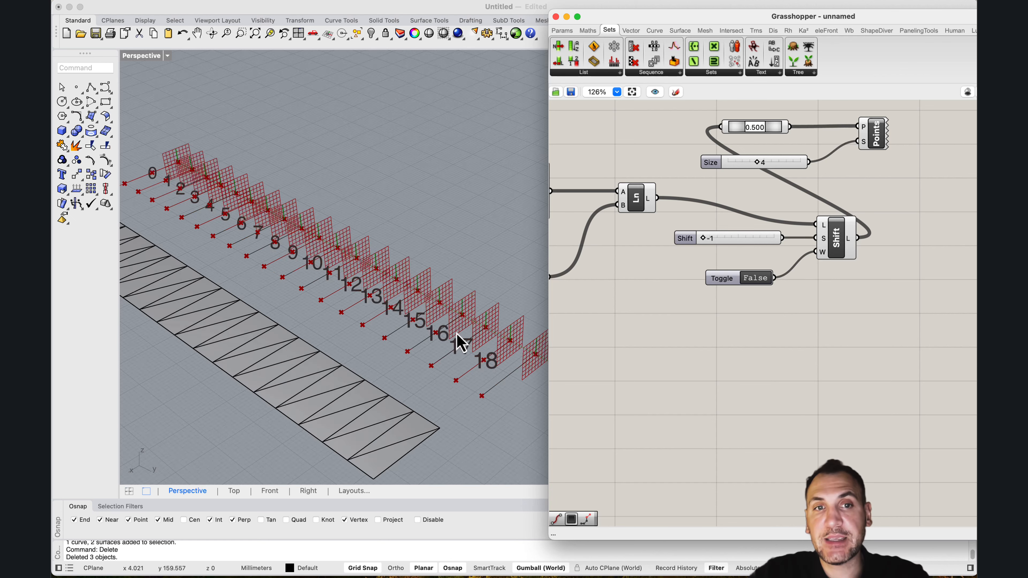
{"action": "scroll", "coordinate": [461, 342], "scroll_direction": "down", "scroll_amount": 2}
{"action": "left_click_drag", "start_coordinate": [734, 282], "coordinate": [739, 267]}
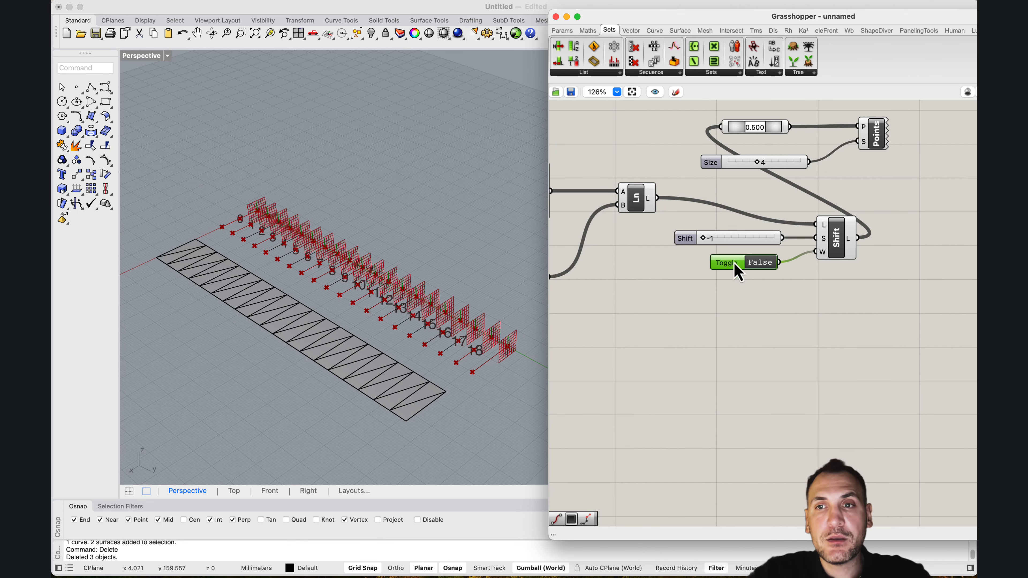
Examine in the viewport which lines the Shift List outputs, and the offset and base points that define the lines.
{"action": "left_click_drag", "start_coordinate": [867, 280], "coordinate": [666, 216]}
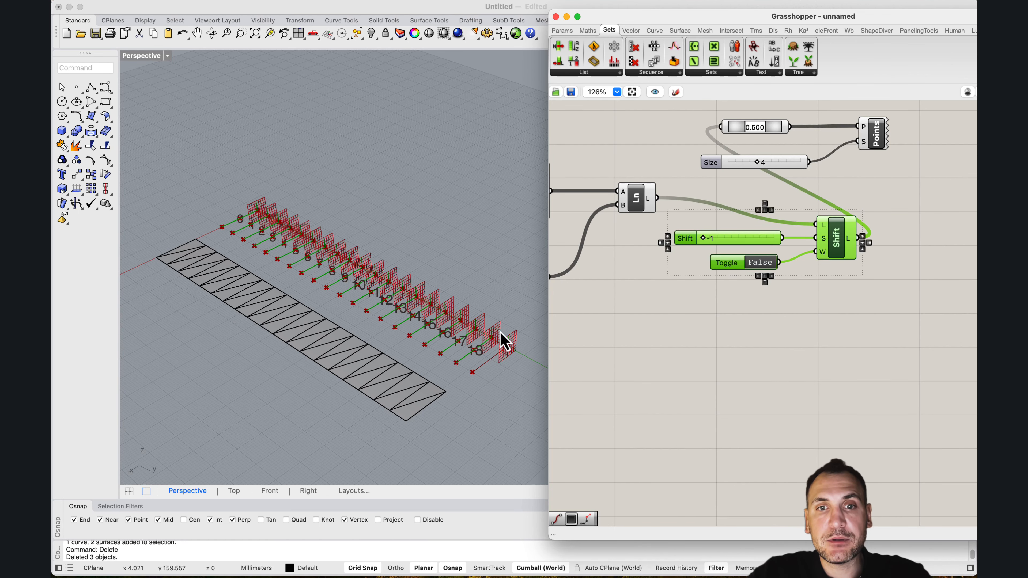
{"action": "scroll", "coordinate": [518, 362], "scroll_direction": "up", "scroll_amount": 5}
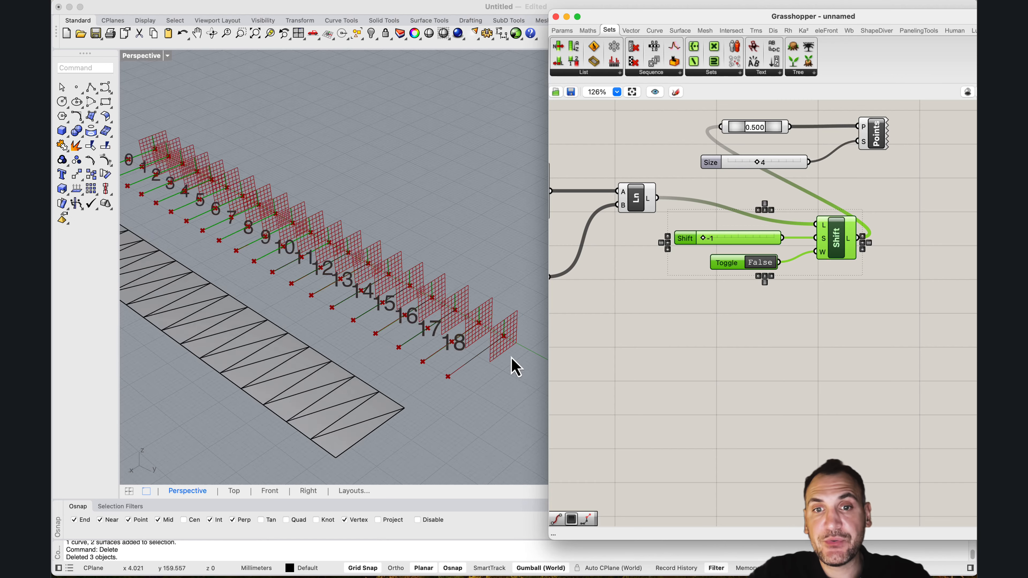
{"action": "left_click", "coordinate": [639, 323]}
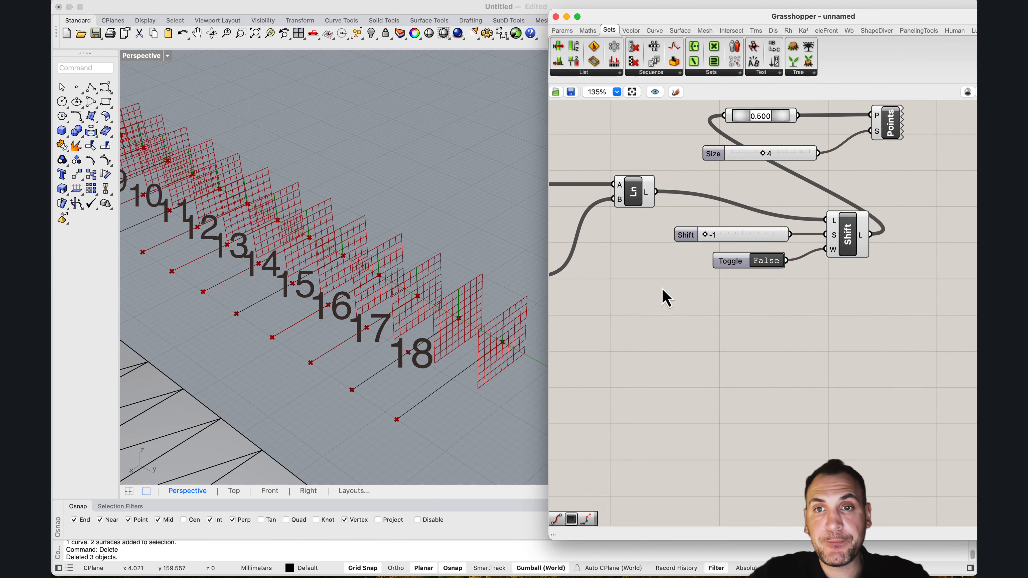
{"action": "scroll", "coordinate": [684, 299], "scroll_direction": "down", "scroll_amount": 2}
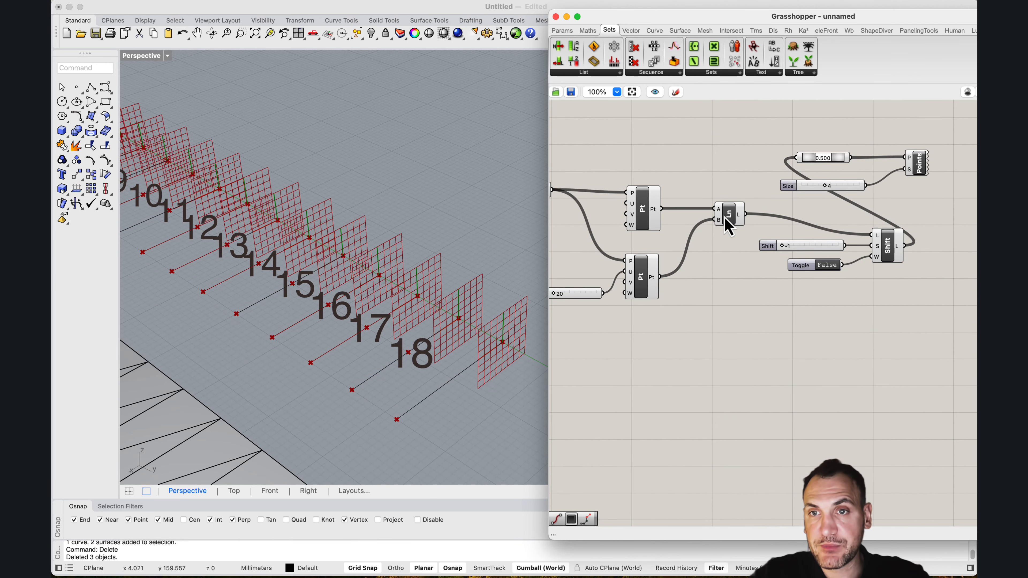
{"action": "scroll", "coordinate": [700, 241], "scroll_direction": "down", "scroll_amount": 1}
{"action": "right_click_drag", "start_coordinate": [700, 242], "coordinate": [773, 246]}
{"action": "left_click_drag", "start_coordinate": [750, 321], "coordinate": [640, 275]}
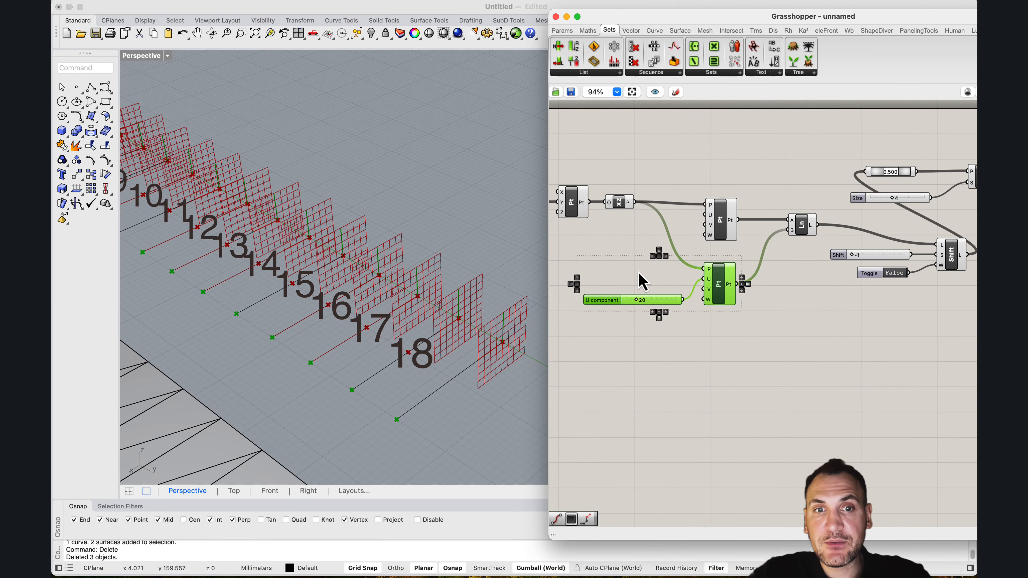
{"action": "left_click", "coordinate": [720, 227]}
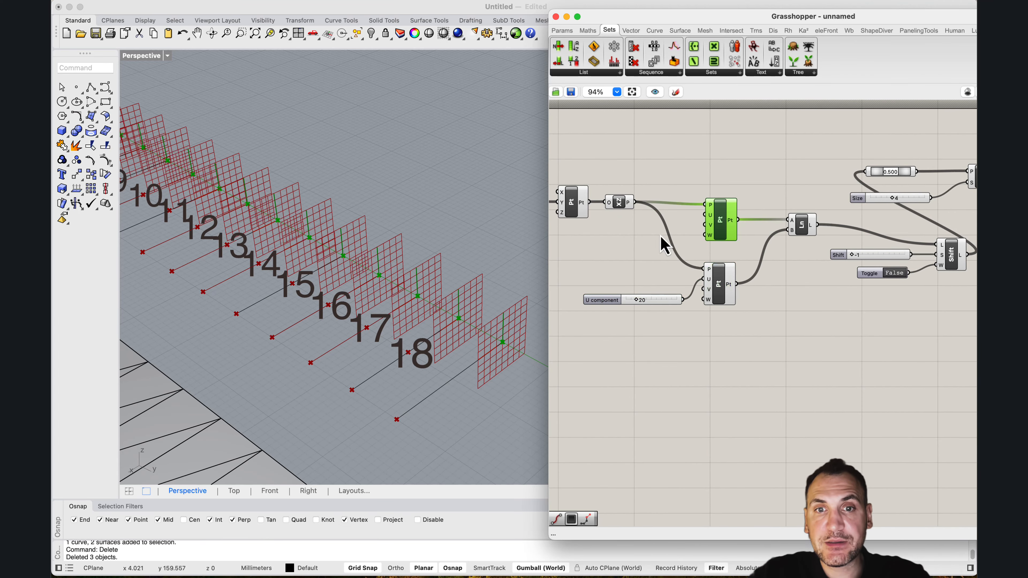
Duplicate the Shift List together with its Shift slider and Wrap toggle, placing the copy directly below the original.
{"action": "scroll", "coordinate": [310, 241], "scroll_direction": "down", "scroll_amount": 5}
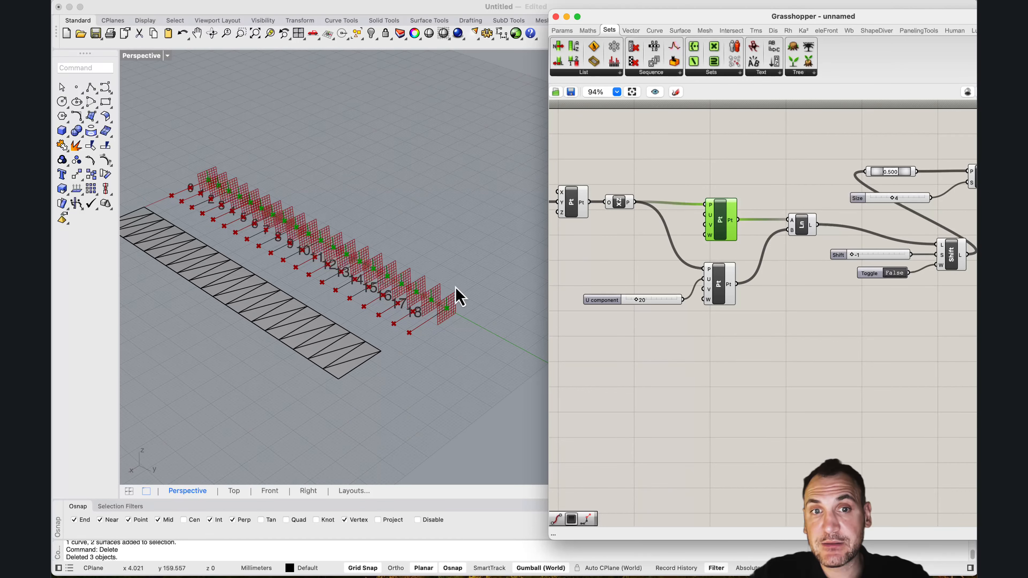
{"action": "right_click_drag", "start_coordinate": [764, 253], "coordinate": [658, 248]}
{"action": "left_click", "coordinate": [883, 285]}
{"action": "left_click_drag", "start_coordinate": [833, 260], "coordinate": [781, 238]}
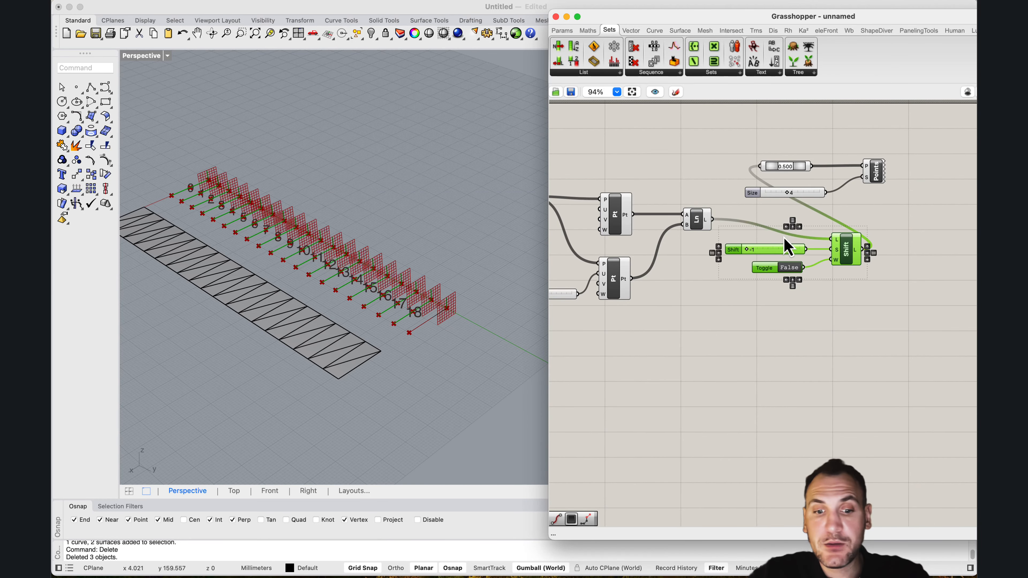
{"action": "left_click_drag", "start_coordinate": [847, 246], "coordinate": [847, 318], "text": "alt"}
Connect the output of the duplicated Shift List to the Points input of the Point List.
{"action": "left_click", "coordinate": [618, 207]}
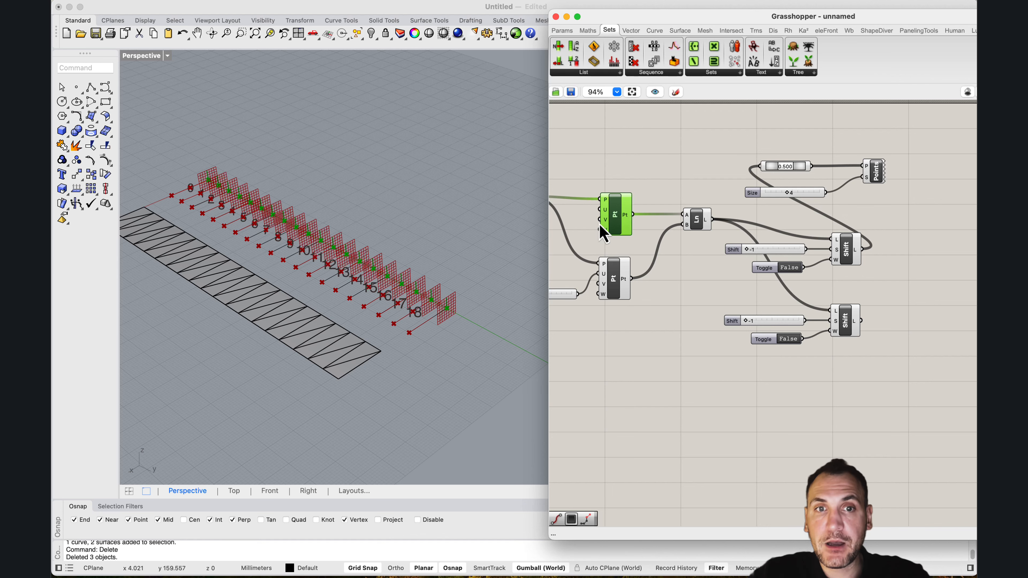
{"action": "scroll", "coordinate": [179, 175], "scroll_direction": "up", "scroll_amount": 6}
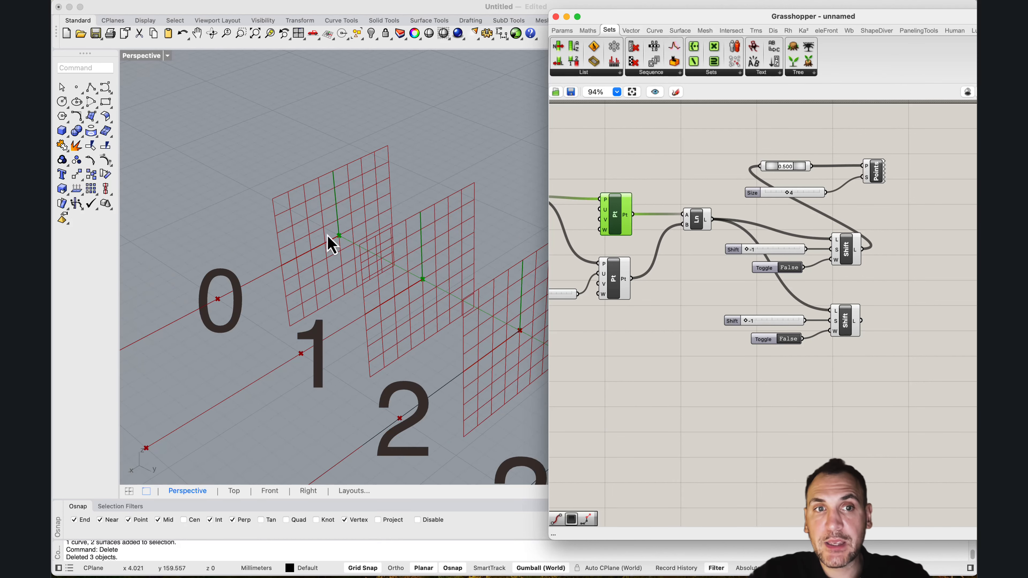
{"action": "scroll", "coordinate": [331, 243], "scroll_direction": "down", "scroll_amount": 5}
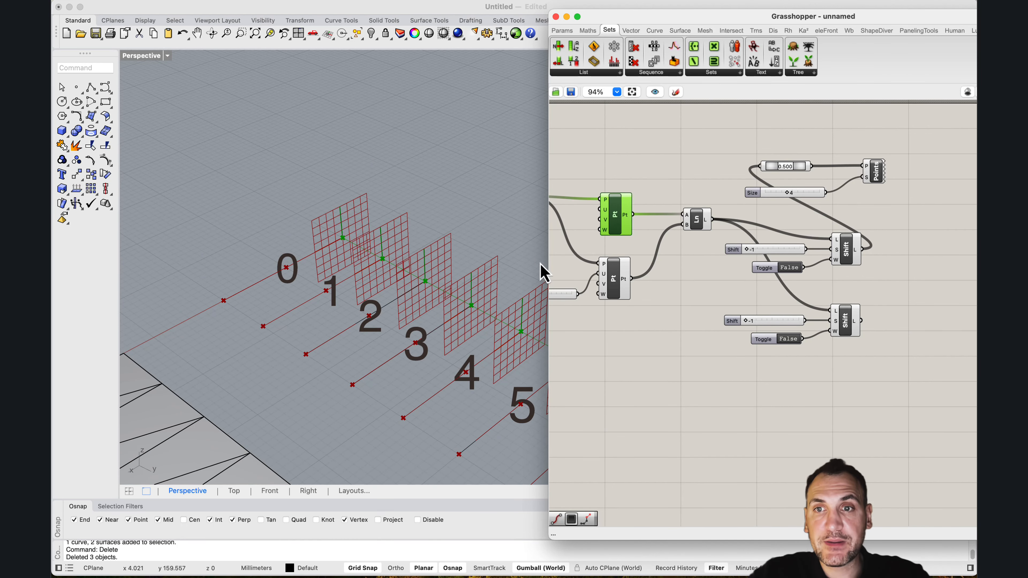
{"action": "left_click_drag", "start_coordinate": [861, 320], "coordinate": [863, 166]}
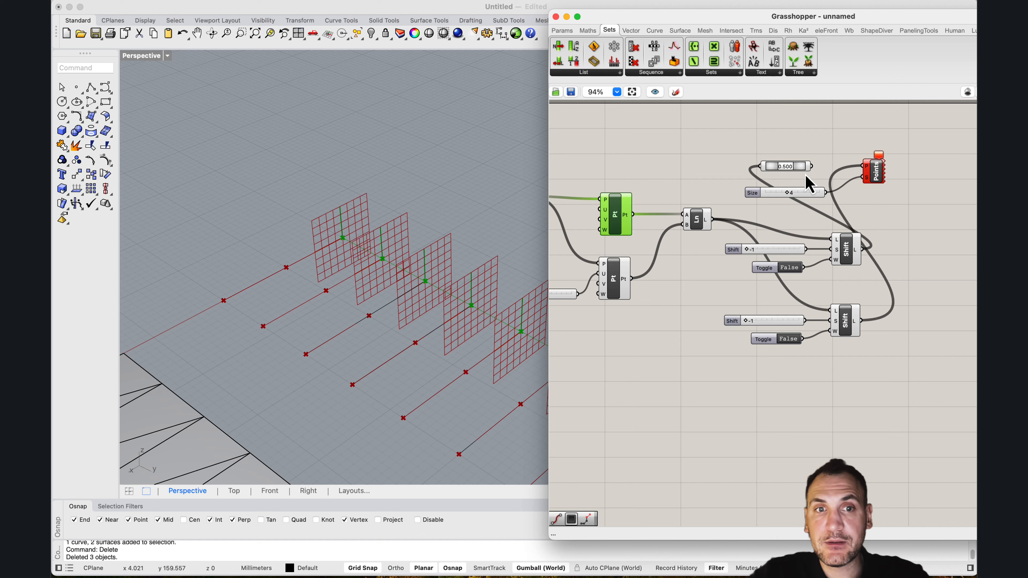
{"action": "left_click", "coordinate": [850, 324]}
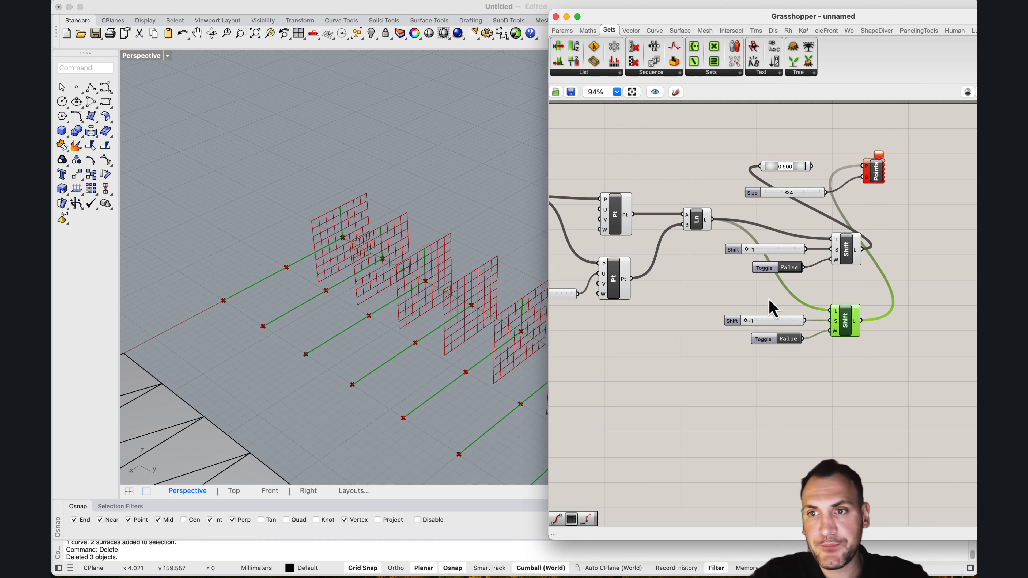
Feed the base points from the upper Point Oriented component into the List input of the duplicated Shift List, replacing the lines.
{"action": "left_click", "coordinate": [612, 227]}
{"action": "left_click_drag", "start_coordinate": [633, 214], "coordinate": [830, 311]}
{"action": "left_click", "coordinate": [850, 326]}
{"action": "left_click", "coordinate": [874, 178]}
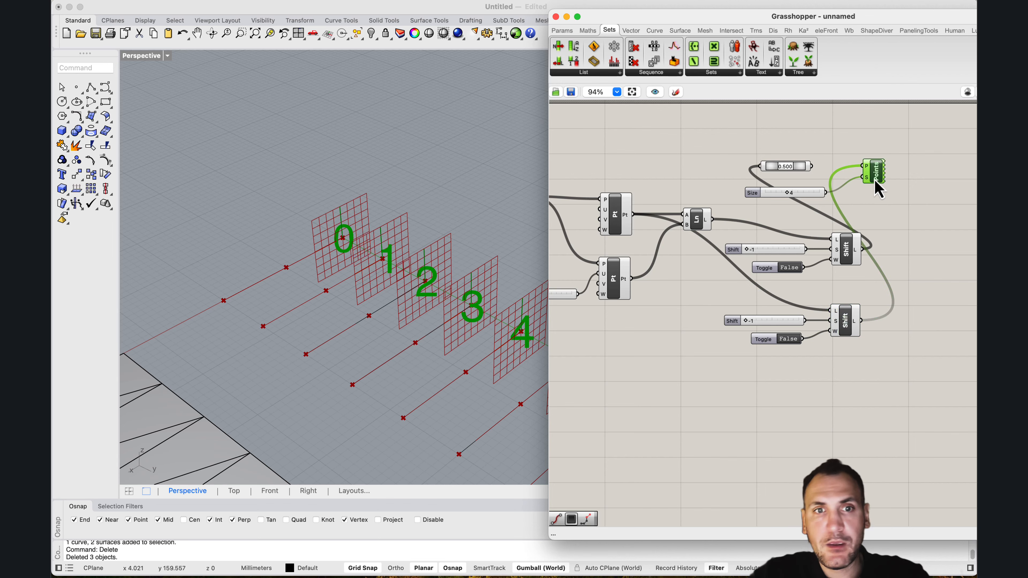
Examine in the viewport how the shifted base points are numbered from the first to the last.
{"action": "scroll", "coordinate": [247, 195], "scroll_direction": "down", "scroll_amount": 5}
{"action": "scroll", "coordinate": [247, 194], "scroll_direction": "down", "scroll_amount": 5}
{"action": "scroll", "coordinate": [300, 237], "scroll_direction": "up", "scroll_amount": 5}
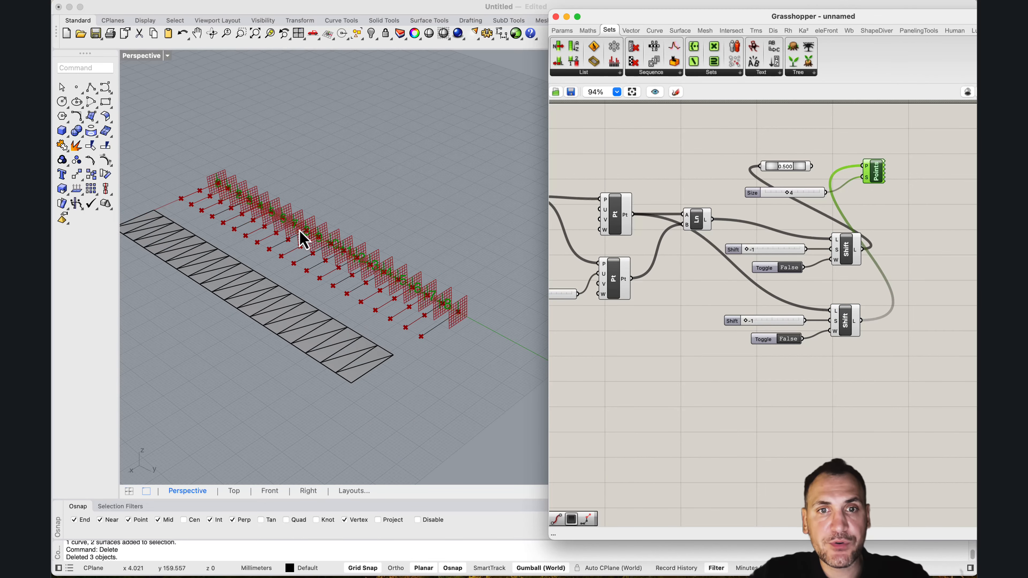
{"action": "scroll", "coordinate": [225, 191], "scroll_direction": "down", "scroll_amount": 5}
{"action": "scroll", "coordinate": [329, 248], "scroll_direction": "up", "scroll_amount": 3}
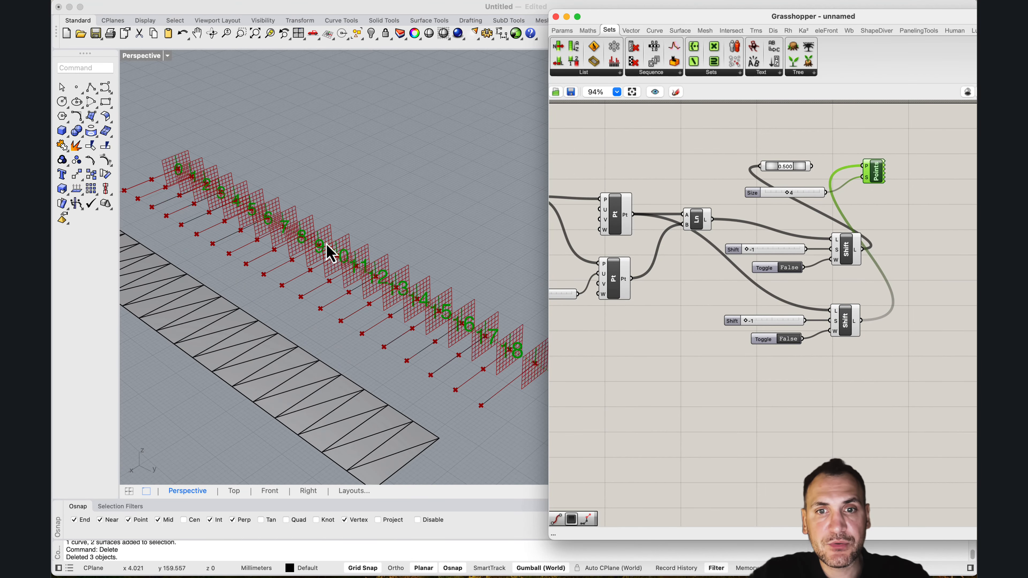
{"action": "left_click", "coordinate": [848, 325]}
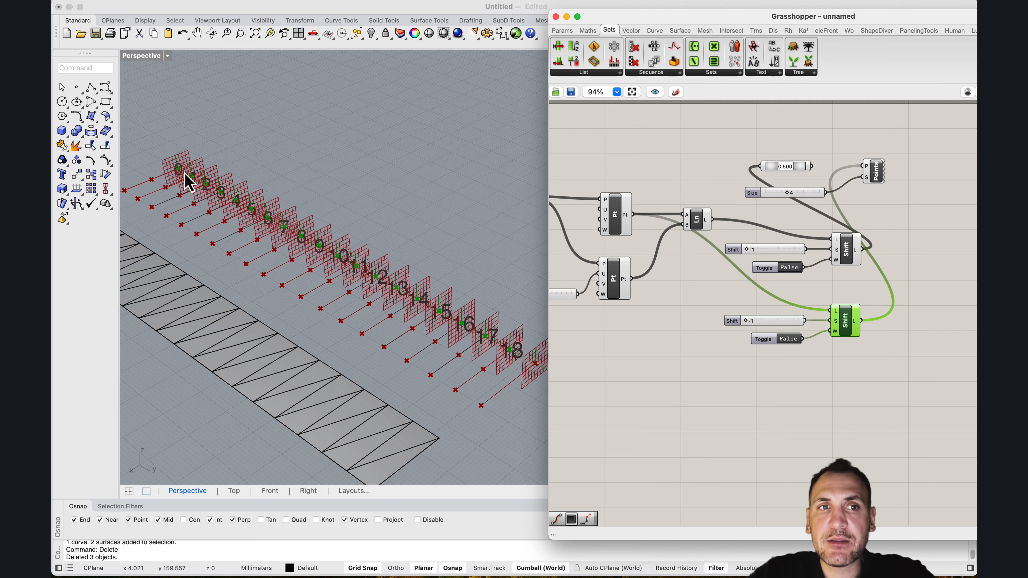
{"action": "scroll", "coordinate": [166, 179], "scroll_direction": "up", "scroll_amount": 3}
{"action": "scroll", "coordinate": [186, 178], "scroll_direction": "down", "scroll_amount": 2}
{"action": "scroll", "coordinate": [214, 184], "scroll_direction": "up", "scroll_amount": 2}
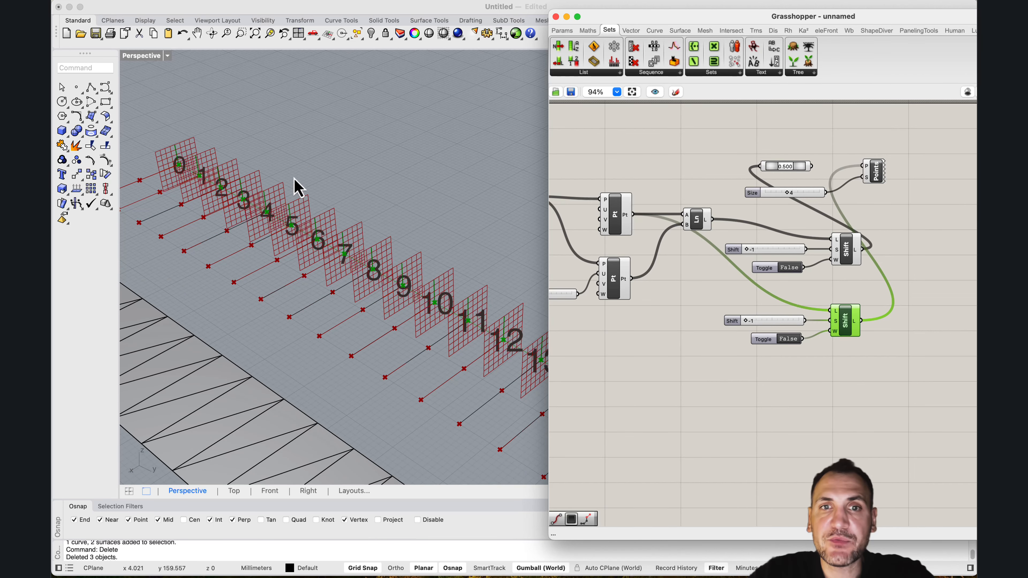
Set the Shift slider of the lower Shift List to 1 and check the point numbering along the row.
{"action": "left_click_drag", "start_coordinate": [746, 320], "coordinate": [795, 322]}
{"action": "scroll", "coordinate": [298, 222], "scroll_direction": "down", "scroll_amount": 3}
{"action": "scroll", "coordinate": [259, 206], "scroll_direction": "up", "scroll_amount": 3}
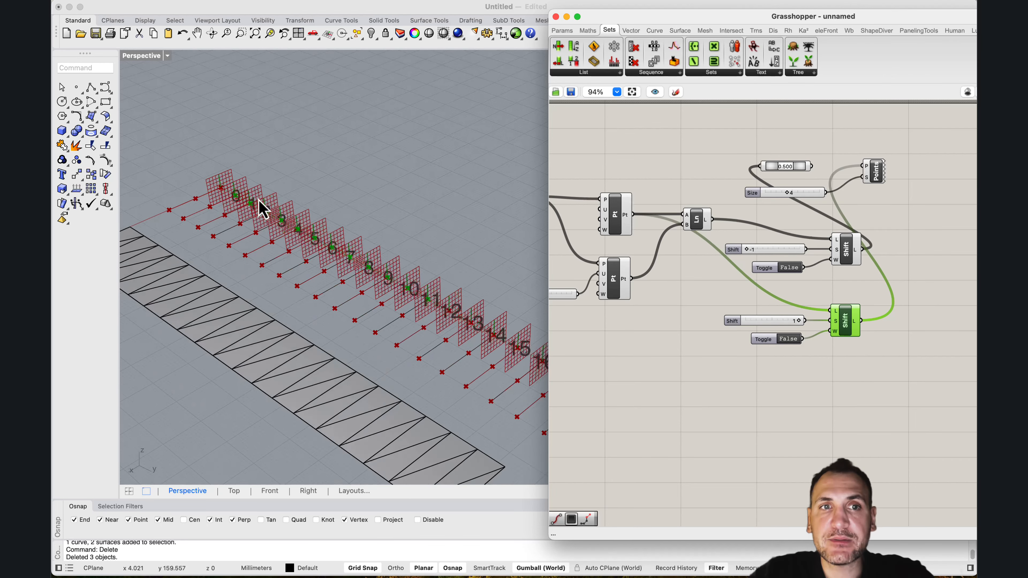
{"action": "scroll", "coordinate": [198, 211], "scroll_direction": "down", "scroll_amount": 3}
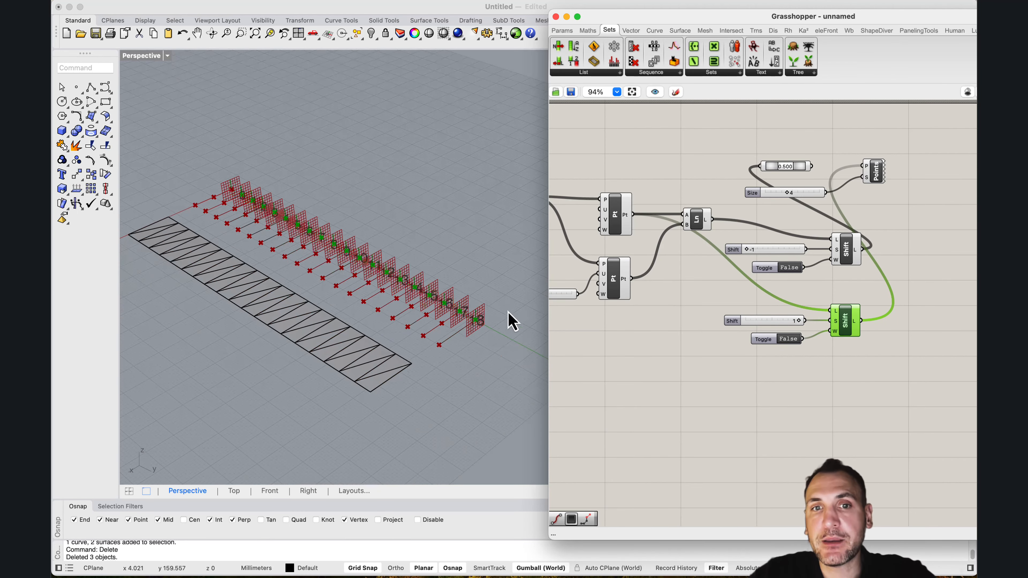
{"action": "scroll", "coordinate": [508, 320], "scroll_direction": "up", "scroll_amount": 2}
Move the Point On Curve, Size slider and Point List farther along the canvas, clear of the two Shift Lists.
{"action": "right_click_drag", "start_coordinate": [821, 355], "coordinate": [706, 397]}
{"action": "left_click_drag", "start_coordinate": [790, 233], "coordinate": [609, 180]}
{"action": "left_click_drag", "start_coordinate": [698, 239], "coordinate": [852, 220]}
{"action": "left_click", "coordinate": [851, 222]}
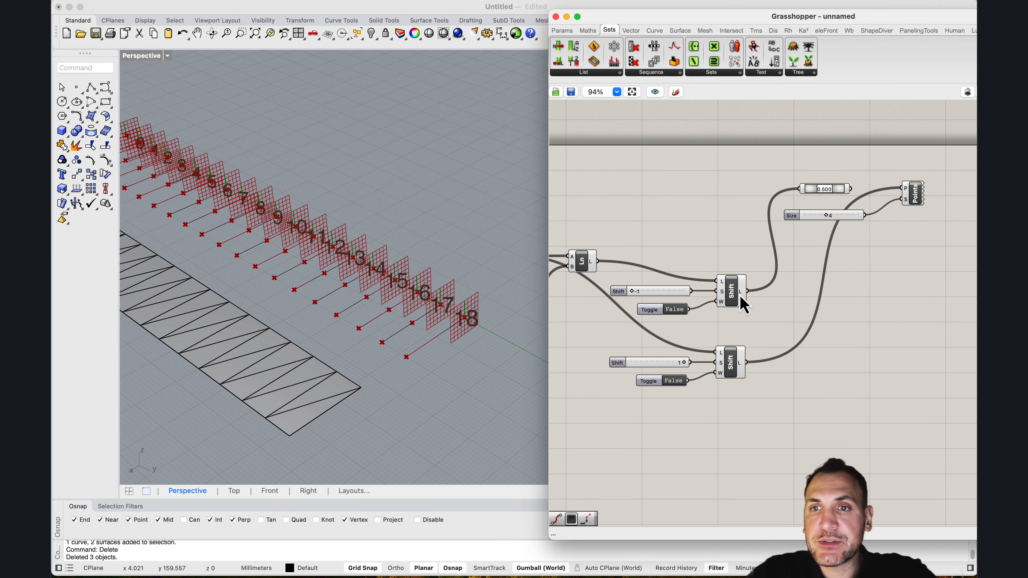
Add an Extrude Point component beyond the two Shift Lists.
{"action": "right_click_drag", "start_coordinate": [740, 295], "coordinate": [759, 237]}
{"action": "mouse_move", "coordinate": [763, 245]}
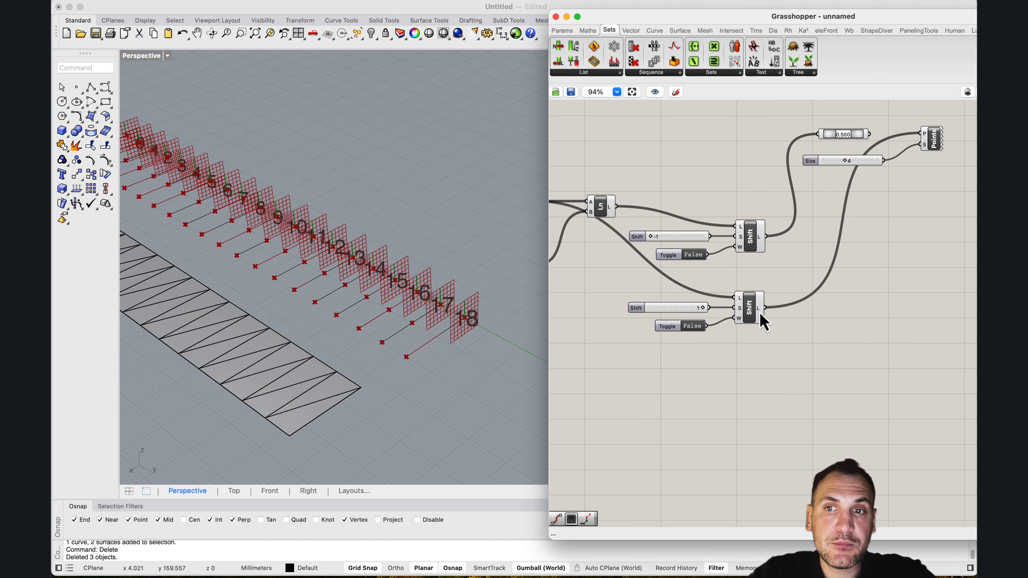
{"action": "mouse_move", "coordinate": [760, 313]}
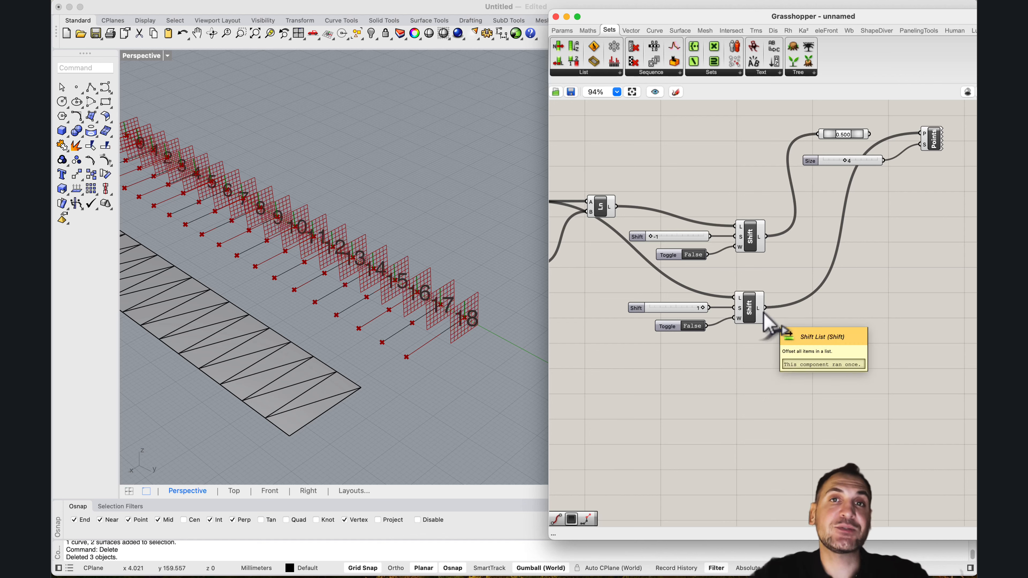
{"action": "double_click", "coordinate": [871, 295]}
{"action": "type", "text": "extrude to pt"}
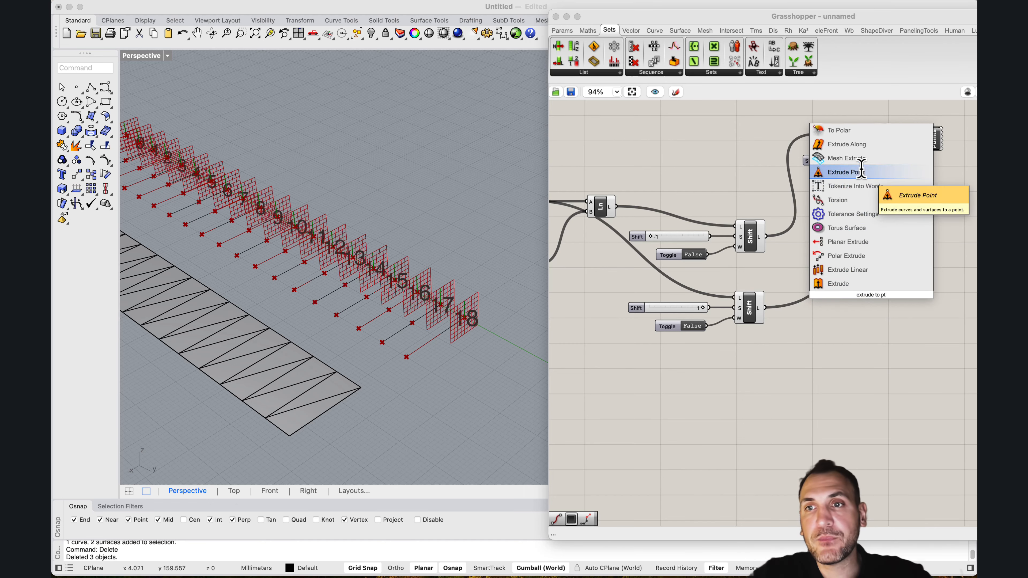
{"action": "left_click", "coordinate": [855, 200]}
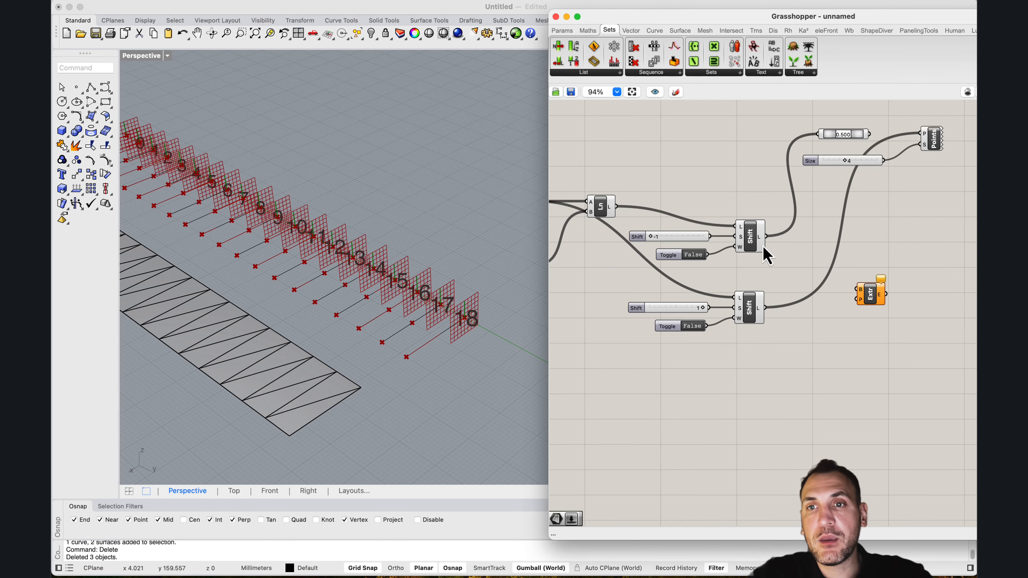
Connect the shifted lines to the Base input and the shifted points to the Point input of Extrude Point, and place it between both Shift Lists.
{"action": "left_click", "coordinate": [763, 247]}
{"action": "left_click_drag", "start_coordinate": [765, 236], "coordinate": [856, 289]}
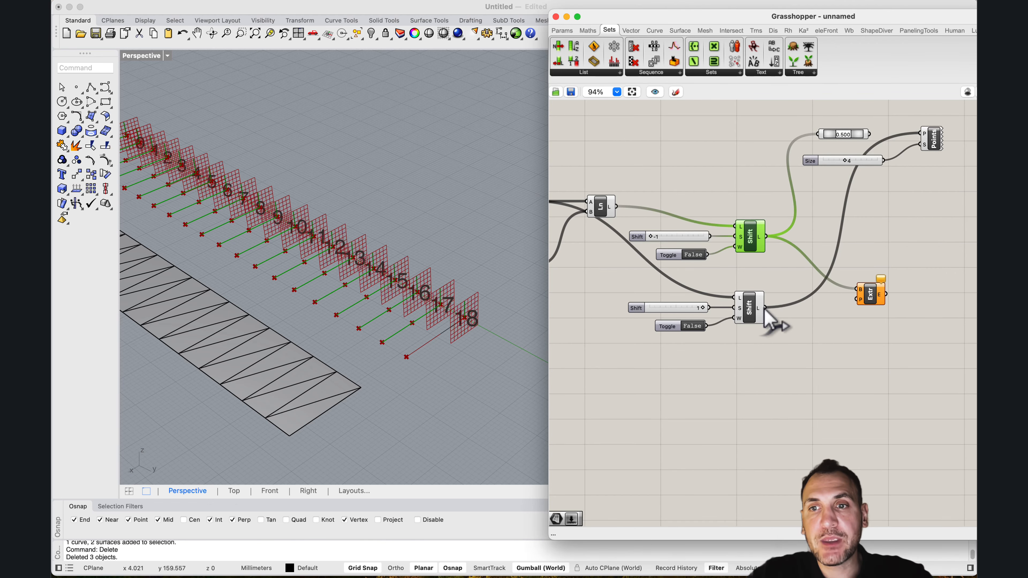
{"action": "left_click_drag", "start_coordinate": [765, 308], "coordinate": [878, 261]}
Examine the extruded triangular panels in the viewport and compare them with the reference strip.
{"action": "scroll", "coordinate": [487, 253], "scroll_direction": "down", "scroll_amount": 5}
{"action": "right_click_drag", "start_coordinate": [487, 253], "coordinate": [386, 268]}
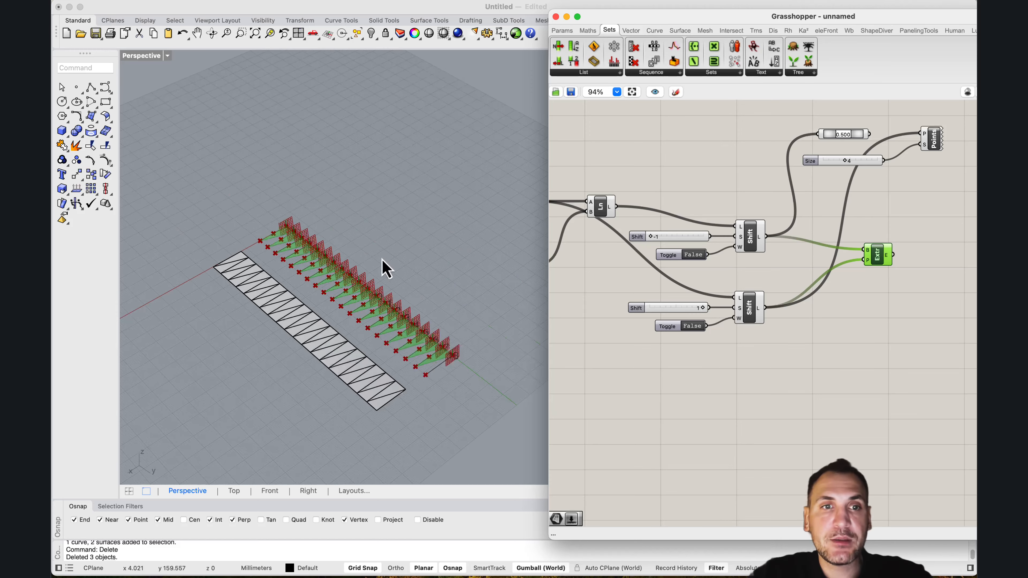
{"action": "scroll", "coordinate": [271, 243], "scroll_direction": "up", "scroll_amount": 5}
{"action": "scroll", "coordinate": [267, 286], "scroll_direction": "down", "scroll_amount": 4}
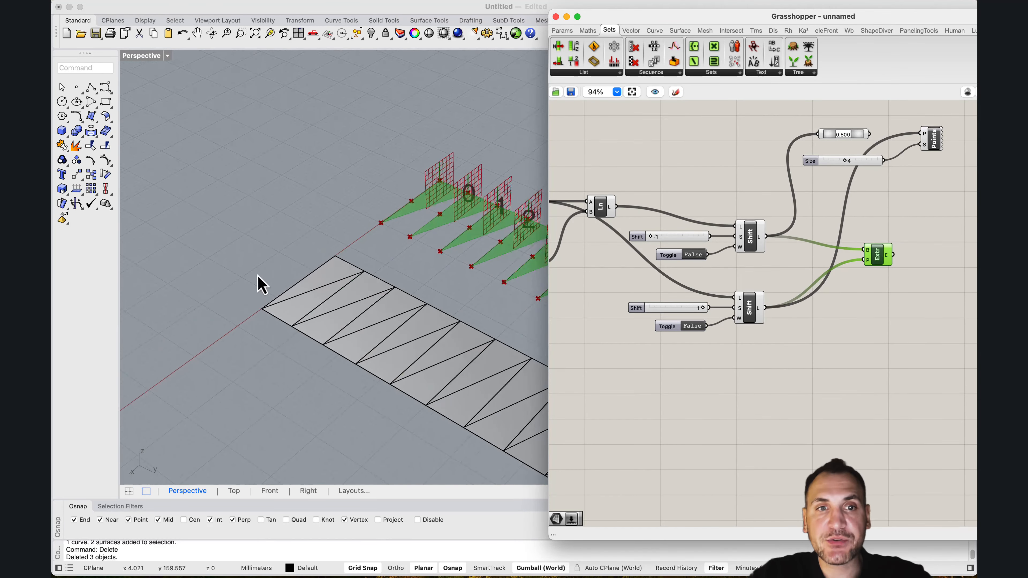
{"action": "scroll", "coordinate": [251, 279], "scroll_direction": "up", "scroll_amount": 2}
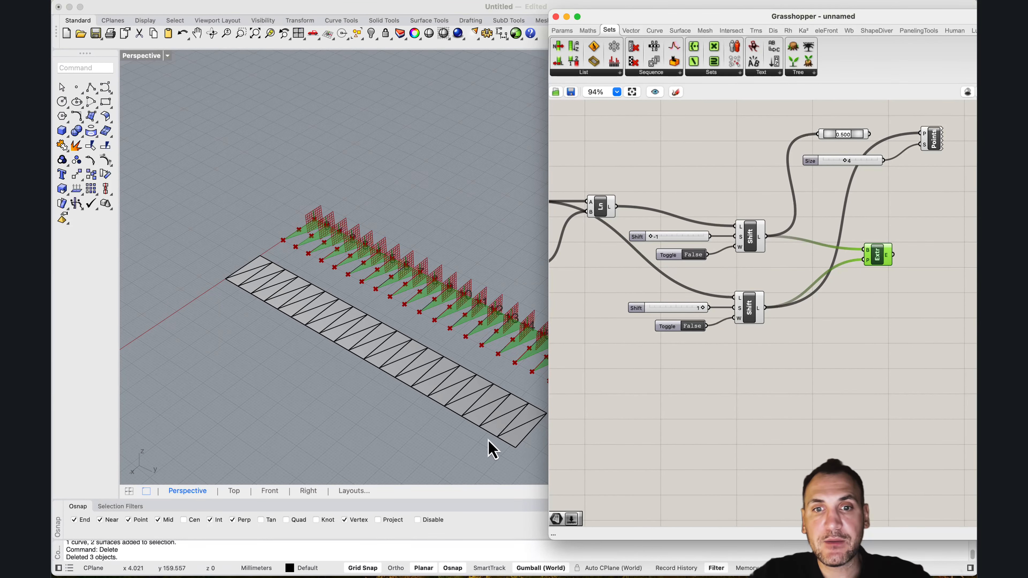
{"action": "scroll", "coordinate": [312, 223], "scroll_direction": "up", "scroll_amount": 5}
{"action": "scroll", "coordinate": [309, 223], "scroll_direction": "up", "scroll_amount": 2}
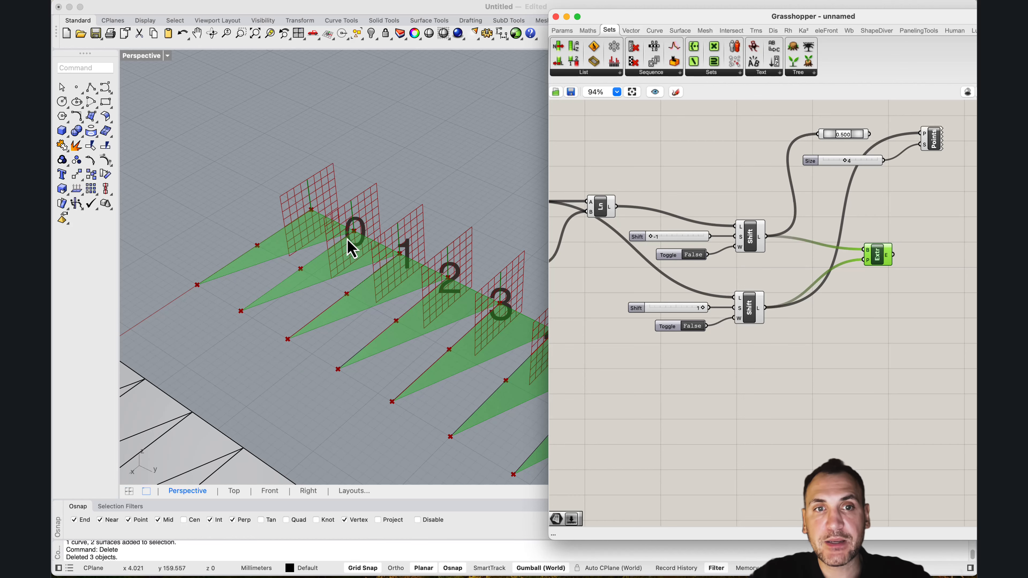
{"action": "left_click", "coordinate": [724, 275]}
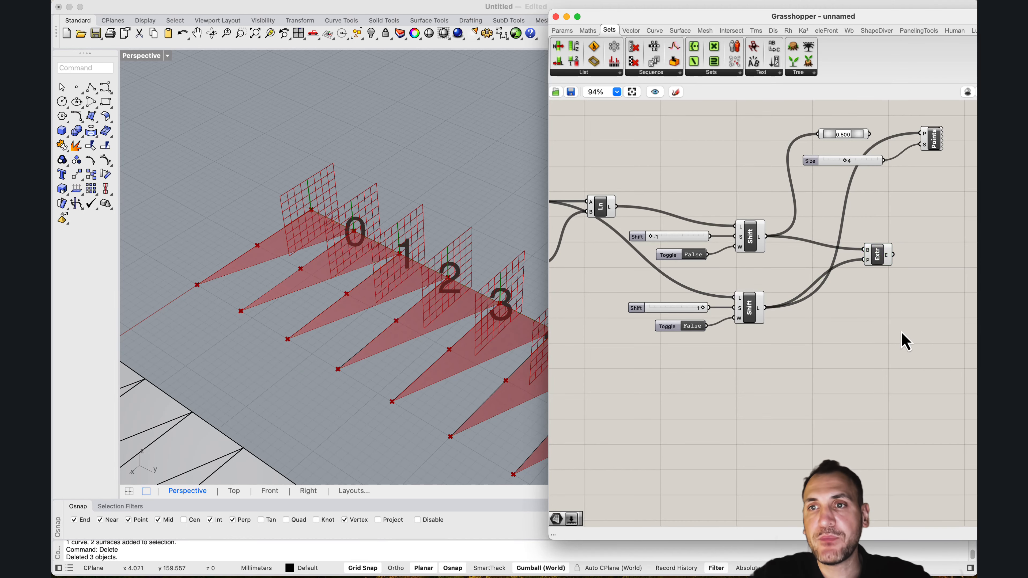
Move both Shift Lists, their sliders and toggles, and the Extrude Point farther away from the Line component.
{"action": "left_click_drag", "start_coordinate": [954, 209], "coordinate": [801, 119]}
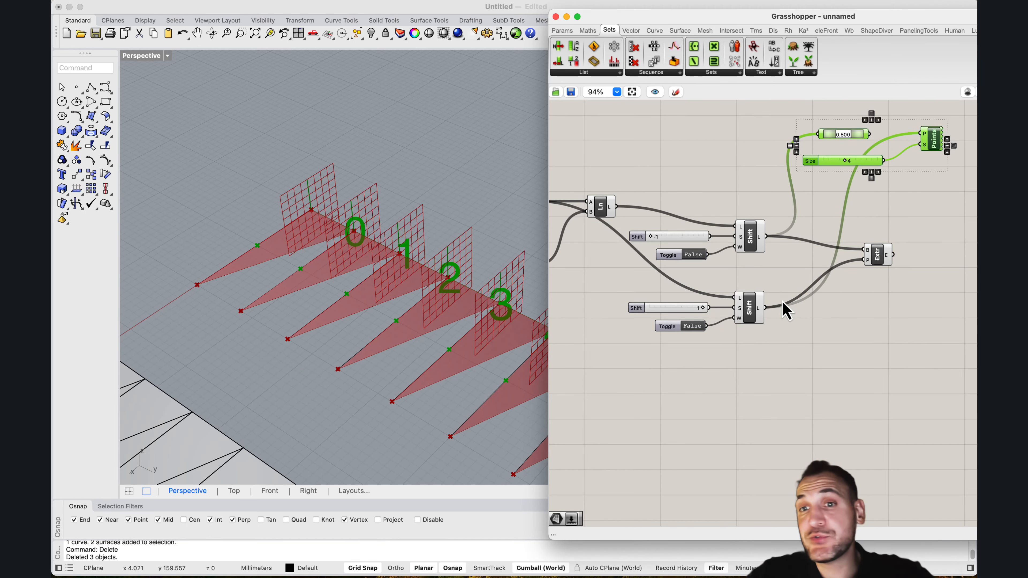
{"action": "left_click", "coordinate": [703, 268]}
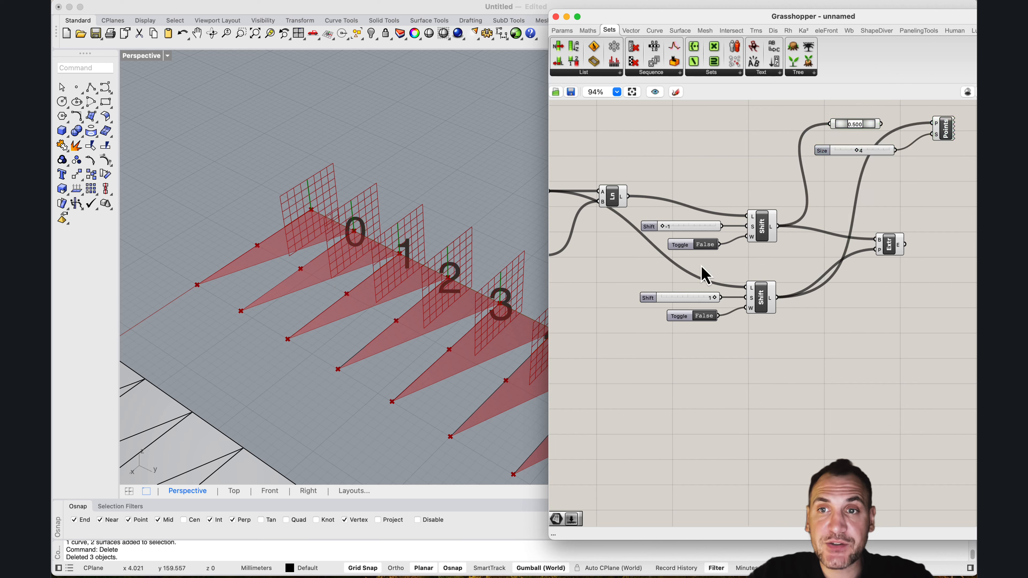
{"action": "left_click_drag", "start_coordinate": [924, 345], "coordinate": [636, 205]}
{"action": "left_click_drag", "start_coordinate": [726, 225], "coordinate": [770, 211]}
{"action": "left_click", "coordinate": [830, 257]}
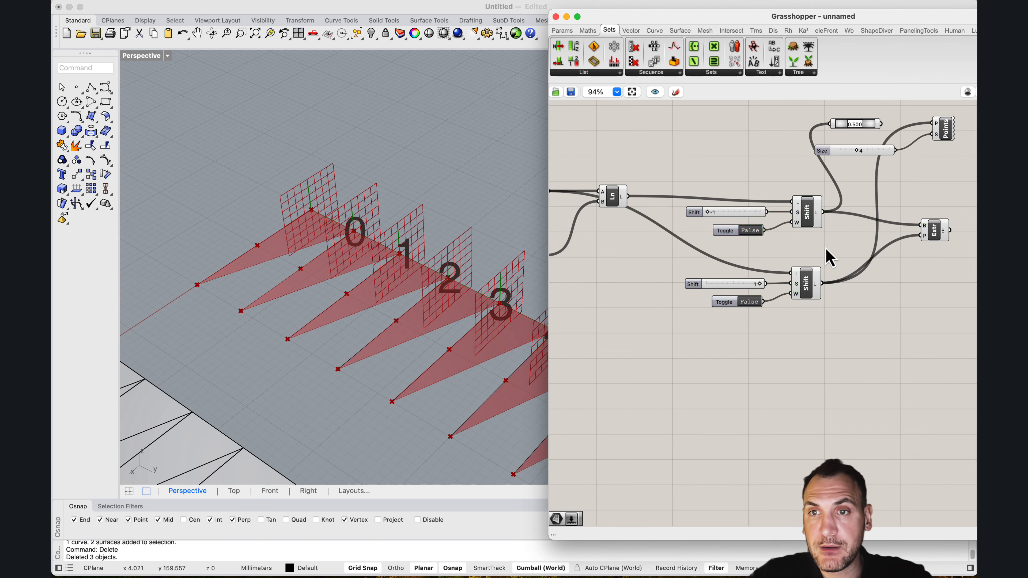
Duplicate the upper Shift List with its Shift slider and toggle below the other two, keeping the Line output as its list.
{"action": "left_click_drag", "start_coordinate": [831, 257], "coordinate": [682, 190]}
{"action": "left_click_drag", "start_coordinate": [810, 212], "coordinate": [800, 390], "text": "alt"}
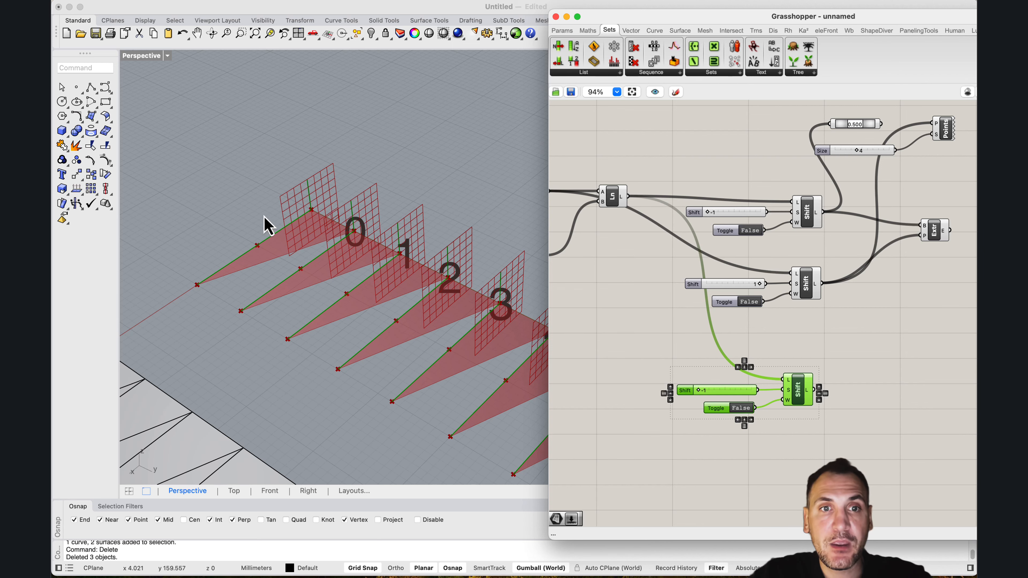
{"action": "scroll", "coordinate": [243, 233], "scroll_direction": "down", "scroll_amount": 5}
{"action": "scroll", "coordinate": [431, 330], "scroll_direction": "up", "scroll_amount": 3}
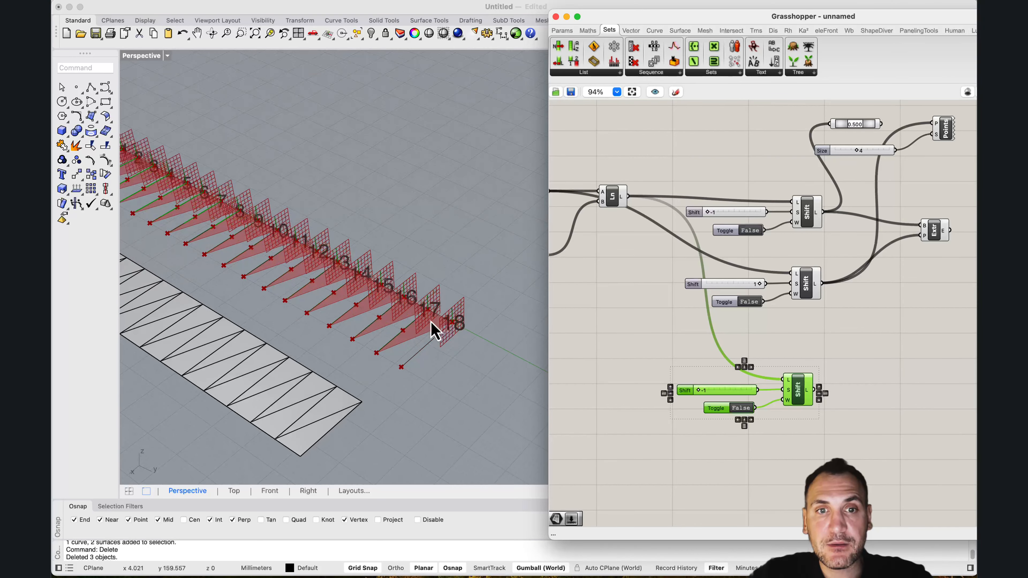
{"action": "scroll", "coordinate": [431, 330], "scroll_direction": "down", "scroll_amount": 2}
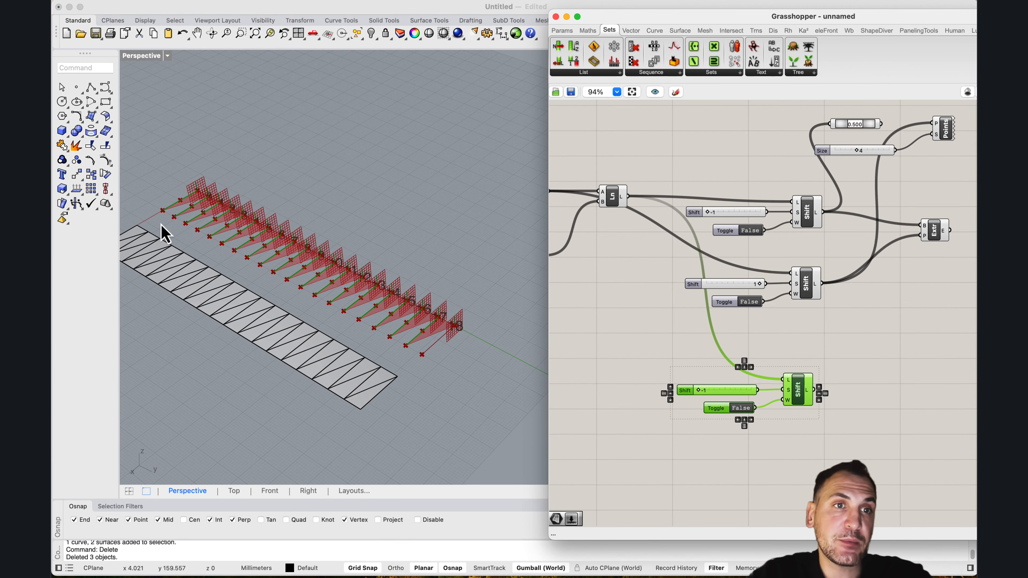
Set the Shift slider of the third Shift List to 1 and preview which lines it outputs.
{"action": "scroll", "coordinate": [684, 373], "scroll_direction": "up", "scroll_amount": 3}
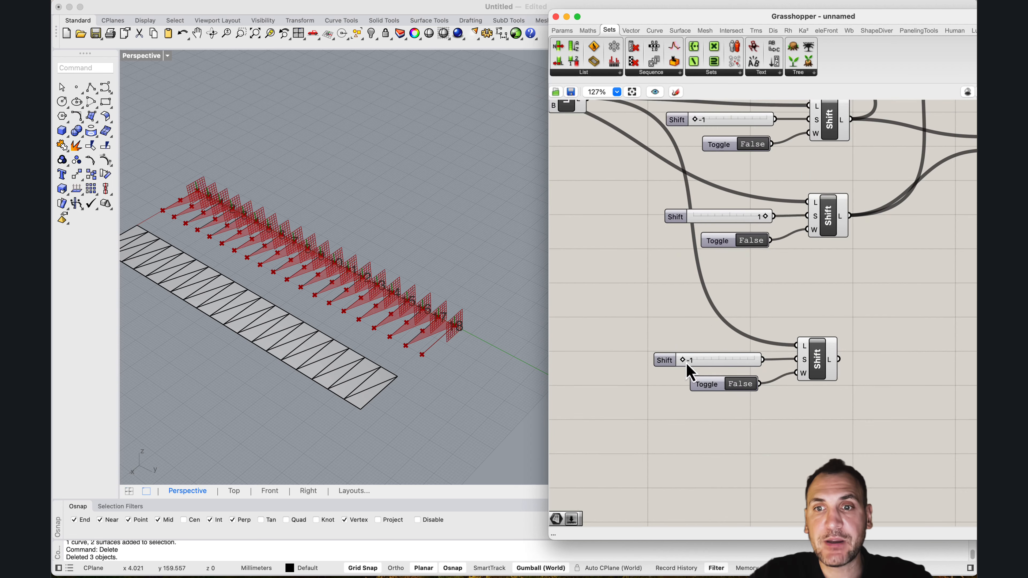
{"action": "left_click_drag", "start_coordinate": [683, 360], "coordinate": [755, 367]}
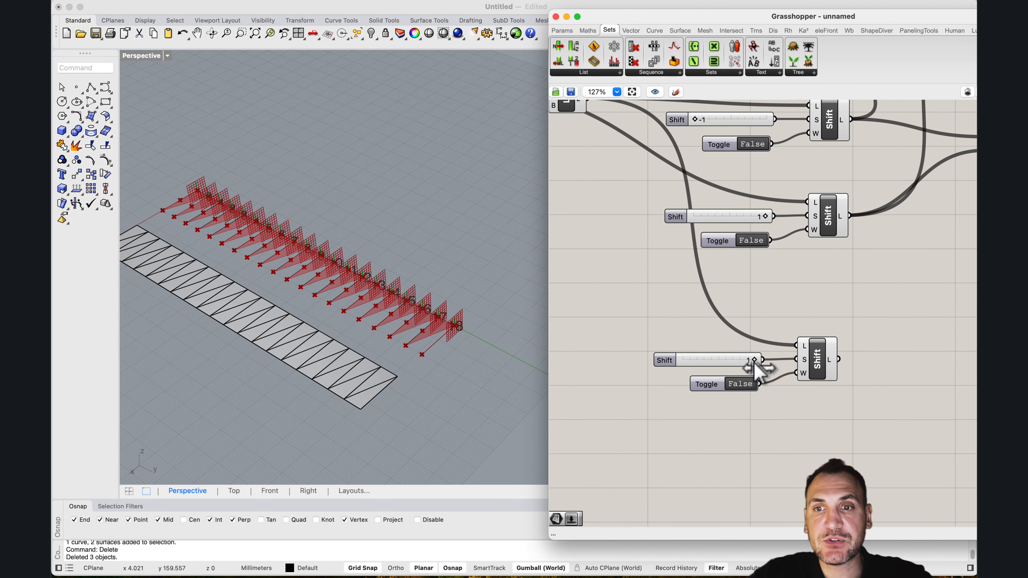
{"action": "left_click", "coordinate": [827, 361]}
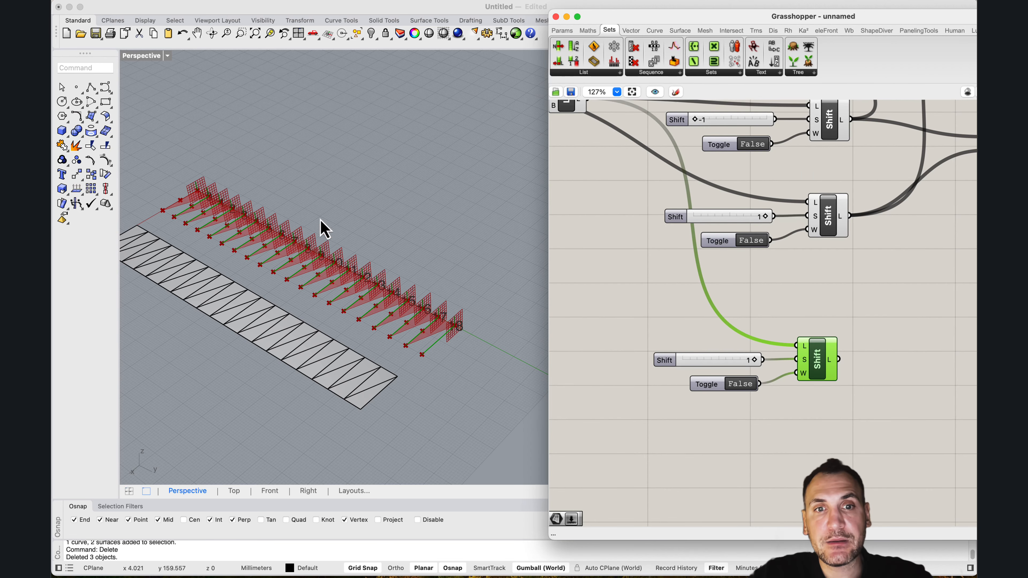
{"action": "scroll", "coordinate": [711, 288], "scroll_direction": "down", "scroll_amount": 3}
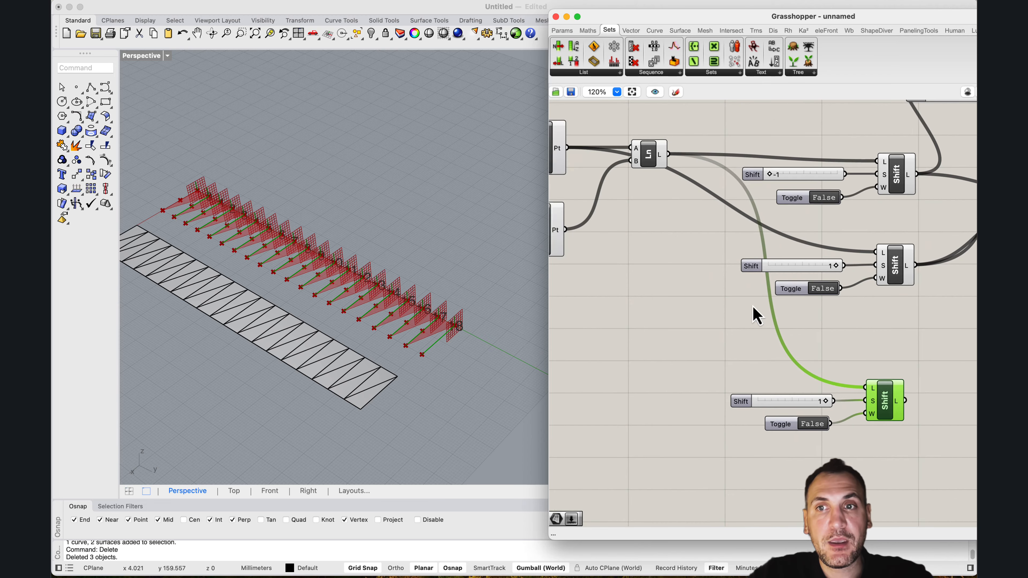
Add a fourth Shift List with its Shift slider at -1 and a False toggle, fed by the lower Point component's output.
{"action": "right_click_drag", "start_coordinate": [666, 264], "coordinate": [680, 259]}
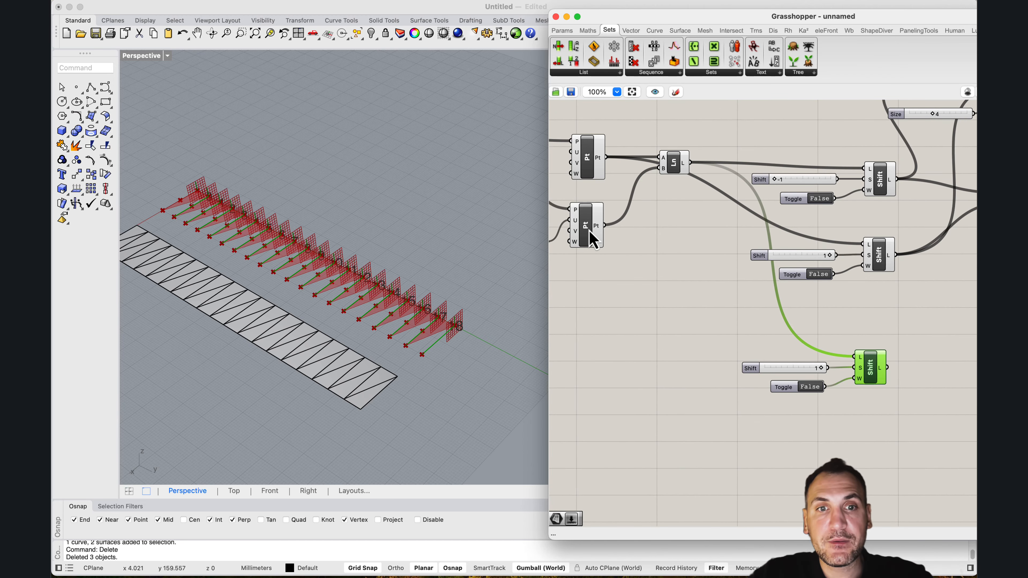
{"action": "scroll", "coordinate": [158, 202], "scroll_direction": "up", "scroll_amount": 5}
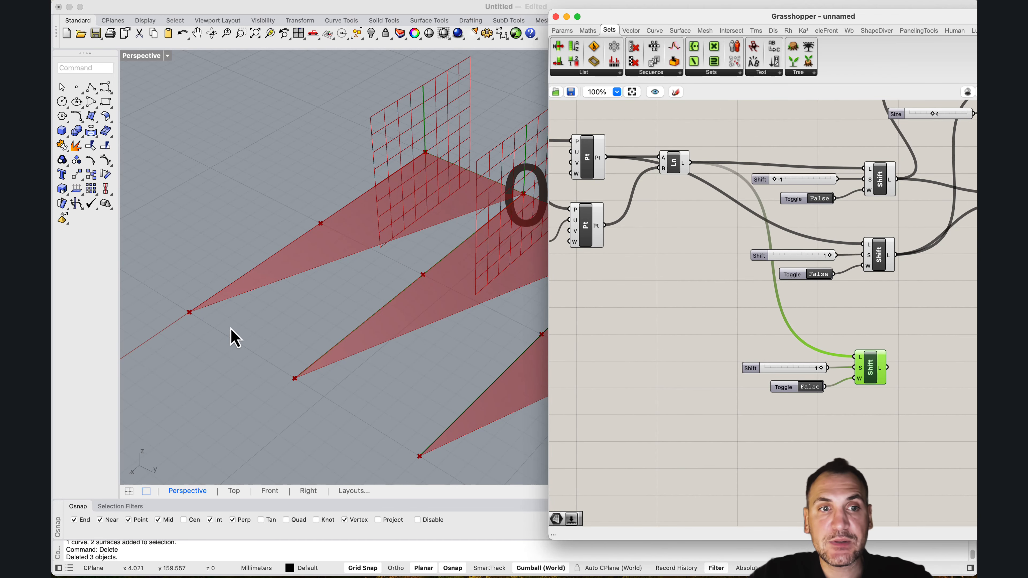
{"action": "left_click", "coordinate": [587, 225]}
{"action": "scroll", "coordinate": [193, 271], "scroll_direction": "down", "scroll_amount": 5}
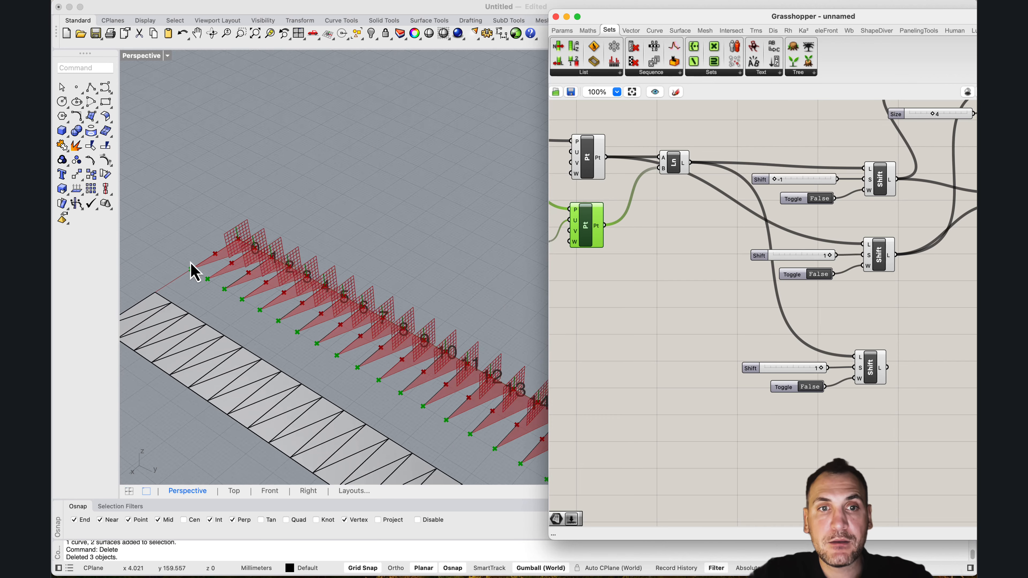
{"action": "scroll", "coordinate": [193, 271], "scroll_direction": "down", "scroll_amount": 3}
{"action": "scroll", "coordinate": [728, 260], "scroll_direction": "down", "scroll_amount": 2}
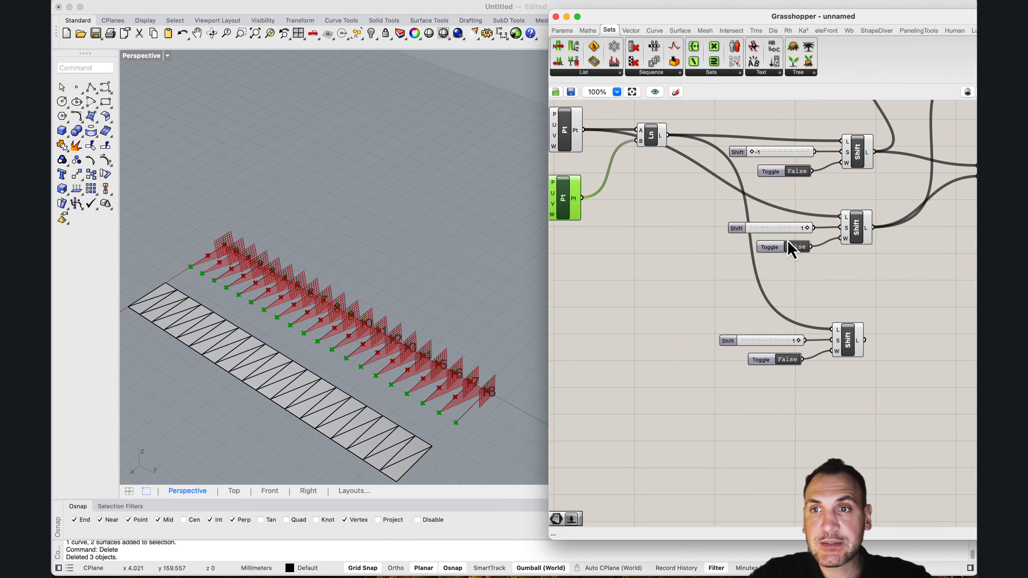
{"action": "left_click_drag", "start_coordinate": [870, 259], "coordinate": [767, 213]}
{"action": "left_click_drag", "start_coordinate": [857, 233], "coordinate": [849, 417], "text": "alt"}
{"action": "left_click", "coordinate": [807, 368]}
{"action": "left_click_drag", "start_coordinate": [582, 198], "coordinate": [744, 413]}
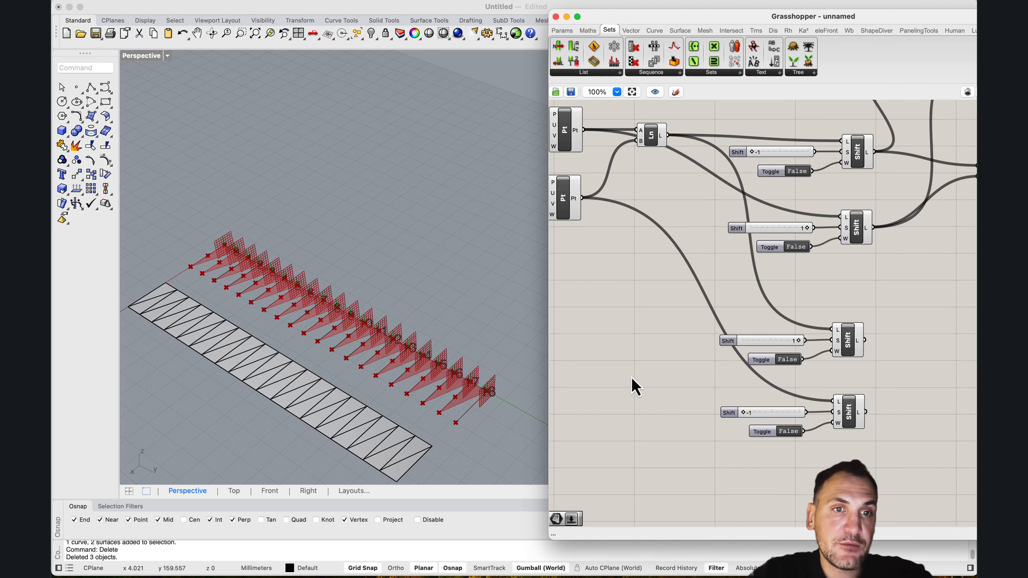
Preview the points output by the fourth Shift List and the lines output by the third, and read both output lists.
{"action": "left_click_drag", "start_coordinate": [841, 453], "coordinate": [723, 400]}
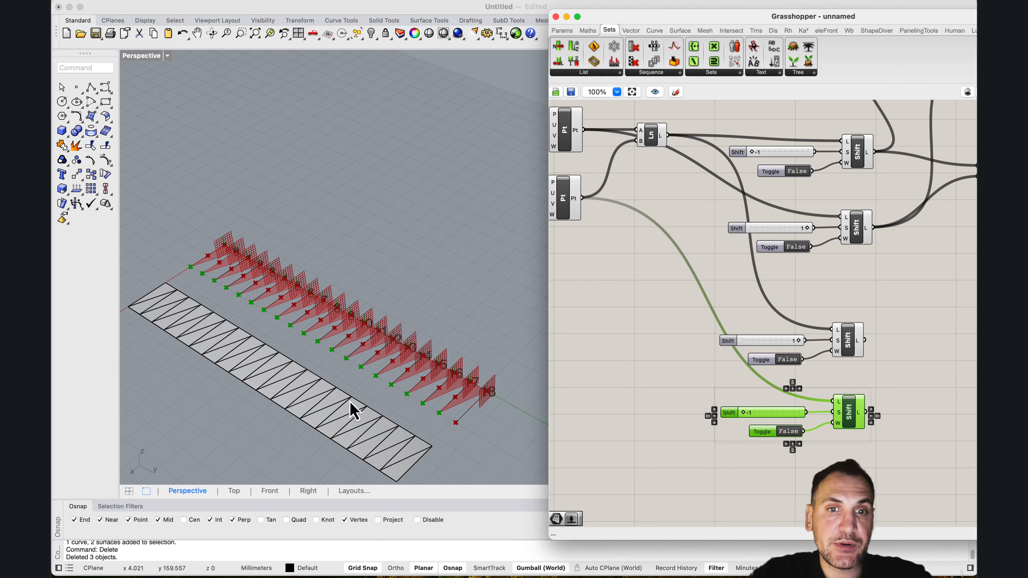
{"action": "scroll", "coordinate": [502, 410], "scroll_direction": "up", "scroll_amount": 5}
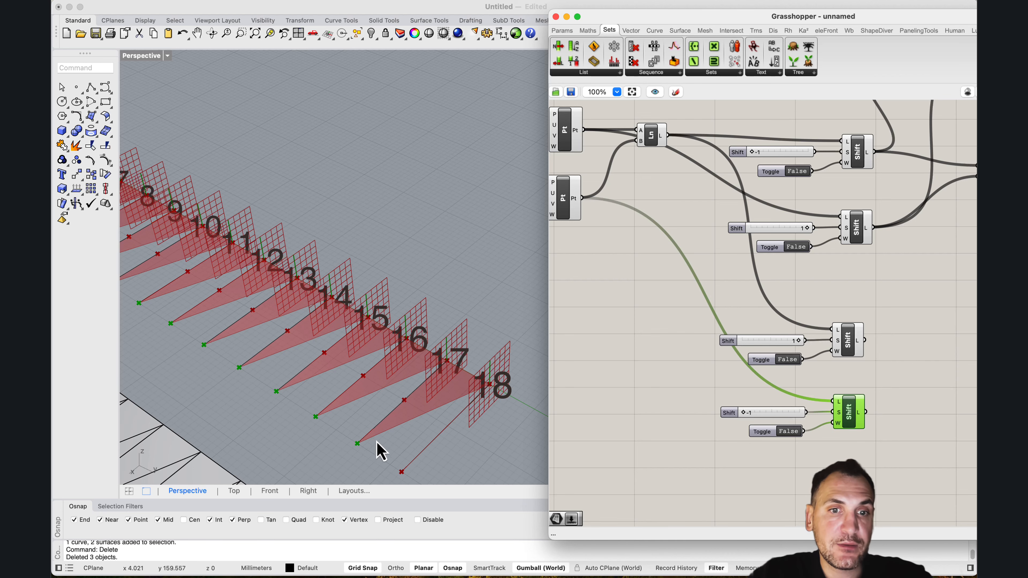
{"action": "scroll", "coordinate": [456, 408], "scroll_direction": "down", "scroll_amount": 5}
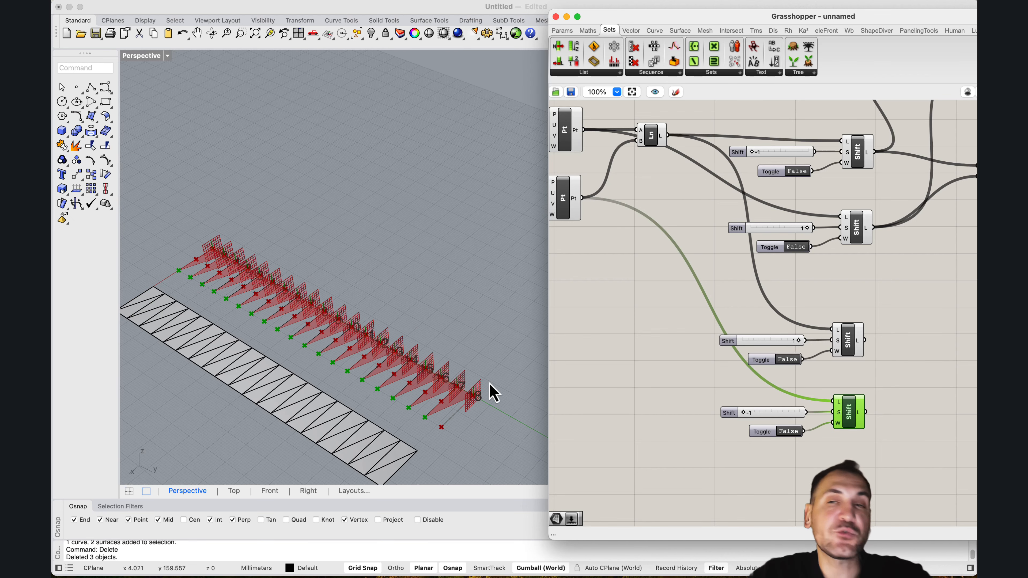
{"action": "scroll", "coordinate": [138, 253], "scroll_direction": "up", "scroll_amount": 3}
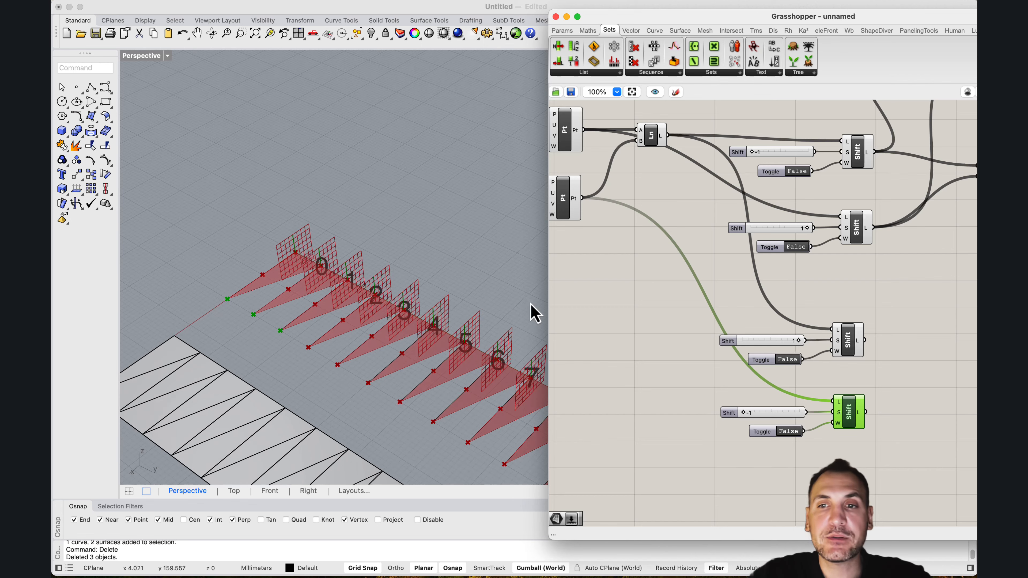
{"action": "left_click", "coordinate": [856, 346]}
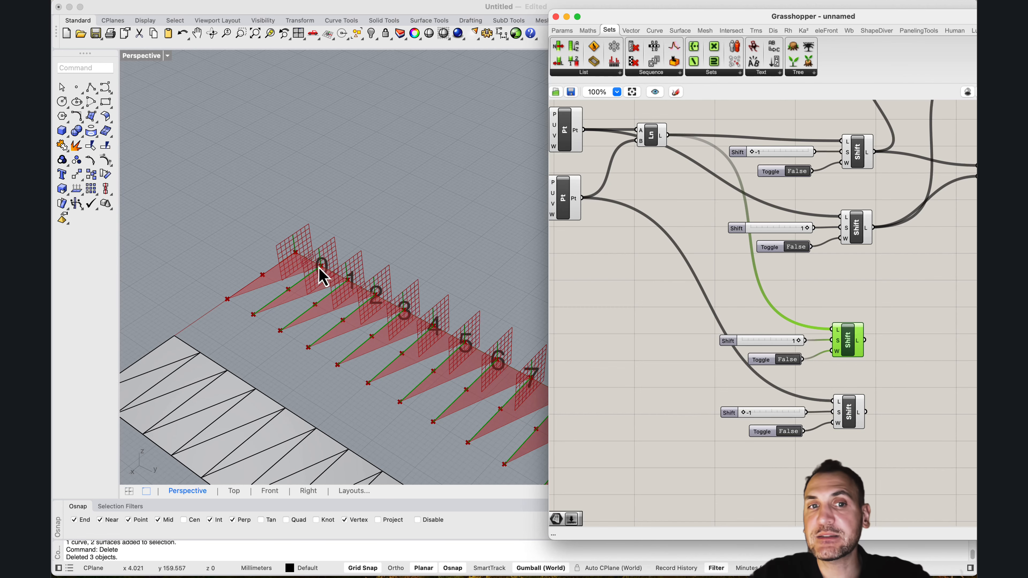
{"action": "right_click_drag", "start_coordinate": [957, 335], "coordinate": [860, 302]}
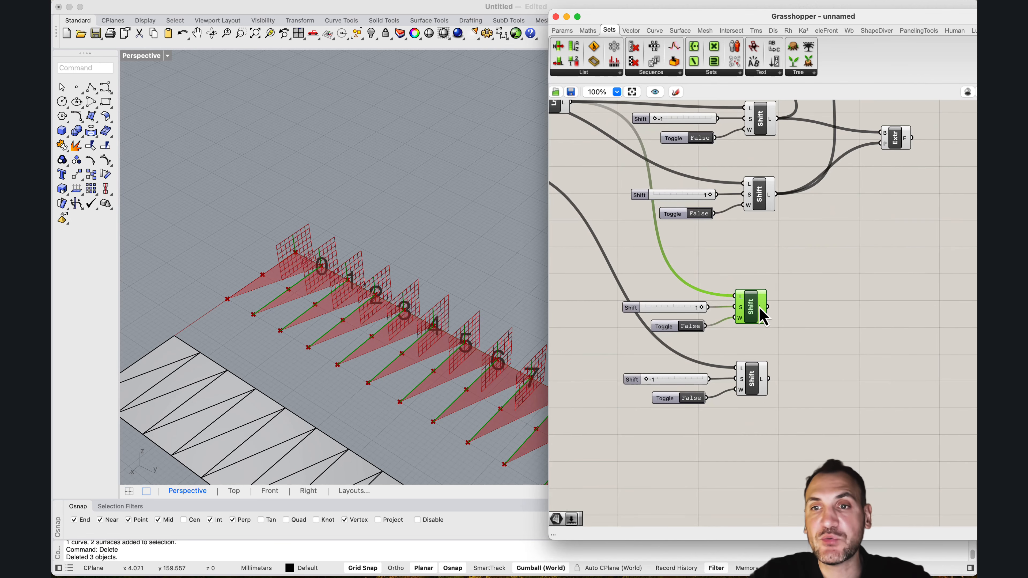
{"action": "mouse_move", "coordinate": [762, 310]}
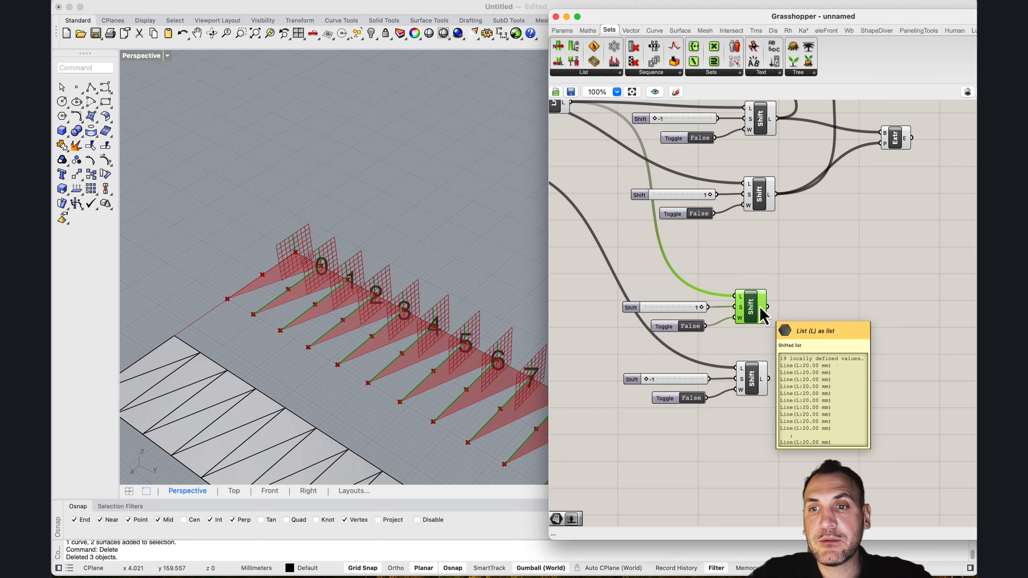
{"action": "mouse_move", "coordinate": [765, 374]}
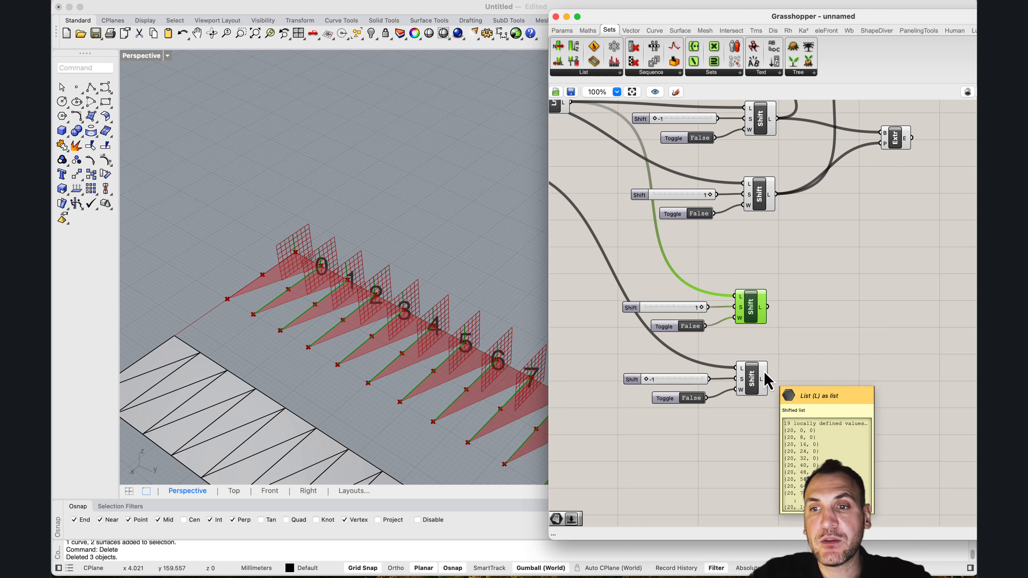
Duplicate the Extrude Point component and connect the third Shift List's lines as its base and the fourth Shift List's points as its tip.
{"action": "left_click_drag", "start_coordinate": [905, 148], "coordinate": [902, 162]}
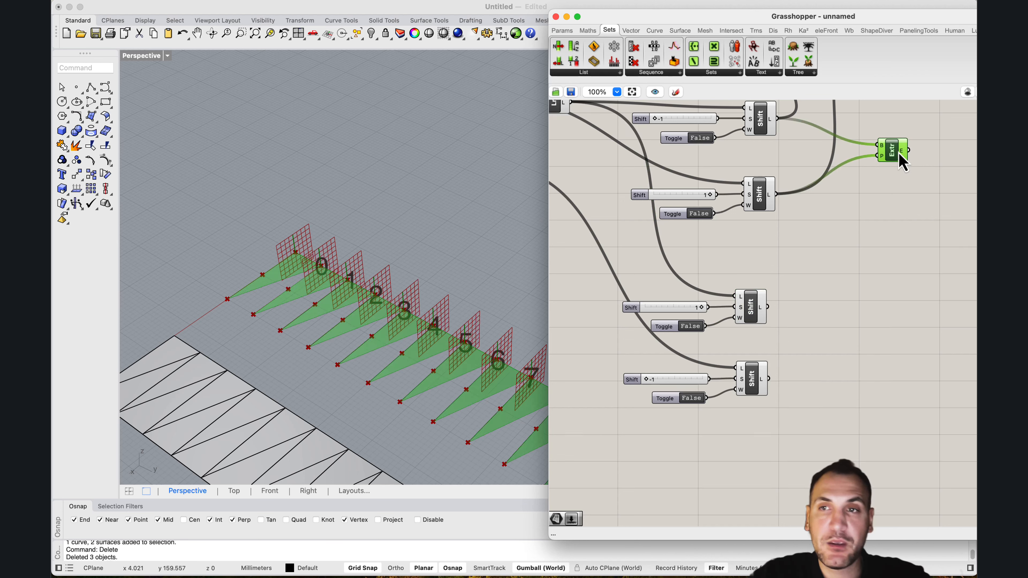
{"action": "key", "text": "ctrl+c"}
{"action": "key", "text": "ctrl+v"}
{"action": "left_click_drag", "start_coordinate": [769, 307], "coordinate": [768, 379]}
{"action": "left_click", "coordinate": [890, 333]}
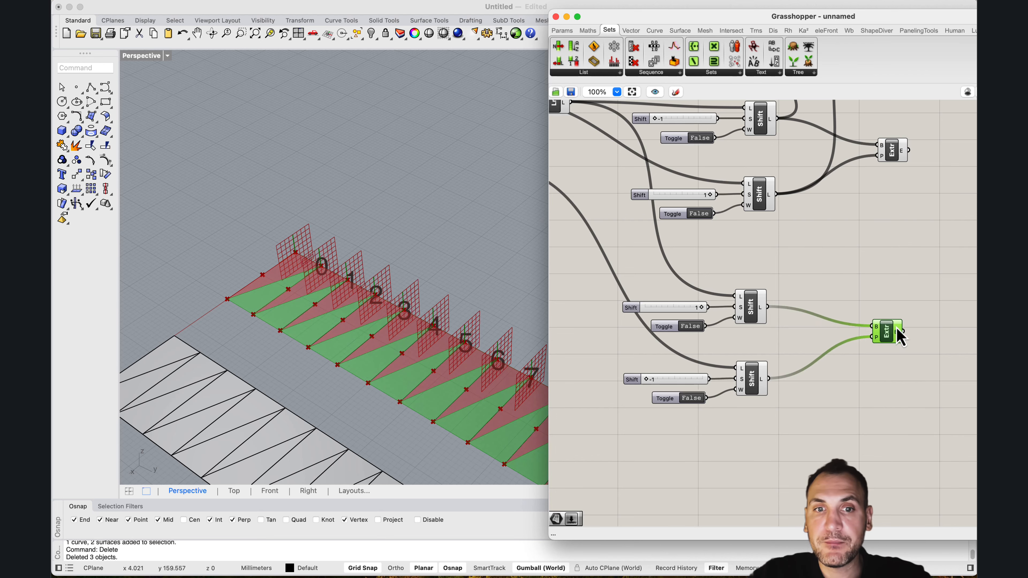
{"action": "left_click_drag", "start_coordinate": [897, 328], "coordinate": [899, 325]}
{"action": "scroll", "coordinate": [275, 248], "scroll_direction": "down", "scroll_amount": 12}
{"action": "scroll", "coordinate": [396, 325], "scroll_direction": "up", "scroll_amount": 3}
{"action": "scroll", "coordinate": [348, 289], "scroll_direction": "up", "scroll_amount": 3}
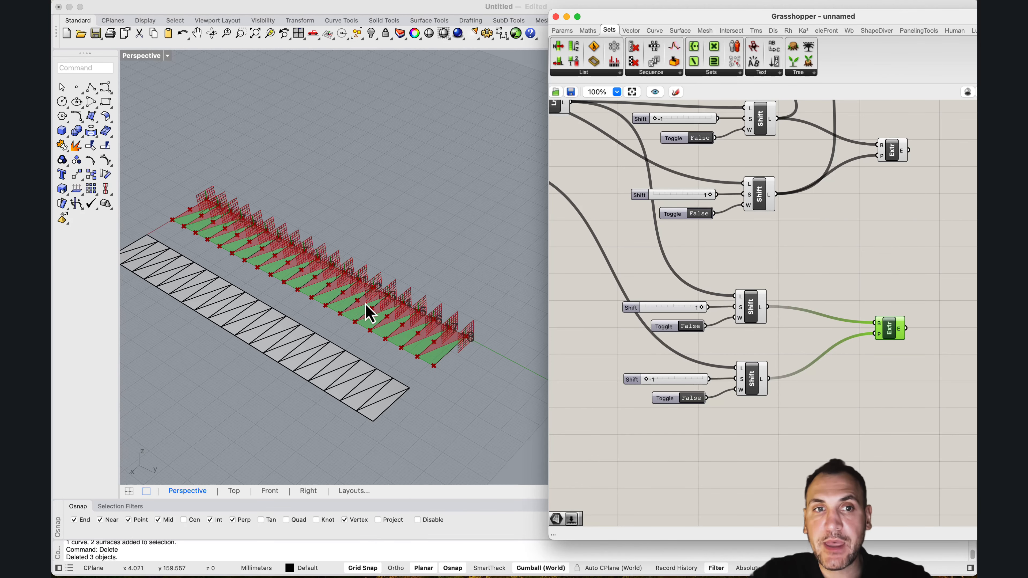
{"action": "left_click", "coordinate": [872, 302]}
Add a Surface parameter and connect the outputs of both Extrude Point components to it.
{"action": "right_click_drag", "start_coordinate": [972, 226], "coordinate": [822, 287]}
{"action": "double_click", "coordinate": [826, 271]}
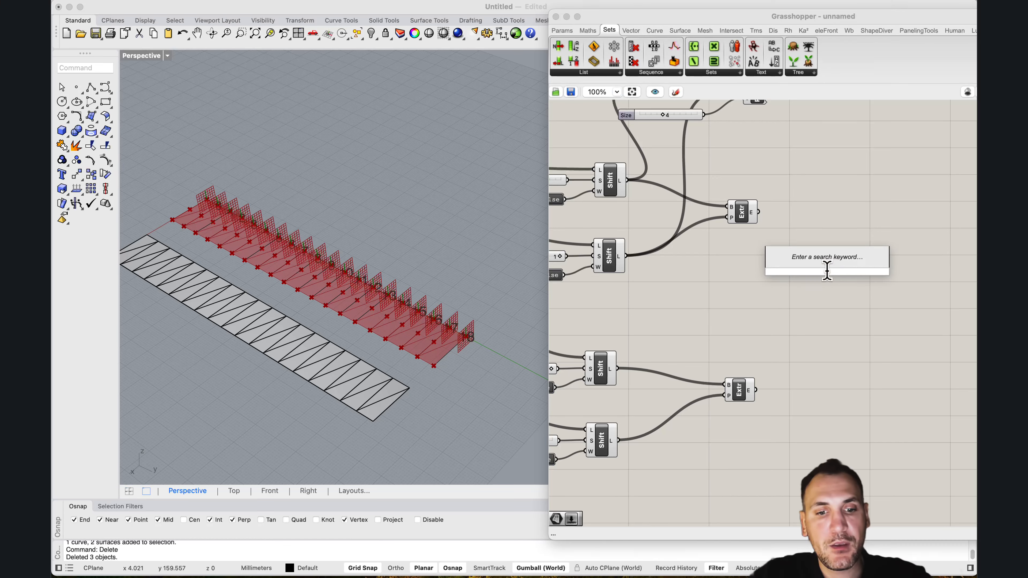
{"action": "type", "text": "srf"}
{"action": "left_click", "coordinate": [810, 245]}
{"action": "left_click_drag", "start_coordinate": [759, 212], "coordinate": [756, 390]}
{"action": "left_click_drag", "start_coordinate": [830, 271], "coordinate": [888, 292]}
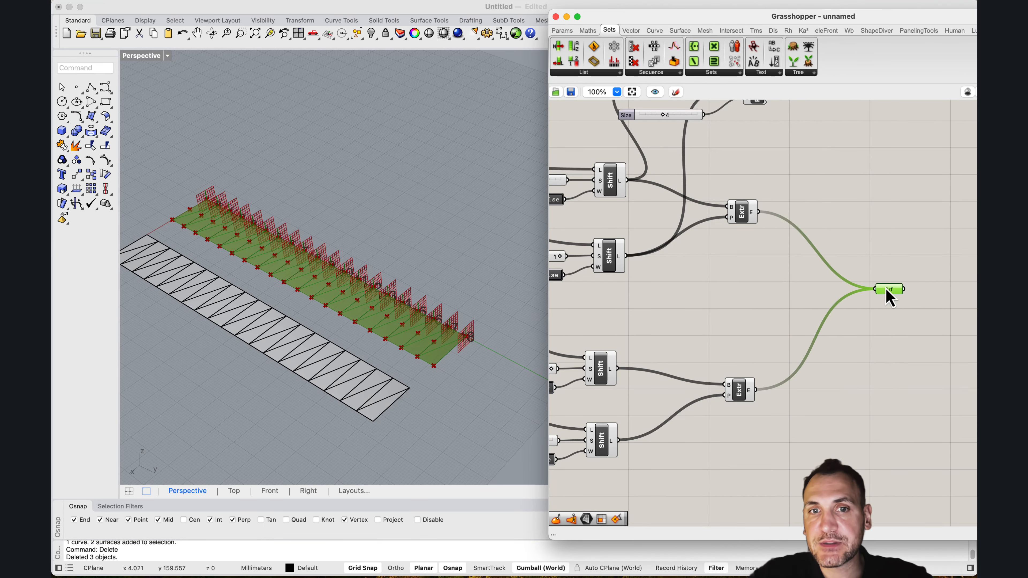
Examine the combined strip of triangular panels against the reference strip, along with the overall definition.
{"action": "scroll", "coordinate": [840, 229], "scroll_direction": "down", "scroll_amount": 3}
{"action": "scroll", "coordinate": [840, 228], "scroll_direction": "down", "scroll_amount": 4}
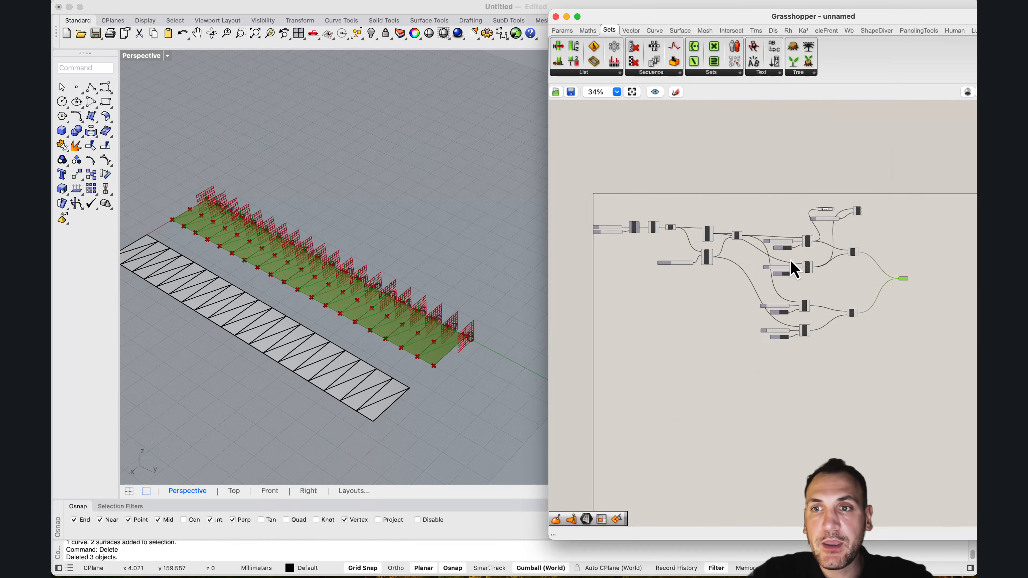
{"action": "scroll", "coordinate": [499, 269], "scroll_direction": "down", "scroll_amount": 3}
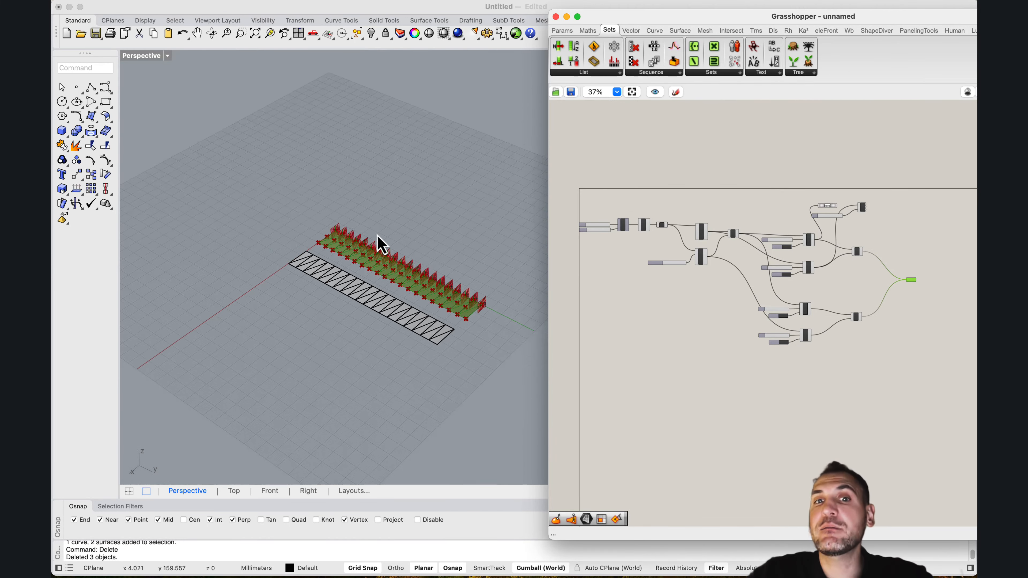
{"action": "right_click_drag", "start_coordinate": [379, 241], "coordinate": [270, 257]}
{"action": "scroll", "coordinate": [328, 262], "scroll_direction": "up", "scroll_amount": 3}
{"action": "scroll", "coordinate": [413, 258], "scroll_direction": "down", "scroll_amount": 3}
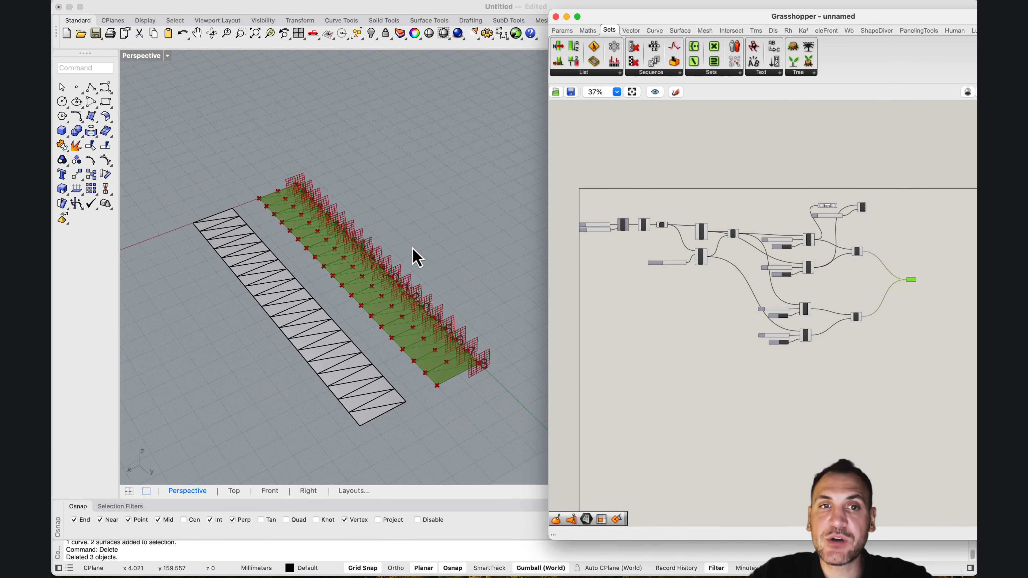
{"action": "scroll", "coordinate": [406, 270], "scroll_direction": "up", "scroll_amount": 3}
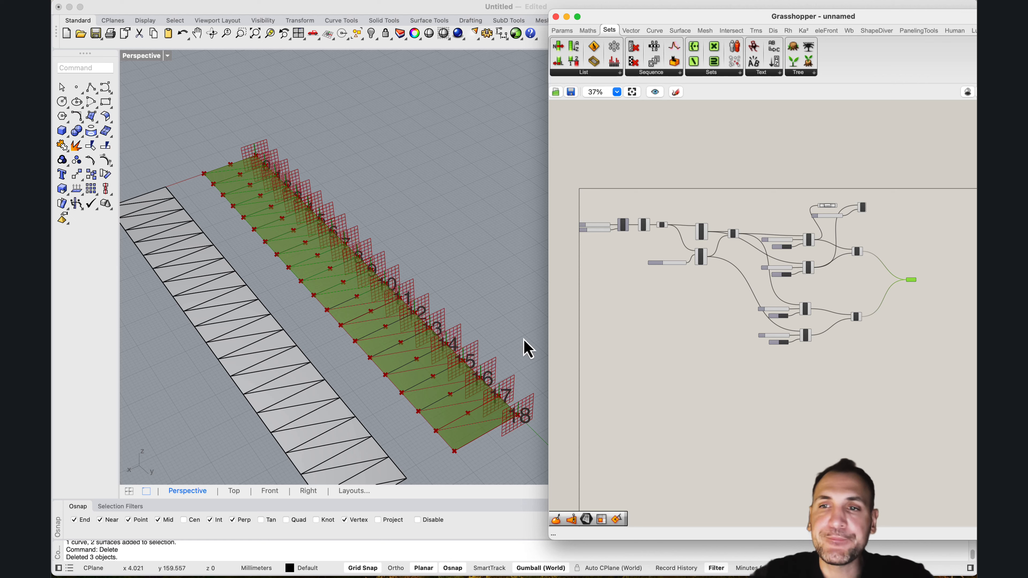
{"action": "scroll", "coordinate": [850, 286], "scroll_direction": "up", "scroll_amount": 2}
{"action": "scroll", "coordinate": [846, 328], "scroll_direction": "up", "scroll_amount": 4}
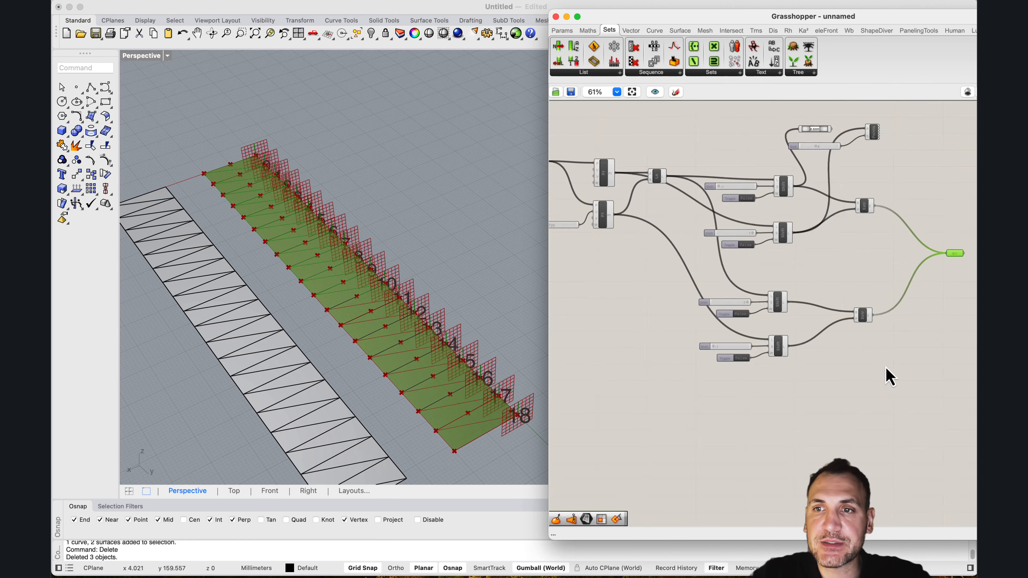
Move the lower two Shift Lists and their Extrude Point closer to the upper pair, spacing all the shift components from the Line component.
{"action": "left_click_drag", "start_coordinate": [887, 367], "coordinate": [785, 271]}
{"action": "left_click", "coordinate": [817, 252]}
{"action": "scroll", "coordinate": [826, 254], "scroll_direction": "down", "scroll_amount": 4}
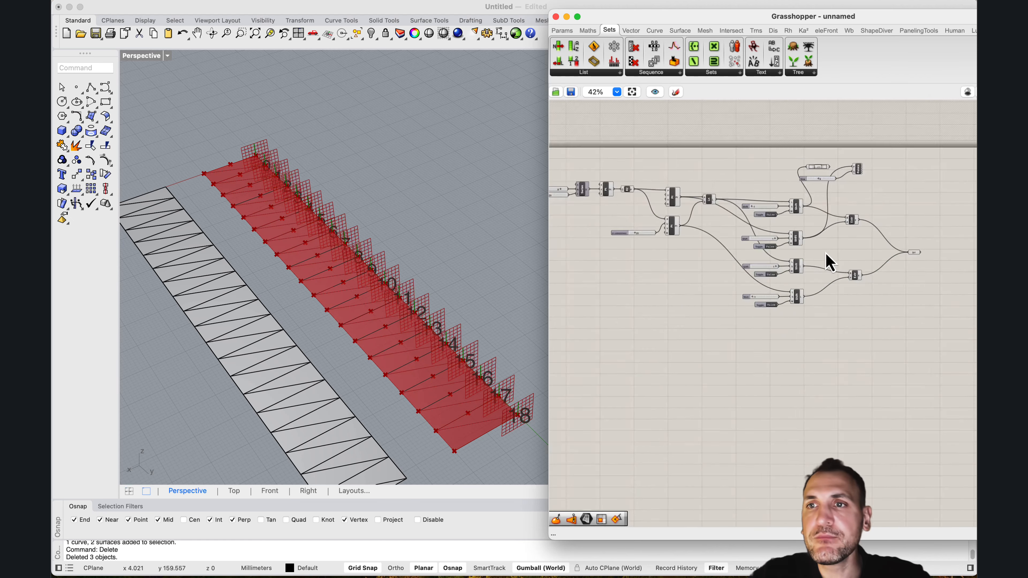
{"action": "left_click_drag", "start_coordinate": [908, 325], "coordinate": [777, 196]}
{"action": "scroll", "coordinate": [773, 201], "scroll_direction": "up", "scroll_amount": 5}
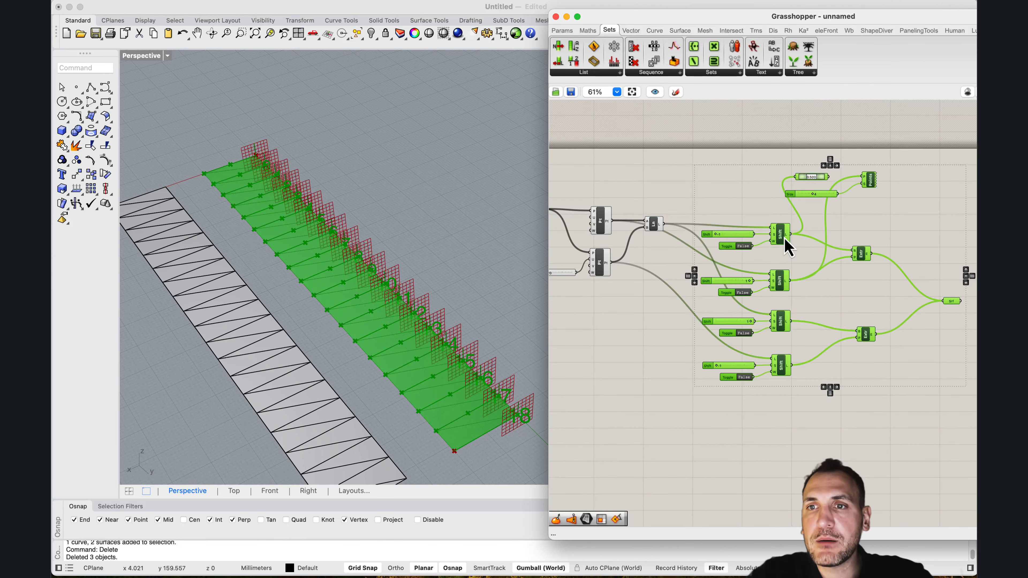
{"action": "left_click", "coordinate": [753, 204]}
{"action": "scroll", "coordinate": [717, 227], "scroll_direction": "down", "scroll_amount": 4}
{"action": "right_click_drag", "start_coordinate": [711, 244], "coordinate": [746, 237]}
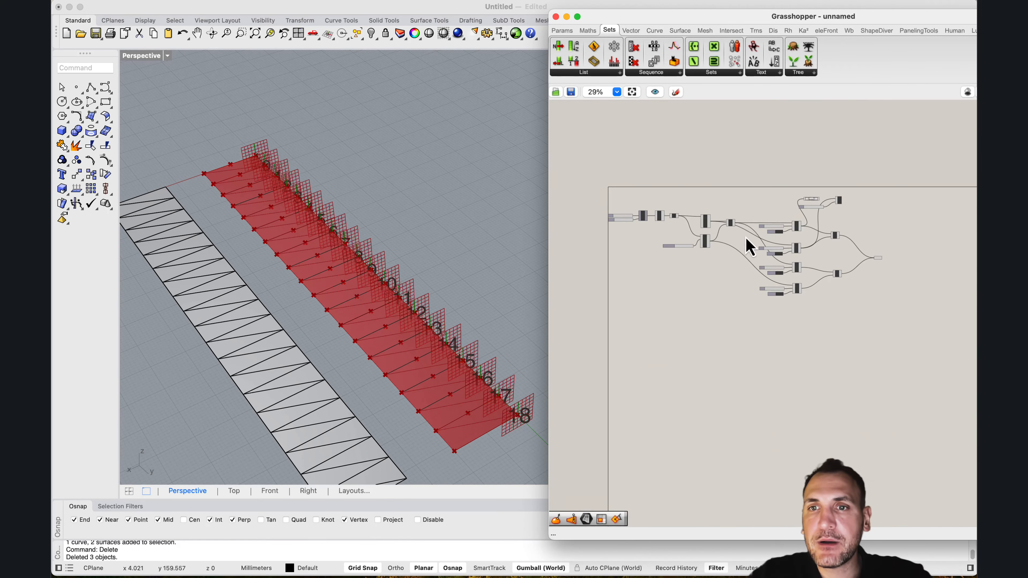
Add a Rotate Plane component below the XZ Plane and connect the XZ planes as its plane input.
{"action": "scroll", "coordinate": [695, 229], "scroll_direction": "up", "scroll_amount": 6}
{"action": "right_click_drag", "start_coordinate": [590, 229], "coordinate": [778, 249]}
{"action": "left_click", "coordinate": [730, 214]}
{"action": "double_click", "coordinate": [769, 280]}
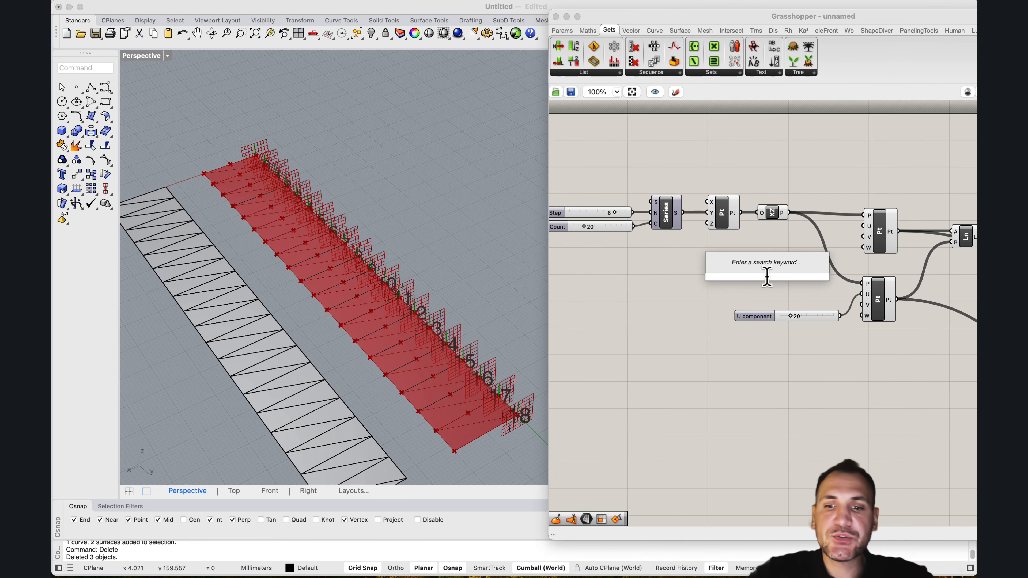
{"action": "type", "text": "rotate plane"}
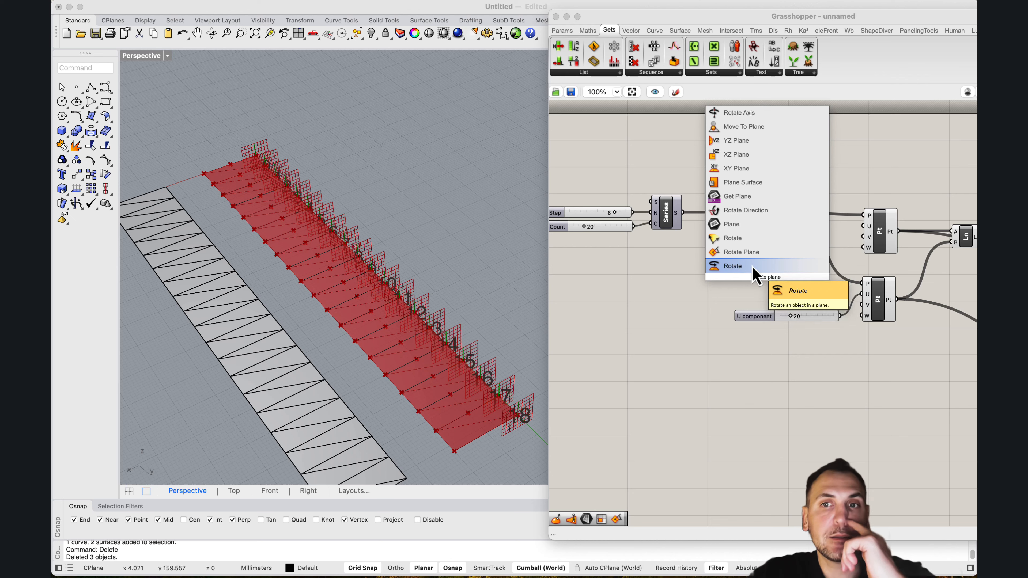
{"action": "left_click", "coordinate": [743, 264]}
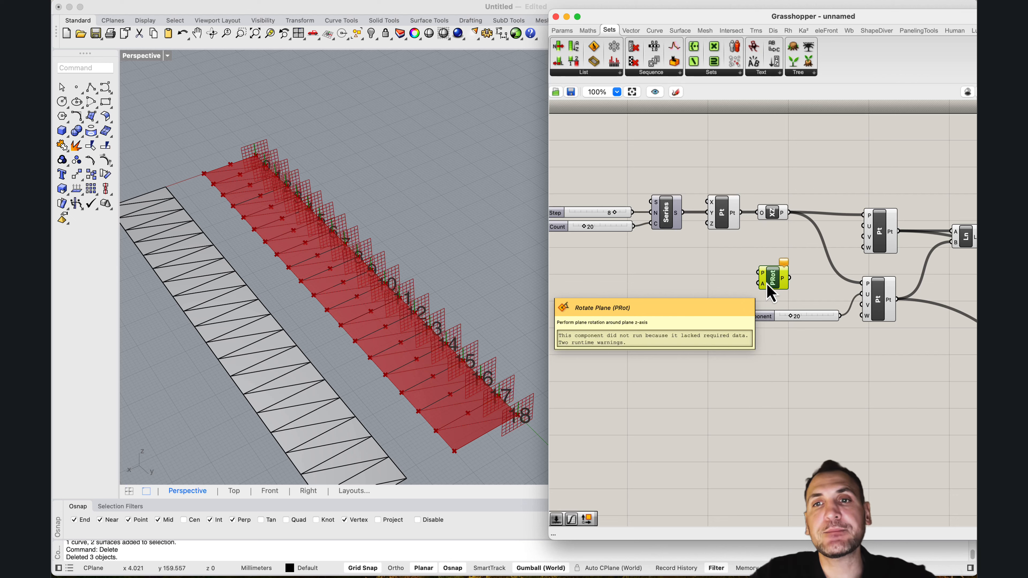
{"action": "left_click_drag", "start_coordinate": [790, 213], "coordinate": [791, 293]}
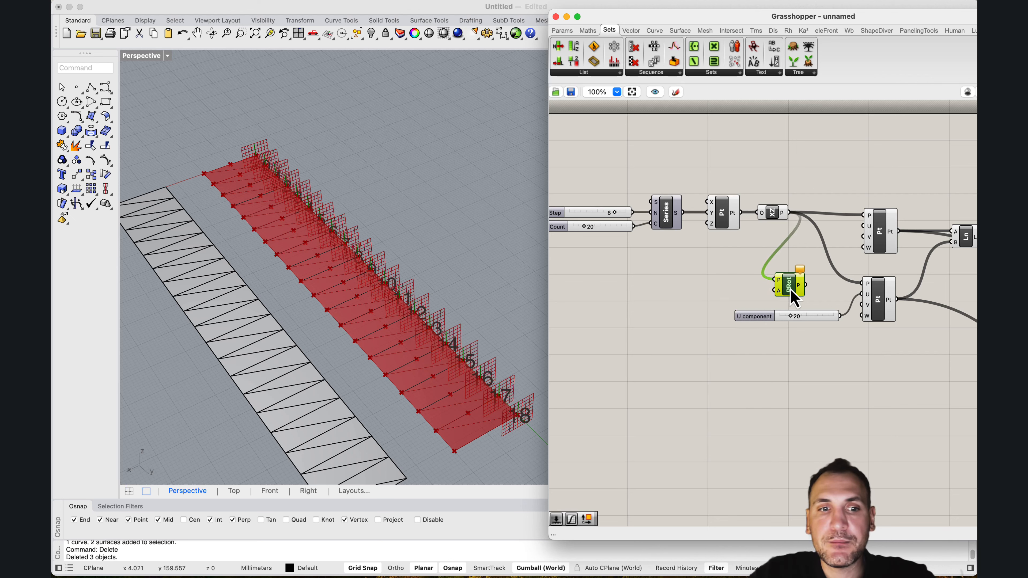
{"action": "left_click", "coordinate": [768, 215]}
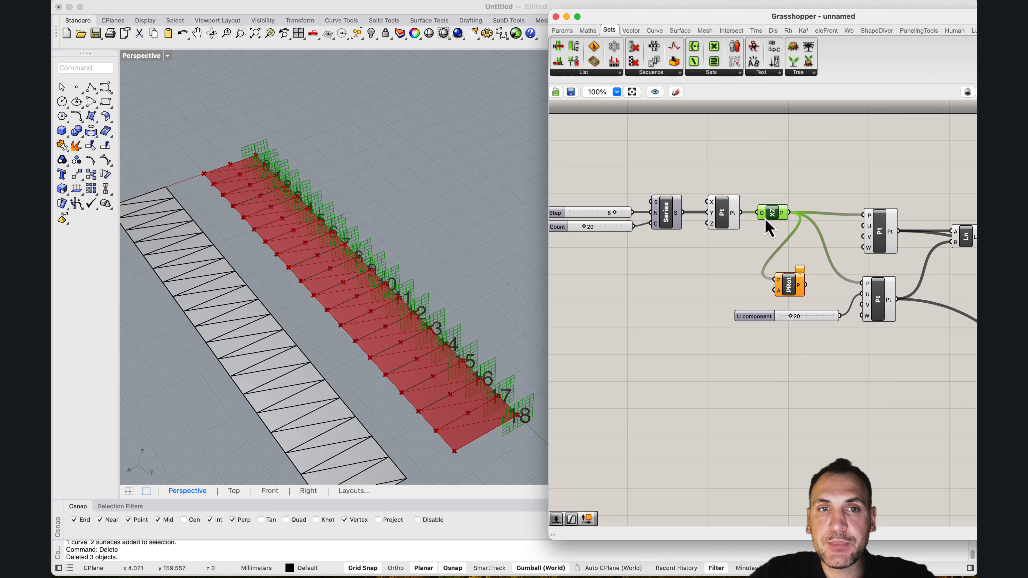
Add a number slider at 0 beside the Rotate Plane component and switch its angle input to degrees.
{"action": "double_click", "coordinate": [659, 280]}
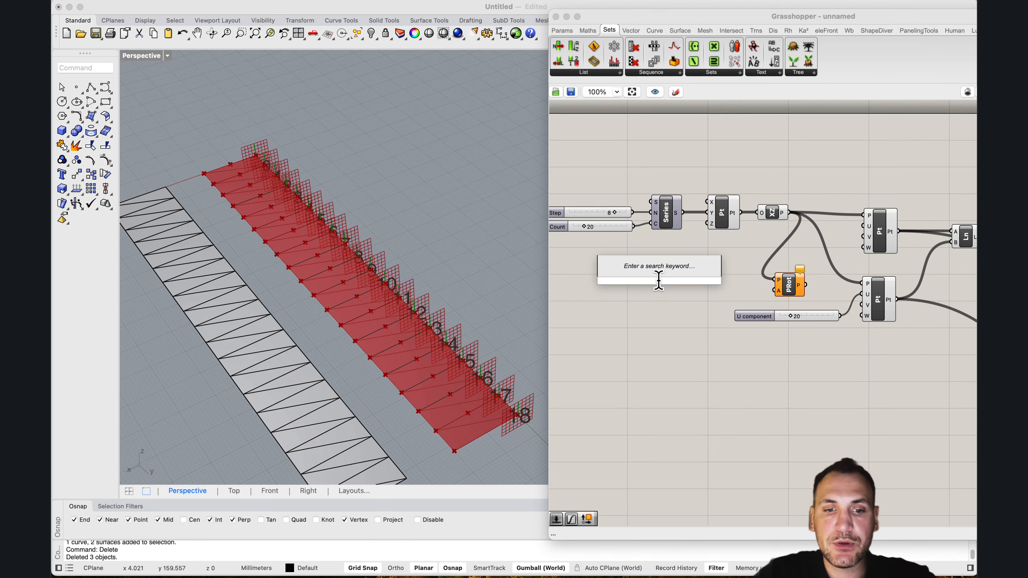
{"action": "type", "text": "5"}
{"action": "key", "text": "Return"}
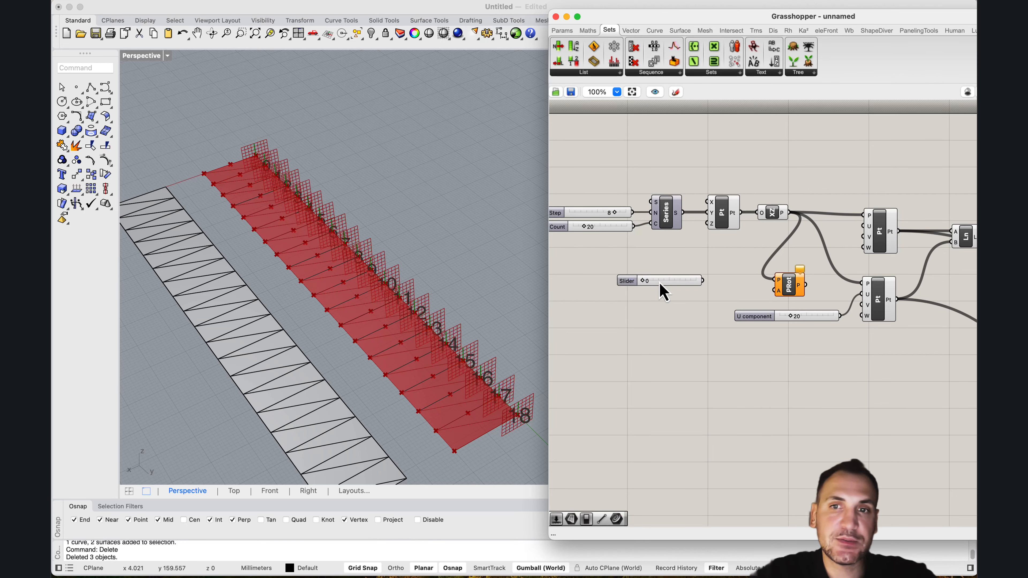
{"action": "left_click_drag", "start_coordinate": [693, 287], "coordinate": [714, 298]}
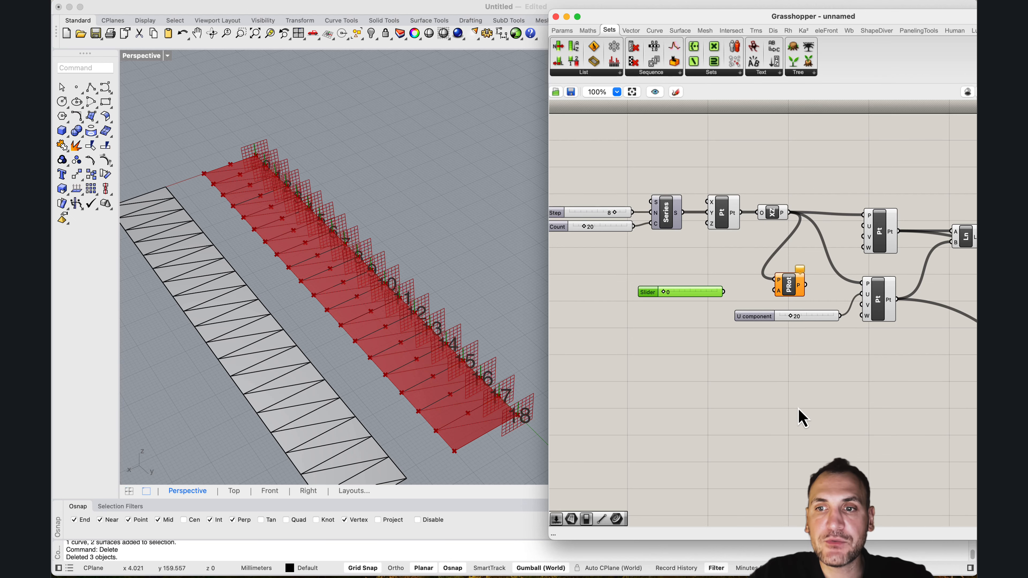
{"action": "right_click", "coordinate": [775, 290]}
{"action": "left_click", "coordinate": [806, 405]}
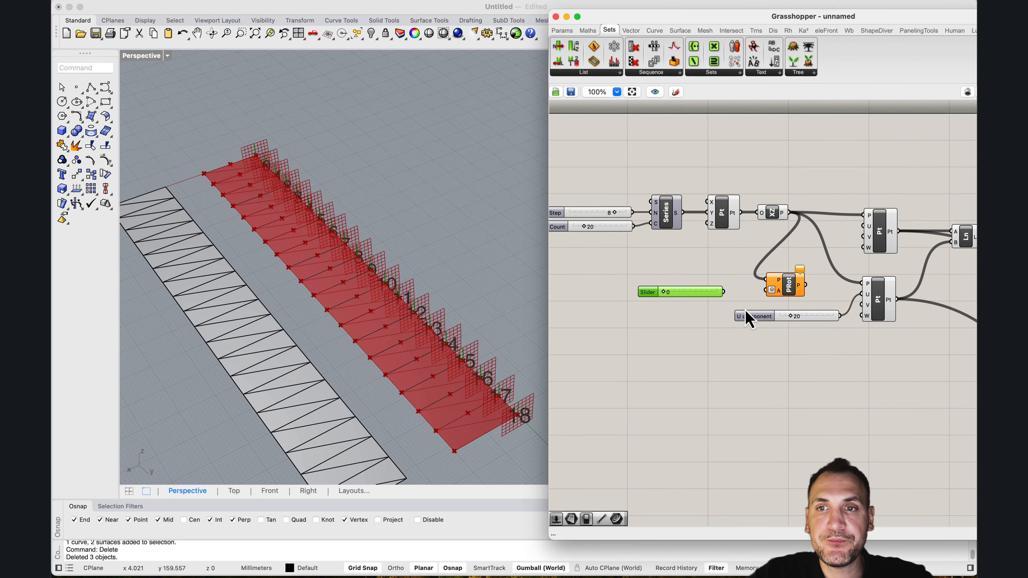
{"action": "scroll", "coordinate": [757, 316], "scroll_direction": "up", "scroll_amount": 2}
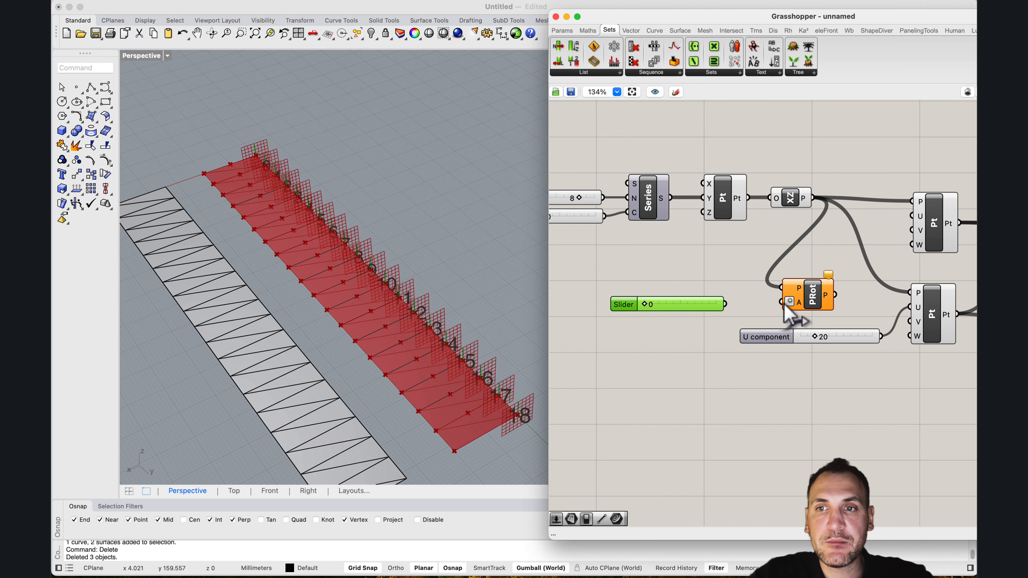
Connect the number slider to the plane rotation's angle input and set the angle to 107 to preview the rotated planes.
{"action": "left_click_drag", "start_coordinate": [780, 303], "coordinate": [726, 304]}
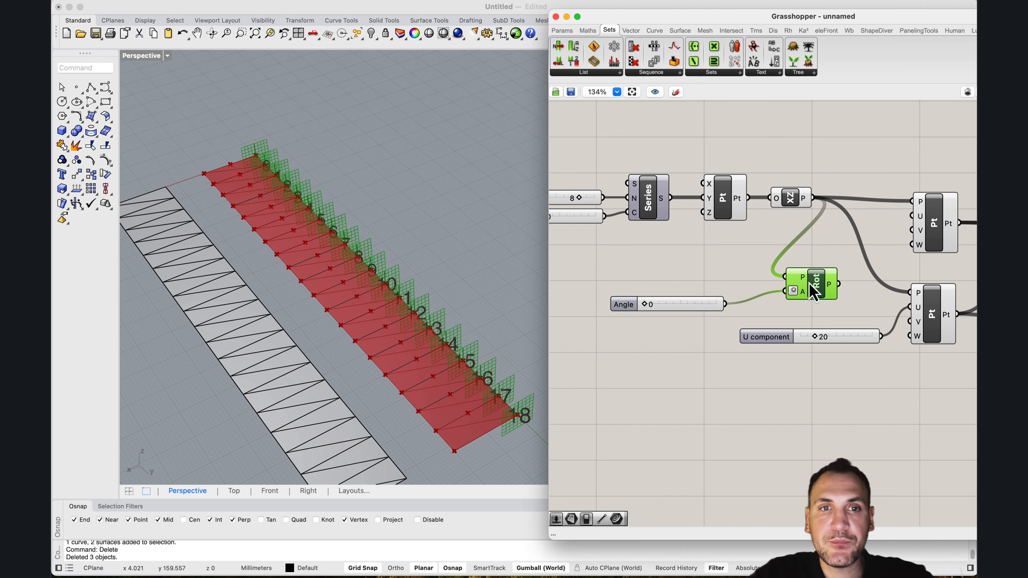
{"action": "mouse_move", "coordinate": [648, 309]}
{"action": "left_mouse_down"}
{"action": "mouse_move", "coordinate": [699, 310]}
{"action": "mouse_move", "coordinate": [637, 312]}
{"action": "mouse_move", "coordinate": [682, 314]}
{"action": "mouse_move", "coordinate": [664, 321]}
{"action": "left_mouse_up"}
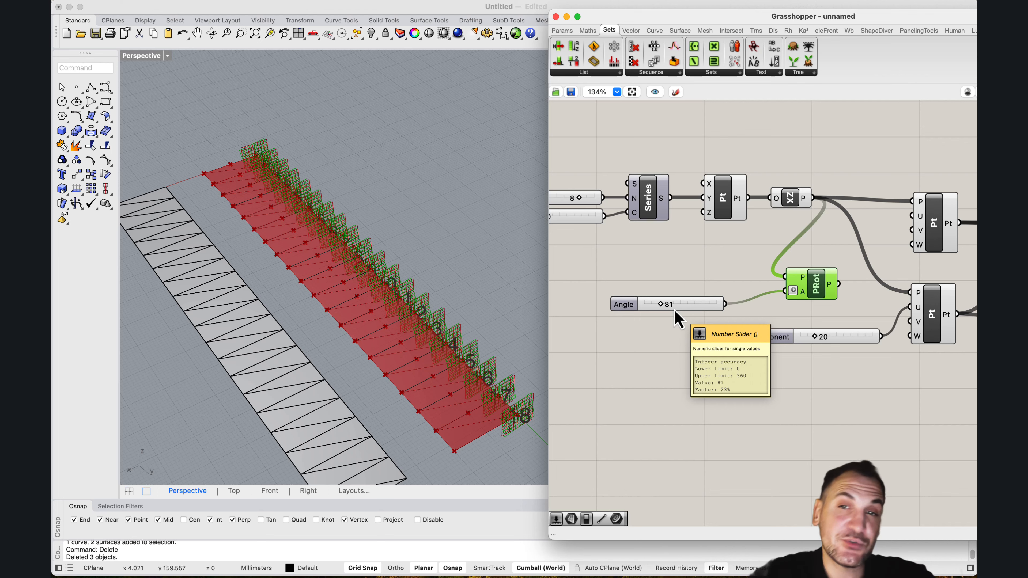
{"action": "left_click_drag", "start_coordinate": [662, 305], "coordinate": [670, 306]}
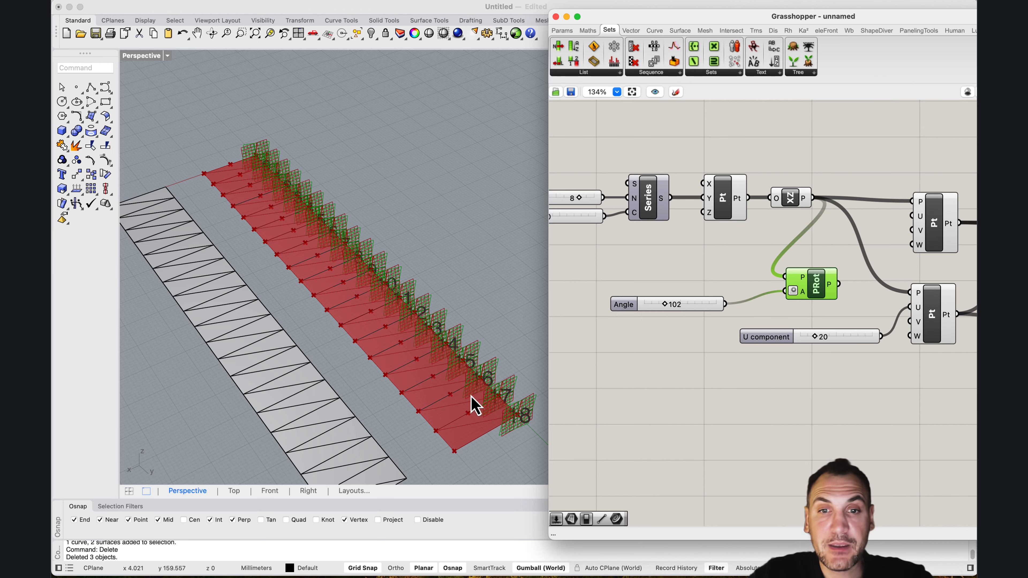
{"action": "scroll", "coordinate": [315, 304], "scroll_direction": "down", "scroll_amount": 6}
{"action": "scroll", "coordinate": [413, 358], "scroll_direction": "up", "scroll_amount": 5}
{"action": "scroll", "coordinate": [387, 360], "scroll_direction": "up", "scroll_amount": 3}
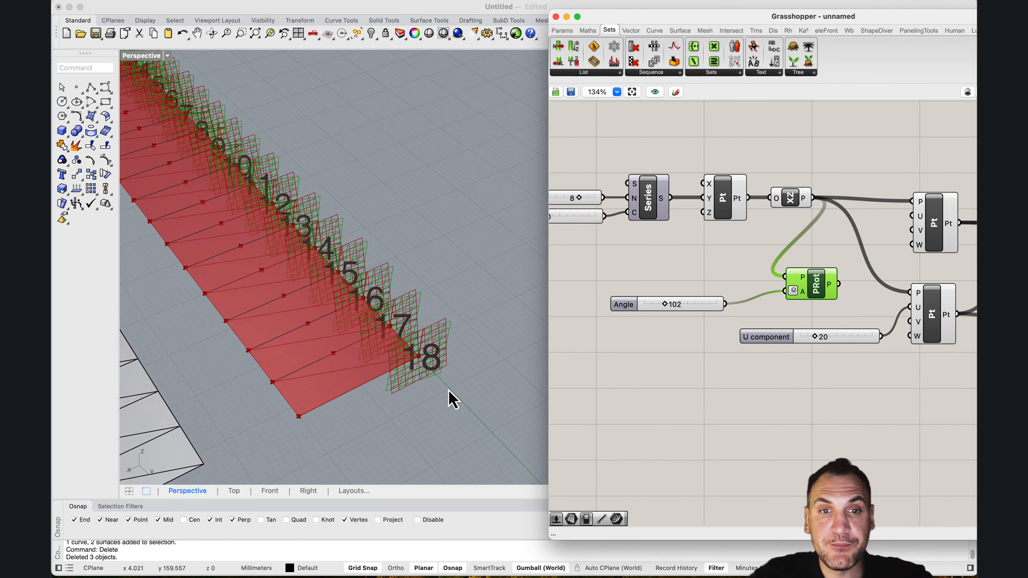
{"action": "scroll", "coordinate": [434, 353], "scroll_direction": "down", "scroll_amount": 5}
{"action": "scroll", "coordinate": [440, 363], "scroll_direction": "up", "scroll_amount": 4}
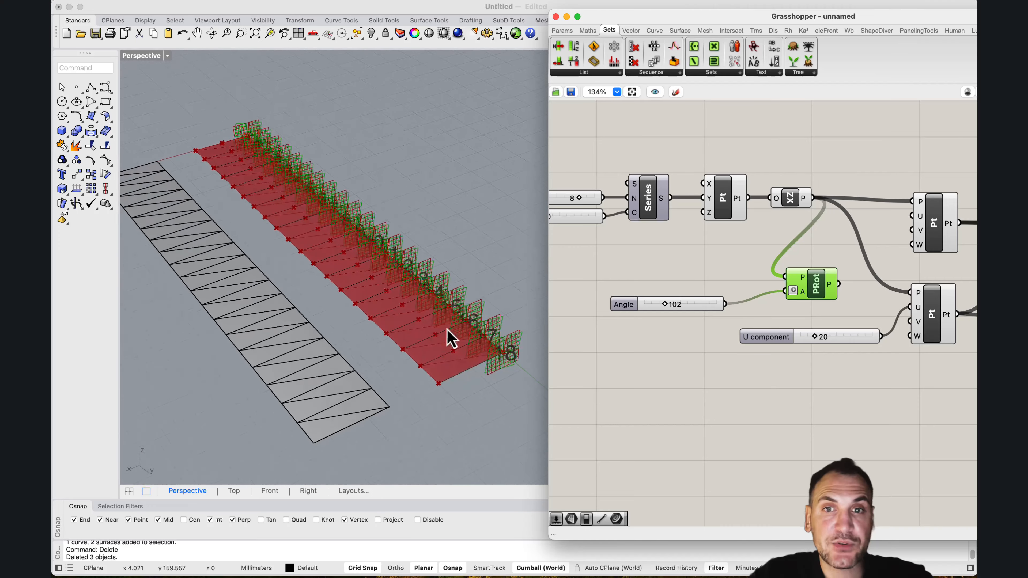
{"action": "mouse_move", "coordinate": [666, 305]}
{"action": "left_mouse_down"}
{"action": "mouse_move", "coordinate": [693, 313]}
{"action": "mouse_move", "coordinate": [644, 316]}
{"action": "mouse_move", "coordinate": [665, 315]}
{"action": "left_mouse_up"}
Reroute the XZ planes through the plane rotation component so its rotated planes feed both point components' plane inputs.
{"action": "right_click_drag", "start_coordinate": [825, 290], "coordinate": [723, 290]}
{"action": "left_click_drag", "start_coordinate": [723, 290], "coordinate": [731, 287]}
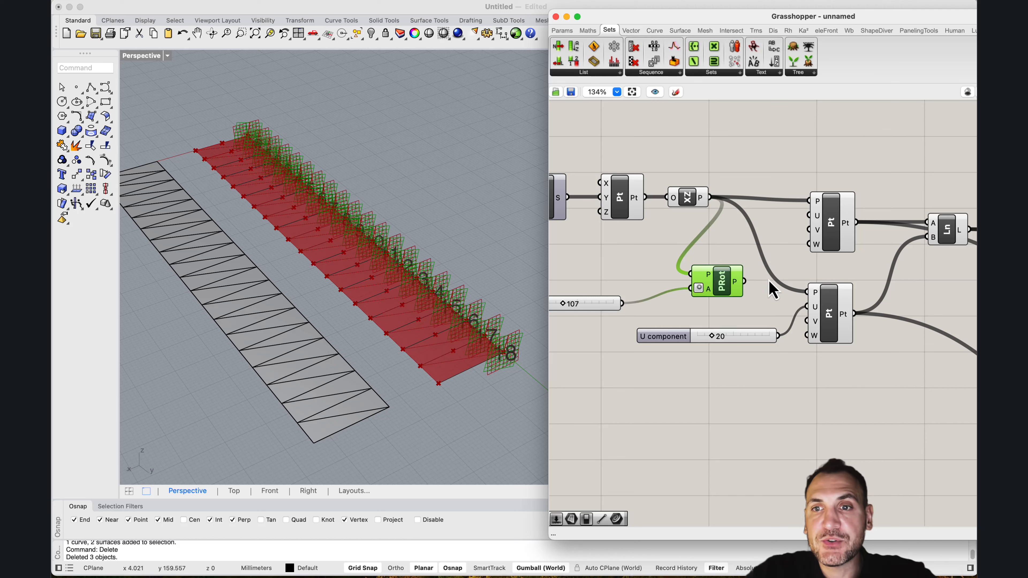
{"action": "left_click_drag", "start_coordinate": [690, 202], "coordinate": [685, 203]}
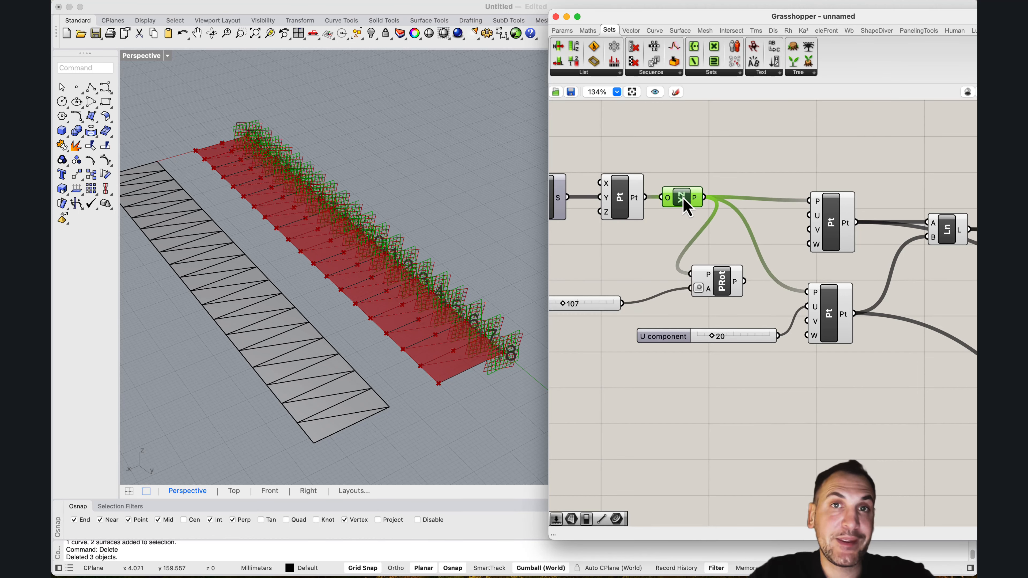
{"action": "left_click_drag", "start_coordinate": [731, 283], "coordinate": [808, 292]}
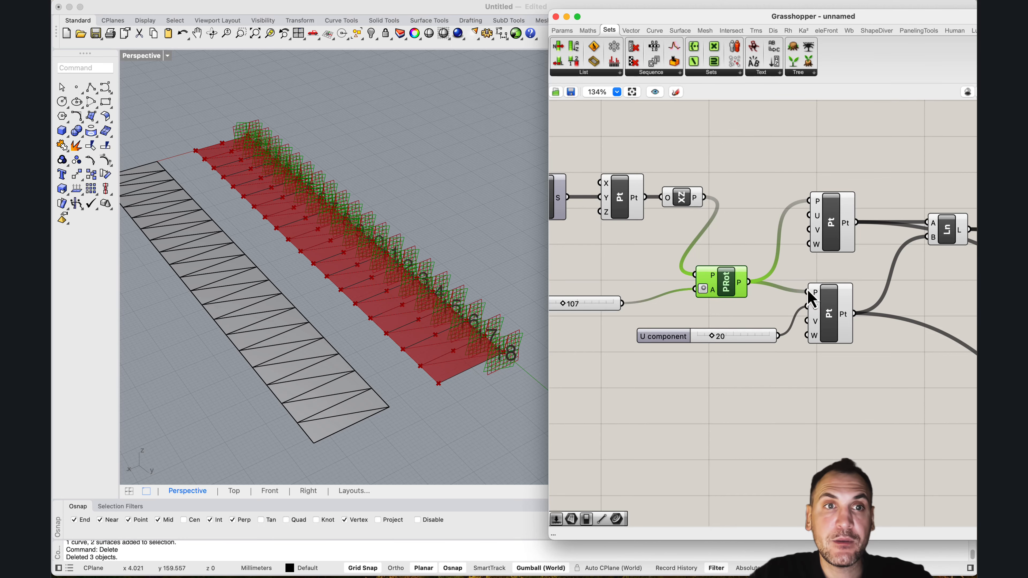
Reset the Angle slider to 0 so the strip lies flat.
{"action": "left_click", "coordinate": [776, 312]}
{"action": "right_click_drag", "start_coordinate": [608, 290], "coordinate": [670, 289]}
{"action": "left_click", "coordinate": [621, 304]}
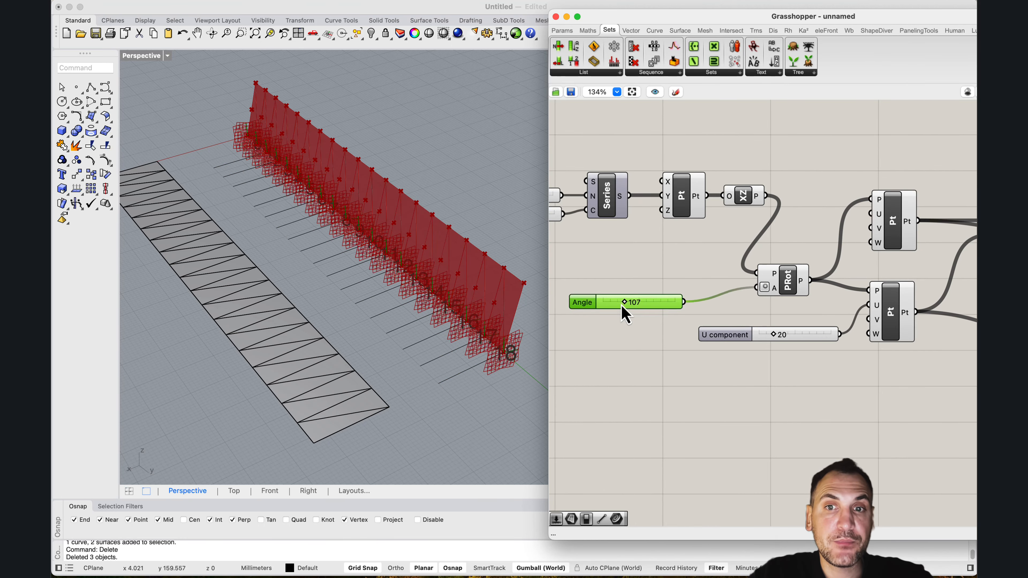
{"action": "left_click_drag", "start_coordinate": [624, 305], "coordinate": [590, 308]}
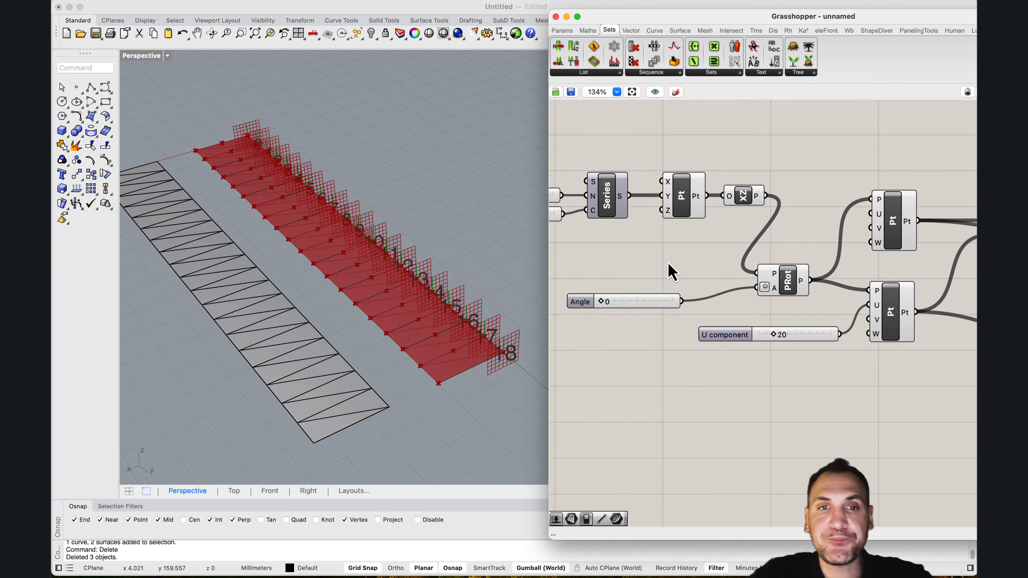
Delete the leftover line curves lying beneath the red preview strip in the Rhino viewport.
{"action": "scroll", "coordinate": [475, 304], "scroll_direction": "down", "scroll_amount": 5}
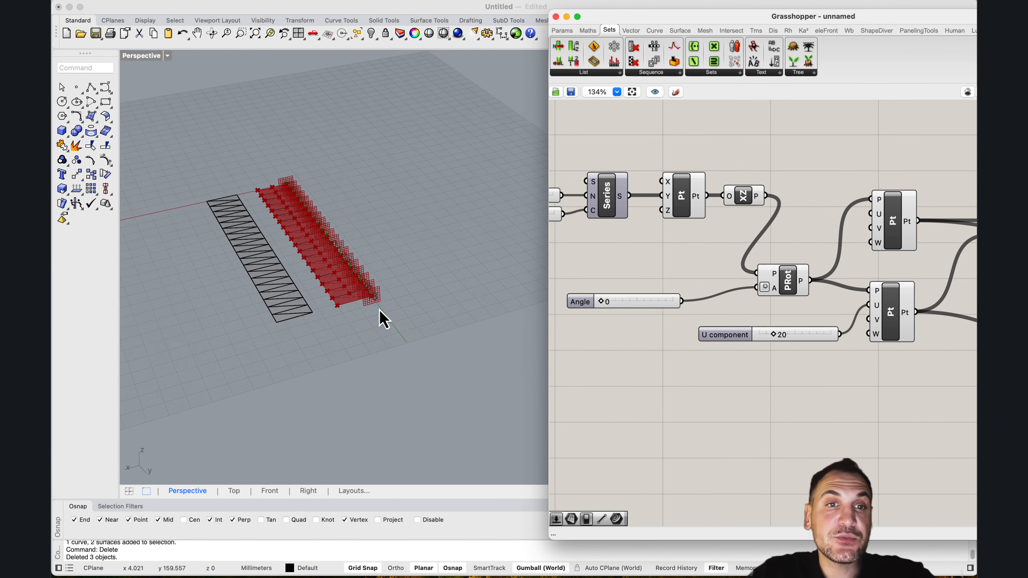
{"action": "right_click_drag", "start_coordinate": [319, 156], "coordinate": [300, 271]}
{"action": "left_click_drag", "start_coordinate": [250, 363], "coordinate": [223, 148]}
{"action": "key", "text": "Delete"}
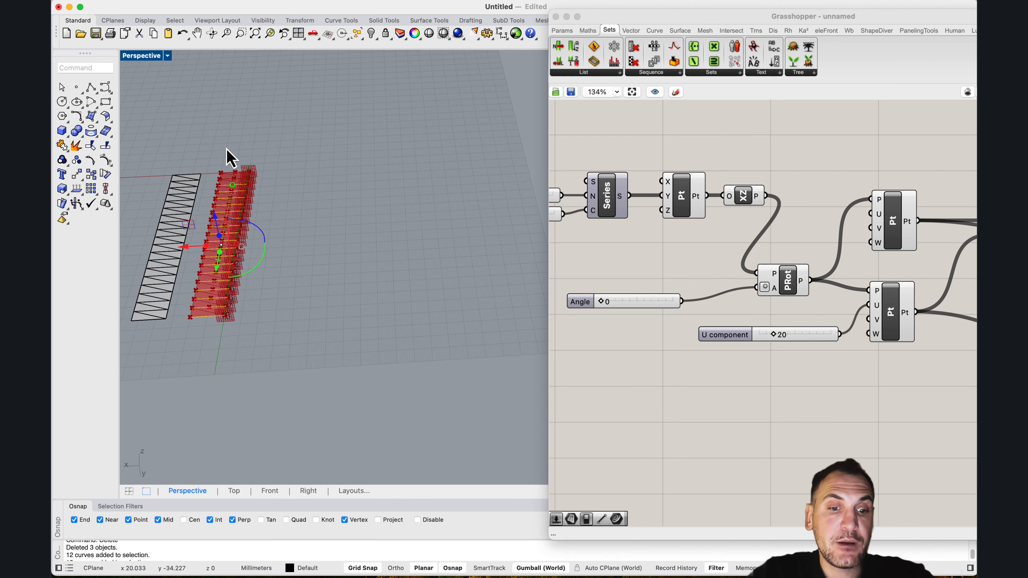
{"action": "right_click_drag", "start_coordinate": [262, 200], "coordinate": [287, 200]}
{"action": "scroll", "coordinate": [419, 356], "scroll_direction": "up", "scroll_amount": 5}
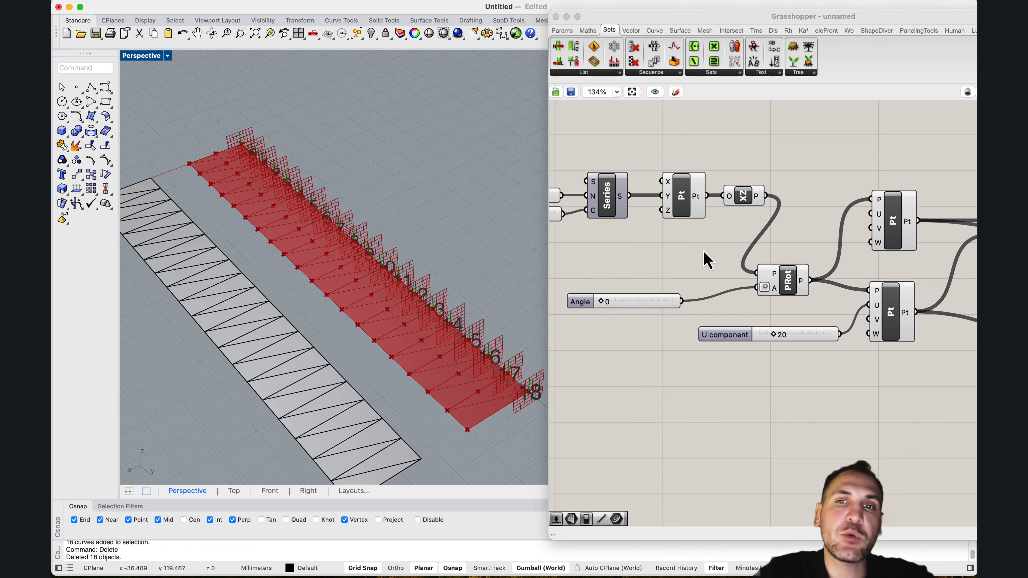
{"action": "right_click_drag", "start_coordinate": [234, 218], "coordinate": [239, 167]}
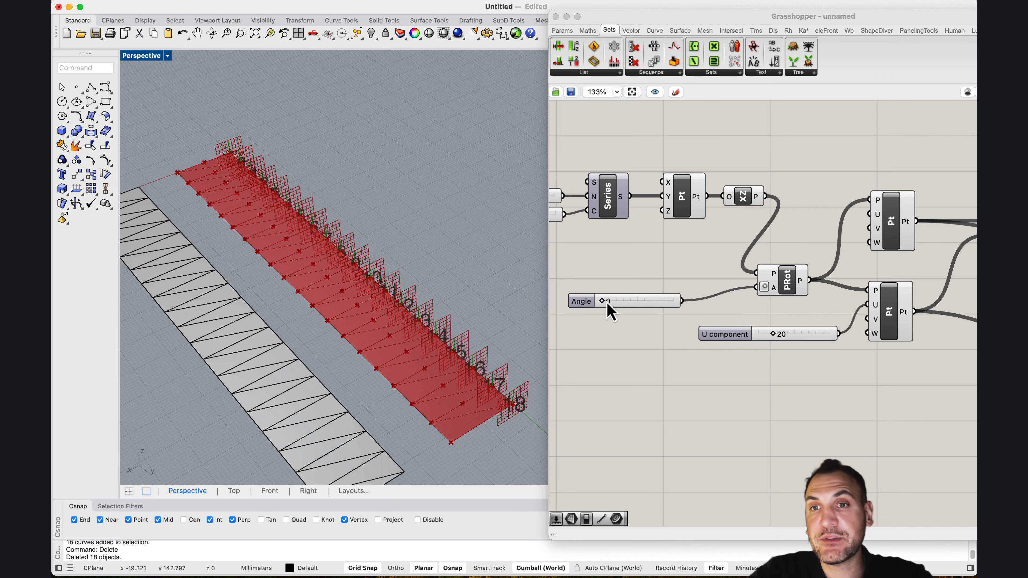
Shift the plane rotation component and everything downstream of it along the canvas to make room.
{"action": "scroll", "coordinate": [718, 274], "scroll_direction": "down", "scroll_amount": 6}
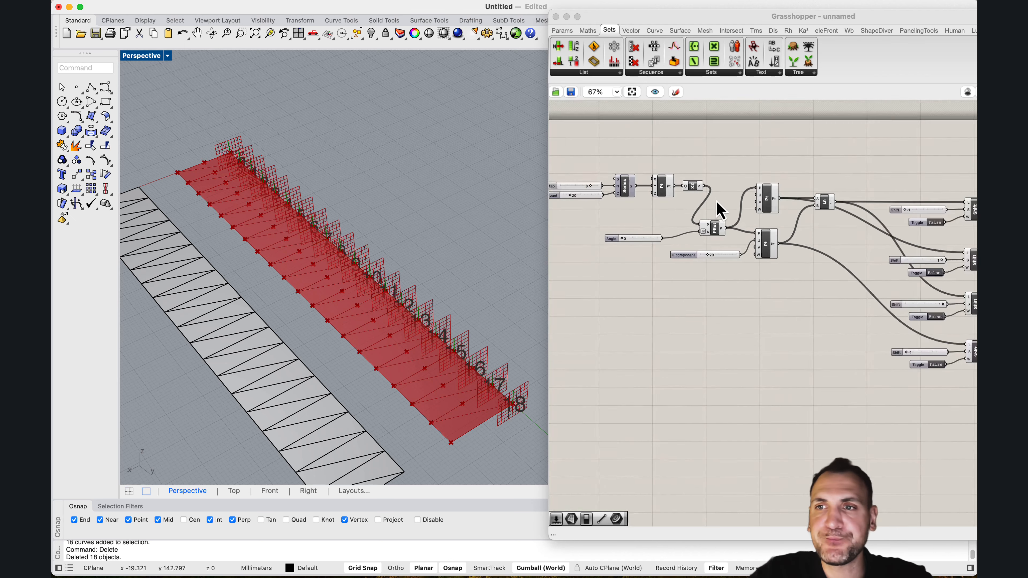
{"action": "left_click_drag", "start_coordinate": [947, 302], "coordinate": [640, 132]}
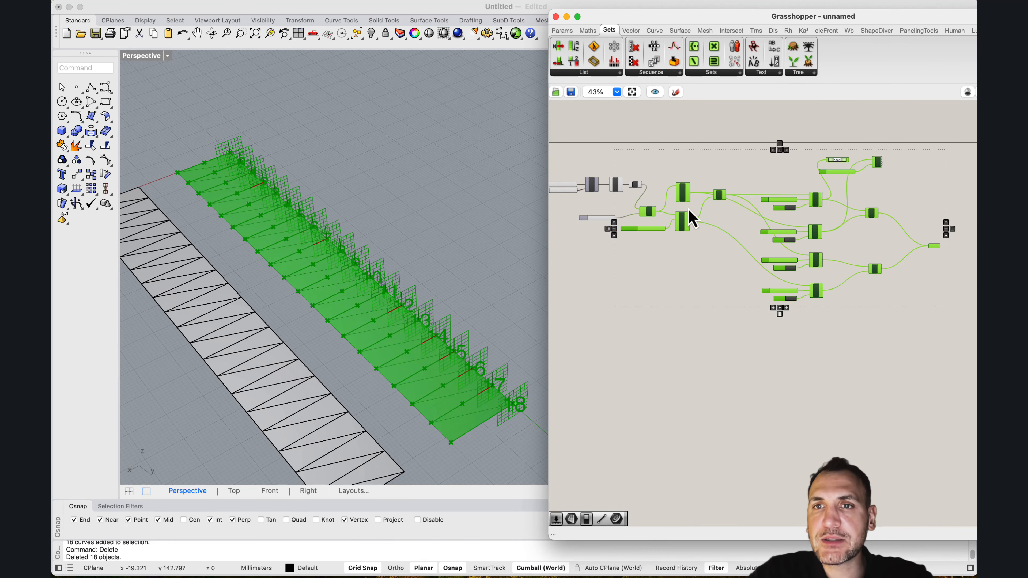
{"action": "left_click_drag", "start_coordinate": [683, 194], "coordinate": [717, 182]}
{"action": "left_click", "coordinate": [688, 191]}
{"action": "scroll", "coordinate": [647, 229], "scroll_direction": "up", "scroll_amount": 5}
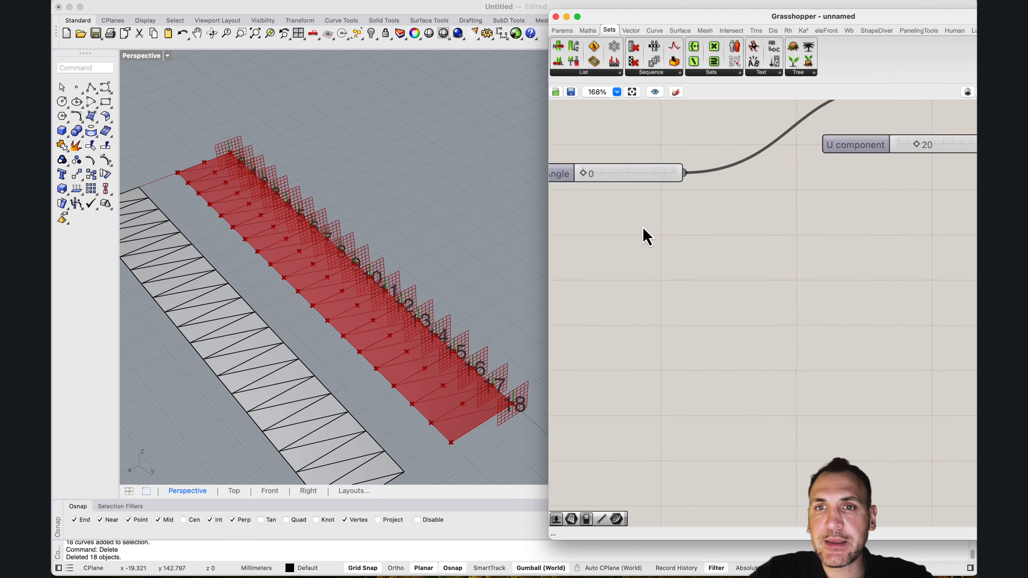
Reposition the Angle slider closer to the plane rotation component, just below the point and XZ plane components.
{"action": "right_click_drag", "start_coordinate": [671, 190], "coordinate": [691, 254]}
{"action": "left_click_drag", "start_coordinate": [686, 246], "coordinate": [734, 206]}
{"action": "right_click_drag", "start_coordinate": [697, 221], "coordinate": [773, 217]}
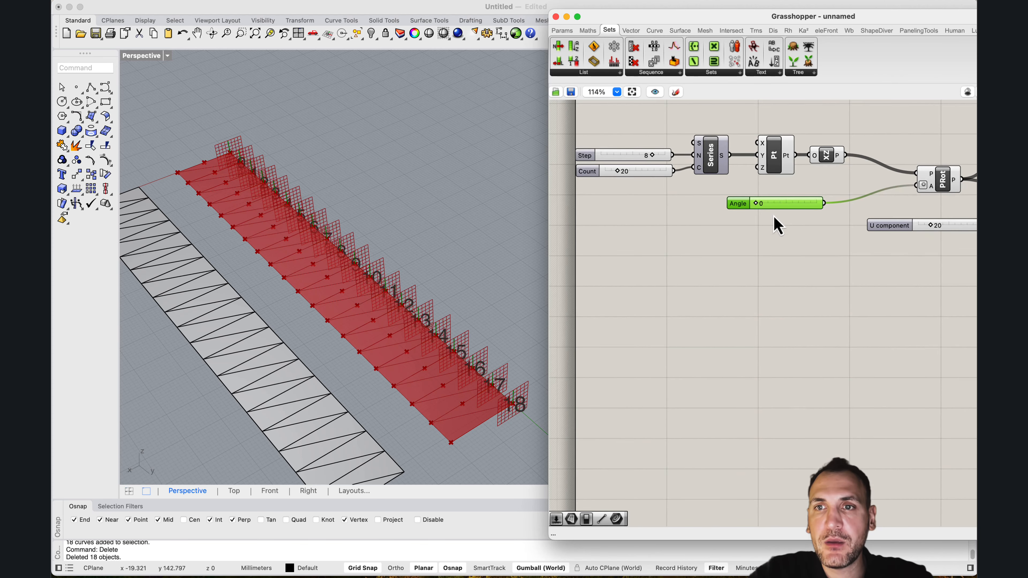
{"action": "left_click_drag", "start_coordinate": [791, 201], "coordinate": [797, 208]}
{"action": "right_click_drag", "start_coordinate": [803, 220], "coordinate": [741, 214]}
{"action": "left_click", "coordinate": [773, 149]}
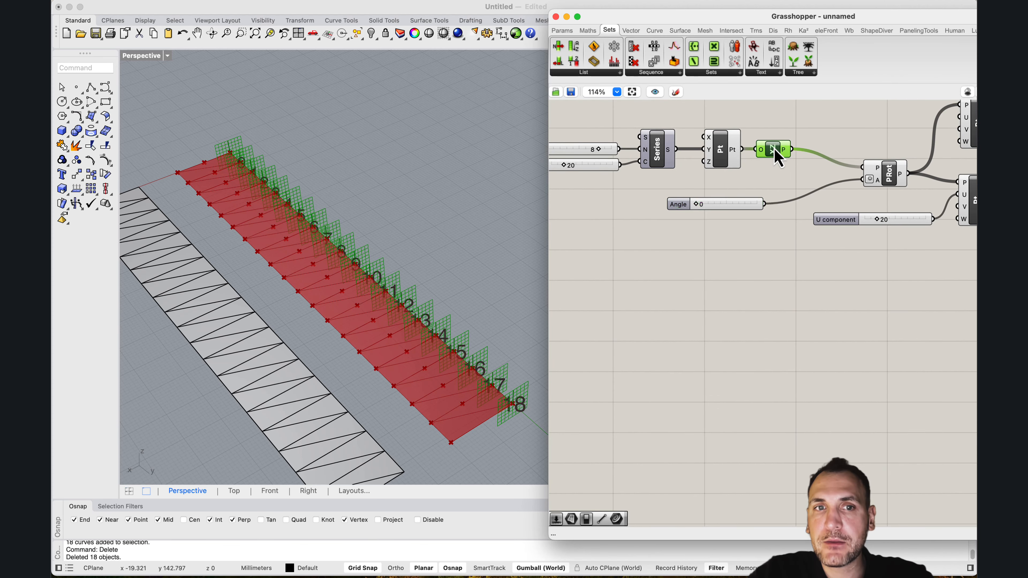
Add a Graph Mapper component below the Angle slider, leaving space before its input.
{"action": "right_click_drag", "start_coordinate": [774, 161], "coordinate": [809, 144]}
{"action": "double_click", "coordinate": [752, 259]}
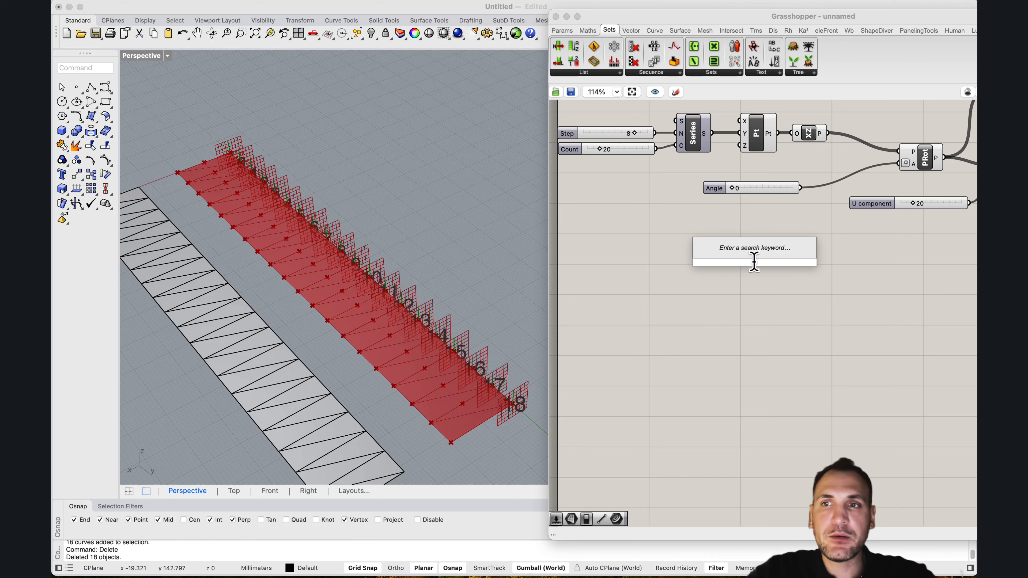
{"action": "type", "text": "graph"}
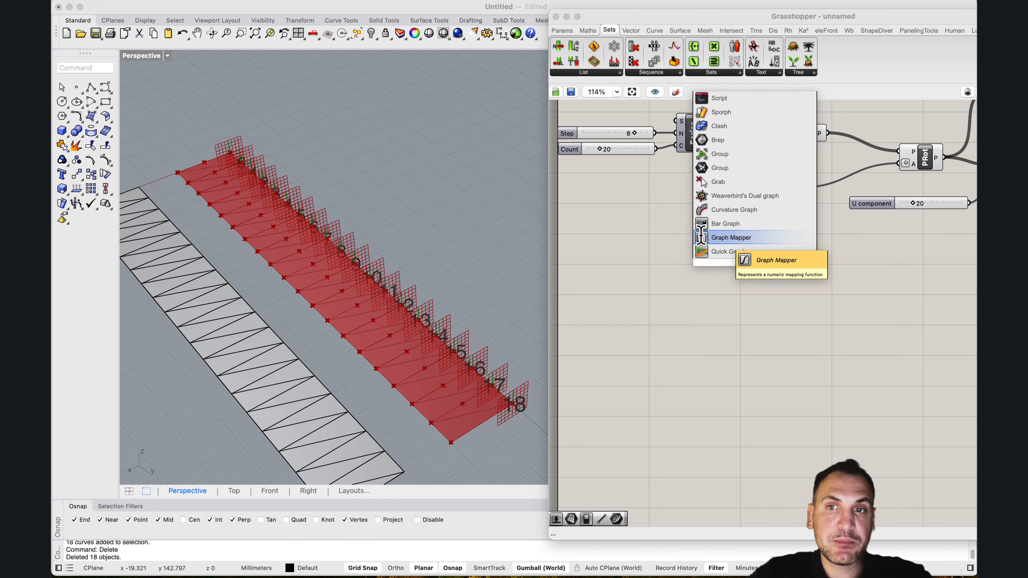
{"action": "left_click", "coordinate": [724, 238]}
{"action": "left_click_drag", "start_coordinate": [757, 273], "coordinate": [752, 271]}
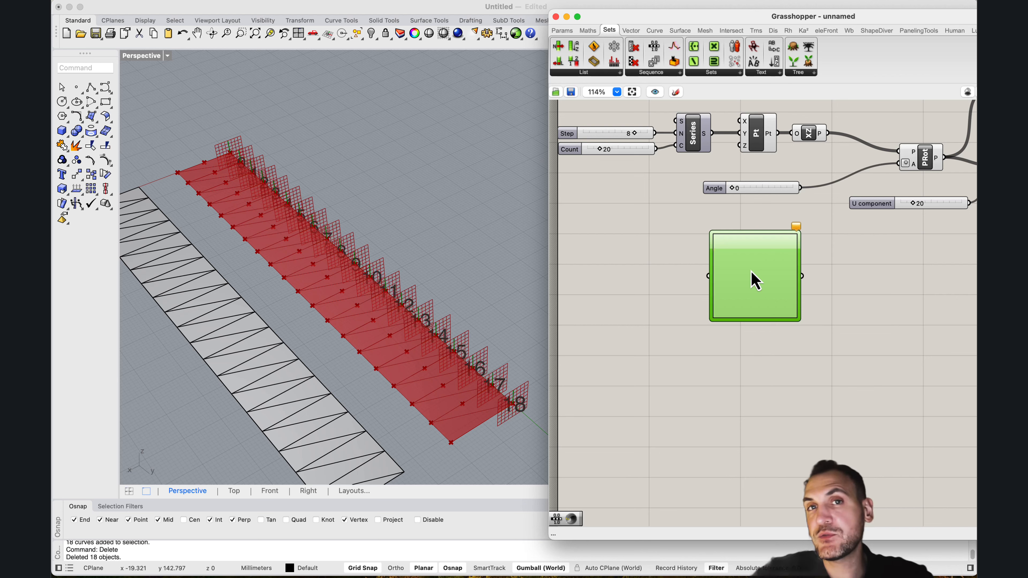
{"action": "left_click_drag", "start_coordinate": [766, 275], "coordinate": [809, 276]}
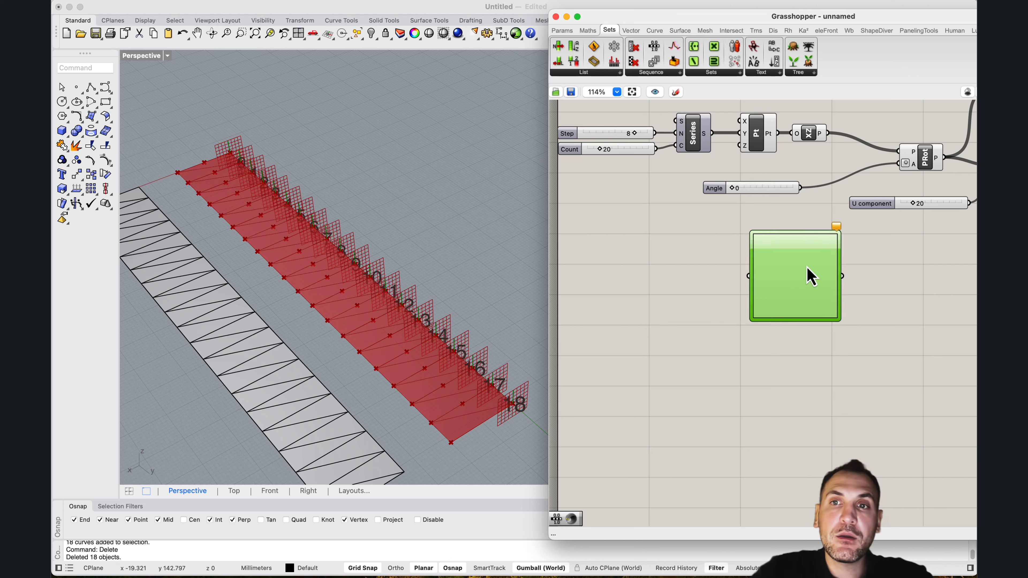
Add a Range component in front of the Graph Mapper's input side.
{"action": "double_click", "coordinate": [682, 254]}
{"action": "type", "text": "range"}
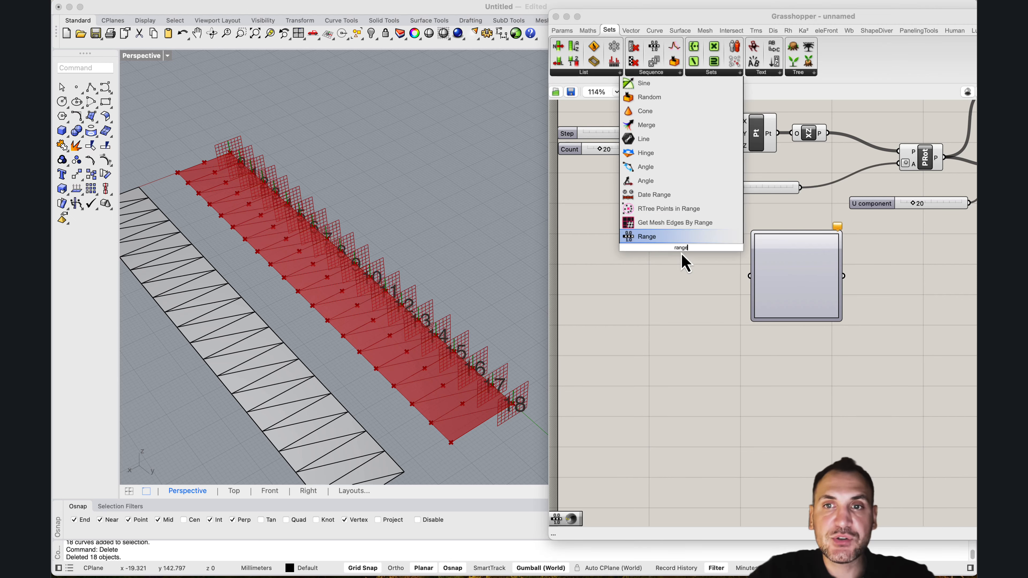
{"action": "key", "text": "Return"}
{"action": "left_click_drag", "start_coordinate": [688, 245], "coordinate": [709, 270]}
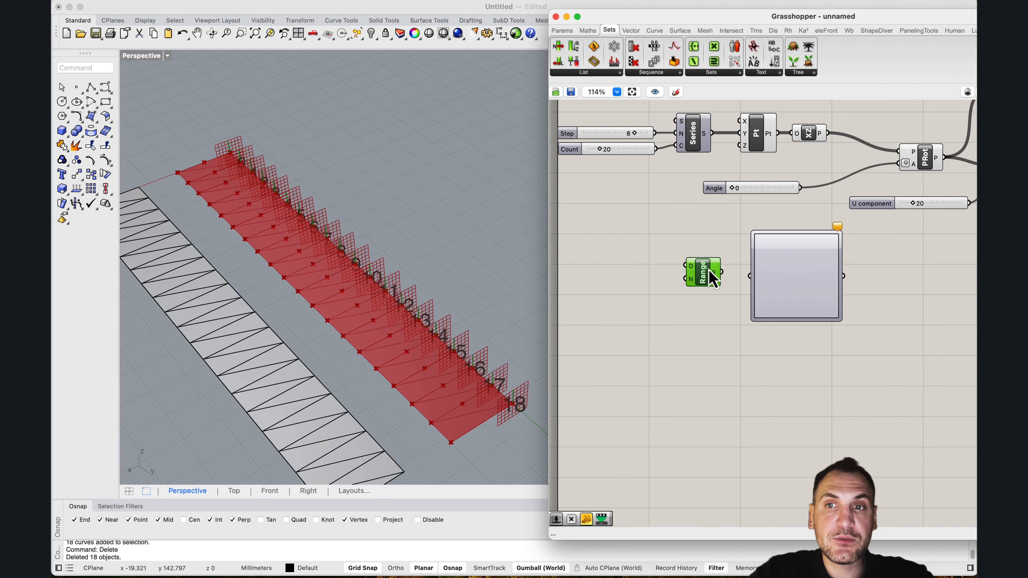
Set the Graph Mapper's graph type to a linear graph.
{"action": "right_click", "coordinate": [782, 272]}
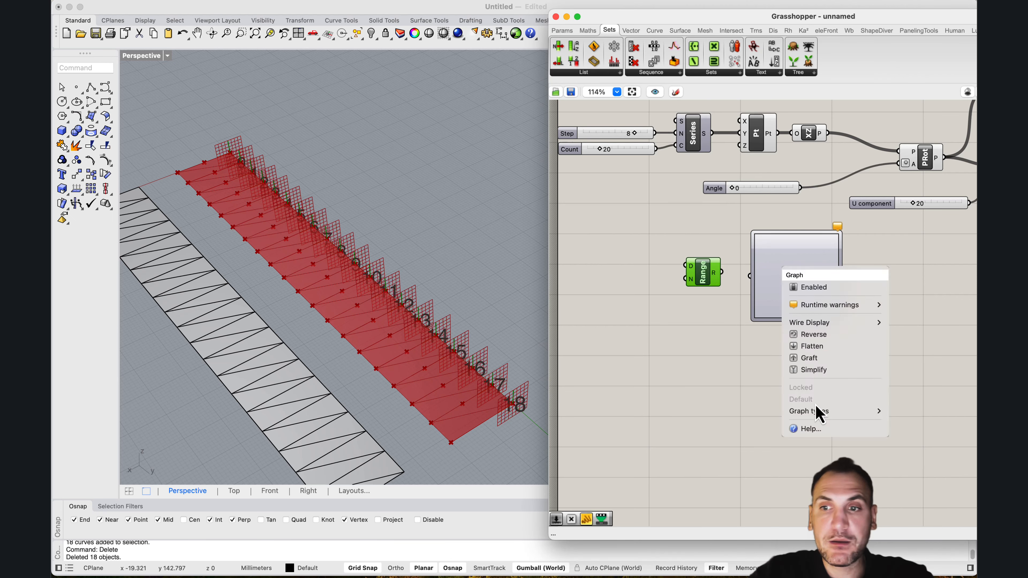
{"action": "left_click", "coordinate": [915, 446]}
{"action": "right_click_drag", "start_coordinate": [793, 332], "coordinate": [713, 335]}
{"action": "right_click", "coordinate": [694, 252]}
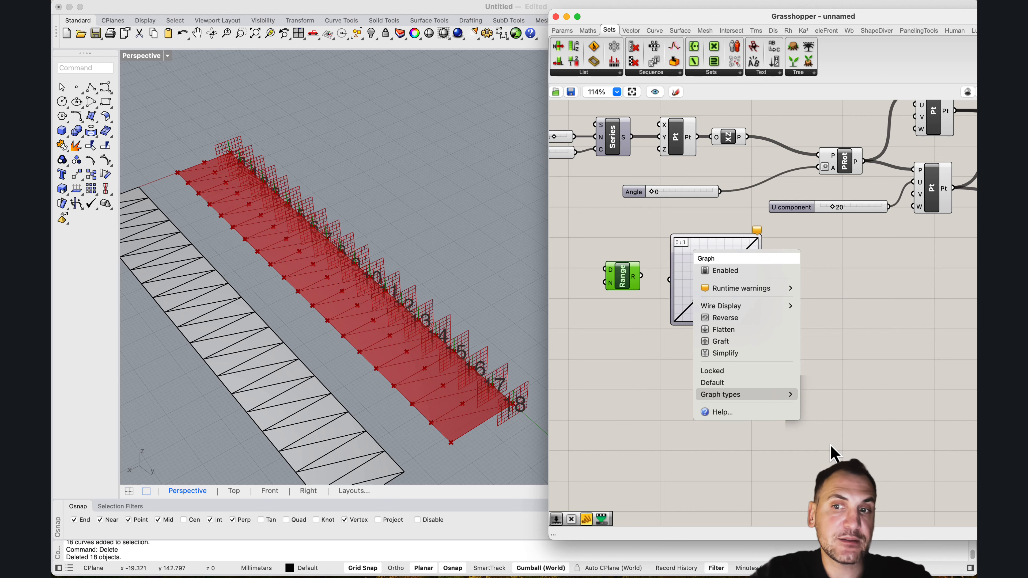
{"action": "left_click", "coordinate": [626, 395]}
{"action": "scroll", "coordinate": [632, 265], "scroll_direction": "down", "scroll_amount": 4}
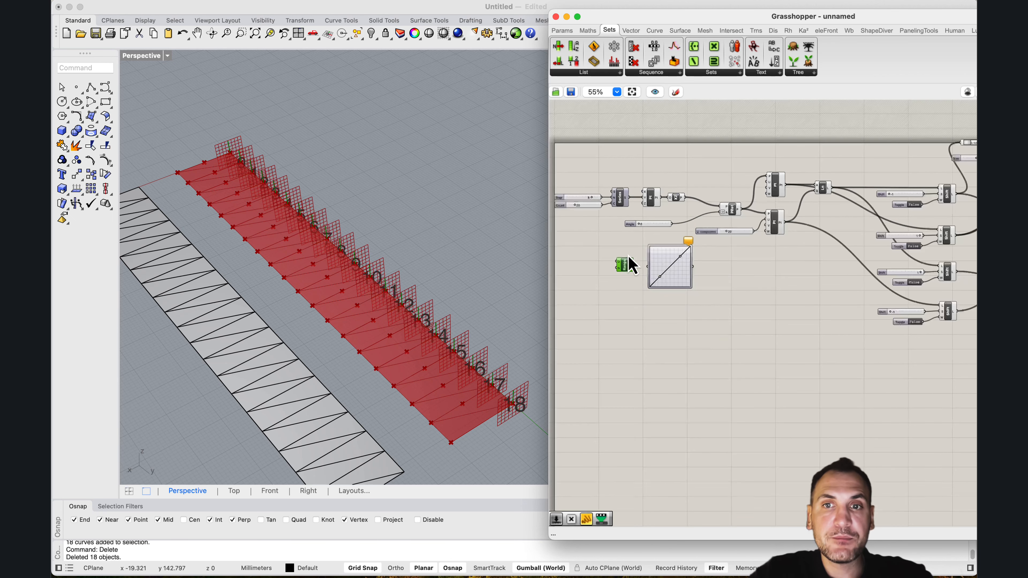
{"action": "scroll", "coordinate": [631, 265], "scroll_direction": "up", "scroll_amount": 5}
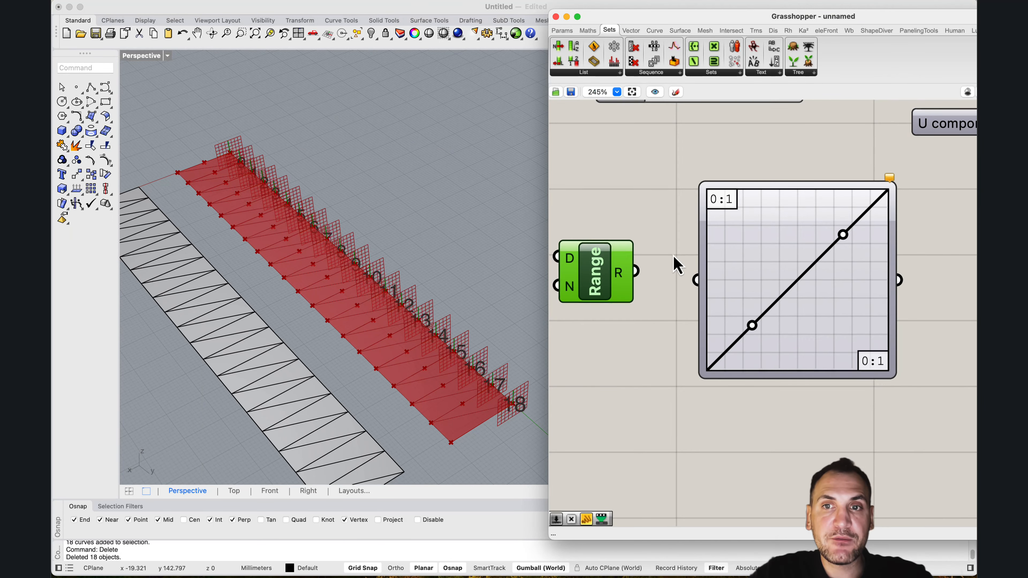
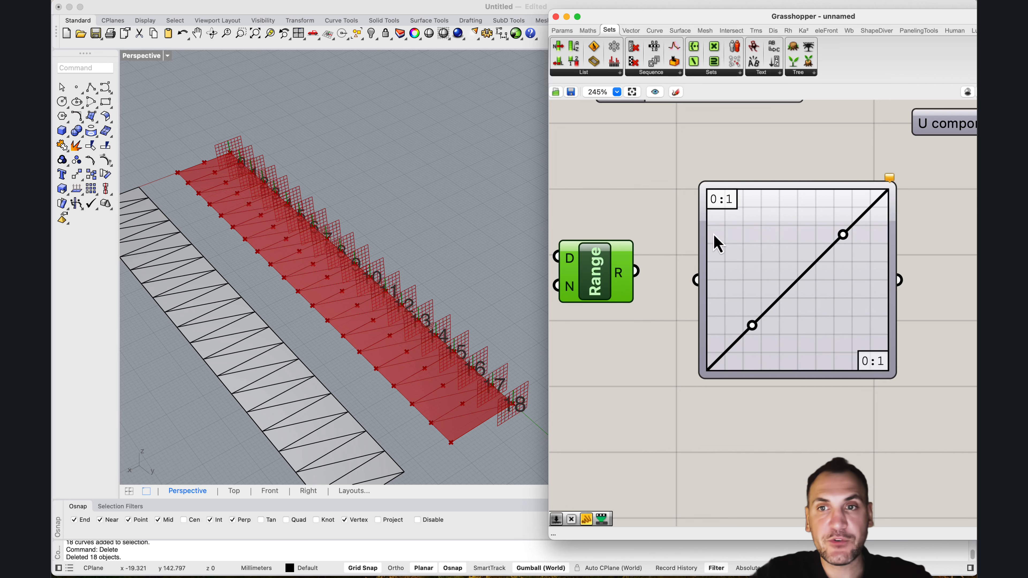
Move the Range component aside and connect a new number slider set to 0.5 to the Graph Mapper's input.
{"action": "scroll", "coordinate": [719, 247], "scroll_direction": "down", "scroll_amount": 1}
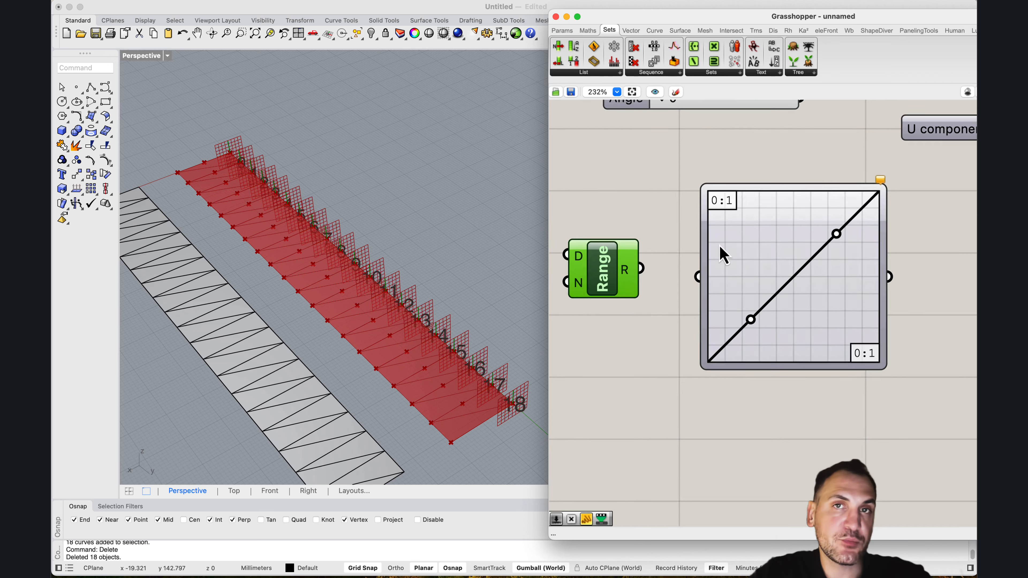
{"action": "right_click_drag", "start_coordinate": [668, 249], "coordinate": [719, 262]}
{"action": "left_click_drag", "start_coordinate": [668, 291], "coordinate": [606, 215]}
{"action": "double_click", "coordinate": [659, 320]}
{"action": "type", "text": "0.5"}
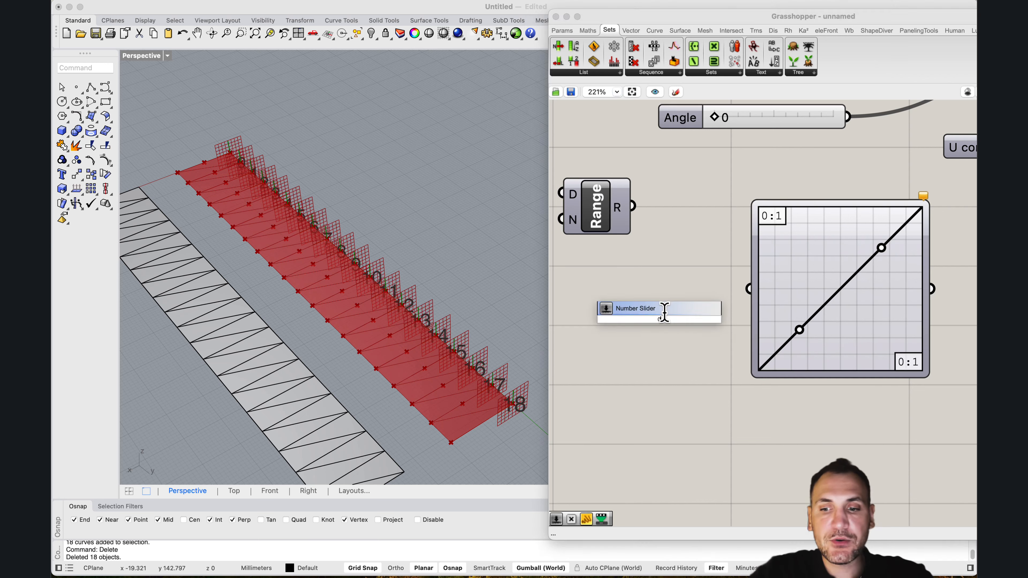
{"action": "key", "text": "Return"}
{"action": "mouse_move", "coordinate": [724, 313]}
{"action": "left_mouse_down"}
{"action": "mouse_move", "coordinate": [706, 306]}
{"action": "mouse_move", "coordinate": [738, 311]}
{"action": "mouse_move", "coordinate": [666, 315]}
{"action": "mouse_move", "coordinate": [657, 280]}
{"action": "mouse_move", "coordinate": [654, 292]}
{"action": "mouse_move", "coordinate": [630, 293]}
{"action": "mouse_move", "coordinate": [717, 293]}
{"action": "mouse_move", "coordinate": [654, 295]}
{"action": "mouse_move", "coordinate": [661, 302]}
{"action": "left_mouse_up"}
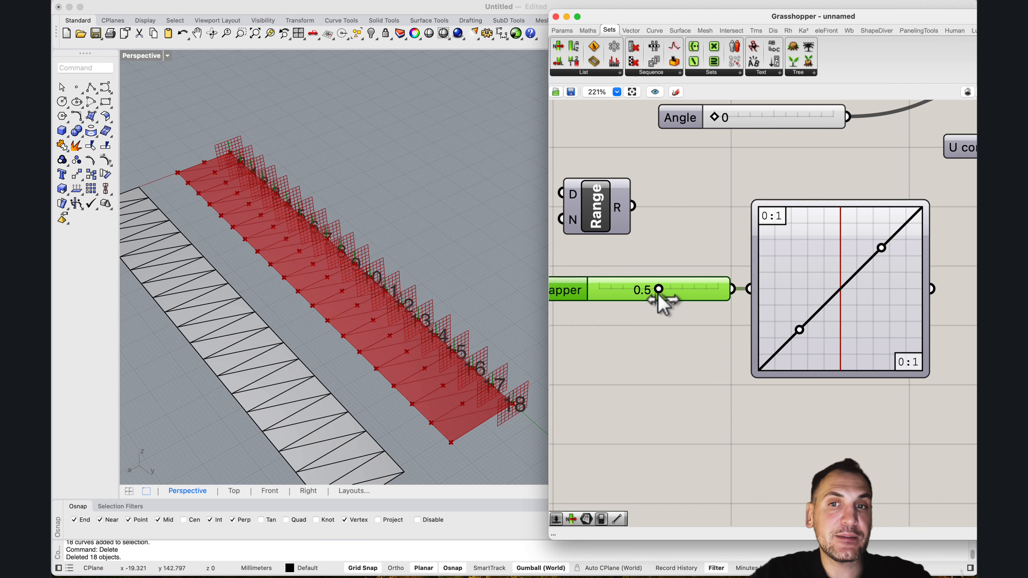
Add a Panel beside the Graph Mapper and connect it to the mapper's output.
{"action": "scroll", "coordinate": [718, 300], "scroll_direction": "down", "scroll_amount": 3}
{"action": "double_click", "coordinate": [920, 333]}
{"action": "type", "text": "panel"}
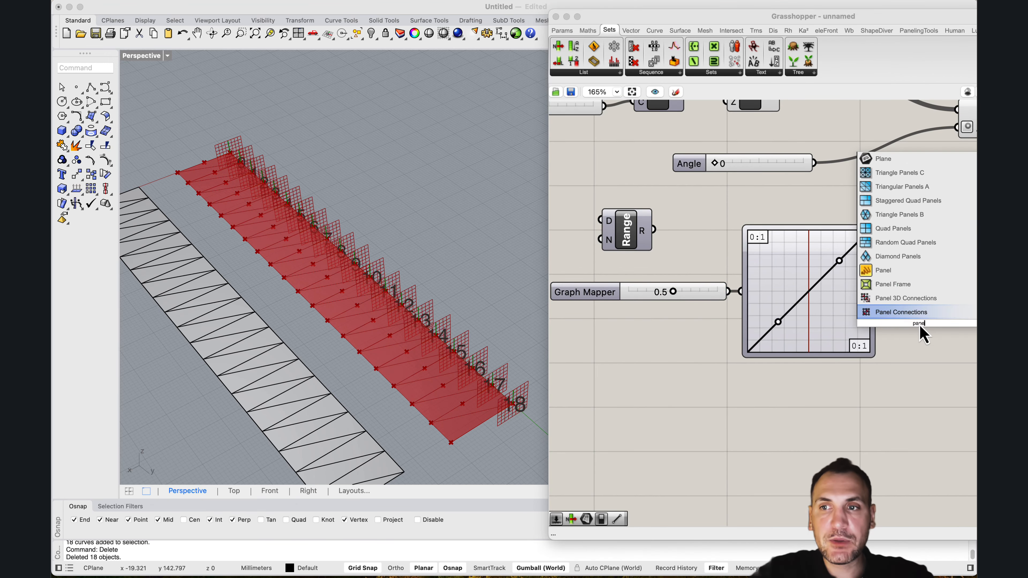
{"action": "type", "text": "l"}
{"action": "left_click", "coordinate": [871, 311]}
{"action": "right_click_drag", "start_coordinate": [877, 320], "coordinate": [842, 313]}
{"action": "left_click_drag", "start_coordinate": [843, 314], "coordinate": [862, 279]}
{"action": "right_click_drag", "start_coordinate": [894, 288], "coordinate": [862, 271]}
{"action": "mouse_move", "coordinate": [862, 271]}
{"action": "left_mouse_down"}
{"action": "mouse_move", "coordinate": [866, 279]}
{"action": "mouse_move", "coordinate": [852, 271]}
{"action": "left_mouse_up"}
{"action": "right_click_drag", "start_coordinate": [777, 250], "coordinate": [808, 242]}
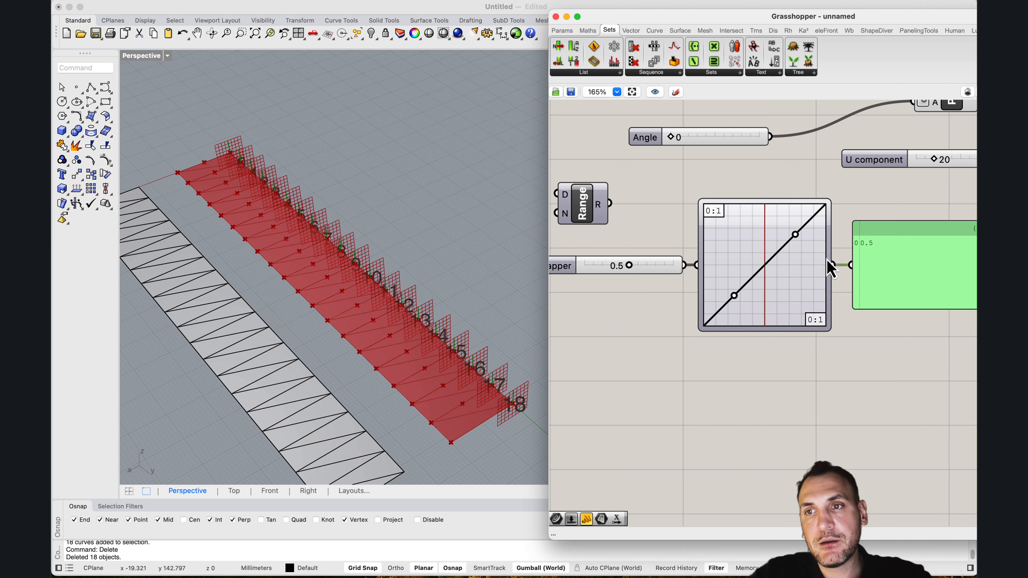
Move the Graph Mapper's lower handle to the start of its domain at a higher value, and set the input slider to 0.6.
{"action": "left_click_drag", "start_coordinate": [737, 297], "coordinate": [707, 283]}
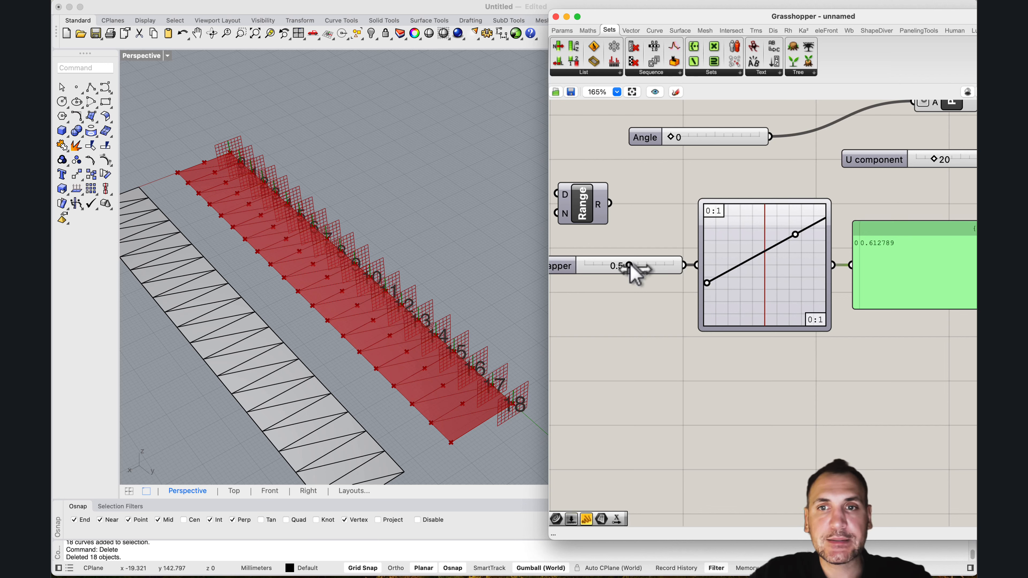
{"action": "mouse_move", "coordinate": [636, 269]}
{"action": "left_mouse_down"}
{"action": "mouse_move", "coordinate": [666, 268]}
{"action": "mouse_move", "coordinate": [594, 271]}
{"action": "mouse_move", "coordinate": [659, 274]}
{"action": "mouse_move", "coordinate": [643, 277]}
{"action": "left_mouse_up"}
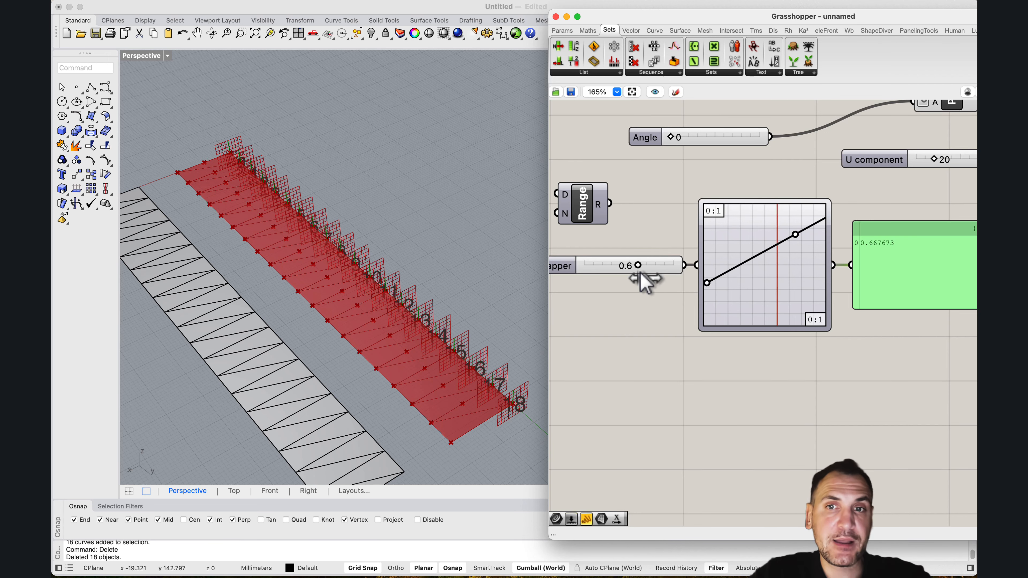
{"action": "left_click", "coordinate": [644, 280]}
Move the Graph Mapper together with its slider and Panel down to free canvas space below the Range component.
{"action": "scroll", "coordinate": [722, 261], "scroll_direction": "down", "scroll_amount": 3}
{"action": "right_click_drag", "start_coordinate": [762, 274], "coordinate": [784, 272]}
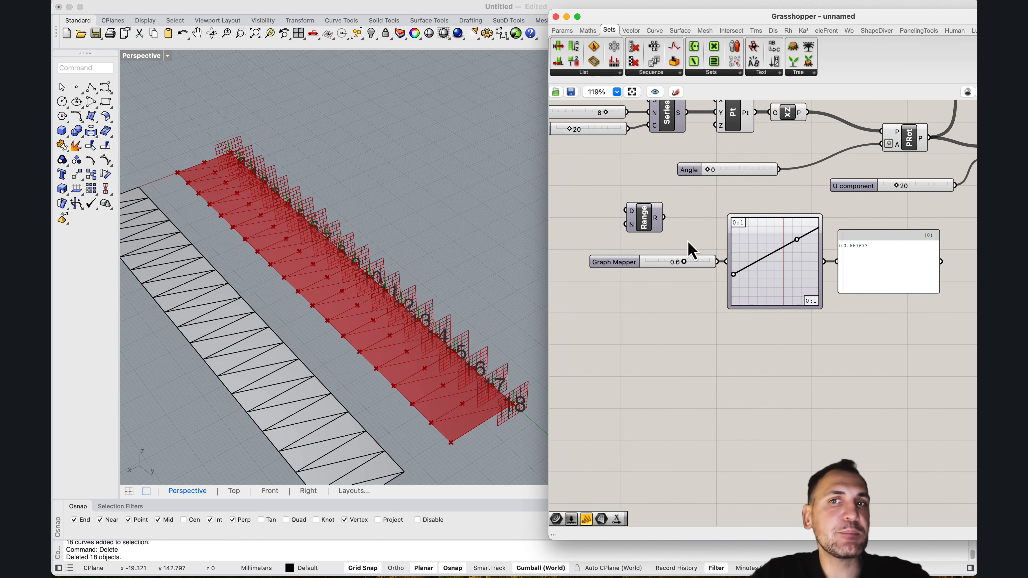
{"action": "right_click_drag", "start_coordinate": [689, 242], "coordinate": [693, 261]}
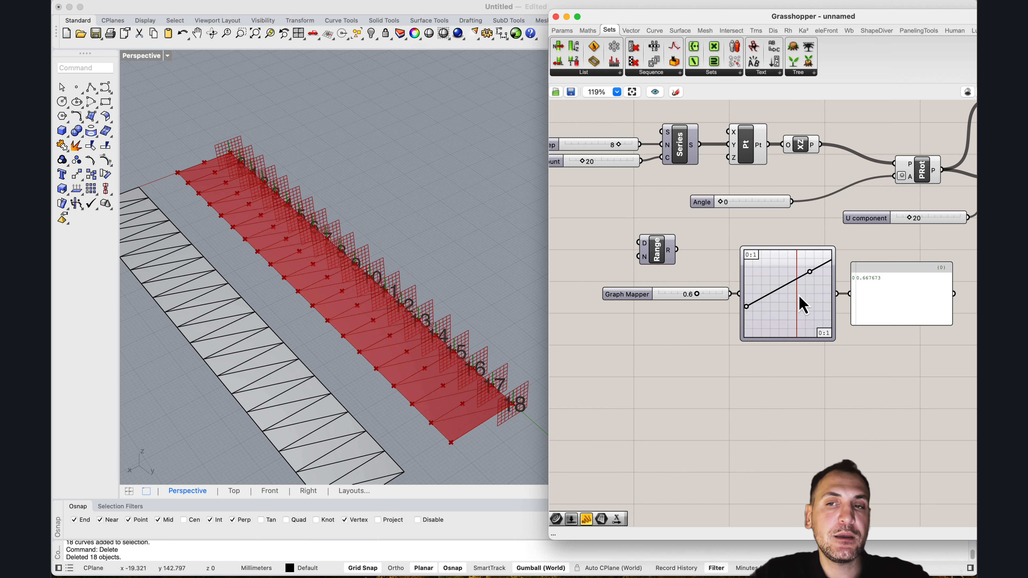
{"action": "right_click_drag", "start_coordinate": [611, 308], "coordinate": [693, 242]}
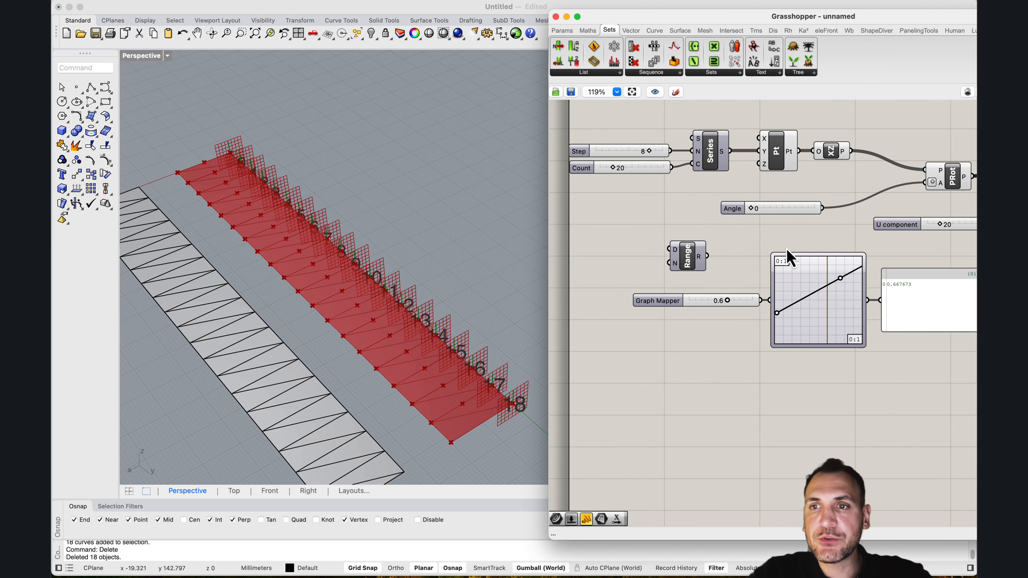
{"action": "right_click_drag", "start_coordinate": [787, 248], "coordinate": [742, 248]}
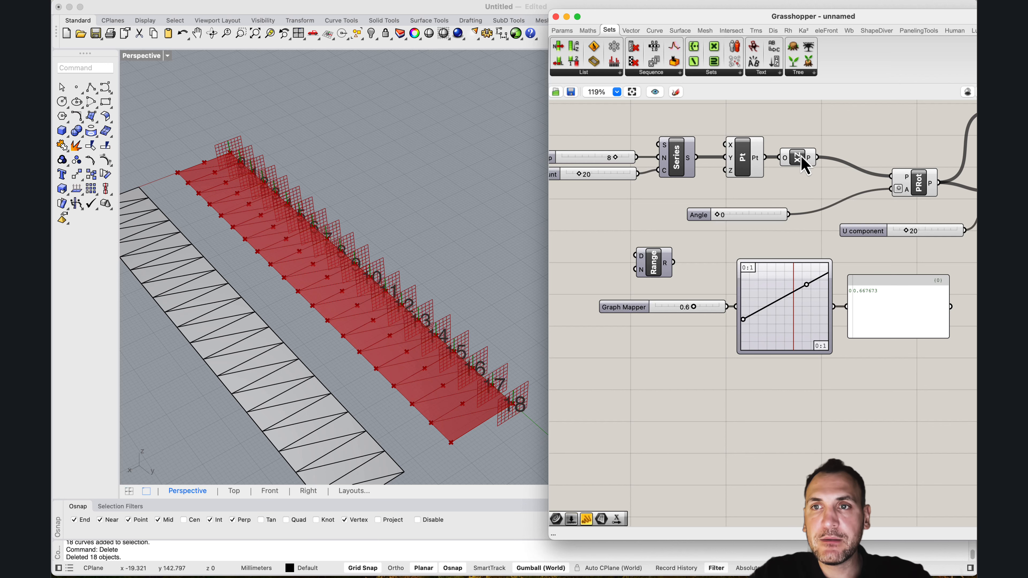
{"action": "scroll", "coordinate": [815, 246], "scroll_direction": "down", "scroll_amount": 4}
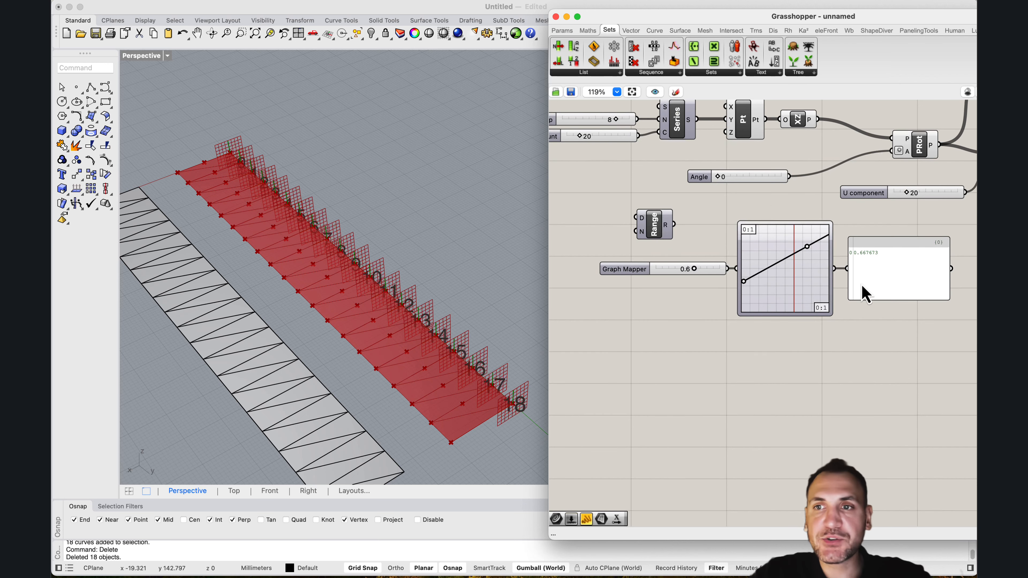
{"action": "scroll", "coordinate": [804, 259], "scroll_direction": "up", "scroll_amount": 2}
{"action": "left_click_drag", "start_coordinate": [881, 323], "coordinate": [709, 247]}
{"action": "left_click_drag", "start_coordinate": [775, 259], "coordinate": [773, 362]}
{"action": "left_click", "coordinate": [758, 259]}
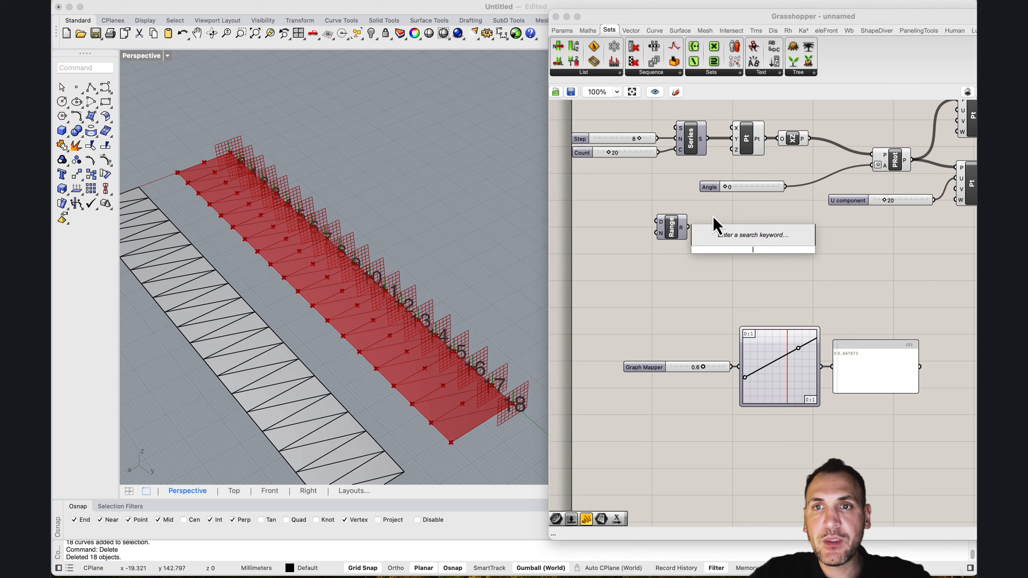
Duplicate the Series component below the original, delete the unconnected Range component, and shift the copy slightly.
{"action": "left_click", "coordinate": [689, 139]}
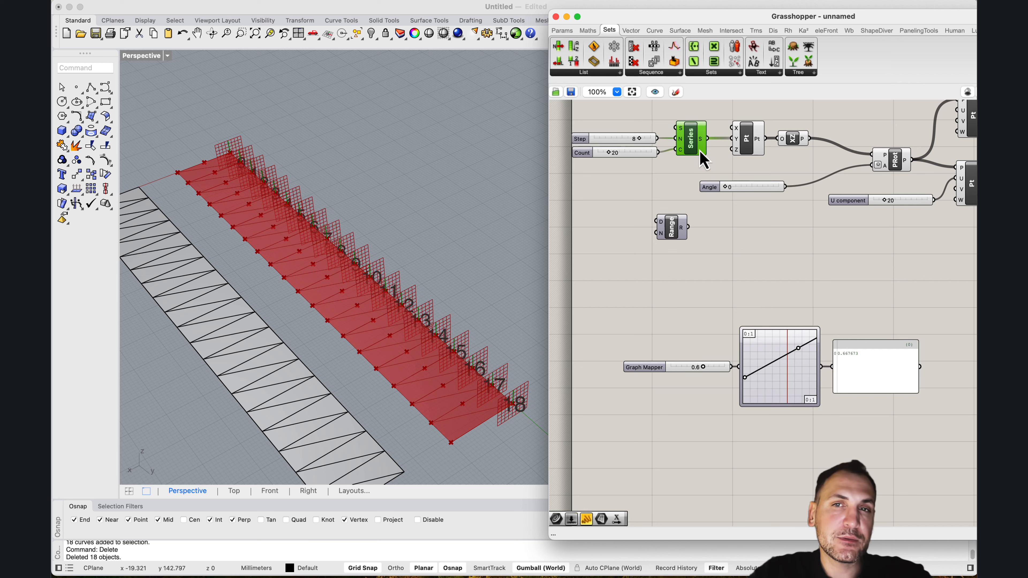
{"action": "left_click_drag", "start_coordinate": [694, 138], "coordinate": [776, 254], "text": "alt"}
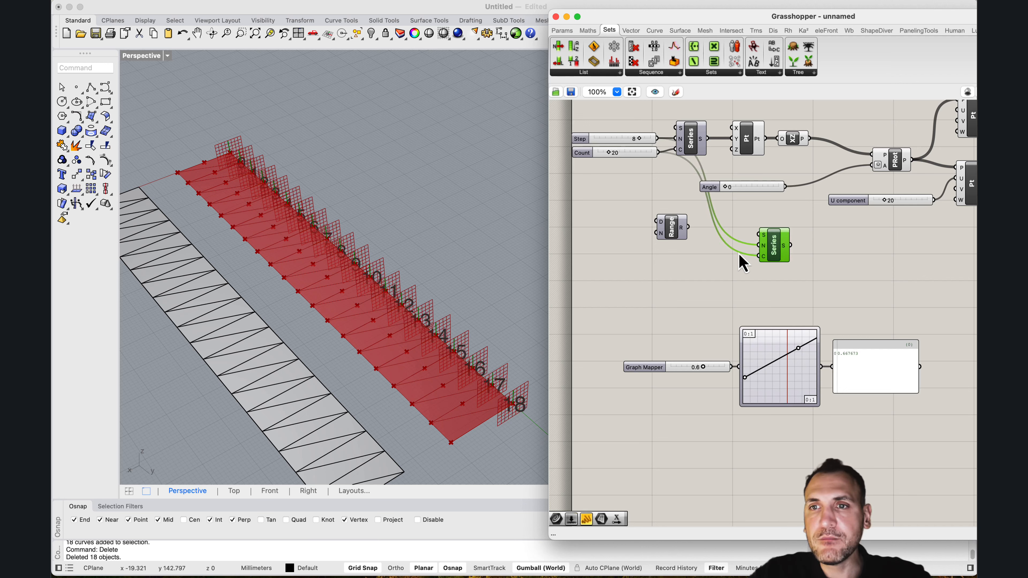
{"action": "left_click", "coordinate": [677, 229]}
{"action": "key", "text": "Delete"}
{"action": "scroll", "coordinate": [693, 269], "scroll_direction": "up", "scroll_amount": 3}
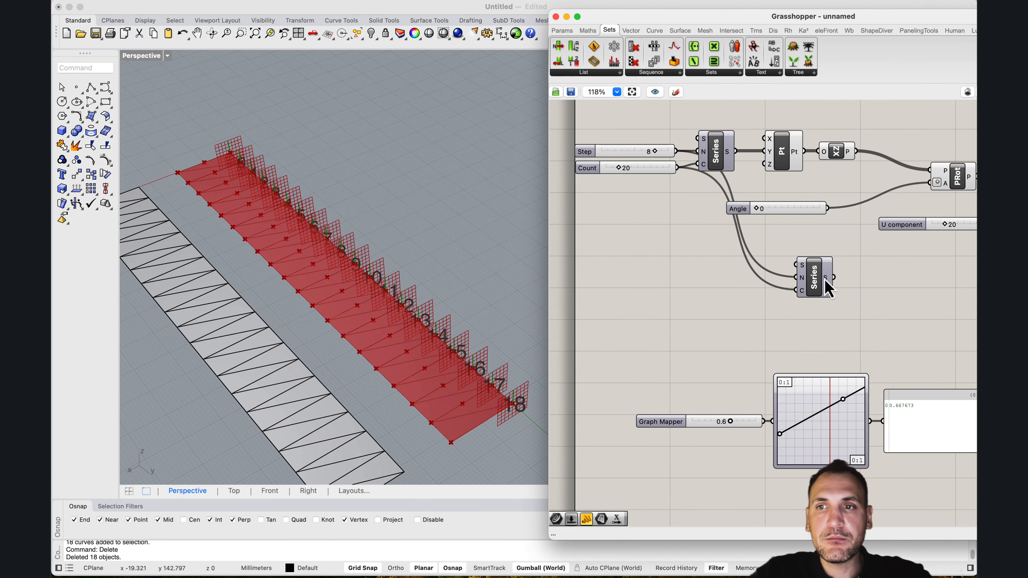
{"action": "mouse_move", "coordinate": [829, 279]}
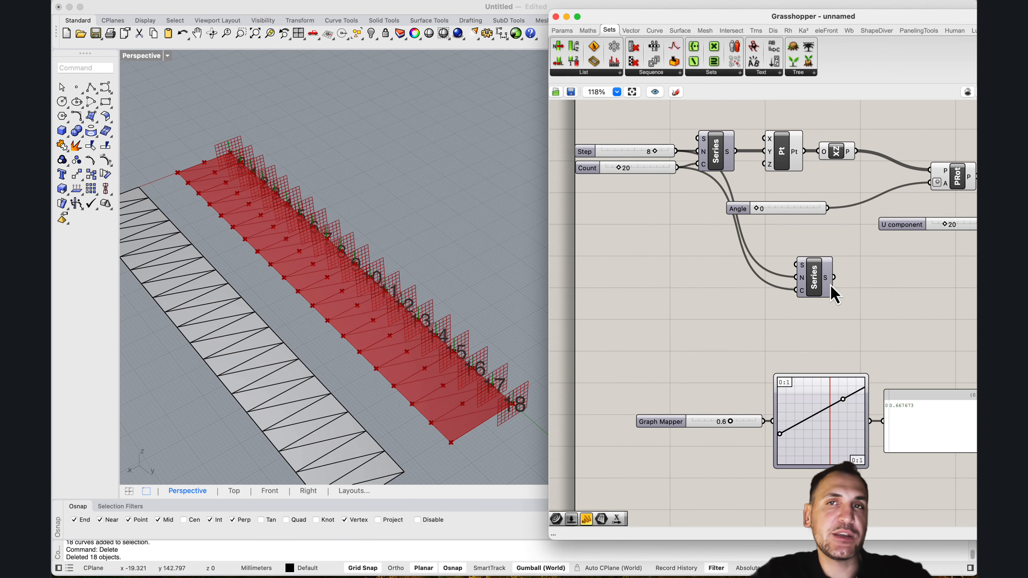
{"action": "left_click_drag", "start_coordinate": [814, 288], "coordinate": [787, 283]}
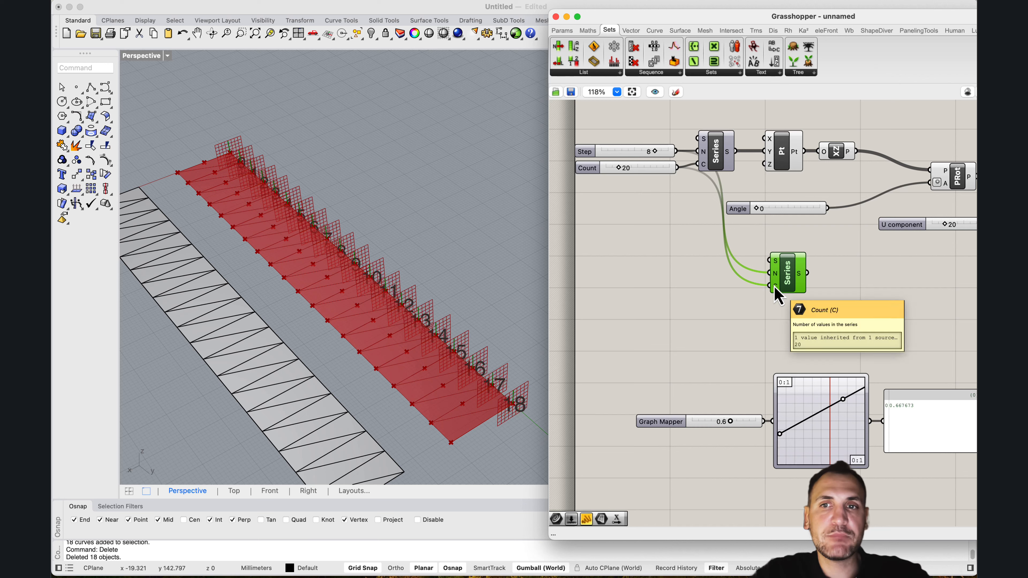
Add a number slider set to 5, connect it to the copied Series' step input, and check the series output.
{"action": "double_click", "coordinate": [653, 273]}
{"action": "type", "text": "5"}
{"action": "key", "text": "Return"}
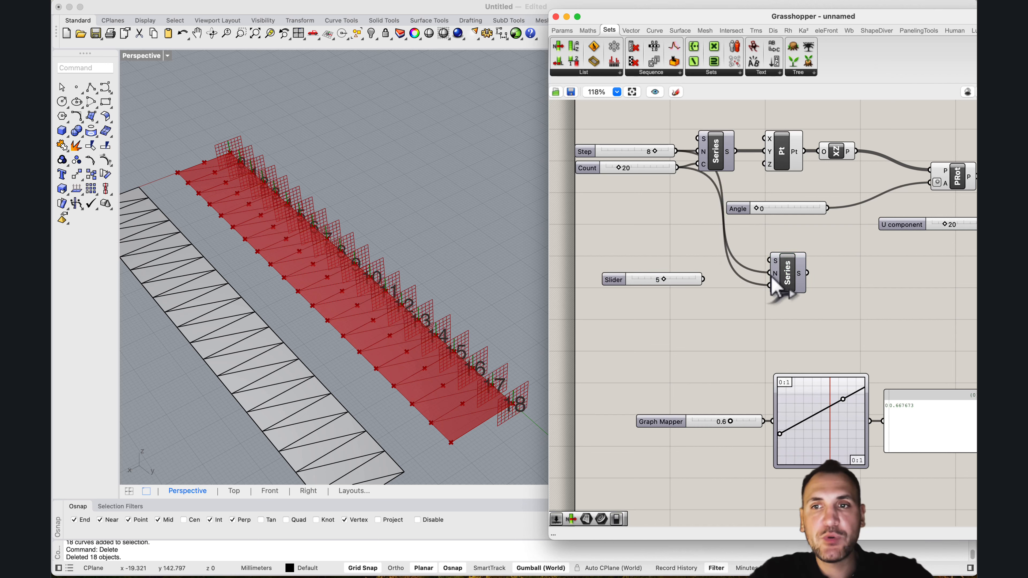
{"action": "left_click_drag", "start_coordinate": [769, 274], "coordinate": [704, 281]}
{"action": "left_click_drag", "start_coordinate": [687, 283], "coordinate": [704, 276]}
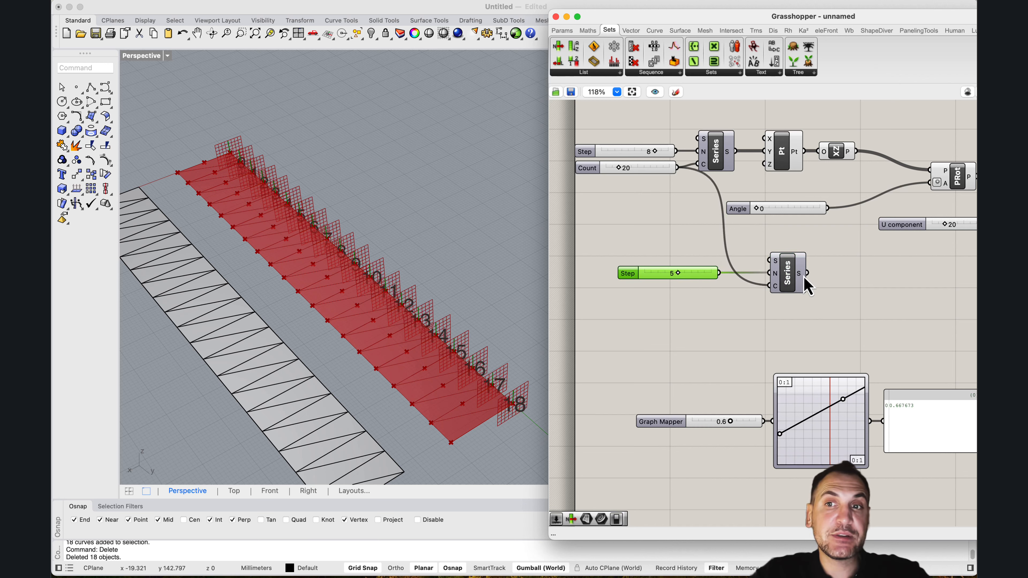
{"action": "mouse_move", "coordinate": [801, 275]}
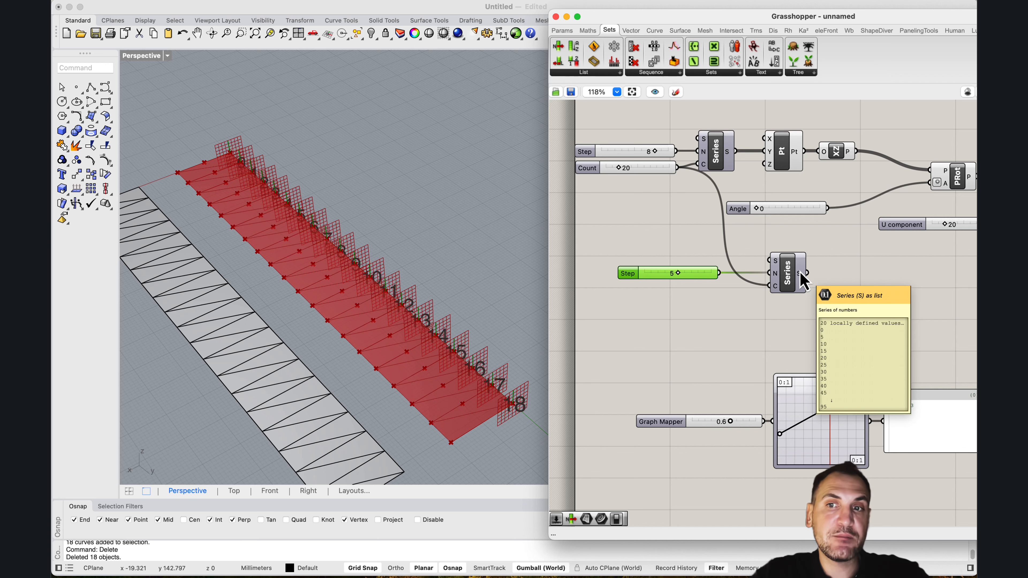
Connect the copied Series' output to the plane rotation component's angle input, replacing the Angle slider.
{"action": "right_click_drag", "start_coordinate": [856, 285], "coordinate": [775, 294]}
{"action": "scroll", "coordinate": [776, 294], "scroll_direction": "down", "scroll_amount": 2}
{"action": "left_click_drag", "start_coordinate": [741, 294], "coordinate": [847, 218]}
{"action": "right_click_drag", "start_coordinate": [409, 278], "coordinate": [308, 185]}
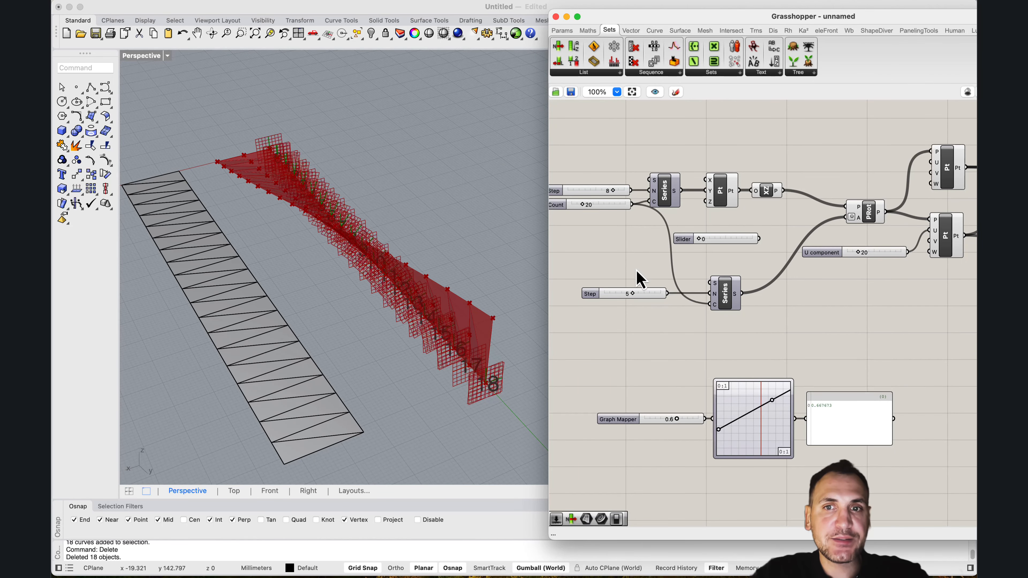
Set the copied Series' Step slider to 10 and inspect the twisted strip in the Rhino viewport.
{"action": "left_click_drag", "start_coordinate": [635, 298], "coordinate": [673, 303]}
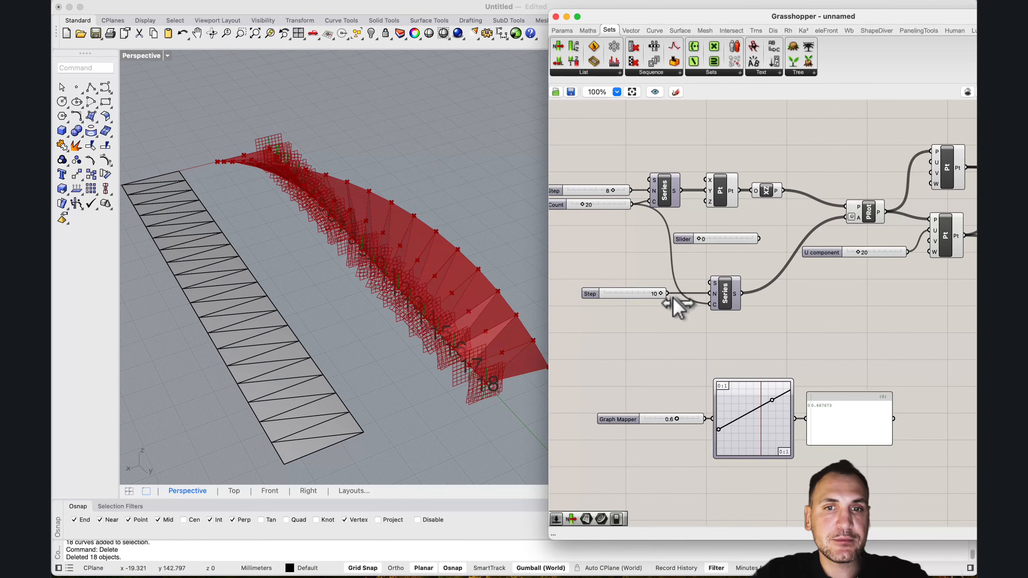
{"action": "scroll", "coordinate": [436, 271], "scroll_direction": "down", "scroll_amount": 5}
{"action": "scroll", "coordinate": [379, 214], "scroll_direction": "up", "scroll_amount": 3}
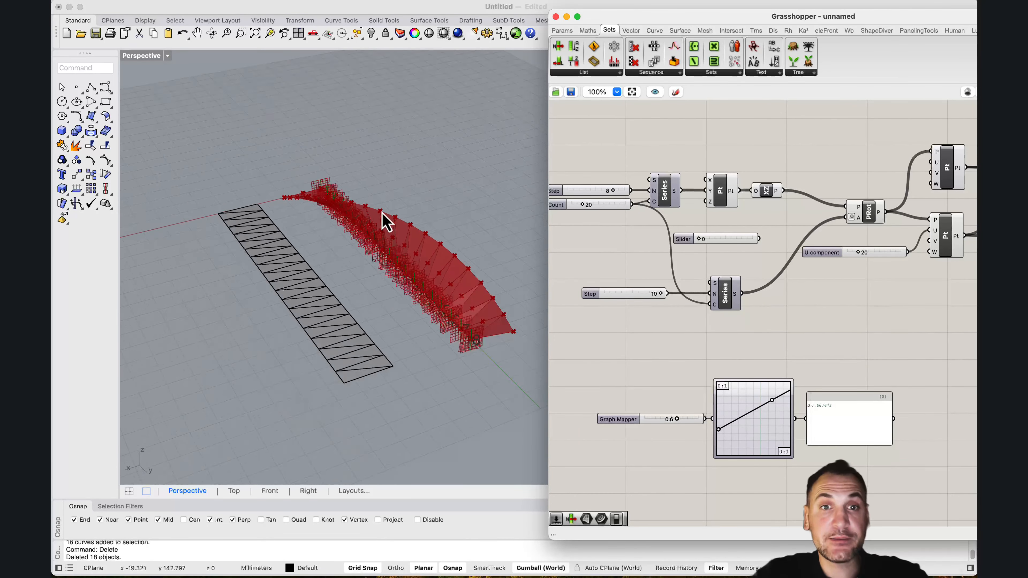
{"action": "scroll", "coordinate": [430, 237], "scroll_direction": "up", "scroll_amount": 2}
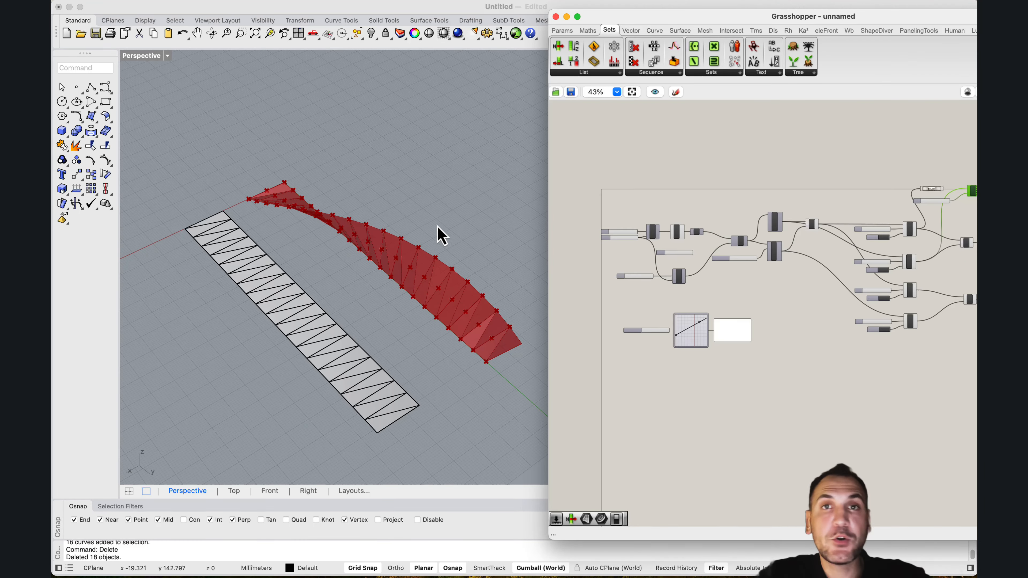
{"action": "scroll", "coordinate": [432, 195], "scroll_direction": "up", "scroll_amount": 2}
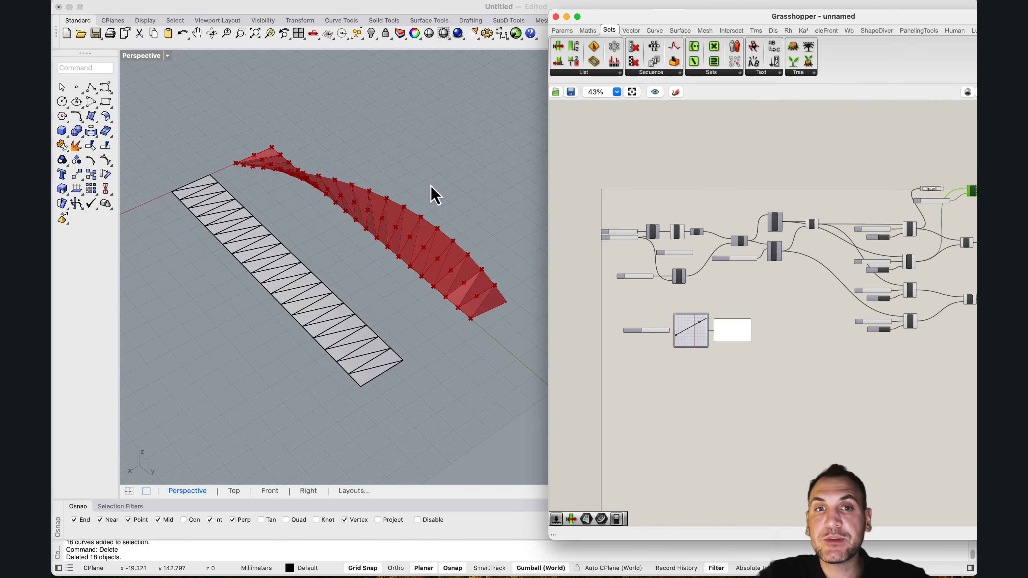
{"action": "scroll", "coordinate": [416, 206], "scroll_direction": "down", "scroll_amount": 2}
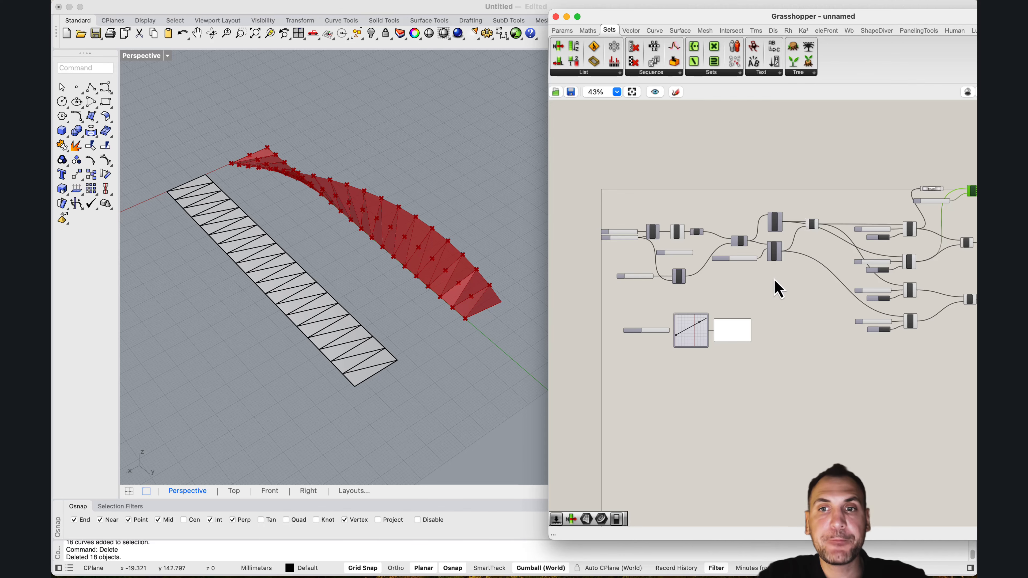
Move the Graph Mapper's input slider farther away from the mapper to make room.
{"action": "scroll", "coordinate": [776, 287], "scroll_direction": "up", "scroll_amount": 5}
{"action": "right_click_drag", "start_coordinate": [673, 313], "coordinate": [729, 278]}
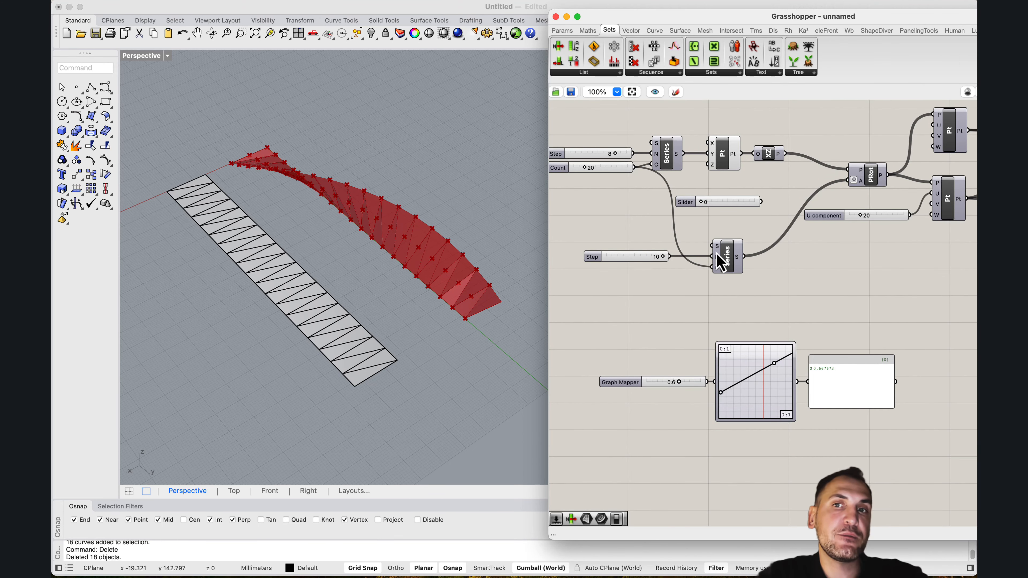
{"action": "right_click_drag", "start_coordinate": [758, 314], "coordinate": [776, 309]}
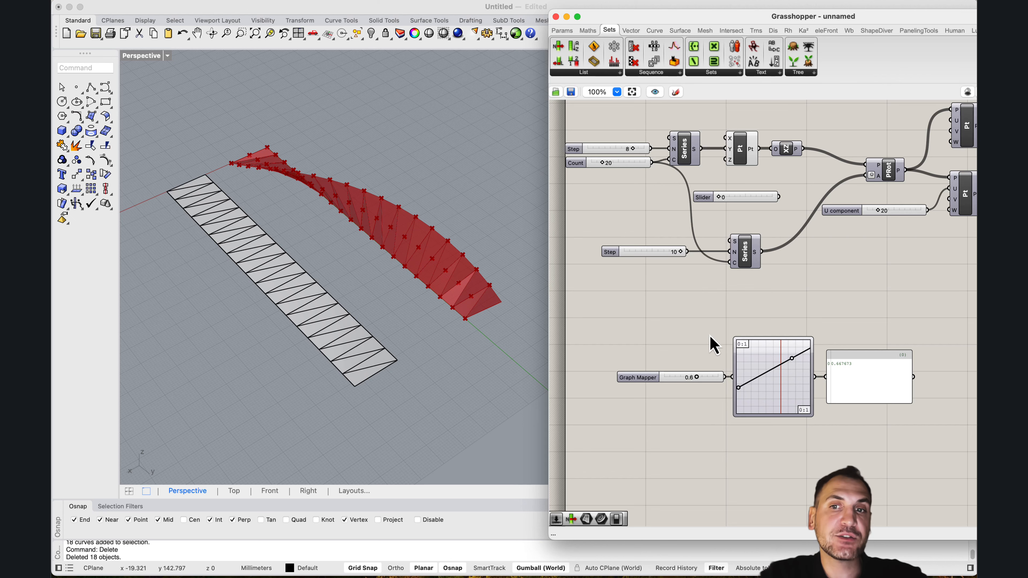
{"action": "left_click_drag", "start_coordinate": [719, 383], "coordinate": [681, 381]}
{"action": "right_click_drag", "start_coordinate": [671, 346], "coordinate": [683, 328]}
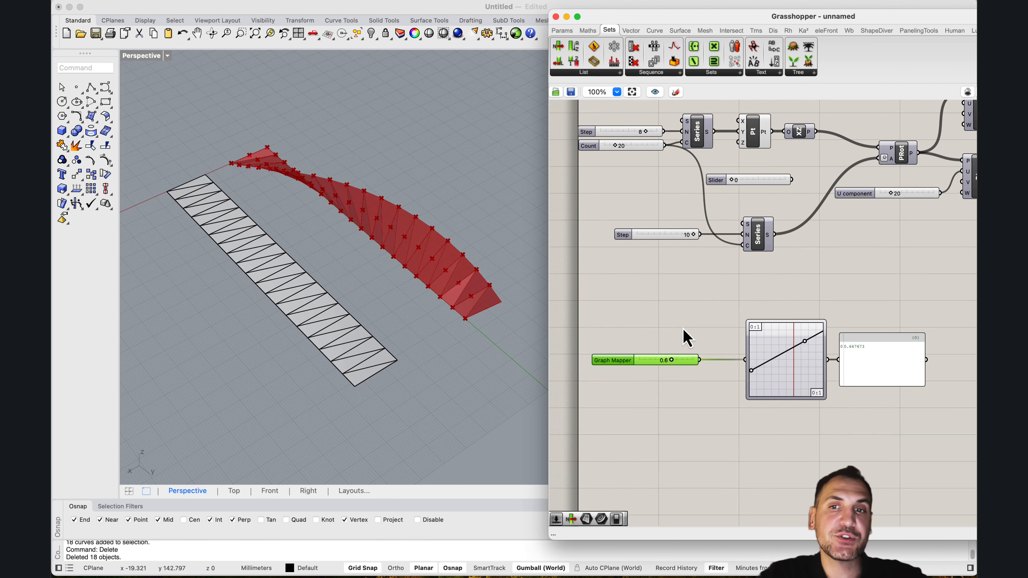
Add a Range component just above the Graph Mapper's input slider.
{"action": "scroll", "coordinate": [792, 373], "scroll_direction": "up", "scroll_amount": 5}
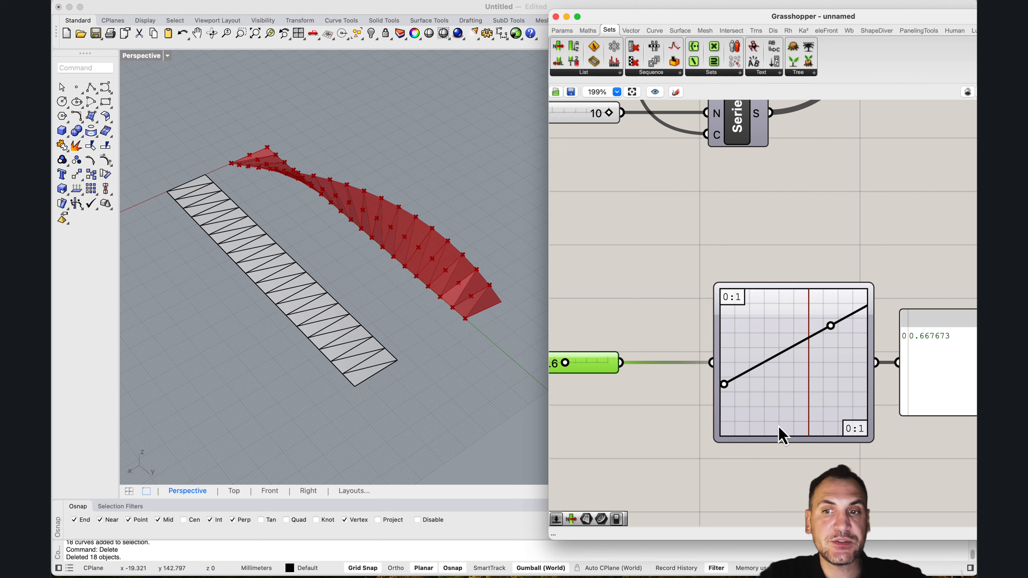
{"action": "scroll", "coordinate": [787, 391], "scroll_direction": "down", "scroll_amount": 3}
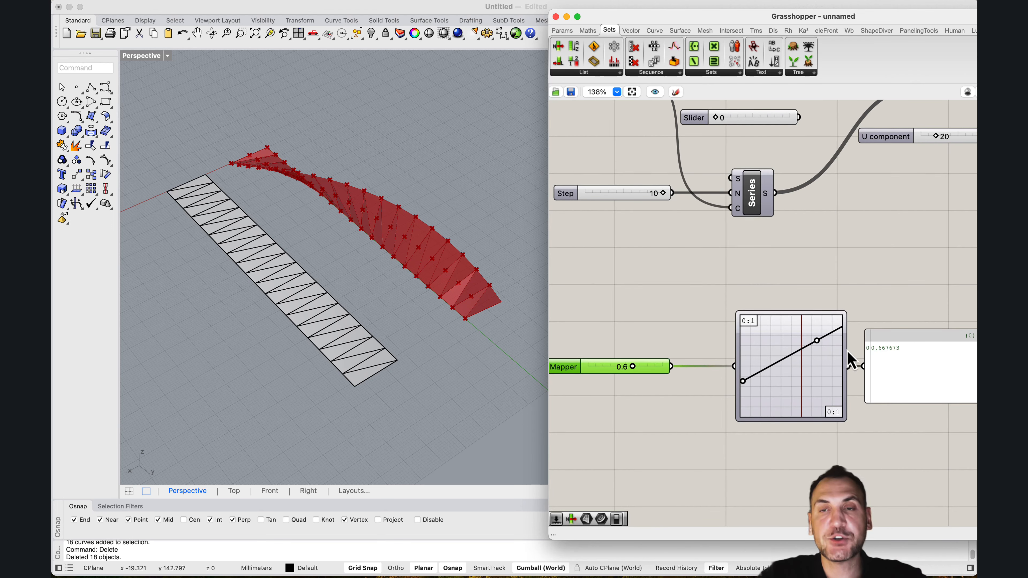
{"action": "right_click_drag", "start_coordinate": [677, 292], "coordinate": [735, 306]}
{"action": "double_click", "coordinate": [696, 329]}
{"action": "type", "text": "range"}
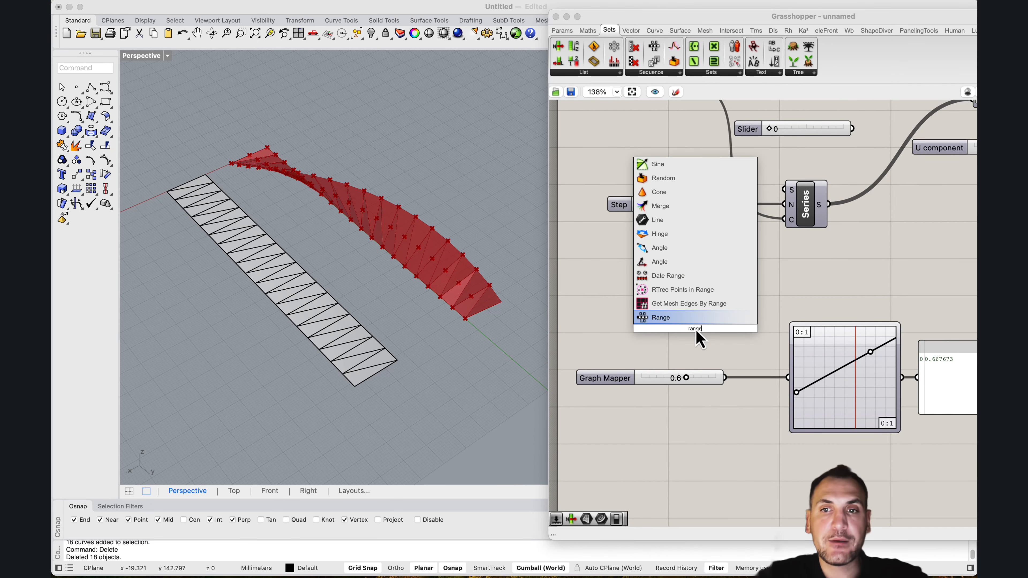
{"action": "left_click", "coordinate": [693, 318]}
Connect the Count slider to the new Range component's number-of-steps input.
{"action": "scroll", "coordinate": [720, 294], "scroll_direction": "down", "scroll_amount": 5}
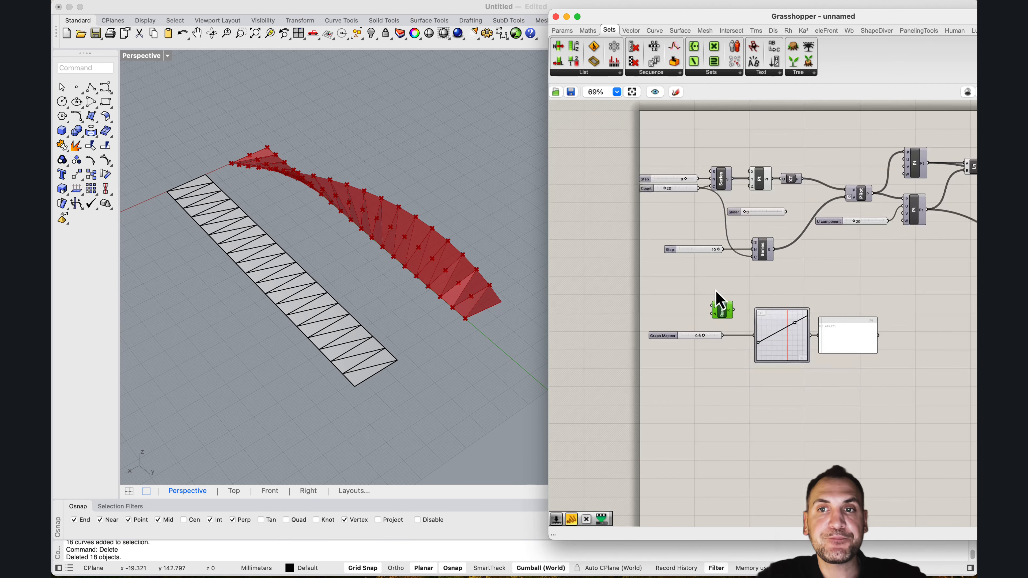
{"action": "right_click_drag", "start_coordinate": [716, 300], "coordinate": [711, 328]}
{"action": "scroll", "coordinate": [711, 330], "scroll_direction": "up", "scroll_amount": 3}
{"action": "right_click_drag", "start_coordinate": [708, 266], "coordinate": [719, 292]}
{"action": "left_click_drag", "start_coordinate": [691, 190], "coordinate": [714, 373]}
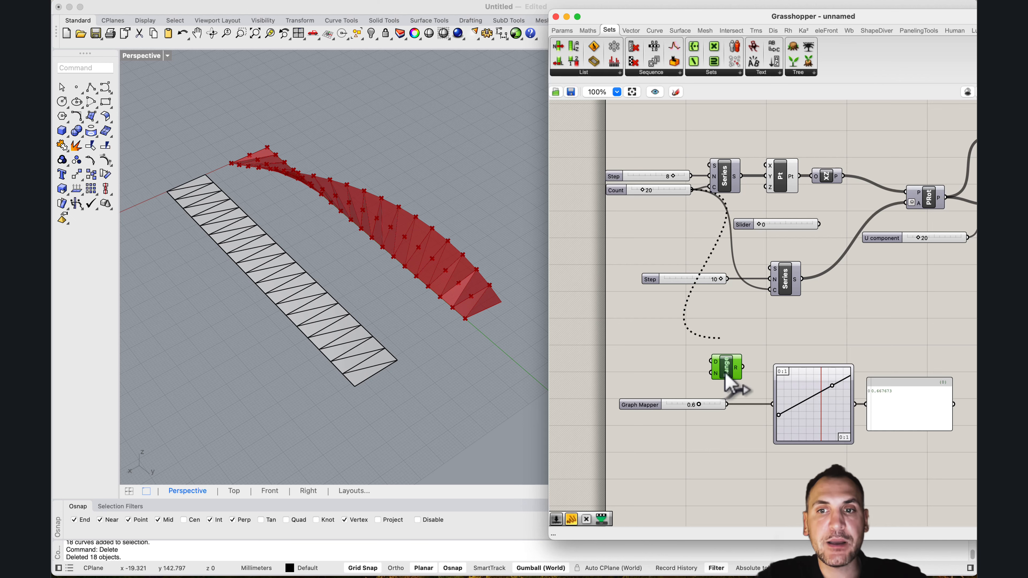
Inspect the Range component's output values and its connection to the Count slider.
{"action": "scroll", "coordinate": [729, 367], "scroll_direction": "up", "scroll_amount": 6}
{"action": "scroll", "coordinate": [704, 276], "scroll_direction": "down", "scroll_amount": 5}
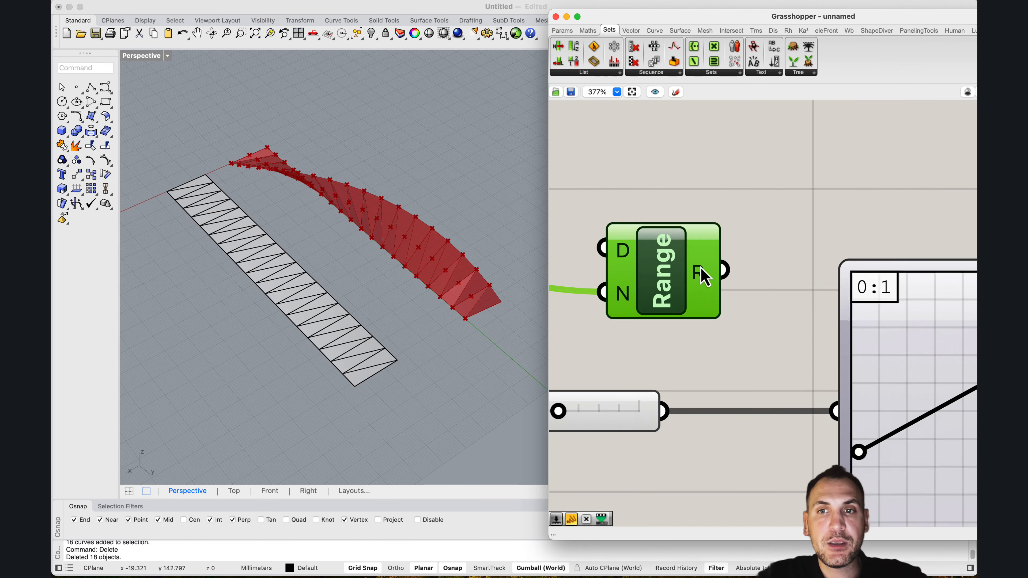
{"action": "mouse_move", "coordinate": [707, 276]}
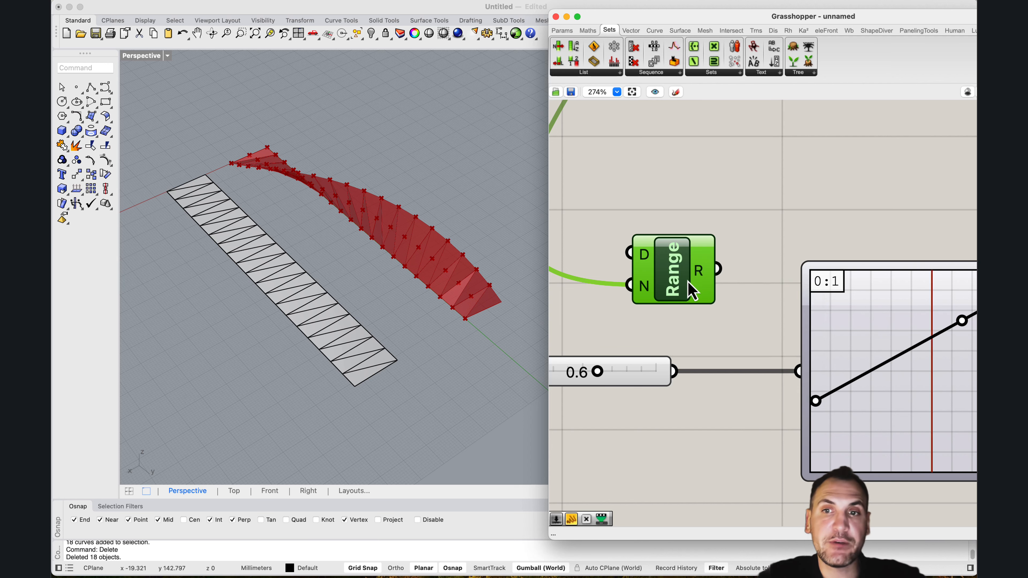
{"action": "scroll", "coordinate": [733, 283], "scroll_direction": "down", "scroll_amount": 2}
{"action": "right_click_drag", "start_coordinate": [731, 282], "coordinate": [777, 279]}
{"action": "left_click_drag", "start_coordinate": [741, 277], "coordinate": [740, 285]}
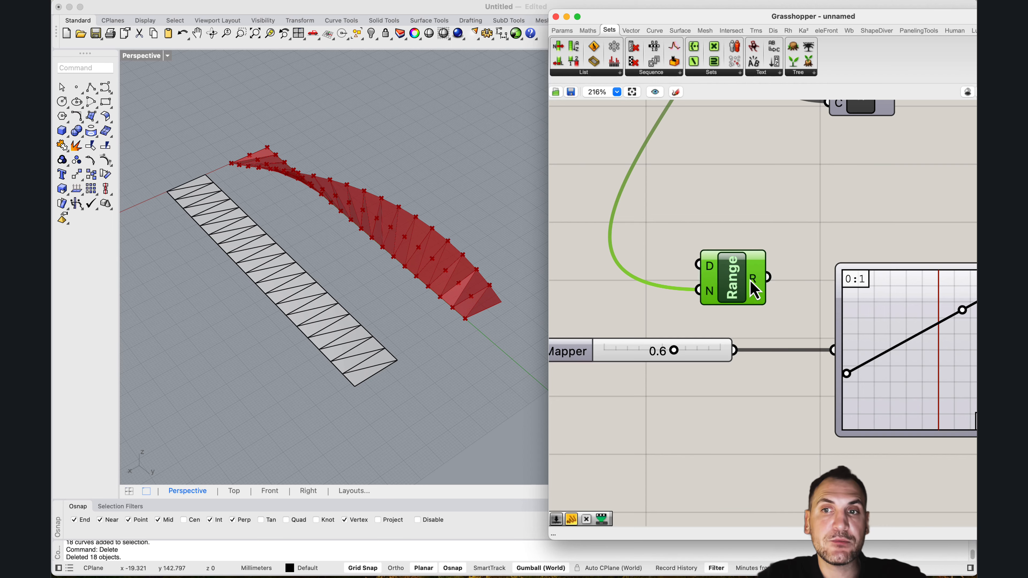
{"action": "scroll", "coordinate": [749, 280], "scroll_direction": "down", "scroll_amount": 3}
{"action": "scroll", "coordinate": [689, 280], "scroll_direction": "up", "scroll_amount": 3}
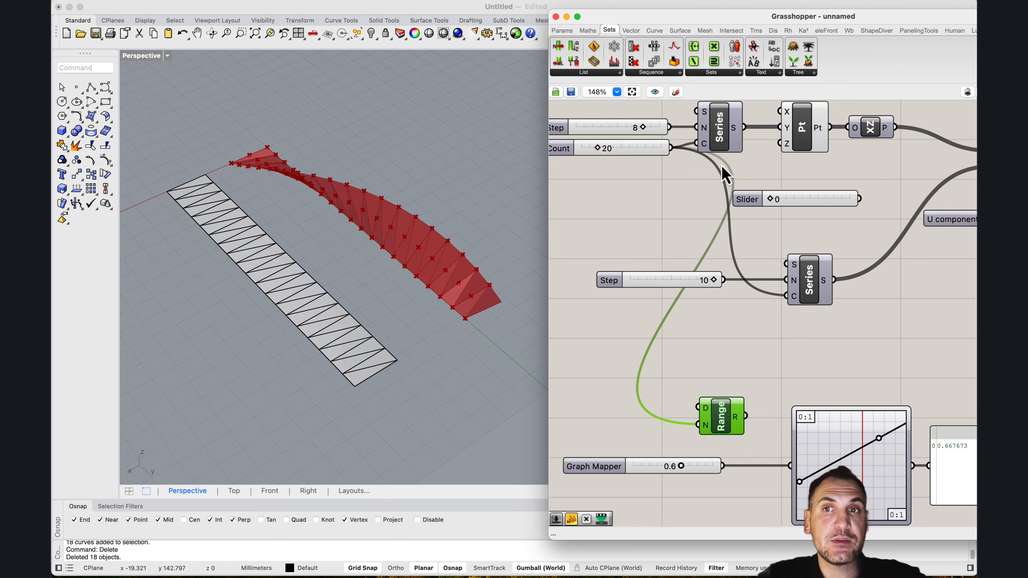
{"action": "scroll", "coordinate": [760, 314], "scroll_direction": "down", "scroll_amount": 3}
{"action": "scroll", "coordinate": [719, 340], "scroll_direction": "up", "scroll_amount": 2}
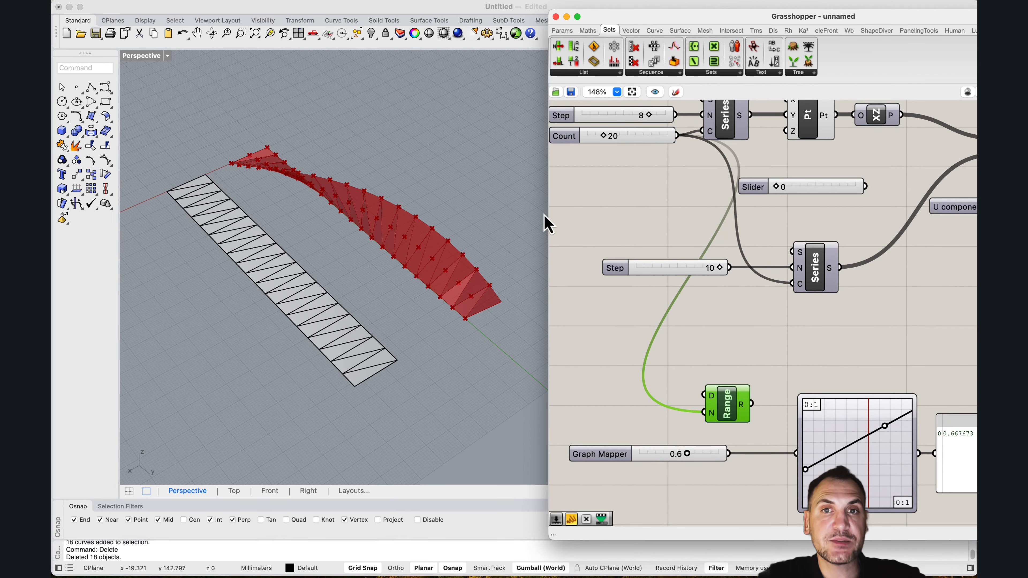
Apply the expression x-1 to the Range component's number-of-steps input.
{"action": "left_click_drag", "start_coordinate": [481, 200], "coordinate": [488, 200]}
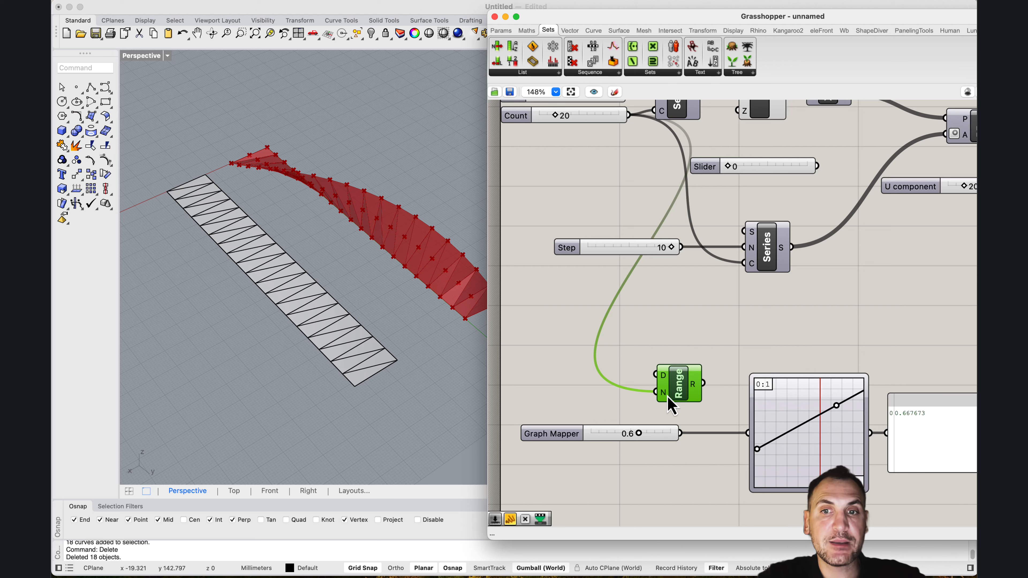
{"action": "right_click", "coordinate": [747, 263]}
{"action": "left_click", "coordinate": [769, 298]}
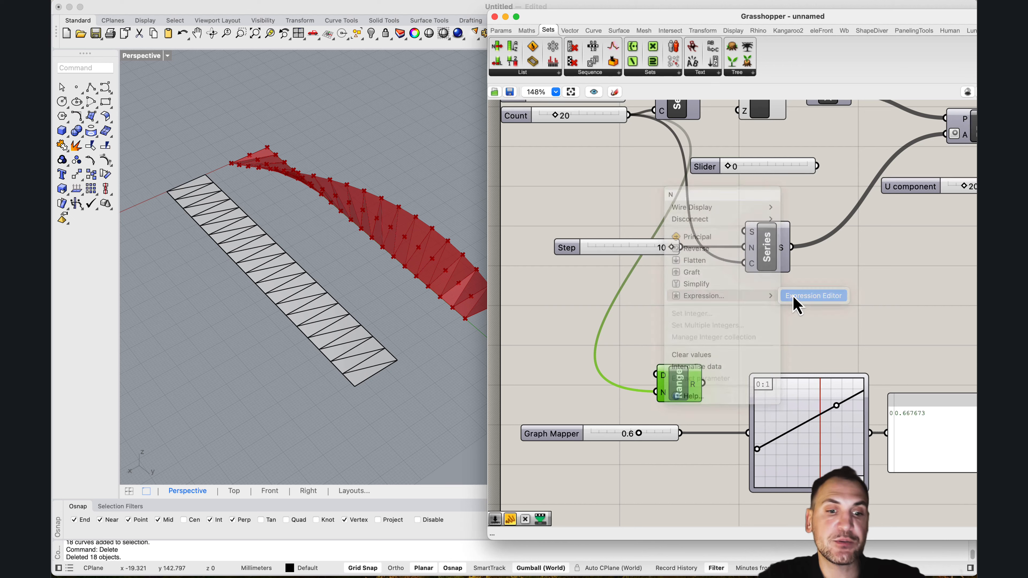
{"action": "type", "text": "x-1"}
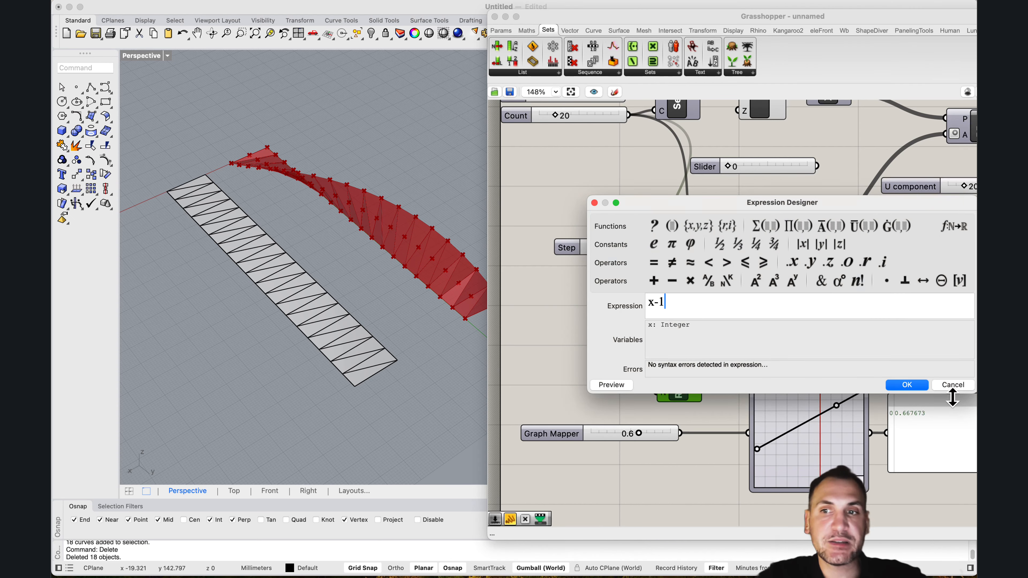
{"action": "left_click", "coordinate": [906, 385]}
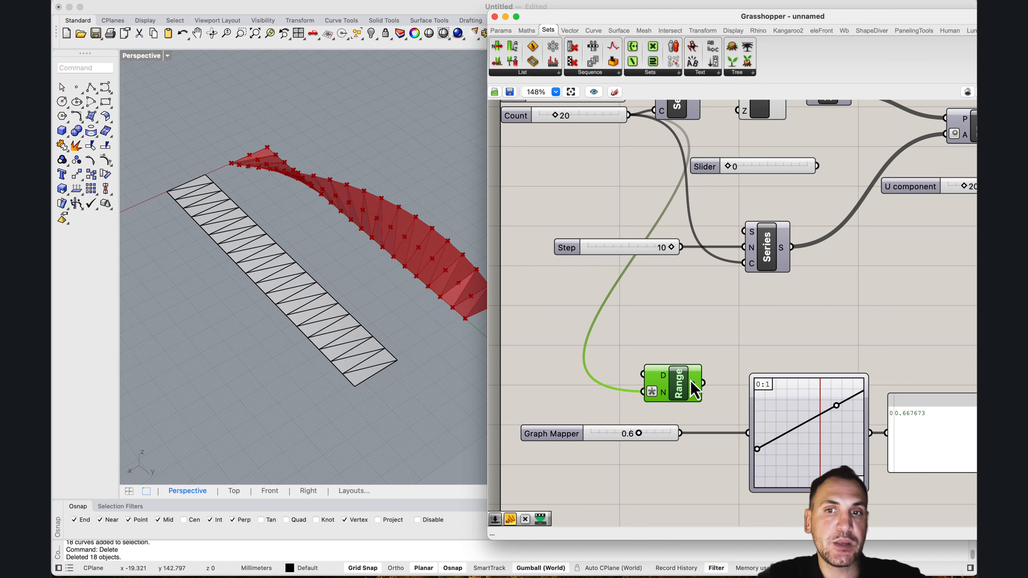
{"action": "mouse_move", "coordinate": [693, 381]}
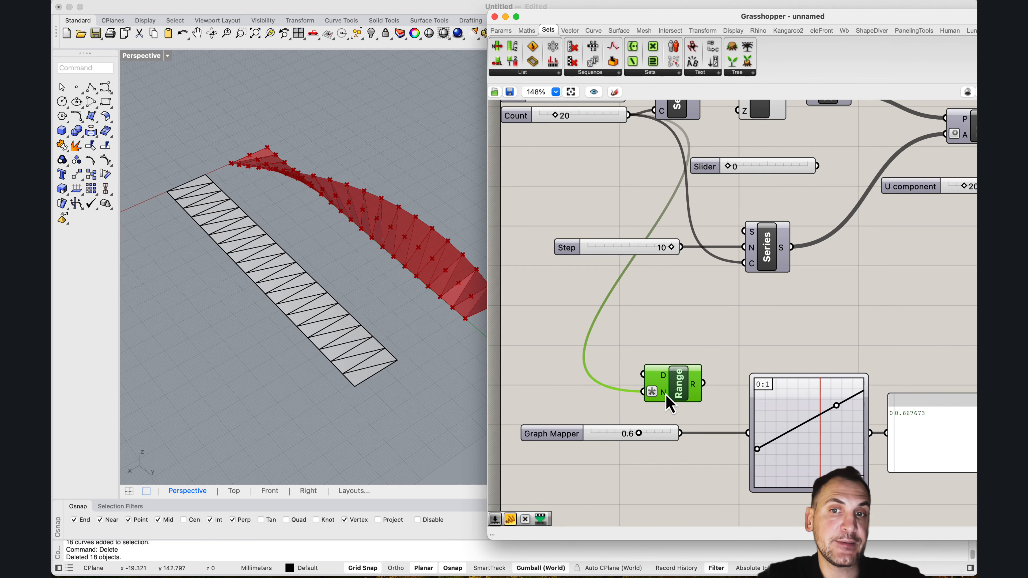
Feed the Range output into the Graph Mapper and delete the number slider that was driving it.
{"action": "right_click_drag", "start_coordinate": [699, 392], "coordinate": [628, 356]}
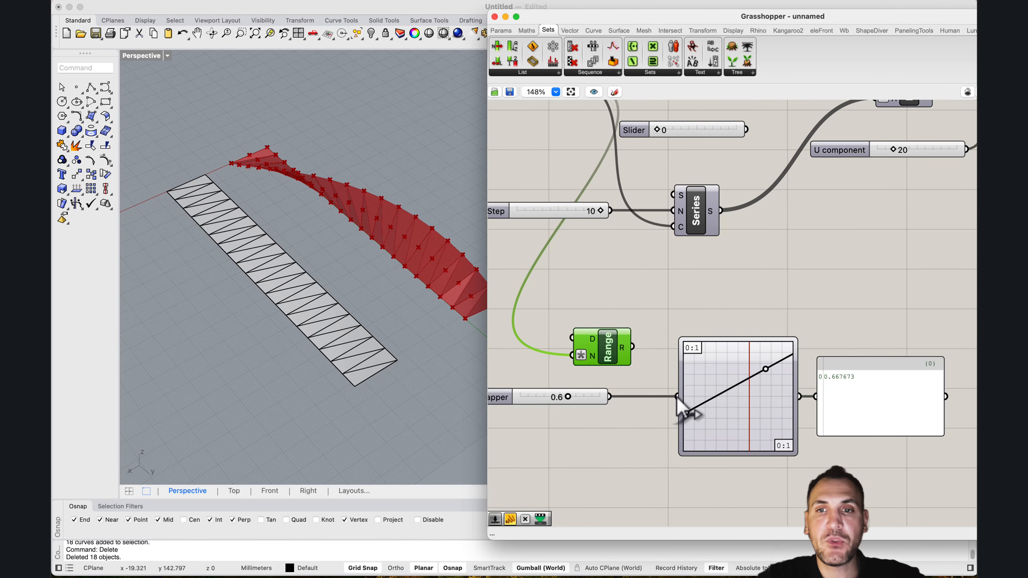
{"action": "left_click_drag", "start_coordinate": [677, 396], "coordinate": [622, 396]}
{"action": "left_click", "coordinate": [602, 395]}
{"action": "key", "text": "Delete"}
{"action": "scroll", "coordinate": [721, 344], "scroll_direction": "right", "scroll_amount": 5}
{"action": "scroll", "coordinate": [689, 400], "scroll_direction": "down", "scroll_amount": 3}
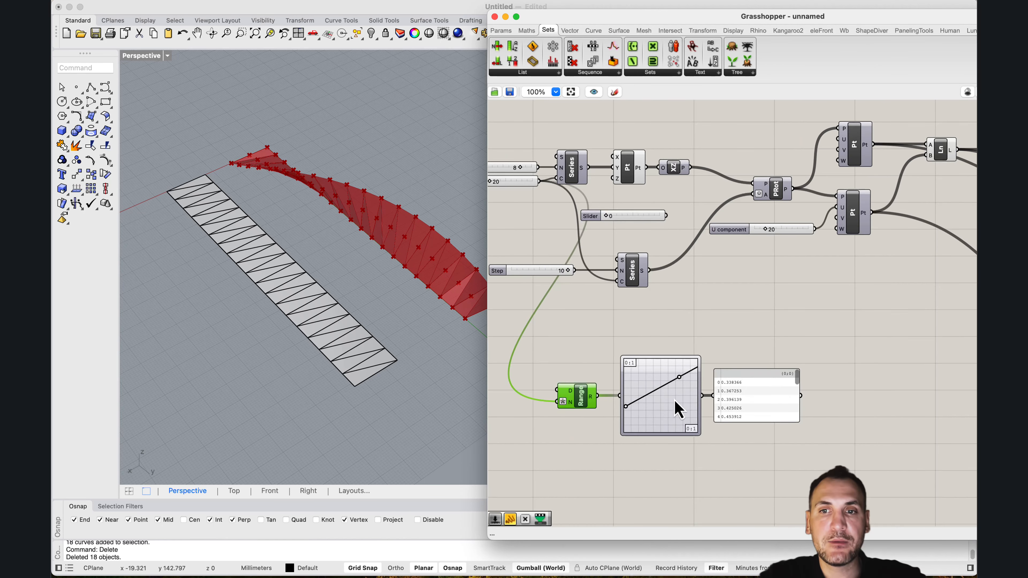
Add a Multiplication component below the output panel and connect the Graph Mapper's output to its A input.
{"action": "scroll", "coordinate": [756, 332], "scroll_direction": "up", "scroll_amount": 3}
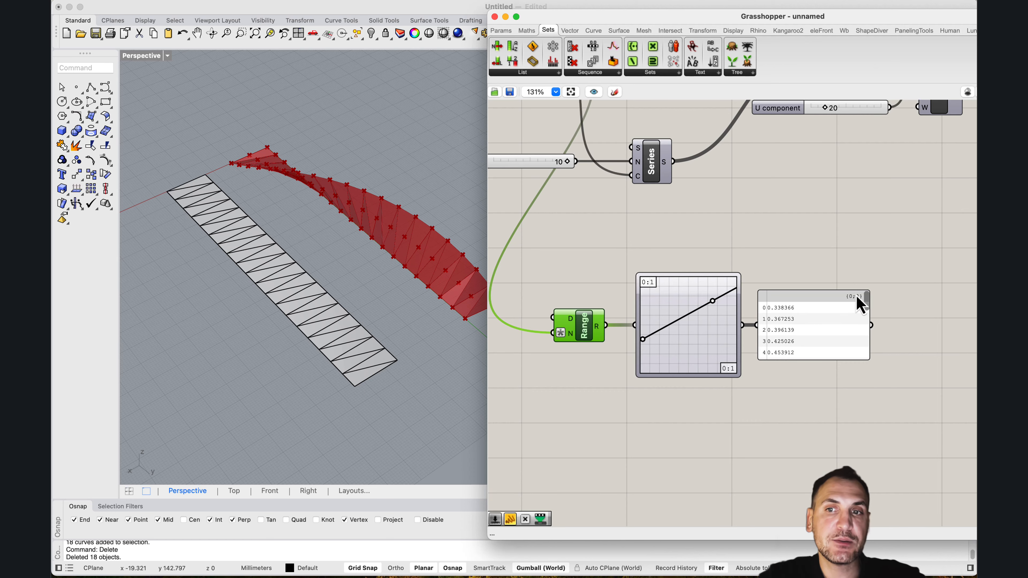
{"action": "scroll", "coordinate": [863, 298], "scroll_direction": "up", "scroll_amount": 6}
{"action": "scroll", "coordinate": [863, 298], "scroll_direction": "right", "scroll_amount": 2}
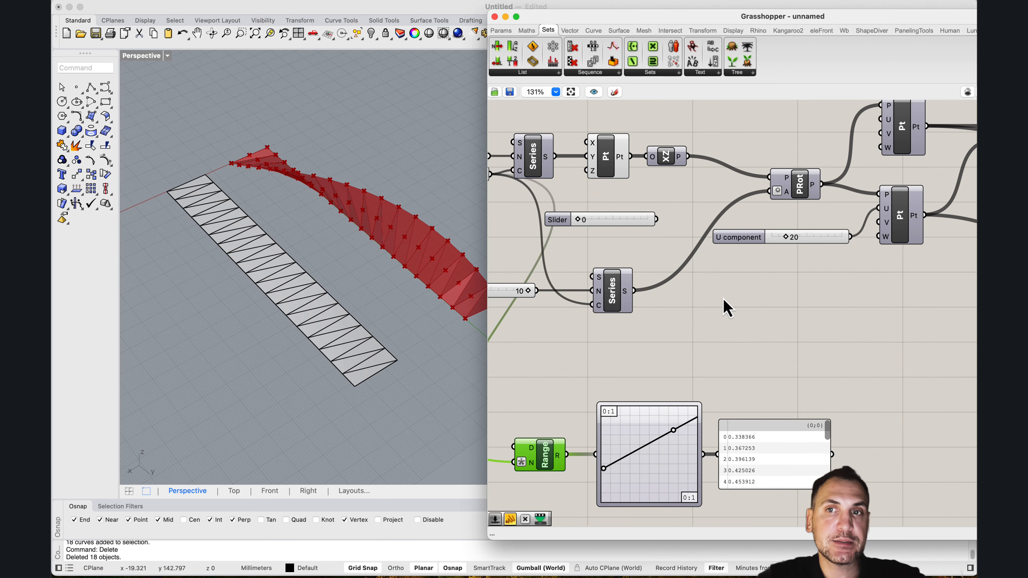
{"action": "scroll", "coordinate": [728, 309], "scroll_direction": "down", "scroll_amount": 4}
{"action": "scroll", "coordinate": [727, 309], "scroll_direction": "left", "scroll_amount": 2}
{"action": "left_click", "coordinate": [828, 376]}
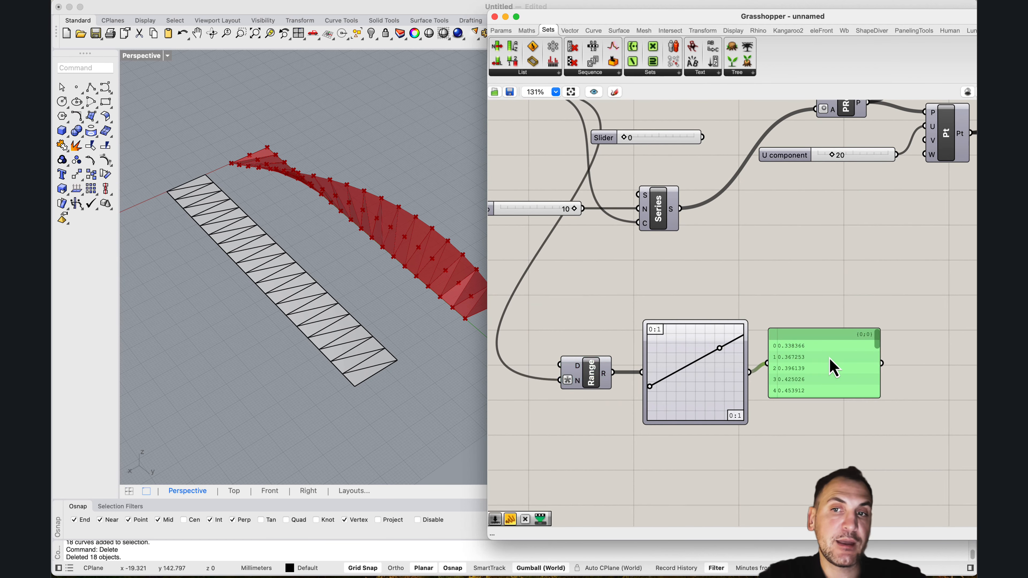
{"action": "scroll", "coordinate": [765, 268], "scroll_direction": "down", "scroll_amount": 2}
{"action": "double_click", "coordinate": [797, 416]}
{"action": "type", "text": "multiplication"}
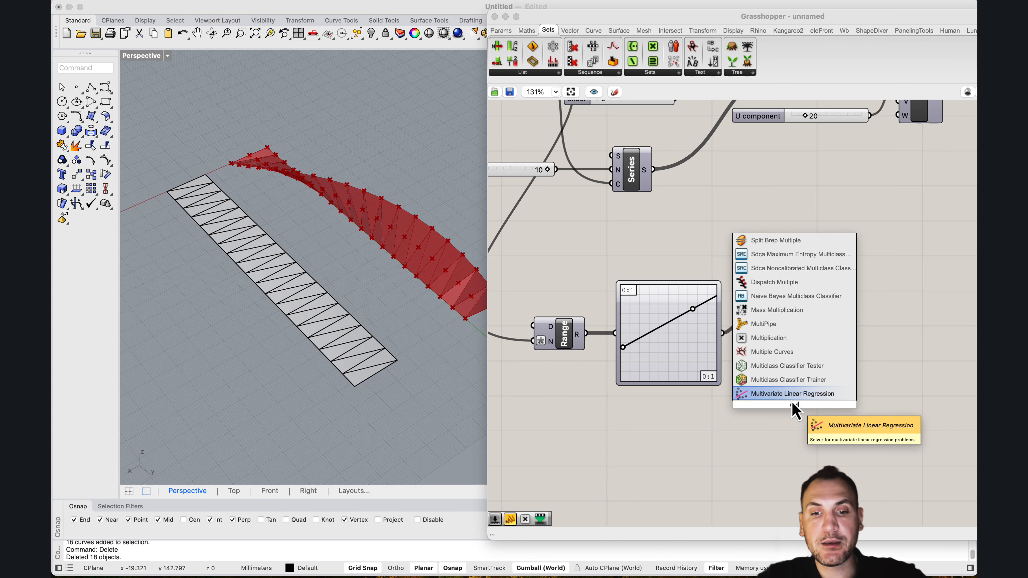
{"action": "key", "text": "Return"}
{"action": "left_click_drag", "start_coordinate": [722, 333], "coordinate": [774, 397]}
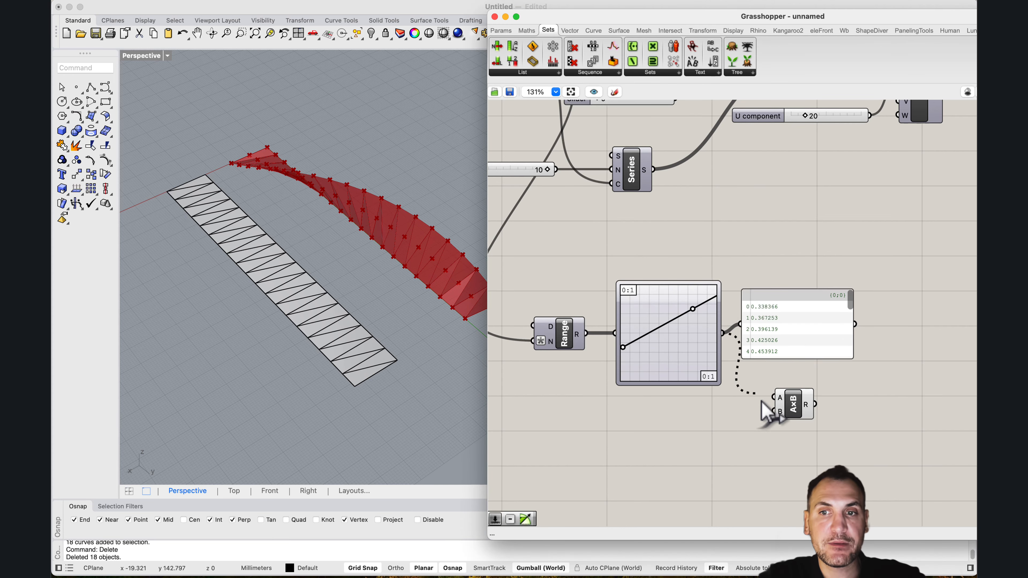
Create a number slider set to 360 below the Graph Mapper and connect it to the Multiplication's B input.
{"action": "scroll", "coordinate": [707, 420], "scroll_direction": "down", "scroll_amount": 2}
{"action": "scroll", "coordinate": [707, 420], "scroll_direction": "left", "scroll_amount": 2}
{"action": "double_click", "coordinate": [652, 401]}
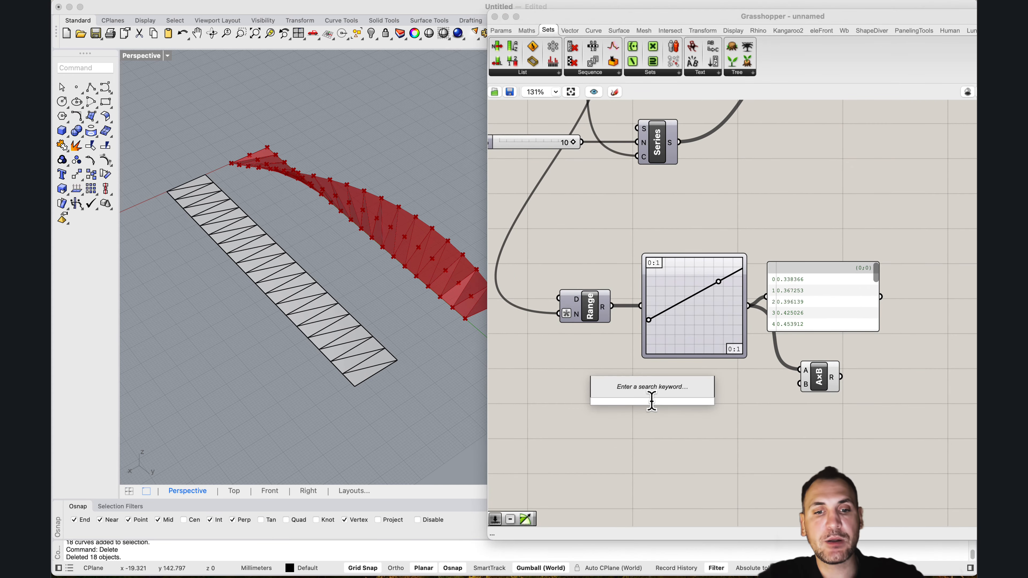
{"action": "key", "text": "Return"}
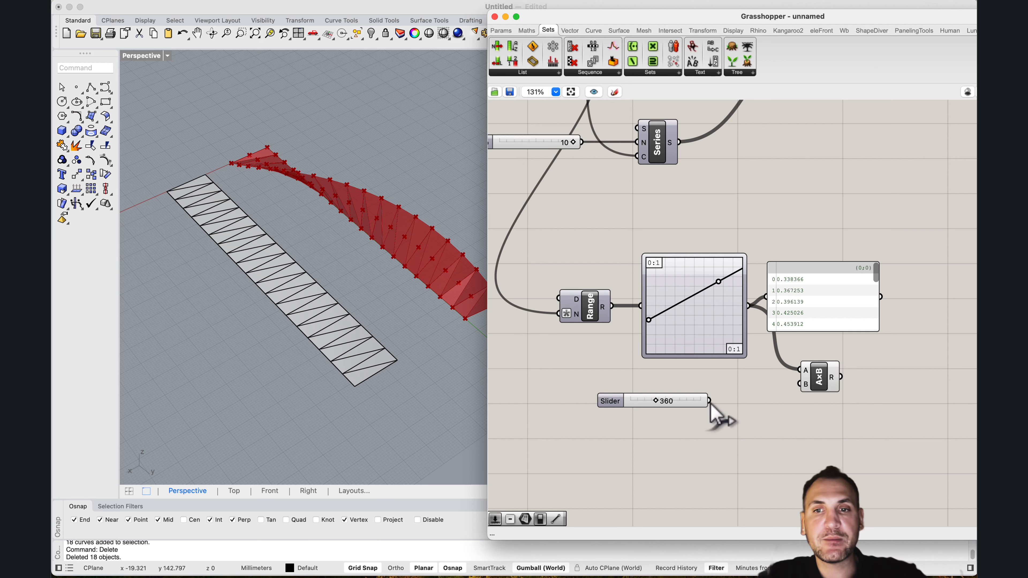
{"action": "mouse_move", "coordinate": [714, 401]}
{"action": "left_mouse_down"}
{"action": "mouse_move", "coordinate": [807, 395]}
{"action": "mouse_move", "coordinate": [800, 384]}
{"action": "mouse_move", "coordinate": [728, 403]}
{"action": "left_mouse_up"}
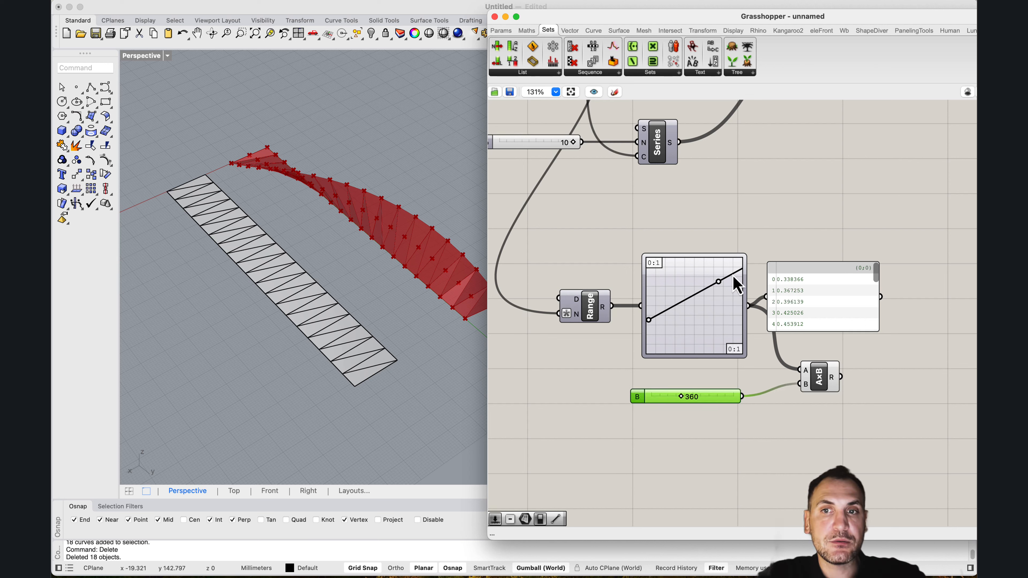
Stretch the Graph Mapper's line diagonally from the 0,0 corner to the 1,1 corner.
{"action": "left_click_drag", "start_coordinate": [878, 269], "coordinate": [745, 259]}
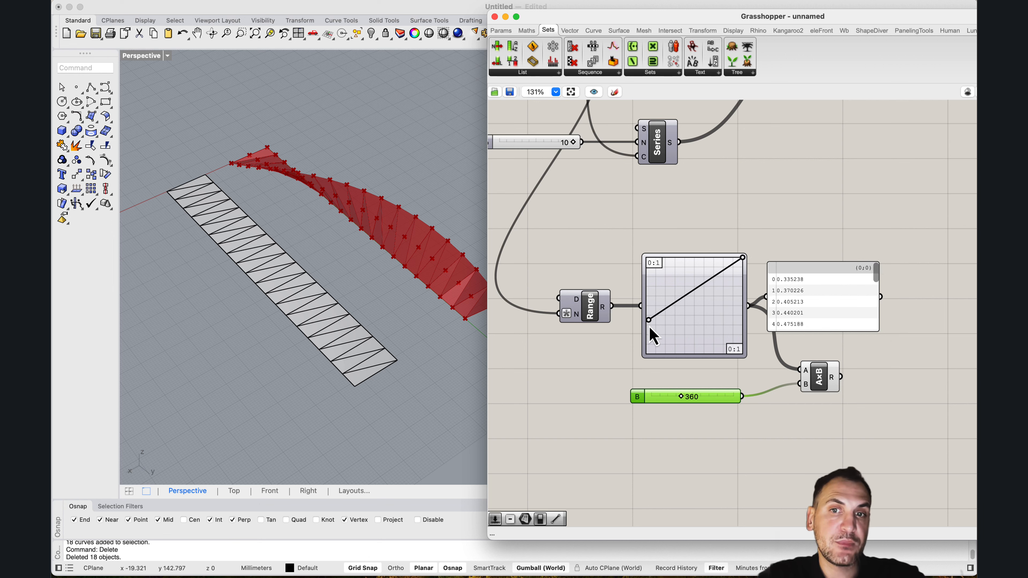
{"action": "left_click_drag", "start_coordinate": [649, 321], "coordinate": [633, 380]}
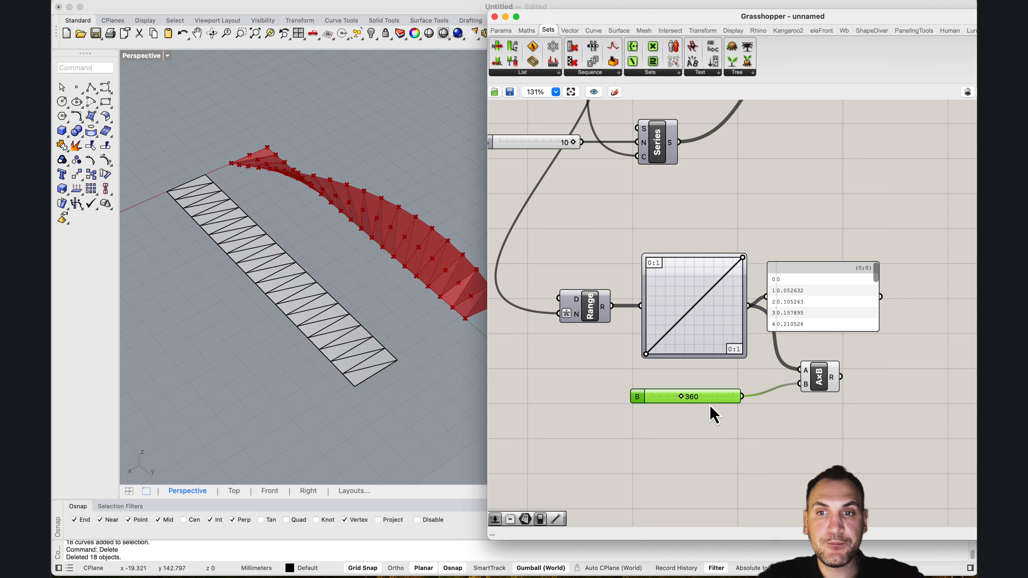
{"action": "scroll", "coordinate": [778, 401], "scroll_direction": "down", "scroll_amount": 3}
{"action": "scroll", "coordinate": [792, 390], "scroll_direction": "up", "scroll_amount": 3}
Replace the Series wire on the plane rotation's angle input with the Multiplication result.
{"action": "left_click", "coordinate": [799, 385]}
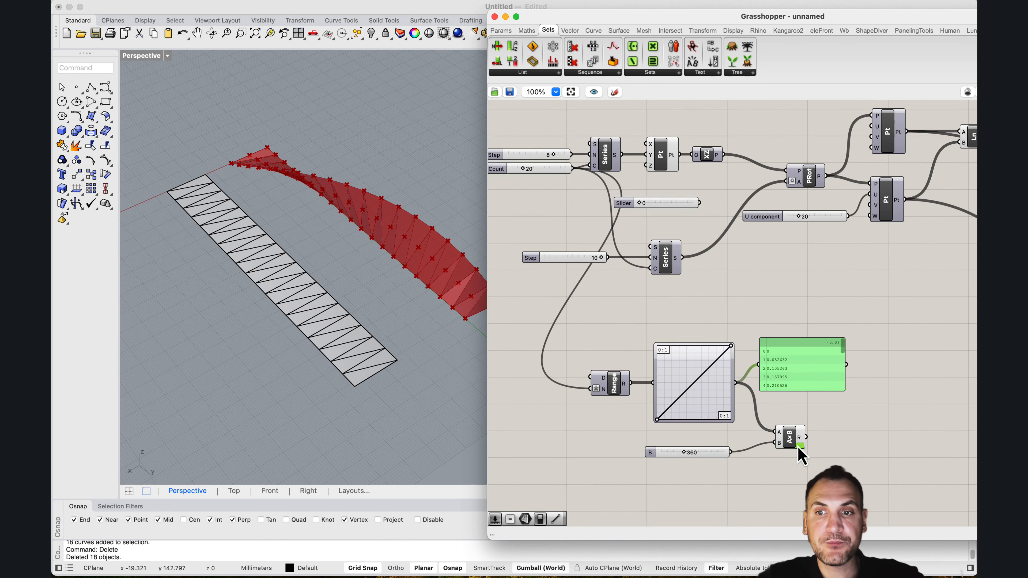
{"action": "left_click", "coordinate": [797, 434]}
{"action": "left_click_drag", "start_coordinate": [806, 437], "coordinate": [788, 181]}
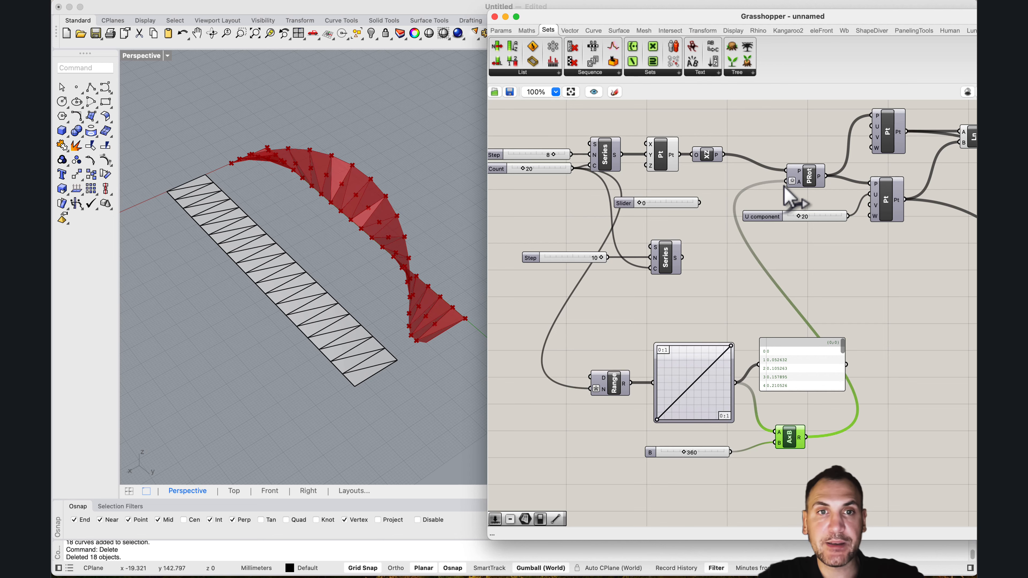
Set the Count slider to 30 and the first Series' Step slider to 5 to refine the twisted strip.
{"action": "right_click_drag", "start_coordinate": [405, 282], "coordinate": [343, 111]}
{"action": "scroll", "coordinate": [344, 111], "scroll_direction": "up", "scroll_amount": 5}
{"action": "scroll", "coordinate": [365, 156], "scroll_direction": "down", "scroll_amount": 6}
{"action": "scroll", "coordinate": [365, 138], "scroll_direction": "up", "scroll_amount": 3}
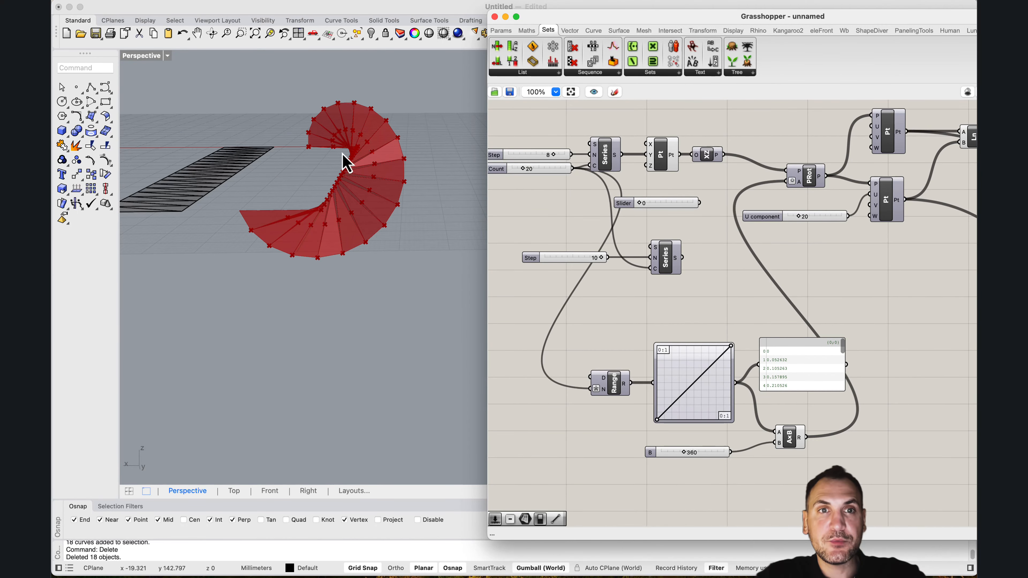
{"action": "scroll", "coordinate": [346, 154], "scroll_direction": "up", "scroll_amount": 3}
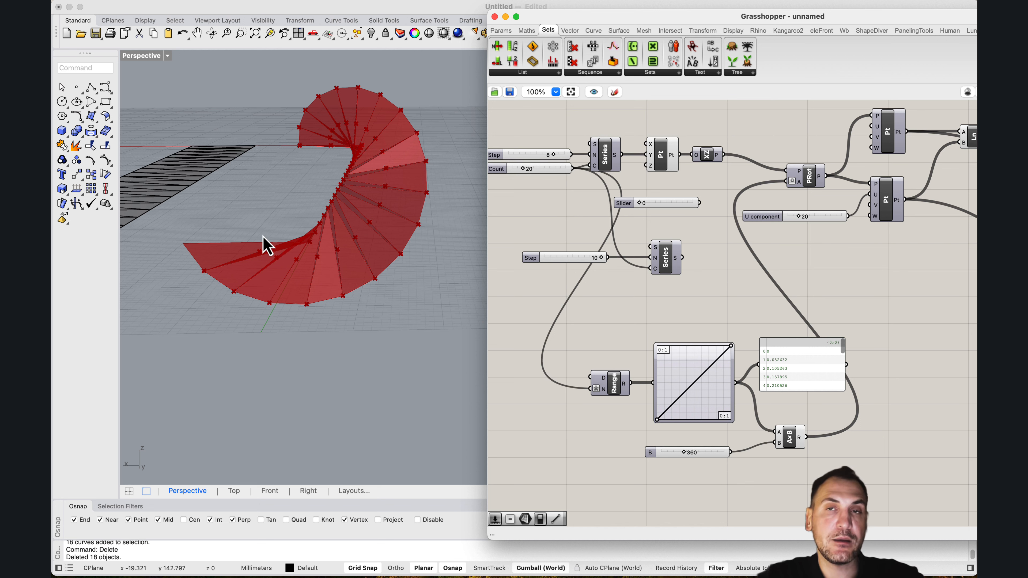
{"action": "right_click_drag", "start_coordinate": [566, 216], "coordinate": [597, 226]}
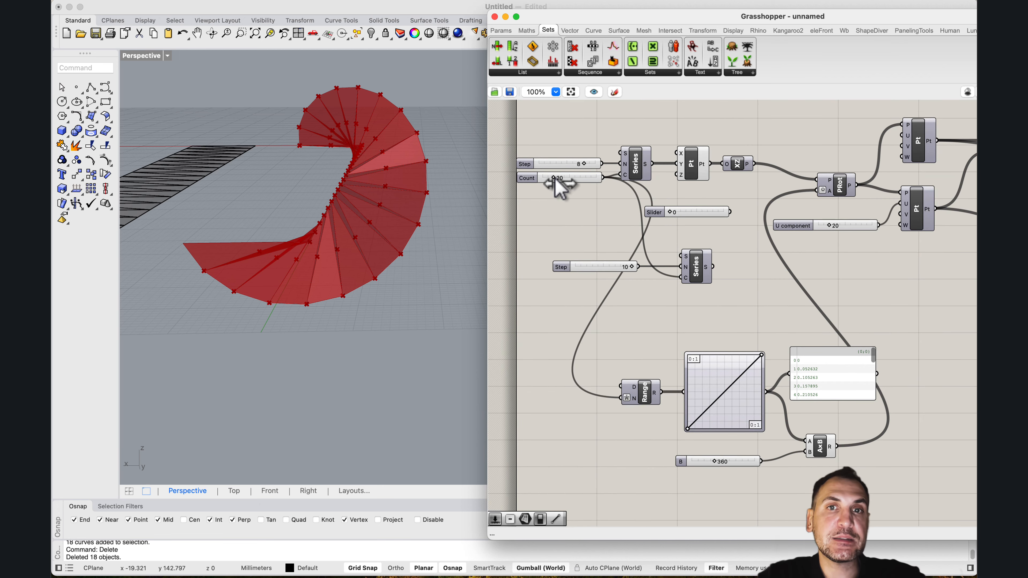
{"action": "mouse_move", "coordinate": [554, 179]}
{"action": "left_mouse_down"}
{"action": "mouse_move", "coordinate": [580, 170]}
{"action": "mouse_move", "coordinate": [560, 169]}
{"action": "mouse_move", "coordinate": [569, 174]}
{"action": "mouse_move", "coordinate": [561, 189]}
{"action": "left_mouse_up"}
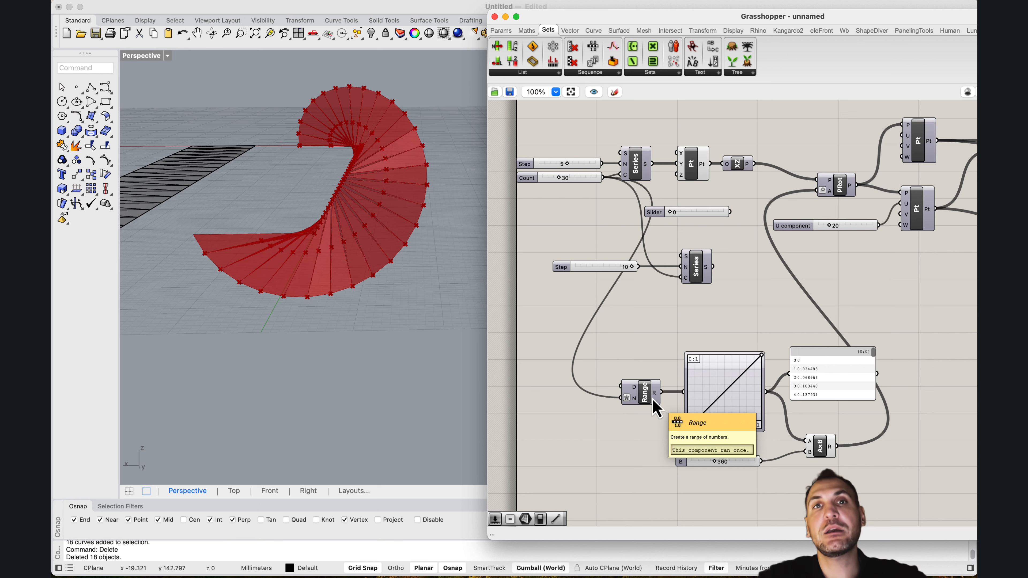
Review the Graph Mapper's output values in the panel through to the last item.
{"action": "right_click_drag", "start_coordinate": [791, 307], "coordinate": [791, 263]}
{"action": "scroll", "coordinate": [784, 352], "scroll_direction": "up", "scroll_amount": 5}
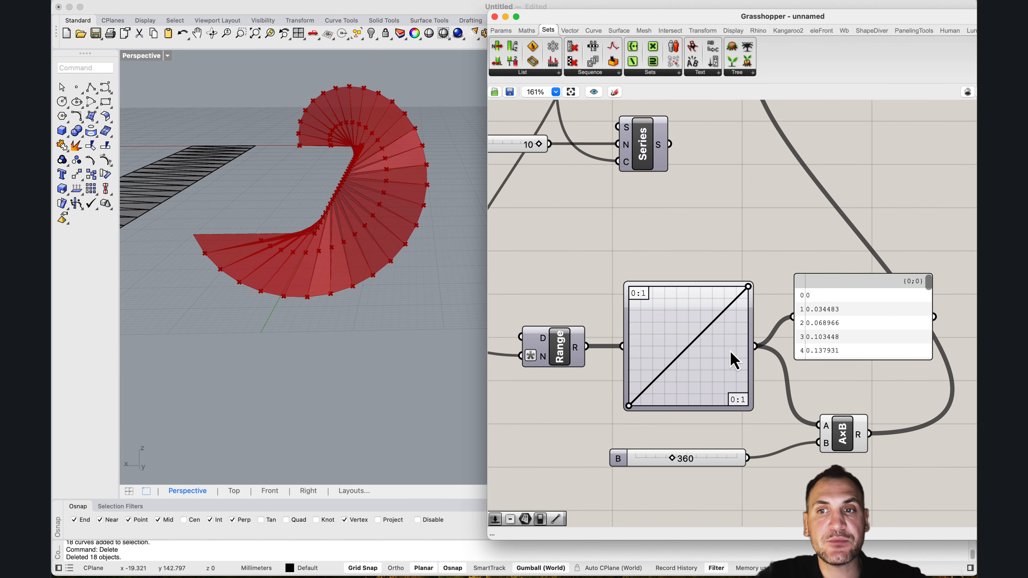
{"action": "left_click_drag", "start_coordinate": [929, 285], "coordinate": [928, 360]}
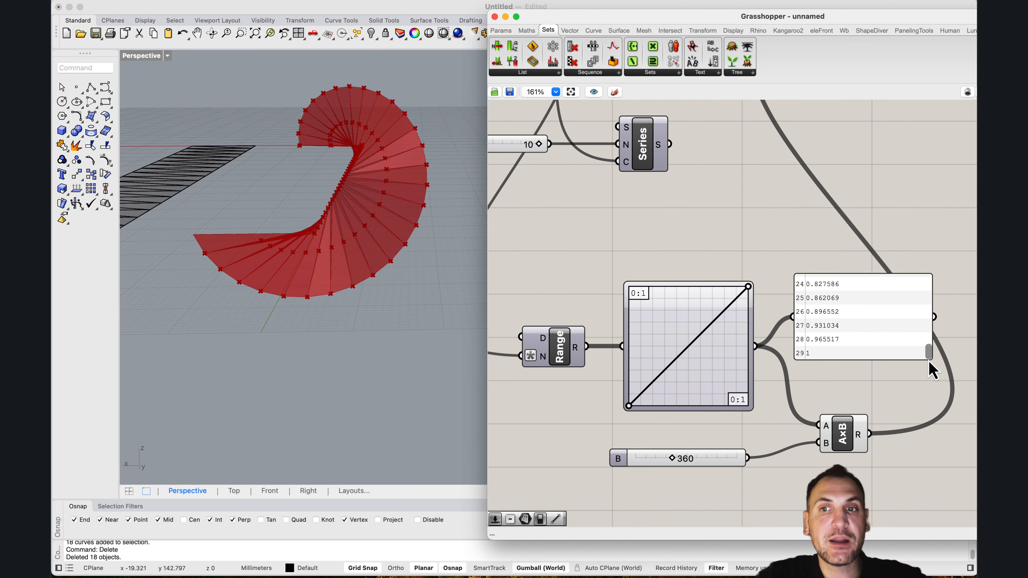
{"action": "scroll", "coordinate": [769, 399], "scroll_direction": "down", "scroll_amount": 1}
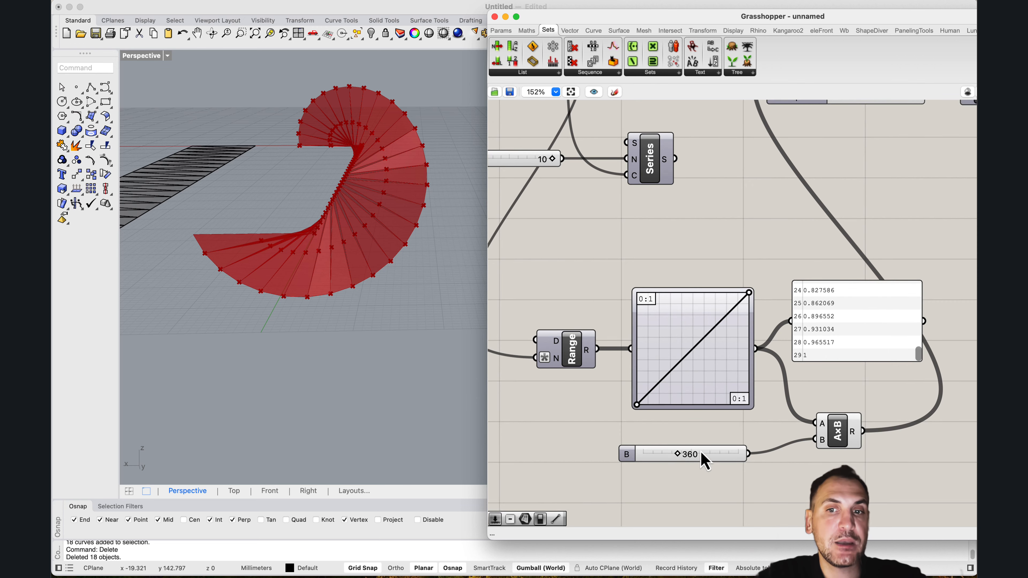
Try a multiplier of 710 on the B slider and reset it to 360.
{"action": "mouse_move", "coordinate": [704, 454]}
{"action": "left_mouse_down"}
{"action": "mouse_move", "coordinate": [700, 443]}
{"action": "mouse_move", "coordinate": [682, 446]}
{"action": "mouse_move", "coordinate": [711, 448]}
{"action": "left_mouse_up"}
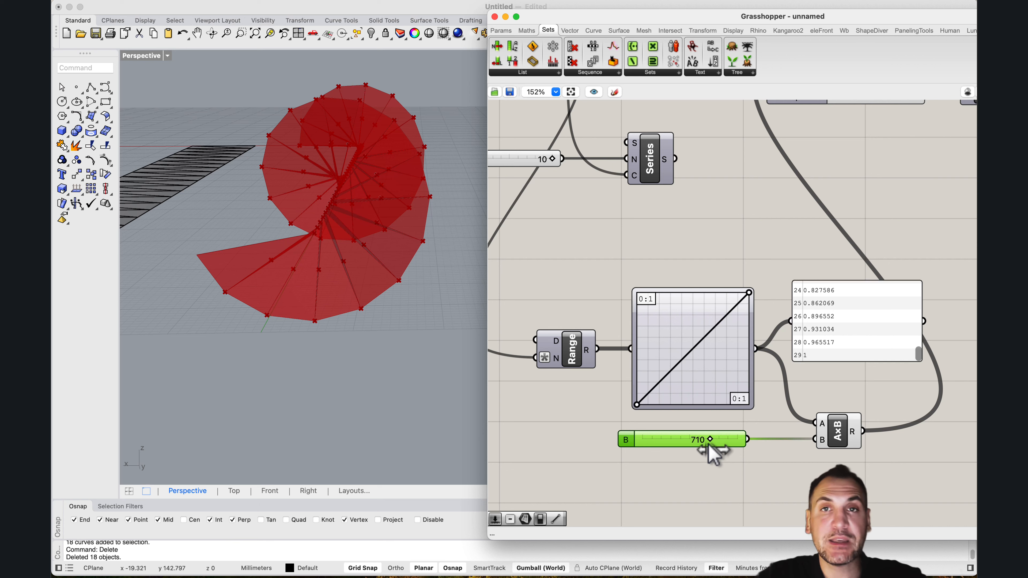
{"action": "right_click_drag", "start_coordinate": [321, 276], "coordinate": [461, 280]}
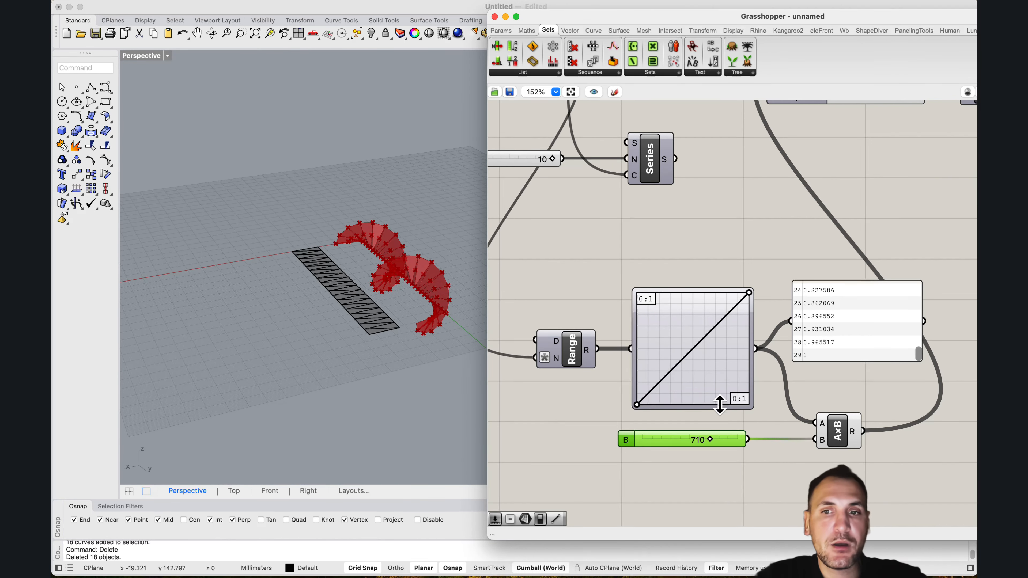
{"action": "double_click", "coordinate": [680, 439]}
{"action": "key", "text": "Return"}
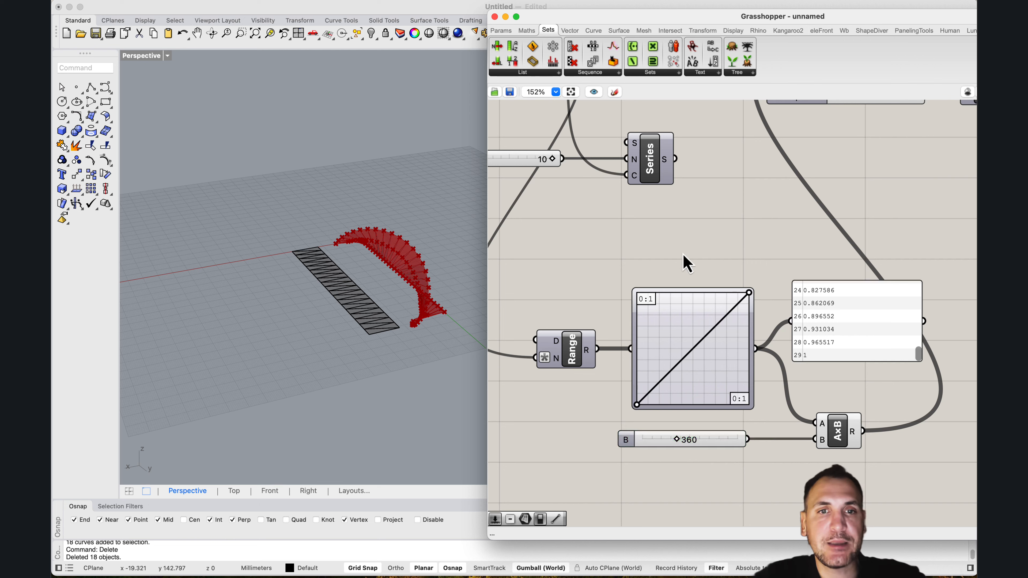
Select the whole flat triangulated strip in the Rhino viewport and move it along X farther from the twisted strip.
{"action": "right_click_drag", "start_coordinate": [383, 265], "coordinate": [276, 280]}
{"action": "left_click_drag", "start_coordinate": [276, 280], "coordinate": [165, 217]}
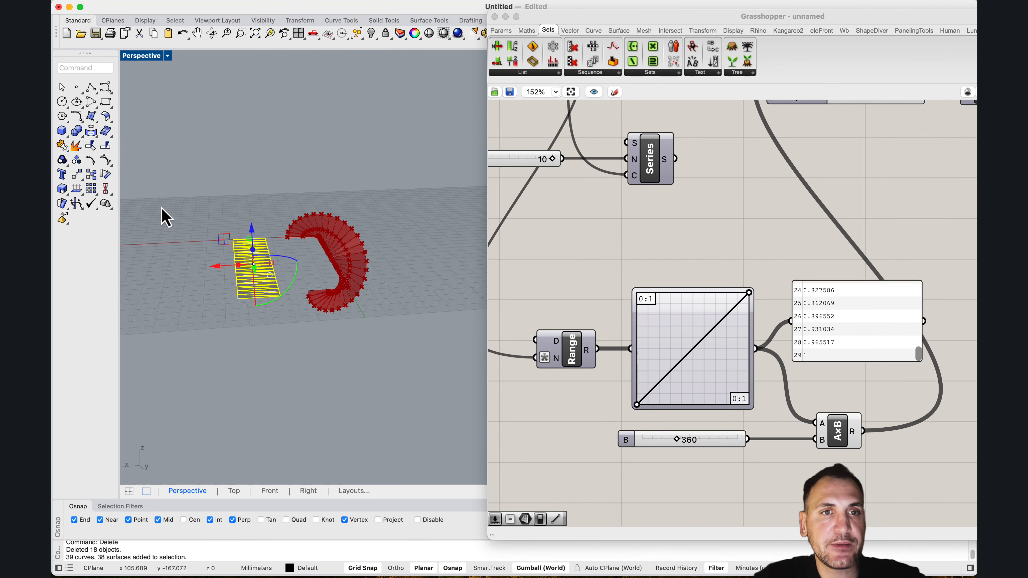
{"action": "left_click_drag", "start_coordinate": [266, 327], "coordinate": [200, 188]}
{"action": "left_click_drag", "start_coordinate": [221, 267], "coordinate": [176, 268]}
{"action": "left_click", "coordinate": [275, 282]}
{"action": "right_click_drag", "start_coordinate": [275, 283], "coordinate": [360, 320]}
{"action": "scroll", "coordinate": [435, 395], "scroll_direction": "up", "scroll_amount": 5}
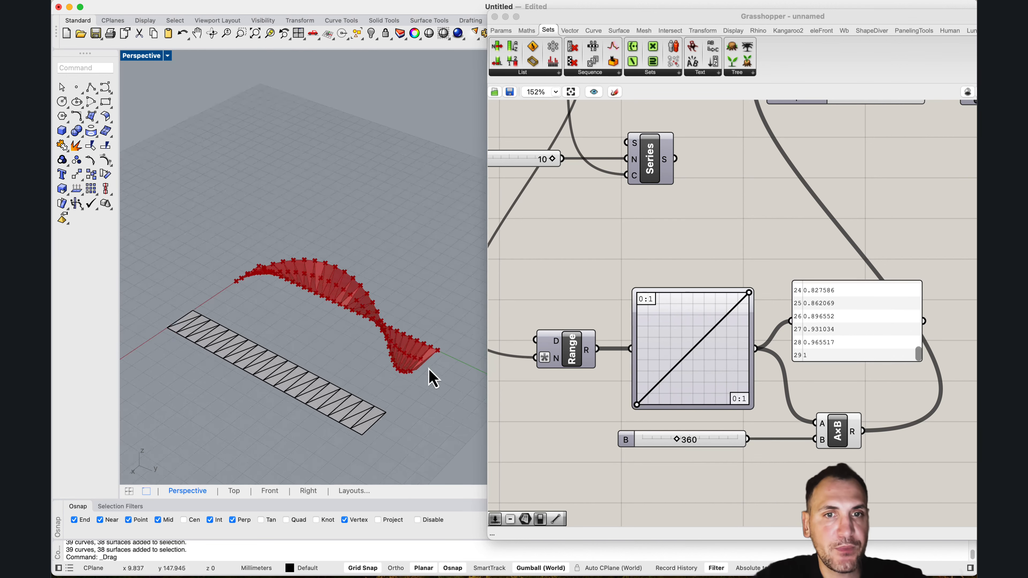
Raise the Count slider slightly above 30 to lengthen the twisted strip.
{"action": "scroll", "coordinate": [599, 256], "scroll_direction": "down", "scroll_amount": 3}
{"action": "scroll", "coordinate": [599, 256], "scroll_direction": "up", "scroll_amount": 5}
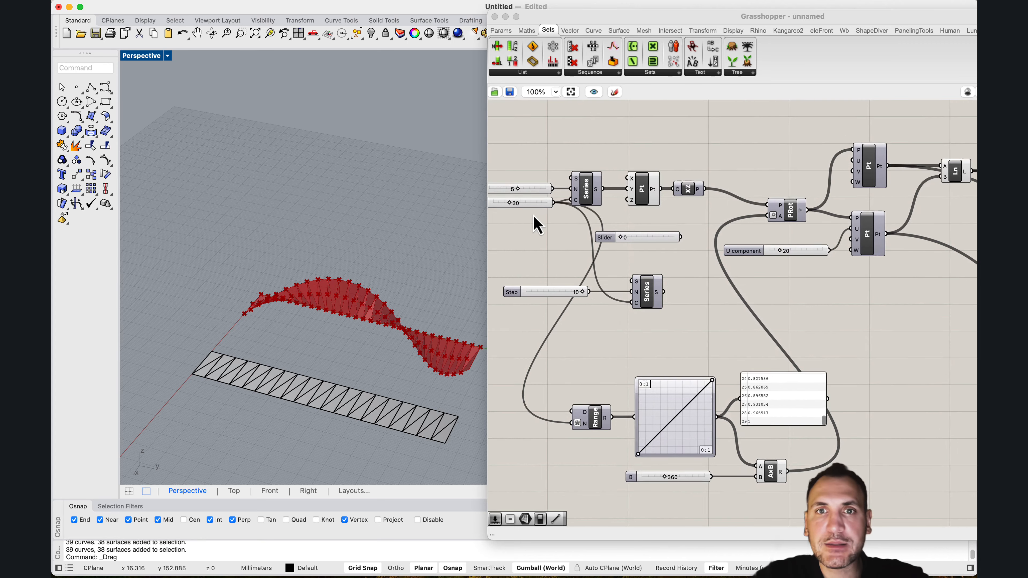
{"action": "scroll", "coordinate": [453, 349], "scroll_direction": "down", "scroll_amount": 2}
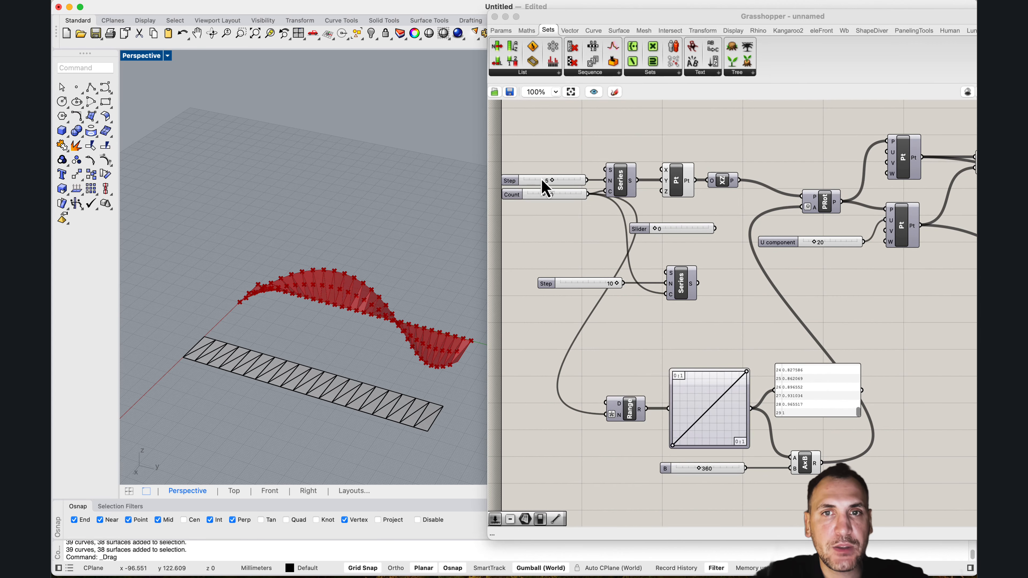
{"action": "scroll", "coordinate": [549, 186], "scroll_direction": "up", "scroll_amount": 5}
{"action": "left_click", "coordinate": [566, 183]}
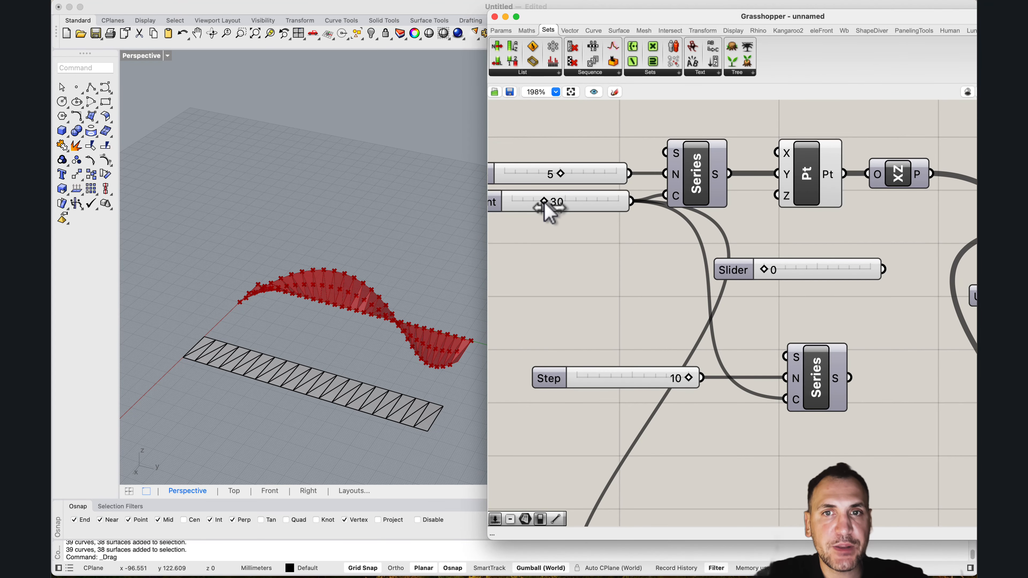
{"action": "left_click_drag", "start_coordinate": [545, 204], "coordinate": [550, 205]}
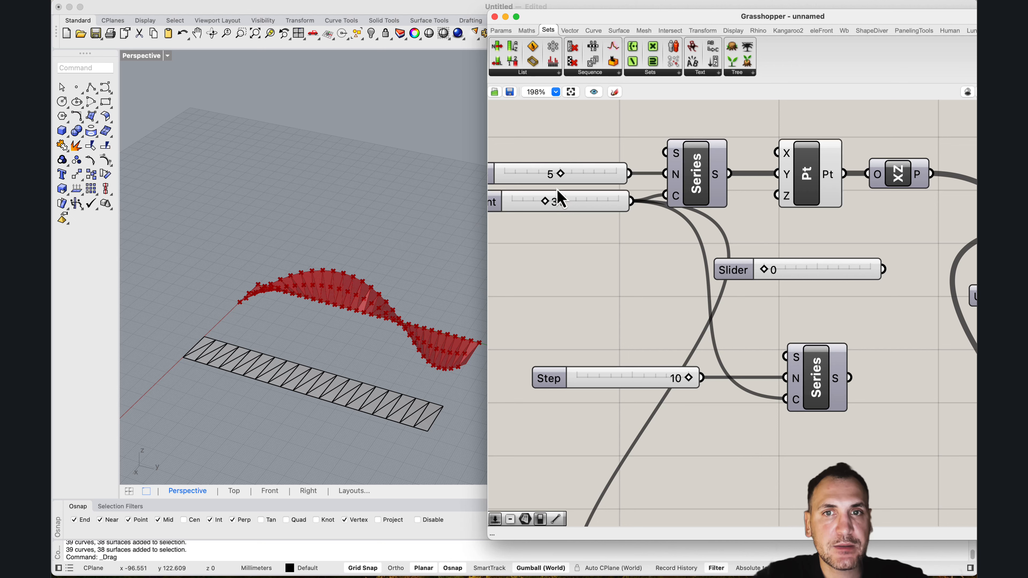
Set the Count slider to 20 and adjust the spacing slider feeding the N input of the same Series.
{"action": "left_click_drag", "start_coordinate": [548, 211], "coordinate": [533, 216]}
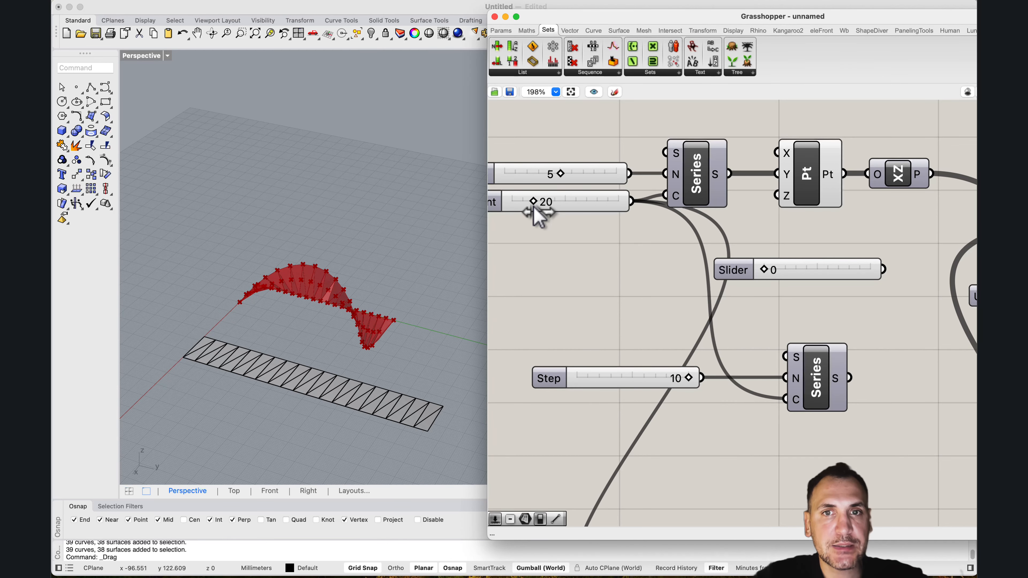
{"action": "left_click_drag", "start_coordinate": [559, 178], "coordinate": [579, 184]}
Bake the twisted strip from the Srf component into Rhino with the default attributes.
{"action": "mouse_move", "coordinate": [383, 213]}
{"action": "right_mouse_down"}
{"action": "mouse_move", "coordinate": [356, 230]}
{"action": "mouse_move", "coordinate": [344, 307]}
{"action": "mouse_move", "coordinate": [309, 269]}
{"action": "mouse_move", "coordinate": [319, 213]}
{"action": "mouse_move", "coordinate": [270, 174]}
{"action": "mouse_move", "coordinate": [294, 172]}
{"action": "mouse_move", "coordinate": [331, 217]}
{"action": "mouse_move", "coordinate": [417, 251]}
{"action": "right_mouse_up"}
{"action": "scroll", "coordinate": [572, 274], "scroll_direction": "down", "scroll_amount": 5}
{"action": "right_click_drag", "start_coordinate": [632, 279], "coordinate": [749, 267]}
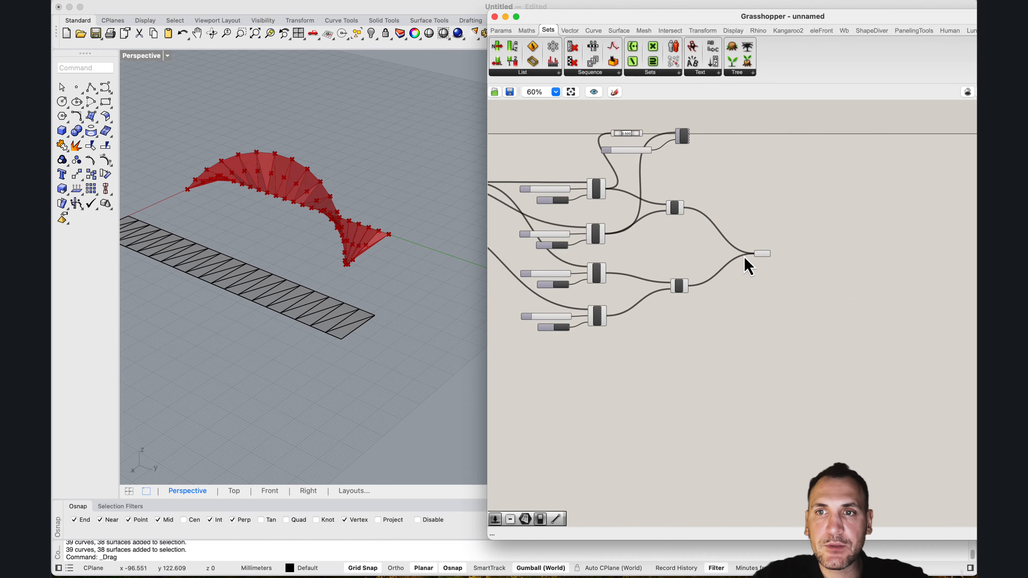
{"action": "scroll", "coordinate": [745, 258], "scroll_direction": "up", "scroll_amount": 3}
{"action": "left_click", "coordinate": [771, 250]}
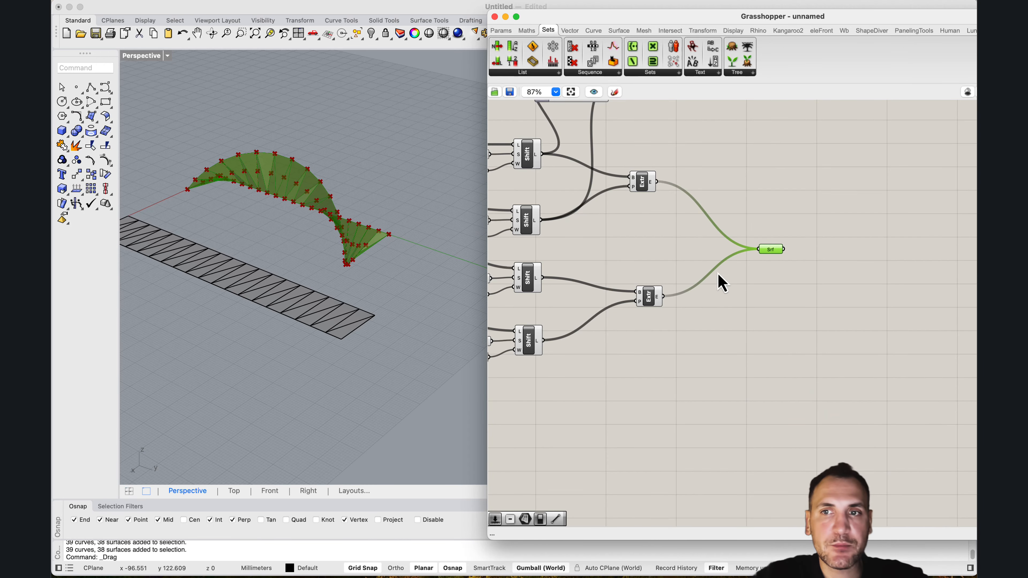
{"action": "right_click", "coordinate": [771, 249]}
{"action": "left_click", "coordinate": [798, 297]}
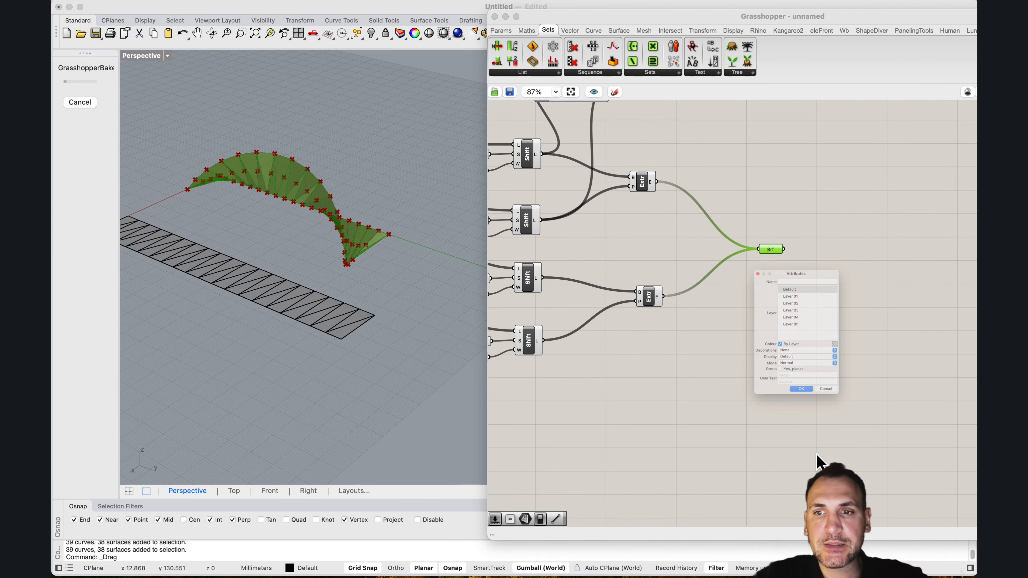
{"action": "left_click", "coordinate": [807, 436]}
Select the baked strip's surfaces in the Rhino viewport and move them along X, well clear of the preview strip.
{"action": "scroll", "coordinate": [379, 252], "scroll_direction": "down", "scroll_amount": 5}
{"action": "right_click_drag", "start_coordinate": [379, 251], "coordinate": [342, 273]}
{"action": "left_click_drag", "start_coordinate": [395, 248], "coordinate": [334, 92]}
{"action": "scroll", "coordinate": [324, 113], "scroll_direction": "down", "scroll_amount": 5}
{"action": "left_click_drag", "start_coordinate": [310, 143], "coordinate": [395, 149]}
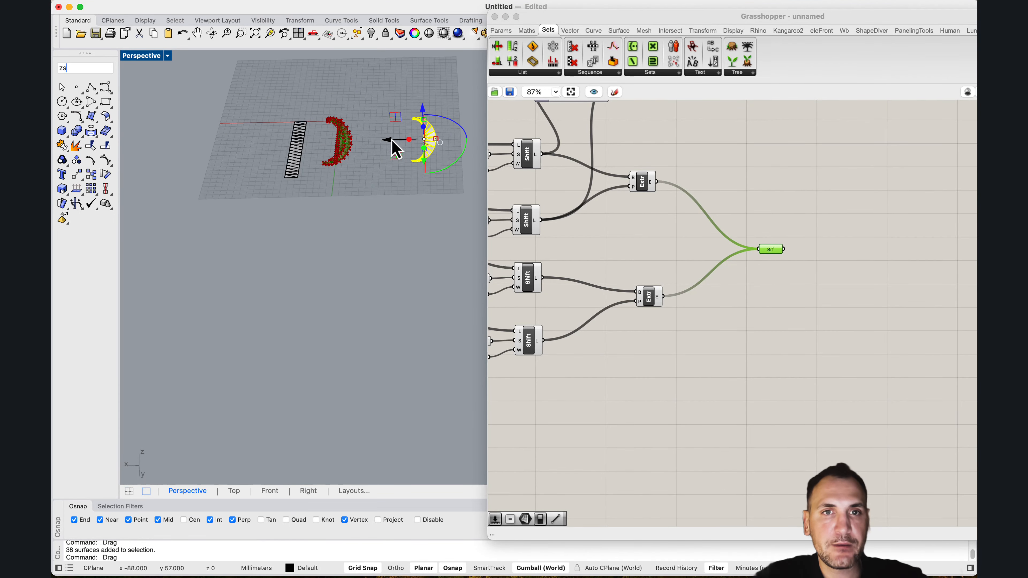
Zoom to the selected baked strip and group its surfaces.
{"action": "key", "text": "Return"}
{"action": "type", "text": "gr"}
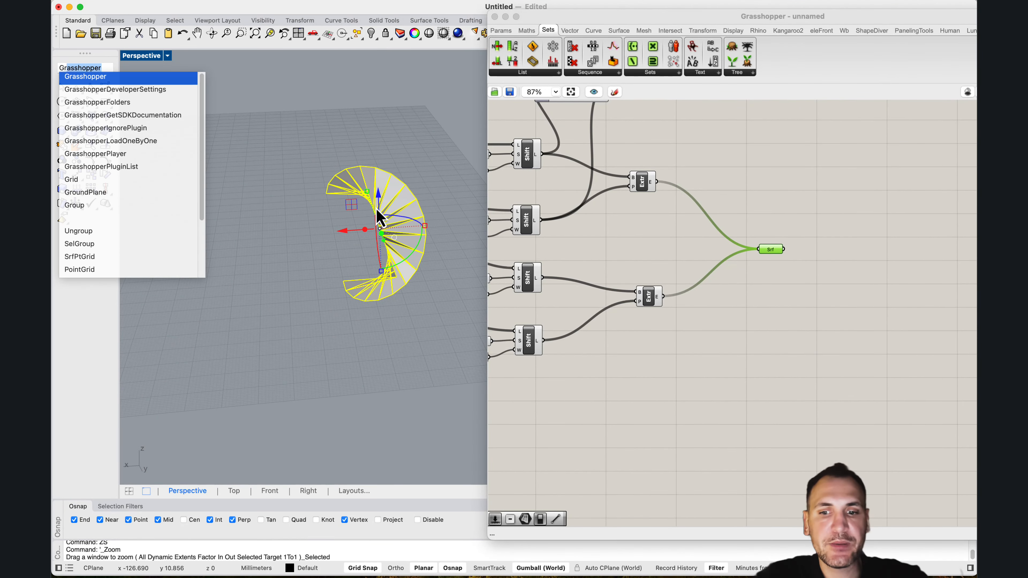
{"action": "type", "text": "oup"}
{"action": "key", "text": "Return"}
{"action": "scroll", "coordinate": [386, 209], "scroll_direction": "down", "scroll_amount": 5}
{"action": "left_click", "coordinate": [422, 246]}
Set the B multiplier slider below the Graph Mapper to 90.
{"action": "right_click_drag", "start_coordinate": [422, 246], "coordinate": [409, 283]}
{"action": "scroll", "coordinate": [565, 253], "scroll_direction": "down", "scroll_amount": 10}
{"action": "left_click", "coordinate": [626, 261]}
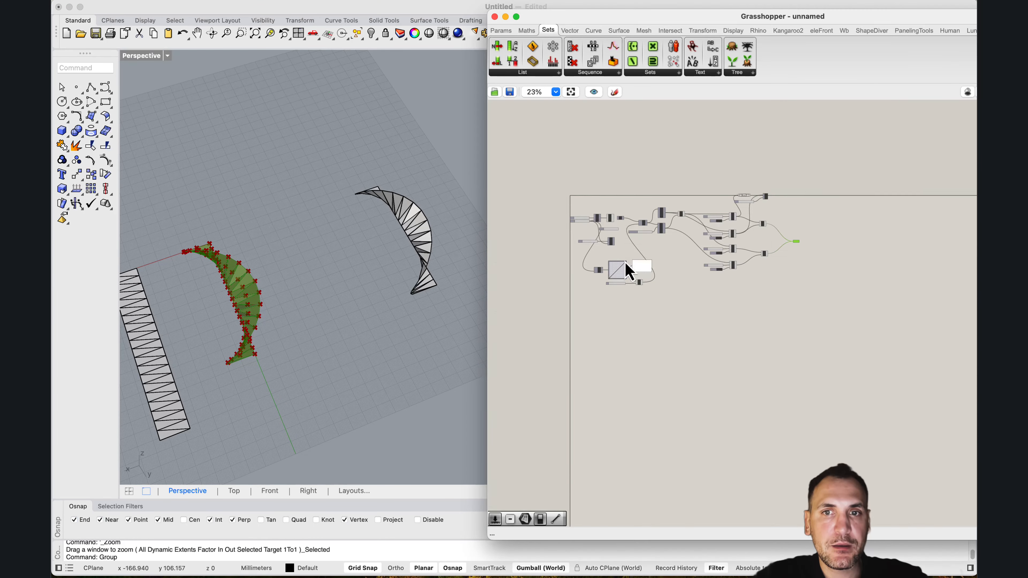
{"action": "scroll", "coordinate": [627, 264], "scroll_direction": "up", "scroll_amount": 10}
{"action": "left_click", "coordinate": [683, 349]}
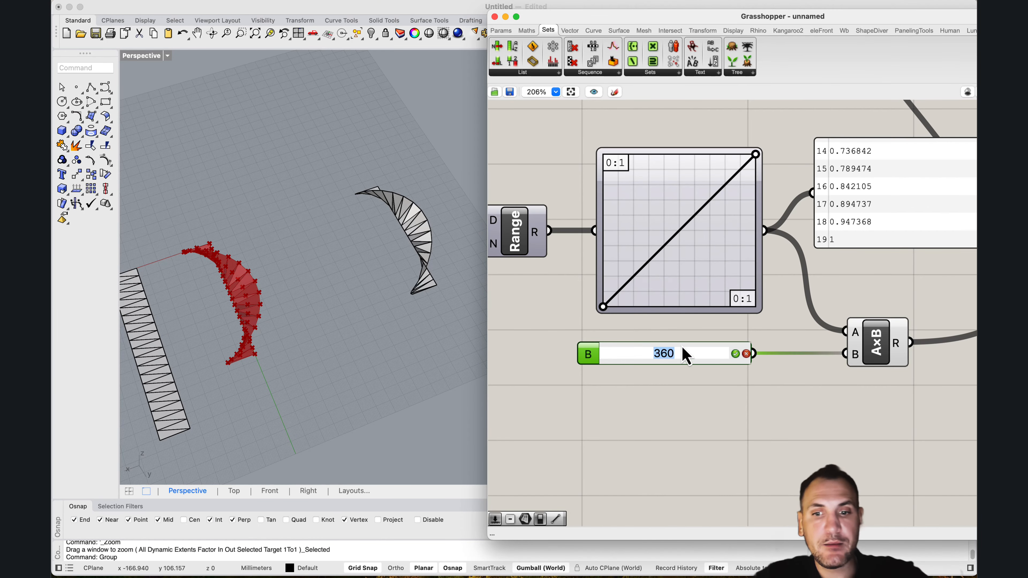
{"action": "key", "text": "Return"}
{"action": "right_click_drag", "start_coordinate": [488, 358], "coordinate": [421, 310]}
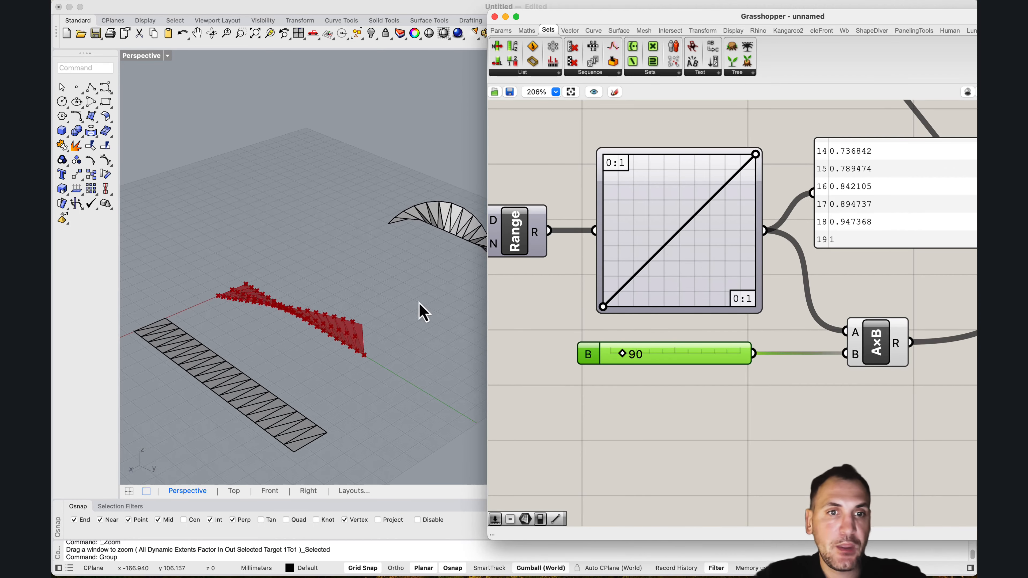
Change the Graph Mapper's graph type to Conic.
{"action": "scroll", "coordinate": [283, 332], "scroll_direction": "up", "scroll_amount": 3}
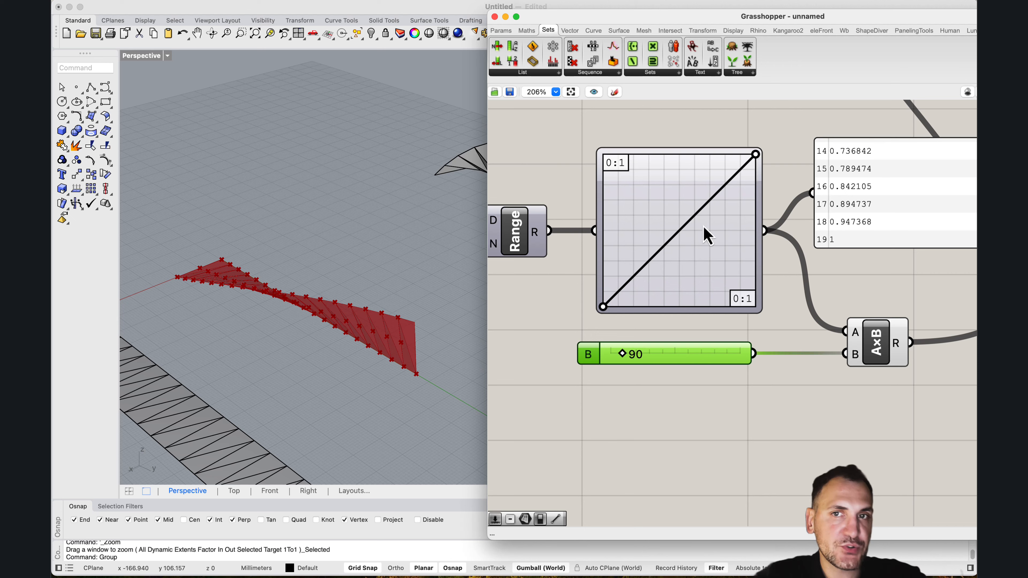
{"action": "right_click", "coordinate": [704, 234]}
{"action": "left_click", "coordinate": [810, 372]}
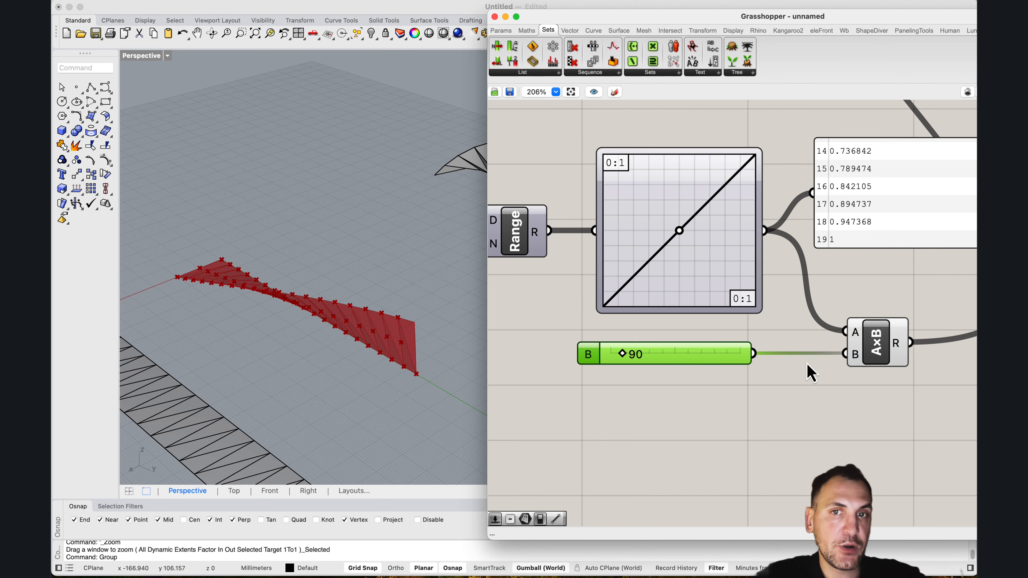
Bow the conic curve upward with its middle handle so it rises steeply at the start, and check the strip's twist.
{"action": "left_click_drag", "start_coordinate": [690, 242], "coordinate": [655, 227]}
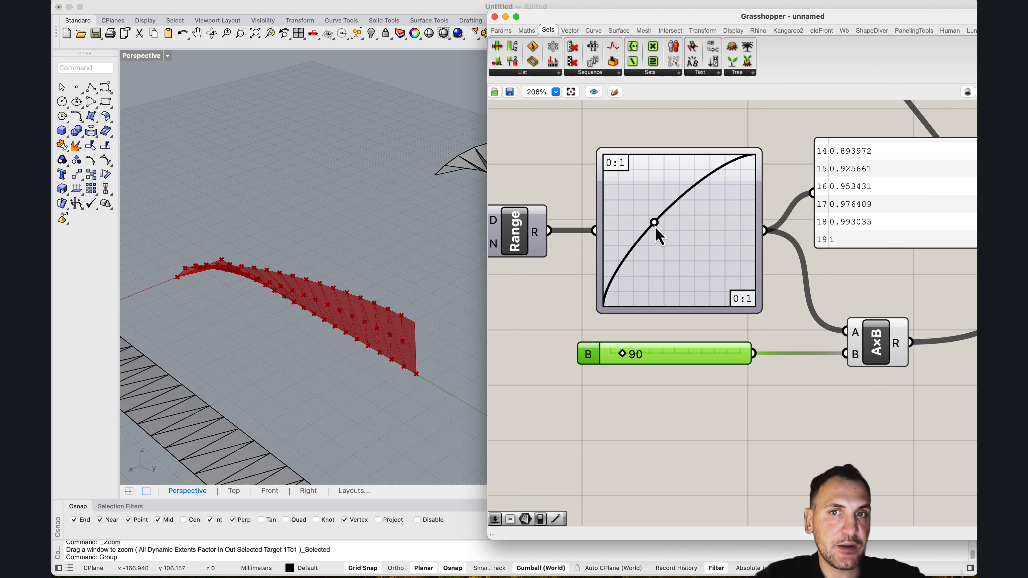
{"action": "left_click_drag", "start_coordinate": [618, 257], "coordinate": [660, 218]}
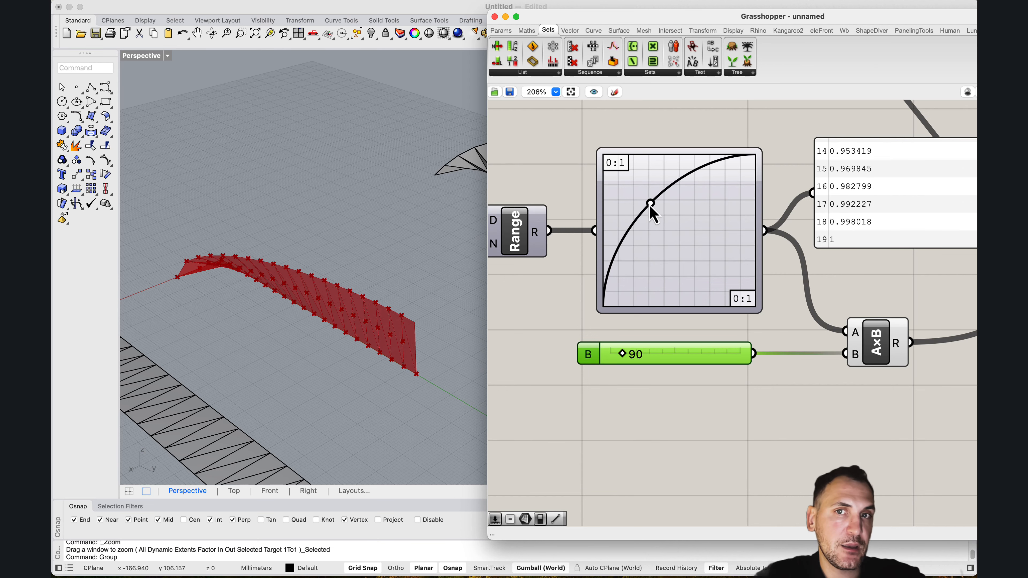
{"action": "right_click_drag", "start_coordinate": [346, 248], "coordinate": [248, 284]}
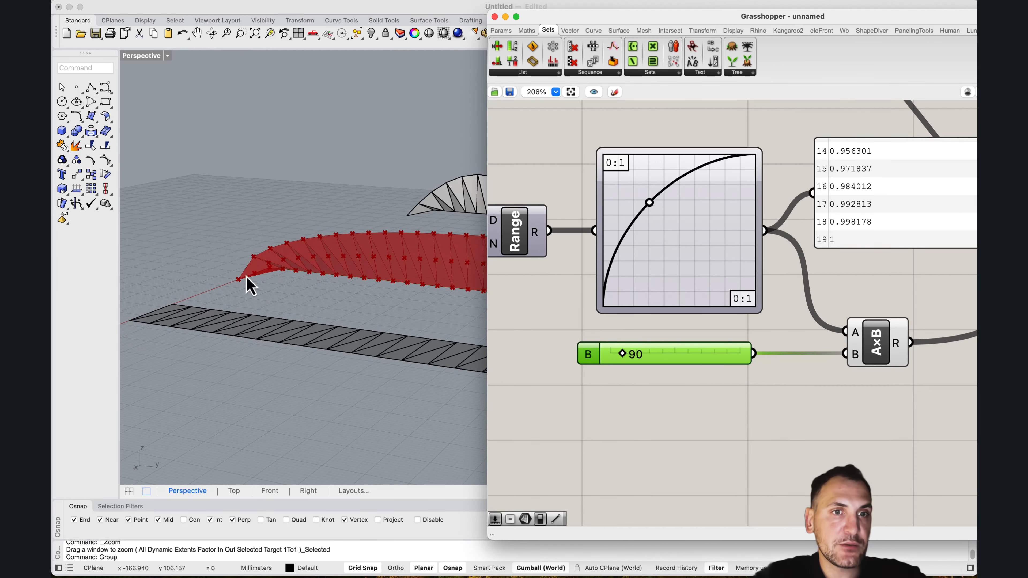
{"action": "right_click_drag", "start_coordinate": [343, 243], "coordinate": [300, 250]}
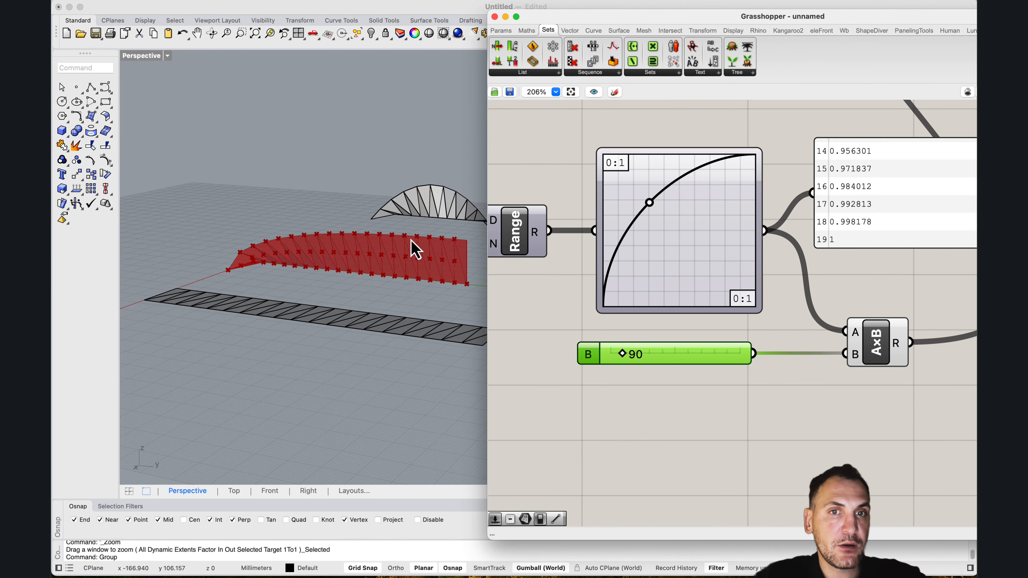
{"action": "right_click_drag", "start_coordinate": [396, 258], "coordinate": [326, 236]}
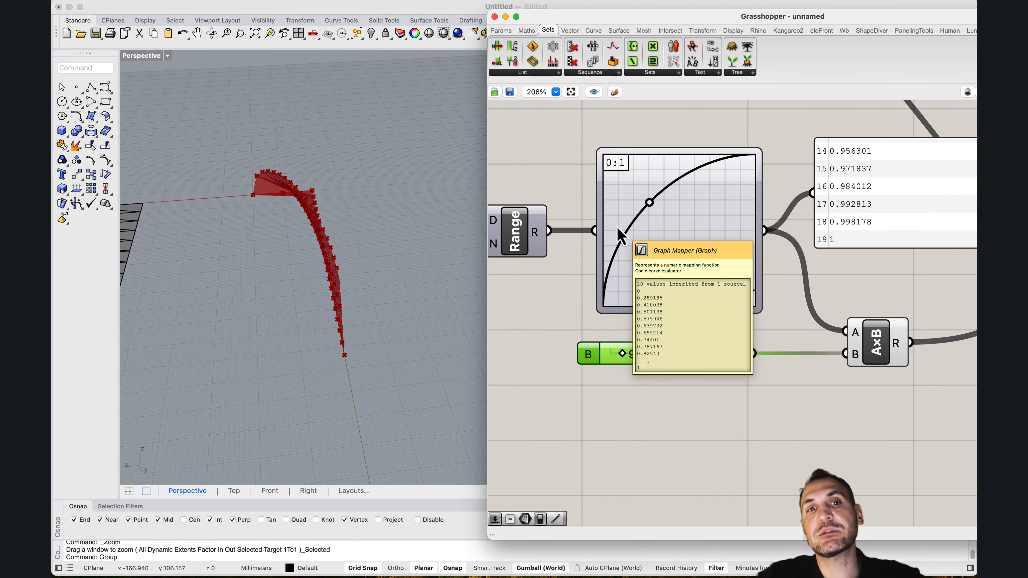
{"action": "right_click_drag", "start_coordinate": [278, 263], "coordinate": [320, 238]}
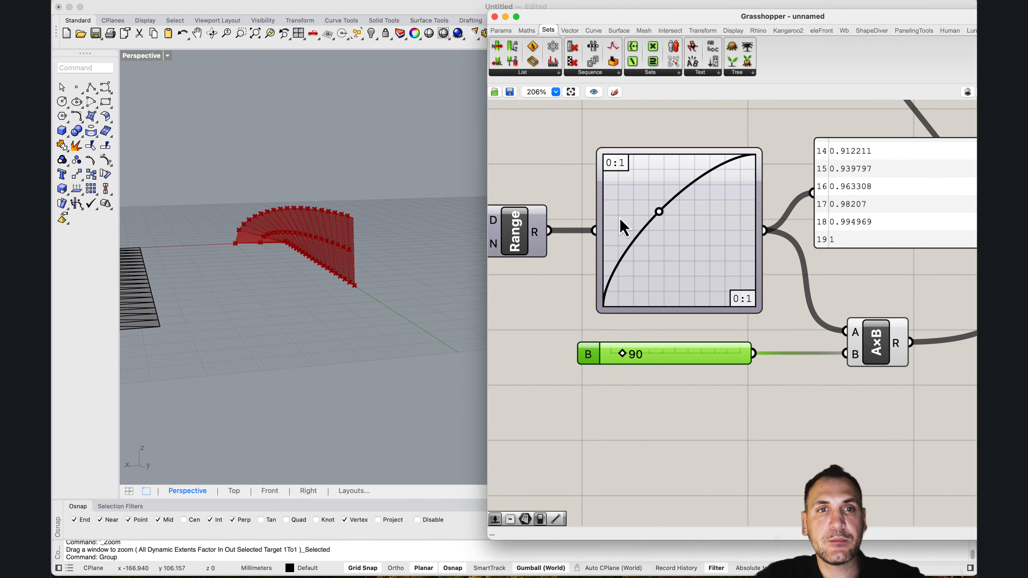
Bake the 90-degree conic strip from the Srf component into Rhino.
{"action": "right_click_drag", "start_coordinate": [409, 186], "coordinate": [429, 256]}
{"action": "left_click", "coordinate": [589, 188]}
{"action": "scroll", "coordinate": [583, 190], "scroll_direction": "down", "scroll_amount": 7}
{"action": "right_click_drag", "start_coordinate": [931, 194], "coordinate": [700, 236]}
{"action": "right_click", "coordinate": [763, 199]}
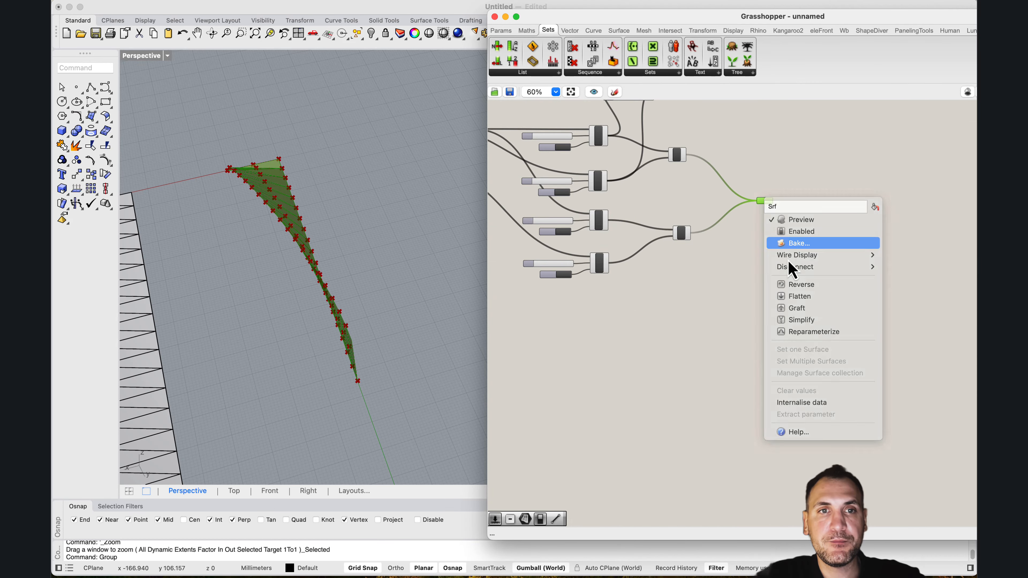
{"action": "left_click", "coordinate": [789, 244]}
{"action": "left_click", "coordinate": [801, 510]}
Select the newly baked strip and move it along X to sit between the preview and the first baked strip.
{"action": "scroll", "coordinate": [301, 324], "scroll_direction": "down", "scroll_amount": 4}
{"action": "scroll", "coordinate": [304, 334], "scroll_direction": "down", "scroll_amount": 3}
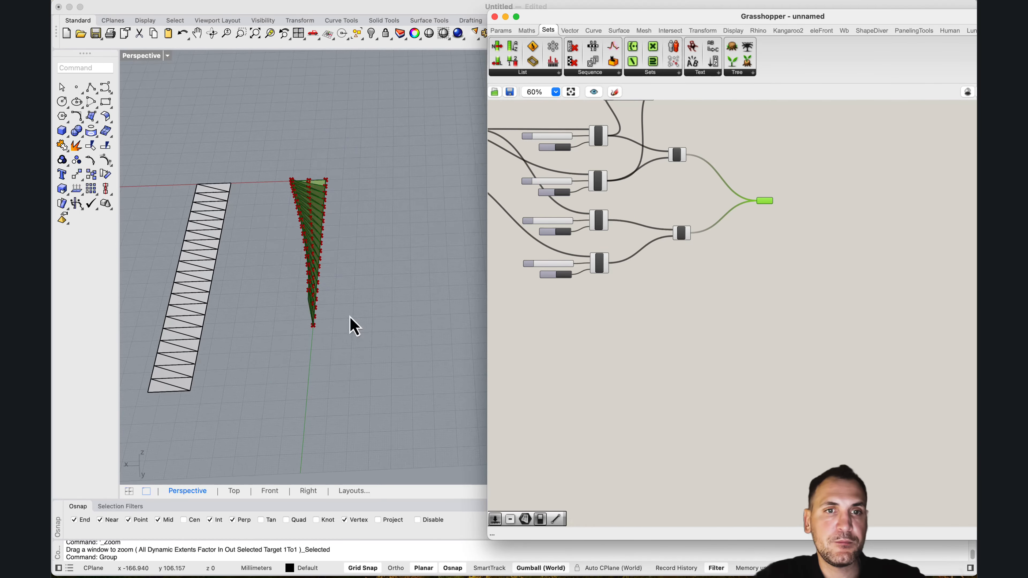
{"action": "left_click", "coordinate": [336, 225]}
{"action": "left_click_drag", "start_coordinate": [271, 219], "coordinate": [369, 207]}
{"action": "left_click", "coordinate": [339, 305]}
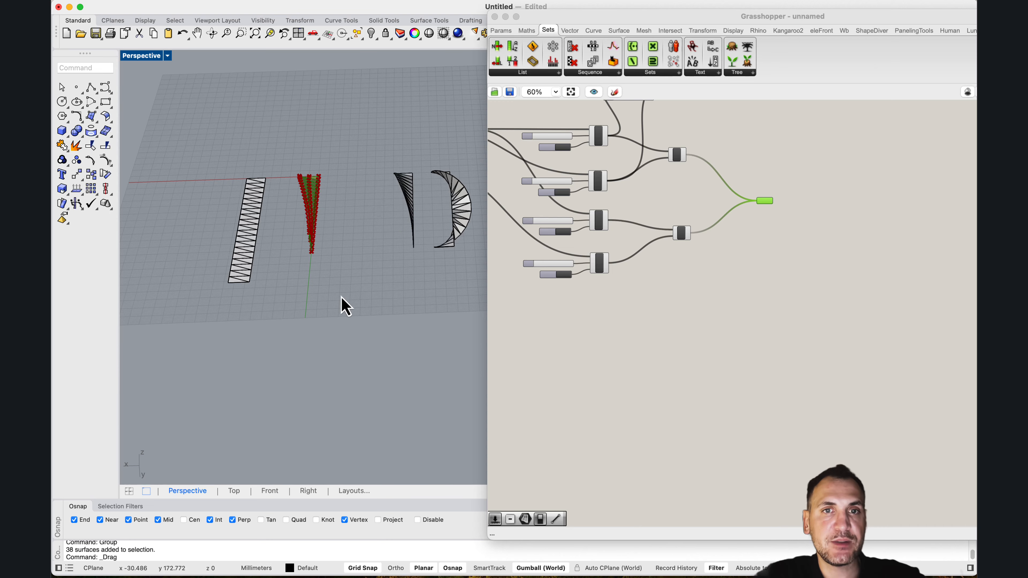
Bow the Graph Mapper's conic curve downward with its middle handle so it rises slowly at the start.
{"action": "right_click_drag", "start_coordinate": [339, 305], "coordinate": [316, 284]}
{"action": "right_click_drag", "start_coordinate": [632, 325], "coordinate": [850, 276]}
{"action": "scroll", "coordinate": [677, 299], "scroll_direction": "down", "scroll_amount": 2}
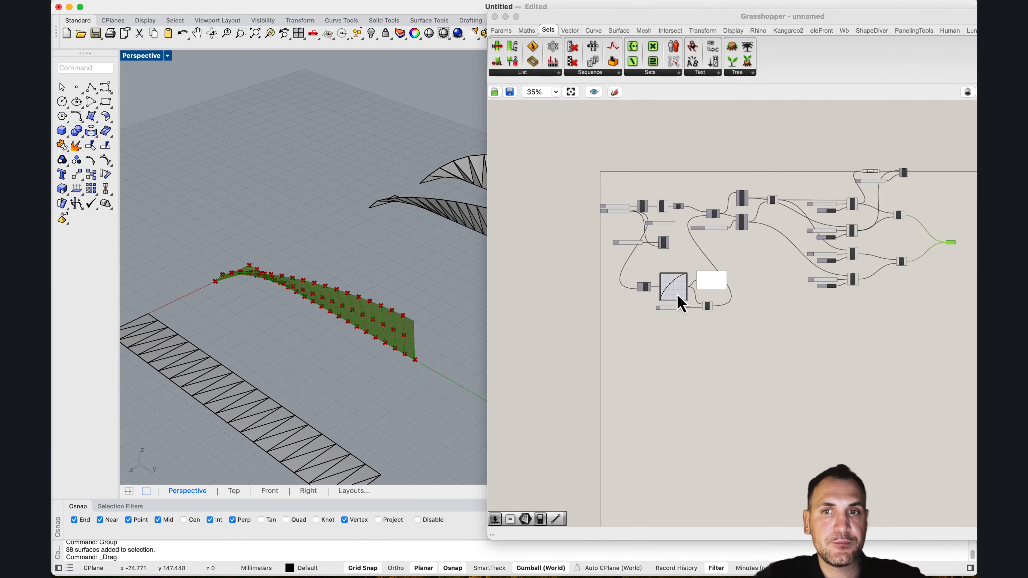
{"action": "scroll", "coordinate": [659, 292], "scroll_direction": "up", "scroll_amount": 5}
{"action": "right_click", "coordinate": [589, 261]}
{"action": "left_click", "coordinate": [594, 249]}
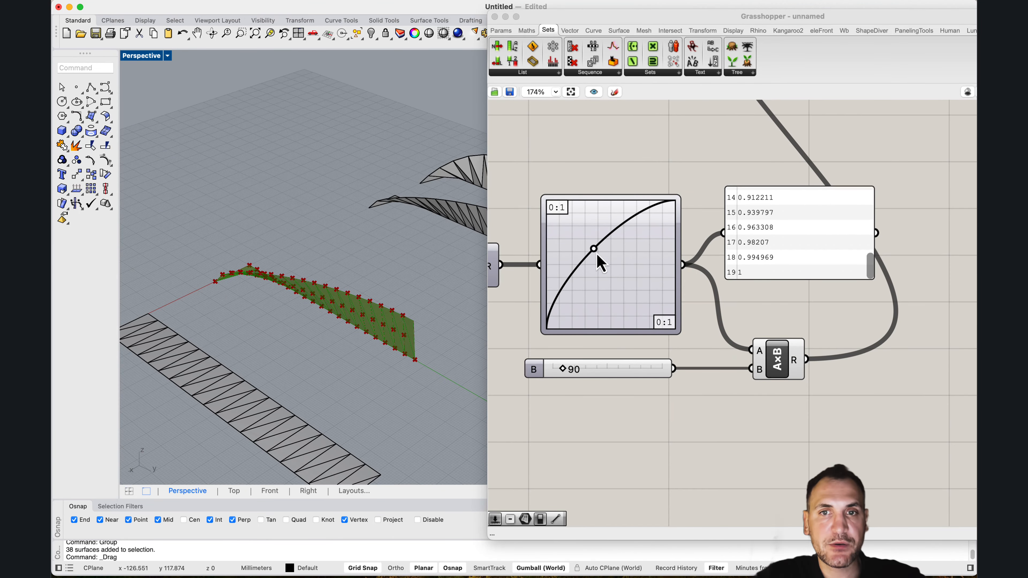
{"action": "left_click_drag", "start_coordinate": [594, 249], "coordinate": [624, 283]}
Set the B multiplier slider to 180 and check the twisted strip from another angle.
{"action": "right_click_drag", "start_coordinate": [445, 280], "coordinate": [367, 269]}
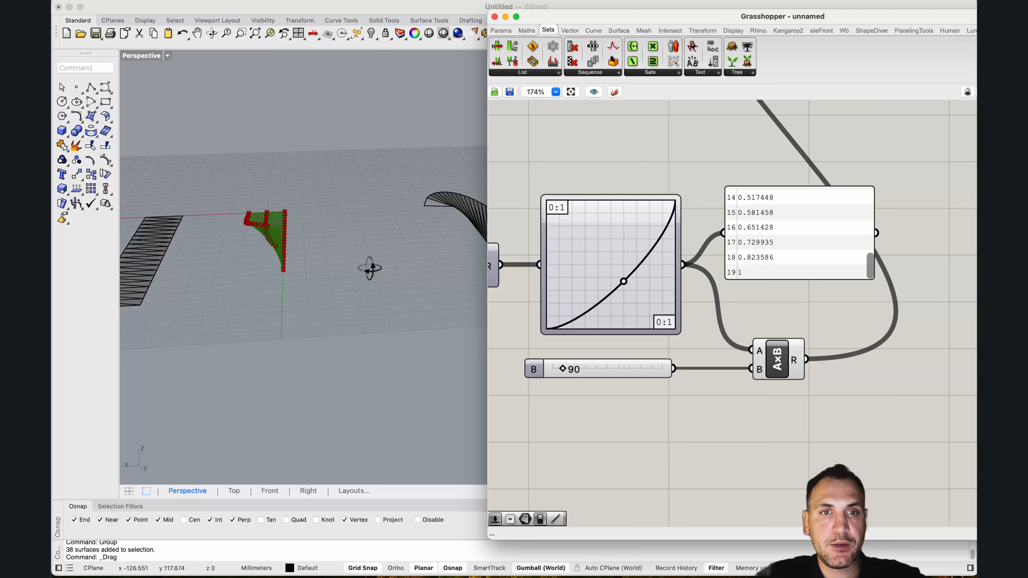
{"action": "double_click", "coordinate": [586, 371]}
{"action": "type", "text": "180"}
{"action": "key", "text": "Return"}
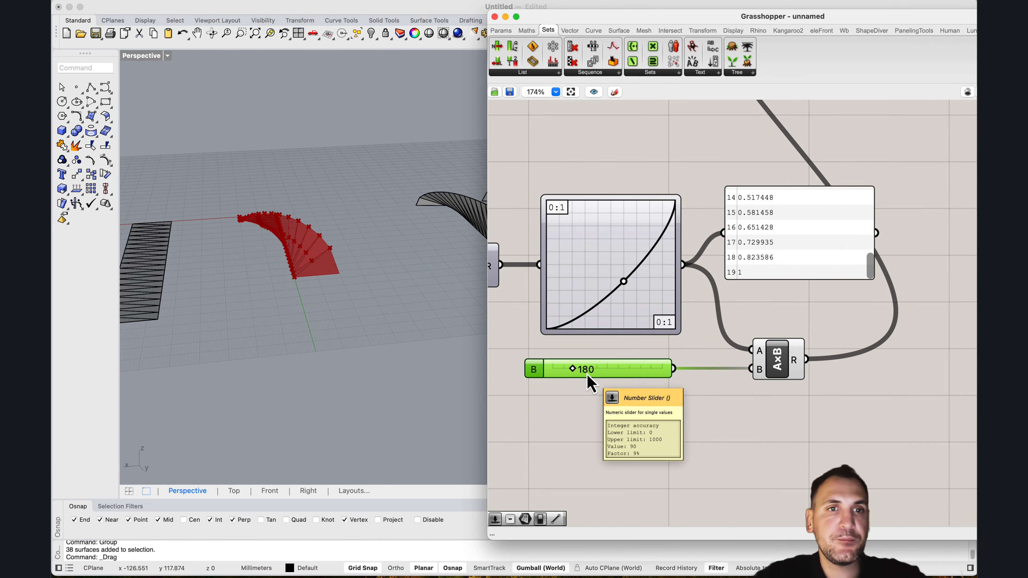
{"action": "mouse_move", "coordinate": [243, 275]}
{"action": "right_mouse_down"}
{"action": "mouse_move", "coordinate": [249, 251]}
{"action": "mouse_move", "coordinate": [263, 277]}
{"action": "right_mouse_up"}
Bake the 180-degree strip from the Srf component into Rhino.
{"action": "scroll", "coordinate": [581, 250], "scroll_direction": "down", "scroll_amount": 5}
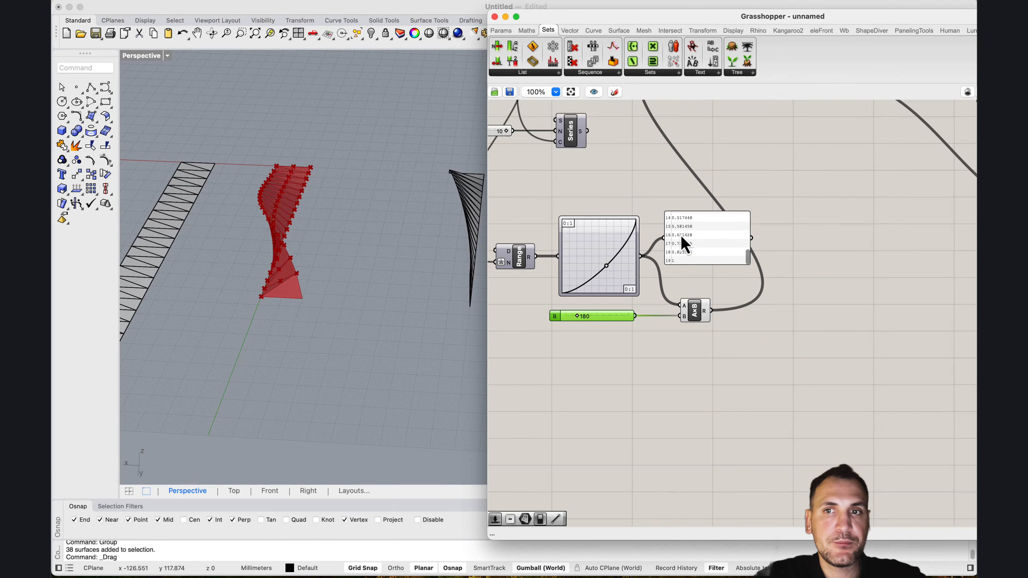
{"action": "right_click_drag", "start_coordinate": [863, 235], "coordinate": [587, 300]}
{"action": "left_click", "coordinate": [880, 233]}
{"action": "right_click", "coordinate": [879, 234]}
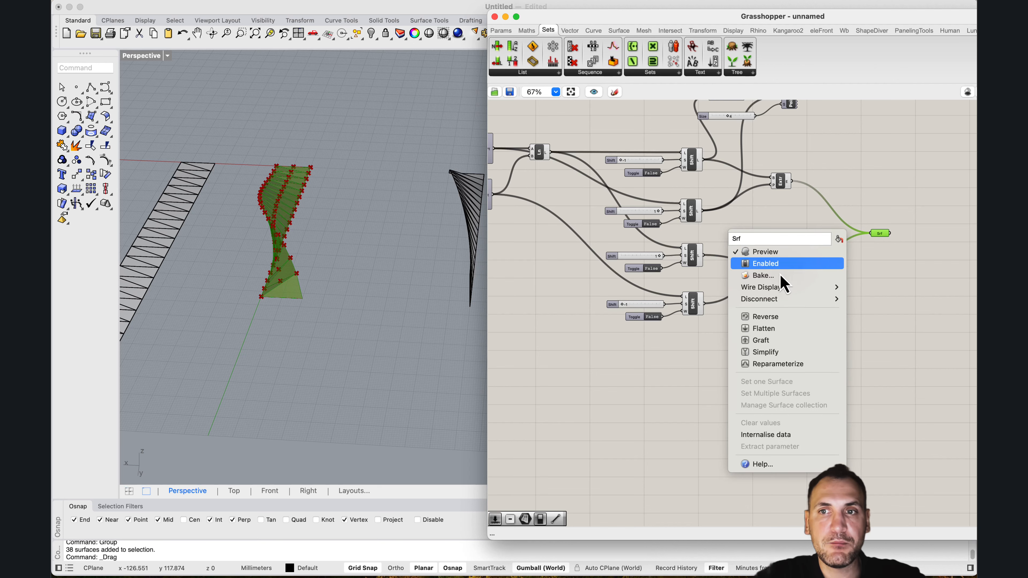
{"action": "left_click", "coordinate": [763, 276]}
{"action": "left_click", "coordinate": [790, 520]}
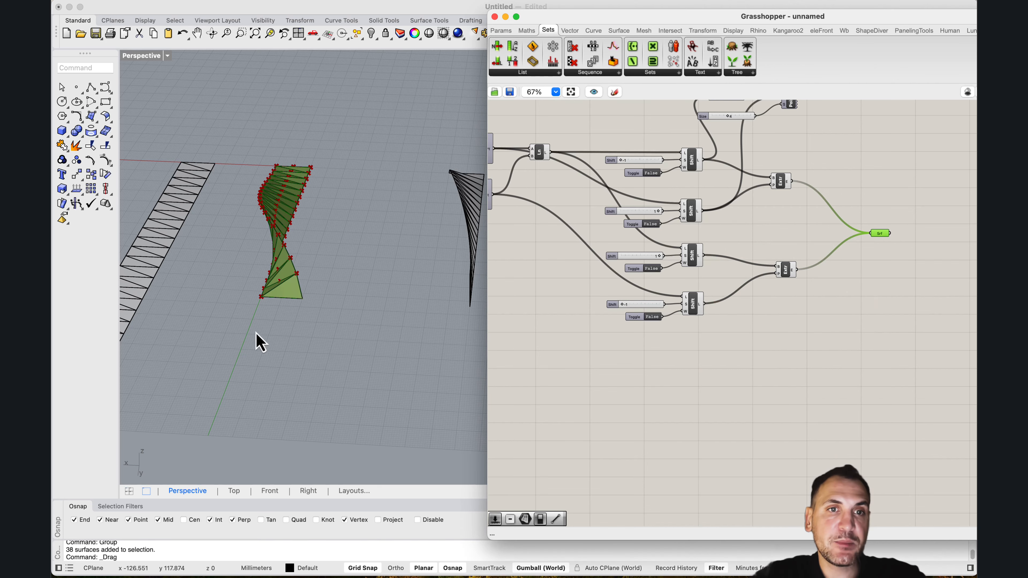
Select the baked 180-degree strip and move it along X, placing it beside the other baked variants.
{"action": "right_click_drag", "start_coordinate": [255, 340], "coordinate": [247, 179]}
{"action": "left_click_drag", "start_coordinate": [245, 172], "coordinate": [244, 170]}
{"action": "scroll", "coordinate": [267, 249], "scroll_direction": "down", "scroll_amount": 2}
{"action": "left_click_drag", "start_coordinate": [247, 239], "coordinate": [352, 229]}
{"action": "left_click", "coordinate": [362, 348]}
Change the Graph Mapper's graph type back to Linear and stretch its frame slightly taller.
{"action": "right_click_drag", "start_coordinate": [363, 357], "coordinate": [405, 300]}
{"action": "scroll", "coordinate": [342, 282], "scroll_direction": "up", "scroll_amount": 3}
{"action": "right_click_drag", "start_coordinate": [551, 328], "coordinate": [703, 330]}
{"action": "right_click_drag", "start_coordinate": [264, 299], "coordinate": [449, 315]}
{"action": "right_click_drag", "start_coordinate": [683, 239], "coordinate": [854, 239]}
{"action": "scroll", "coordinate": [668, 280], "scroll_direction": "up", "scroll_amount": 5}
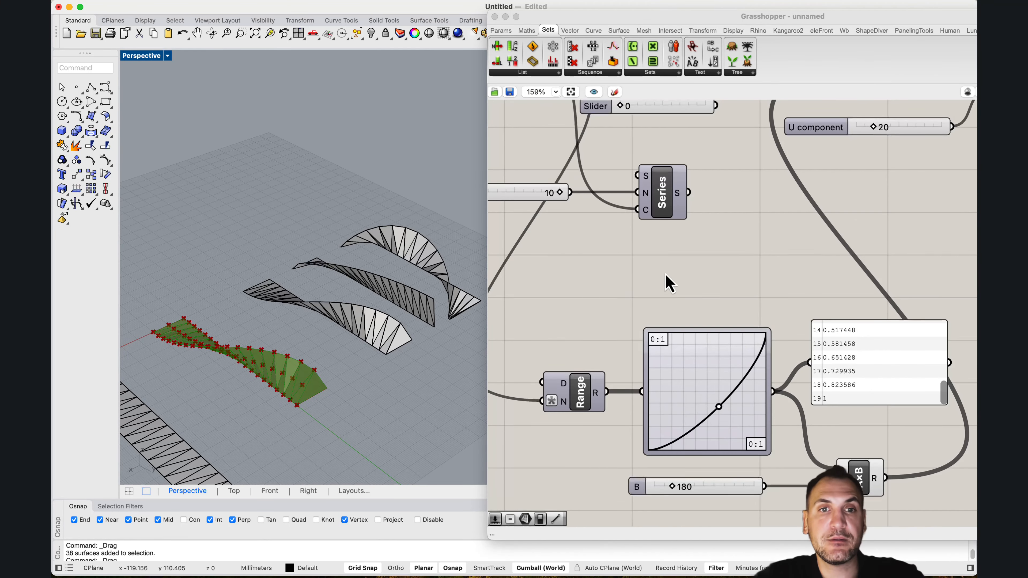
{"action": "scroll", "coordinate": [740, 369], "scroll_direction": "down", "scroll_amount": 3}
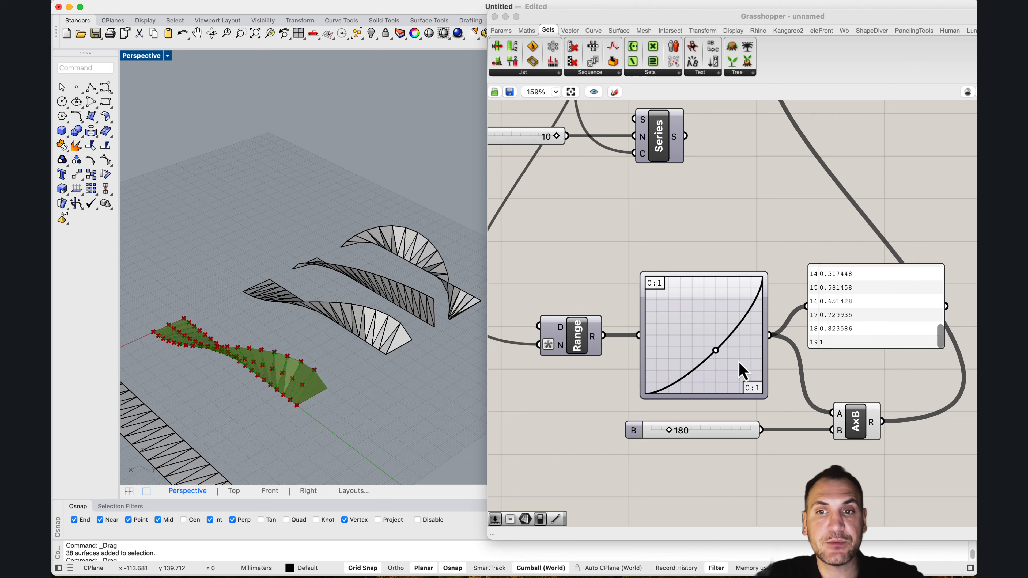
{"action": "right_click", "coordinate": [690, 323]}
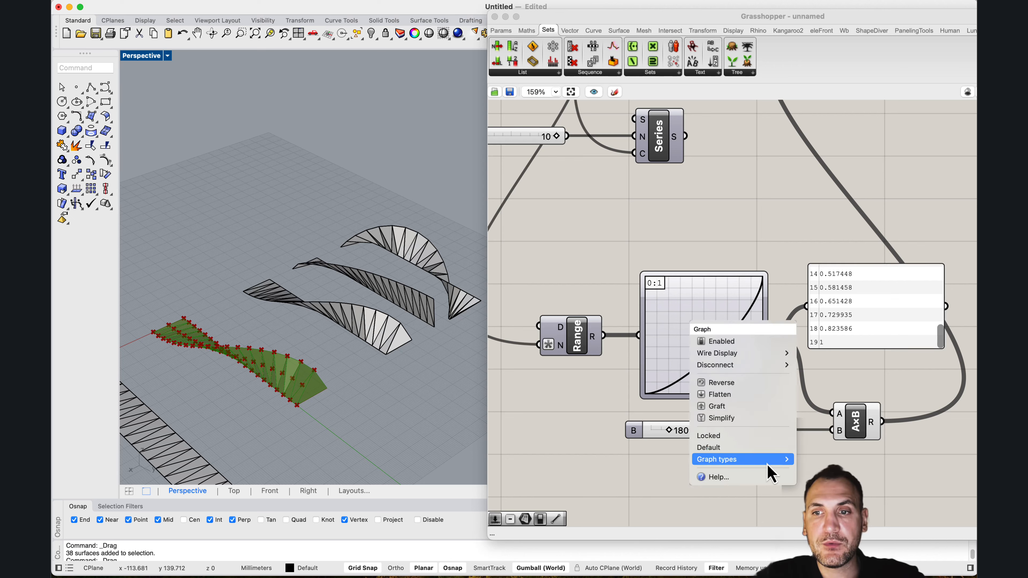
{"action": "left_click", "coordinate": [828, 483]}
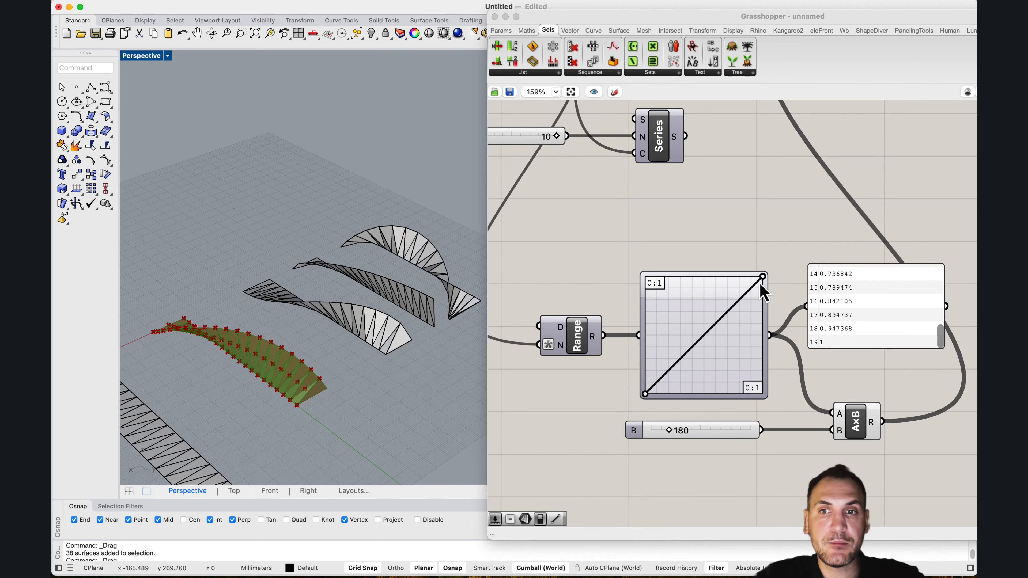
{"action": "mouse_move", "coordinate": [763, 277]}
{"action": "left_mouse_down"}
{"action": "mouse_move", "coordinate": [763, 340]}
{"action": "mouse_move", "coordinate": [757, 257]}
{"action": "mouse_move", "coordinate": [766, 331]}
{"action": "mouse_move", "coordinate": [772, 259]}
{"action": "left_mouse_up"}
{"action": "scroll", "coordinate": [323, 290], "scroll_direction": "down", "scroll_amount": 5}
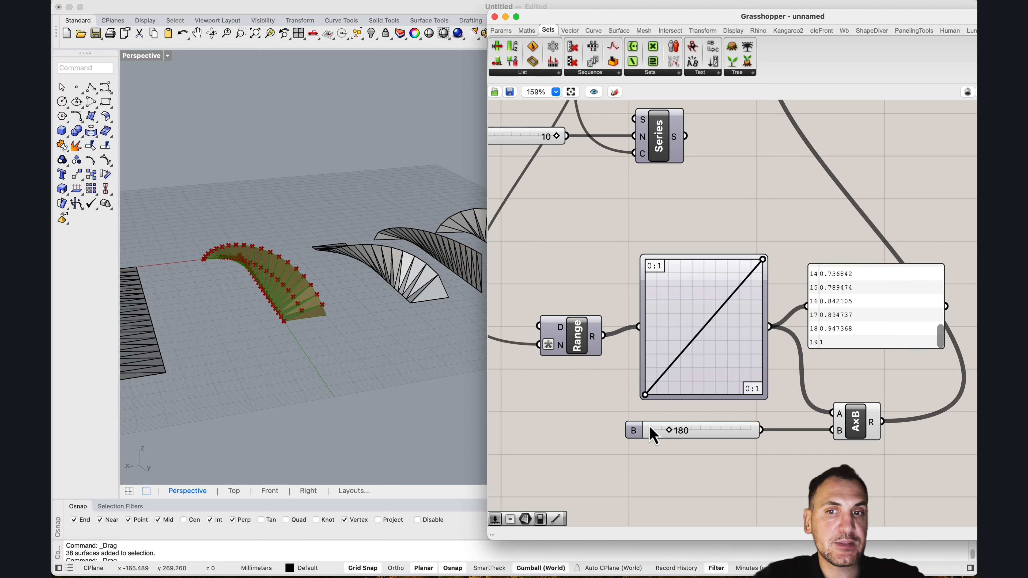
Set the B multiplier slider to 270.
{"action": "left_click_drag", "start_coordinate": [676, 443], "coordinate": [666, 444]}
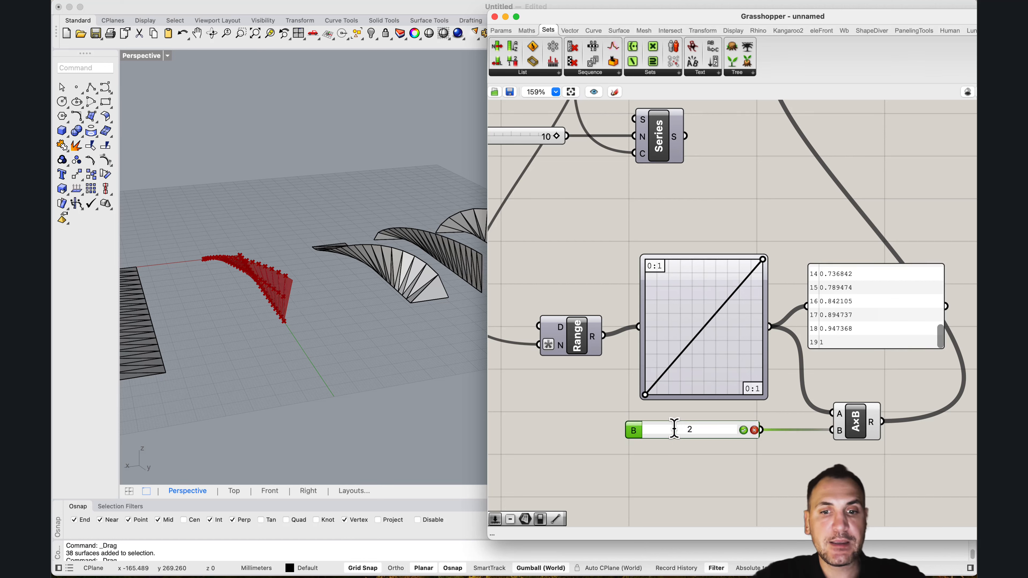
{"action": "key", "text": "Return"}
{"action": "right_click_drag", "start_coordinate": [338, 433], "coordinate": [247, 280]}
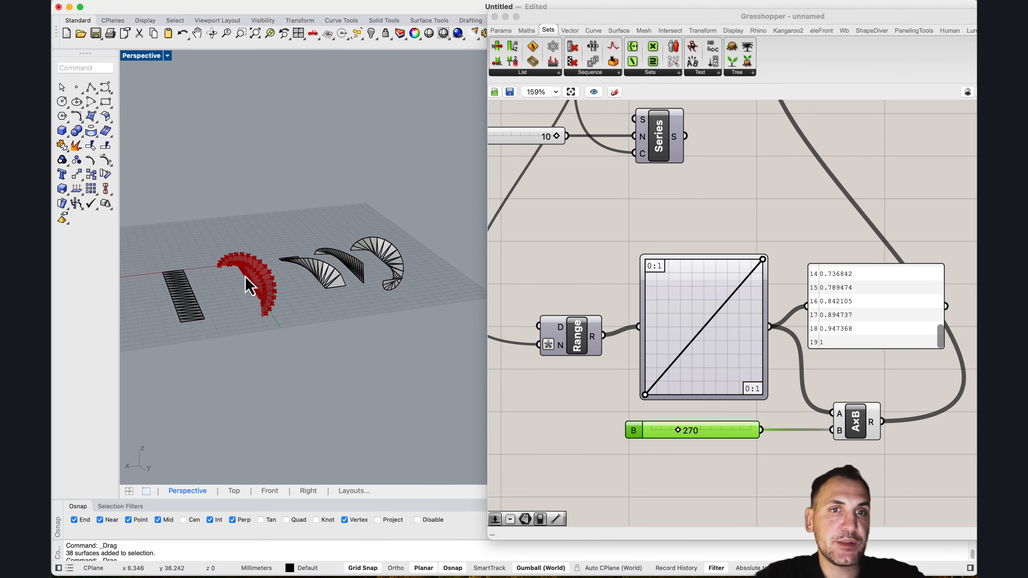
Bake the 270-degree strip from the Srf component into Rhino.
{"action": "right_click_drag", "start_coordinate": [378, 297], "coordinate": [227, 333]}
{"action": "scroll", "coordinate": [787, 251], "scroll_direction": "down", "scroll_amount": 5}
{"action": "scroll", "coordinate": [785, 246], "scroll_direction": "up", "scroll_amount": 3}
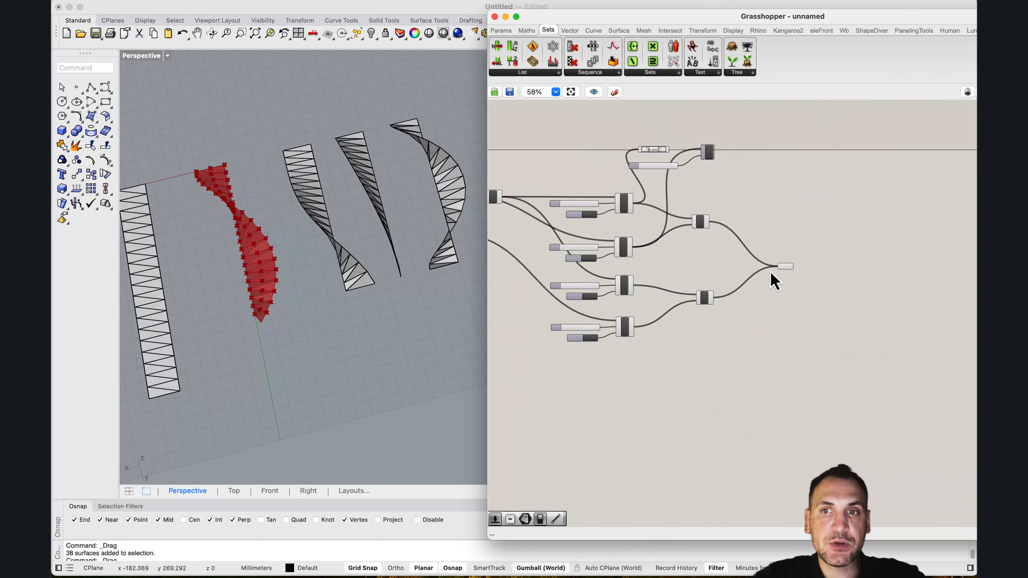
{"action": "left_click", "coordinate": [802, 261]}
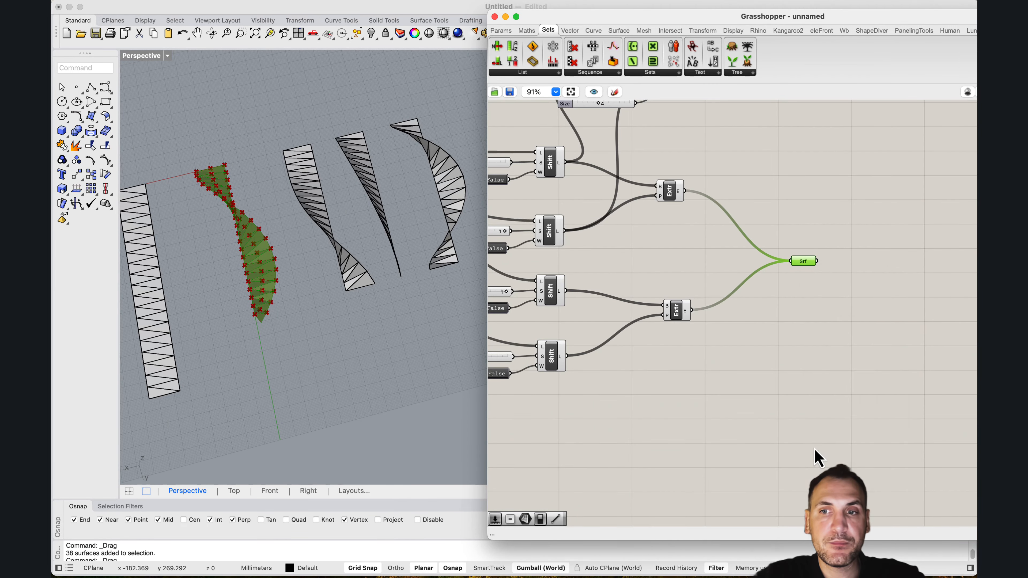
{"action": "key", "text": "Insert"}
{"action": "key", "text": "Return"}
Move the newly baked 270-degree strip along X to the far end of the row of variants and deselect it.
{"action": "scroll", "coordinate": [279, 345], "scroll_direction": "down", "scroll_amount": 5}
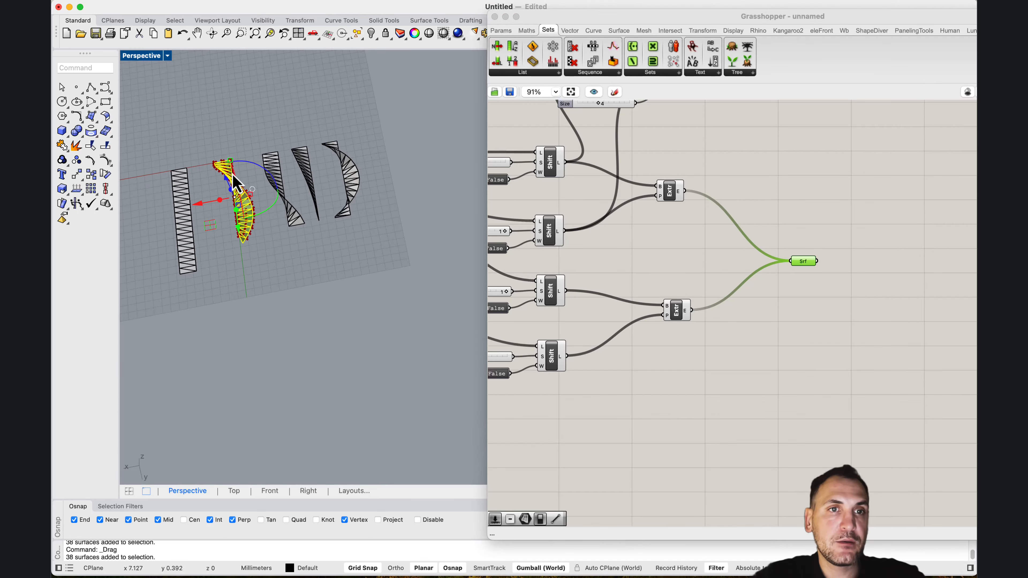
{"action": "left_click_drag", "start_coordinate": [201, 205], "coordinate": [341, 174]}
{"action": "left_click", "coordinate": [332, 274]}
Set the B multiplier slider below the Graph Mapper to 0.
{"action": "right_click_drag", "start_coordinate": [332, 274], "coordinate": [391, 229]}
{"action": "right_click_drag", "start_coordinate": [664, 267], "coordinate": [943, 253]}
{"action": "right_click_drag", "start_coordinate": [526, 298], "coordinate": [664, 281]}
{"action": "scroll", "coordinate": [667, 289], "scroll_direction": "up", "scroll_amount": 5}
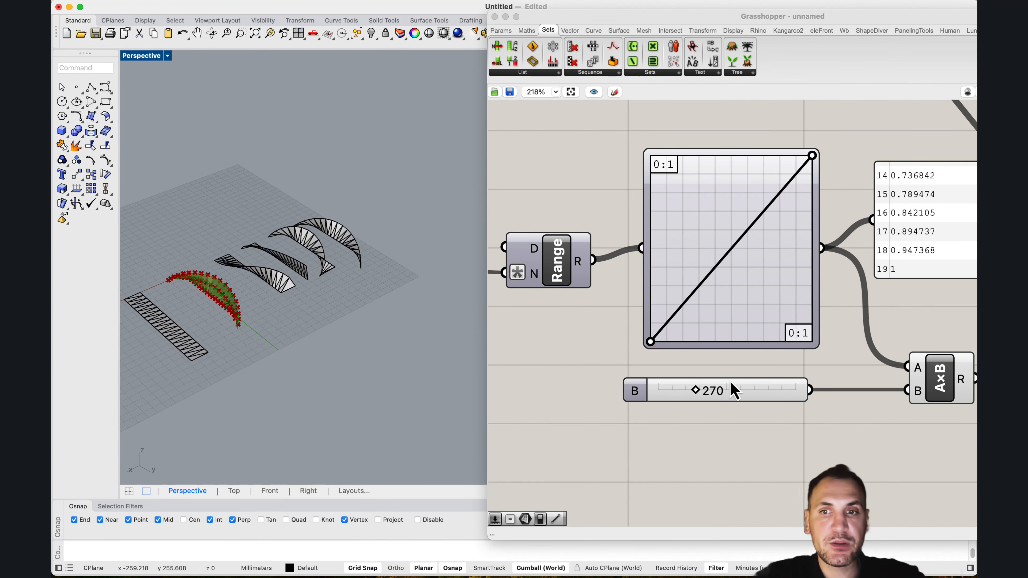
{"action": "double_click", "coordinate": [733, 391]}
{"action": "type", "text": "0"}
{"action": "key", "text": "Return"}
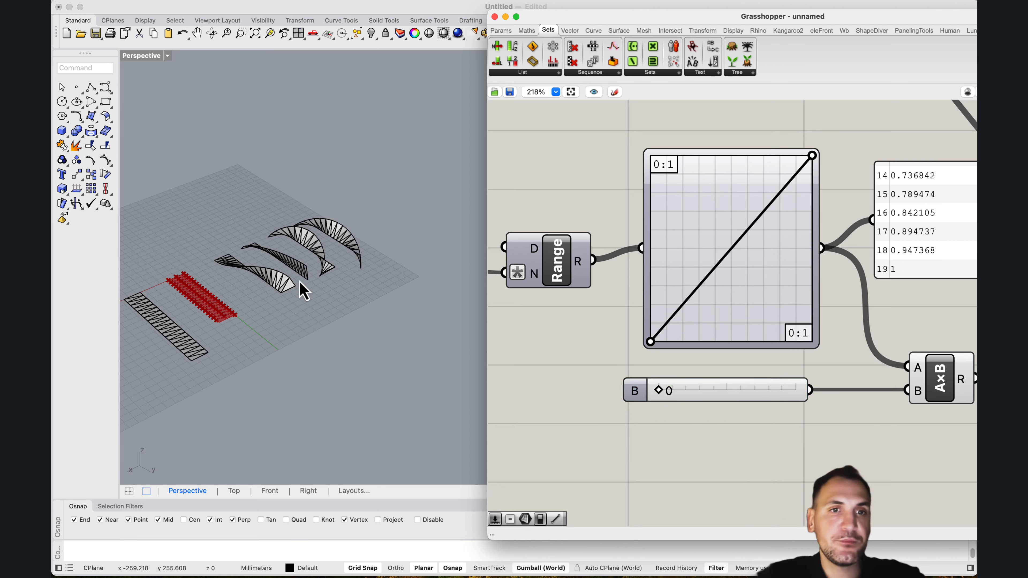
Bake the untwisted strip from the Srf component onto the Default layer.
{"action": "scroll", "coordinate": [664, 289], "scroll_direction": "down", "scroll_amount": 10}
{"action": "scroll", "coordinate": [720, 268], "scroll_direction": "up", "scroll_amount": 5}
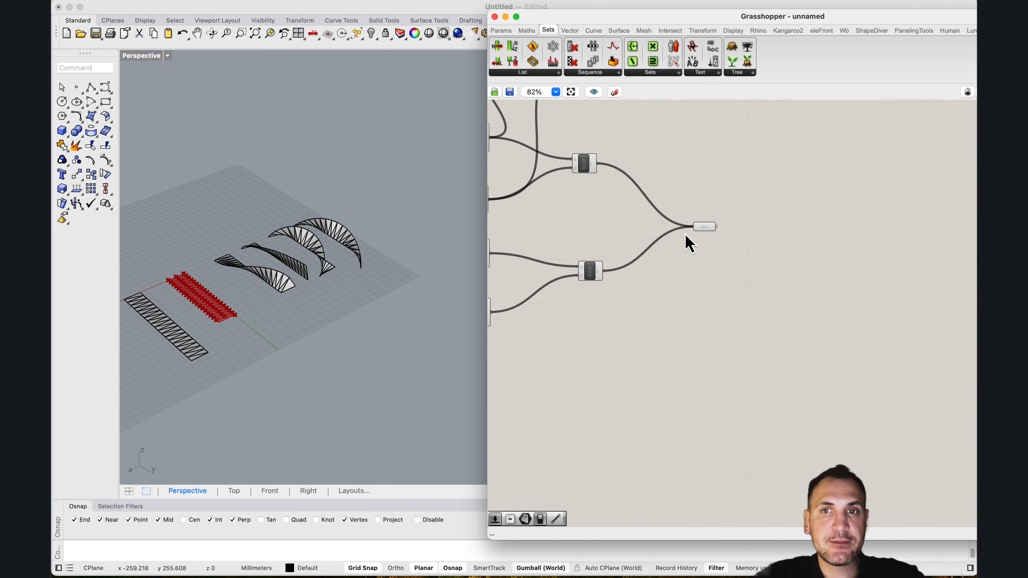
{"action": "right_click", "coordinate": [704, 227]}
{"action": "left_click", "coordinate": [717, 277]}
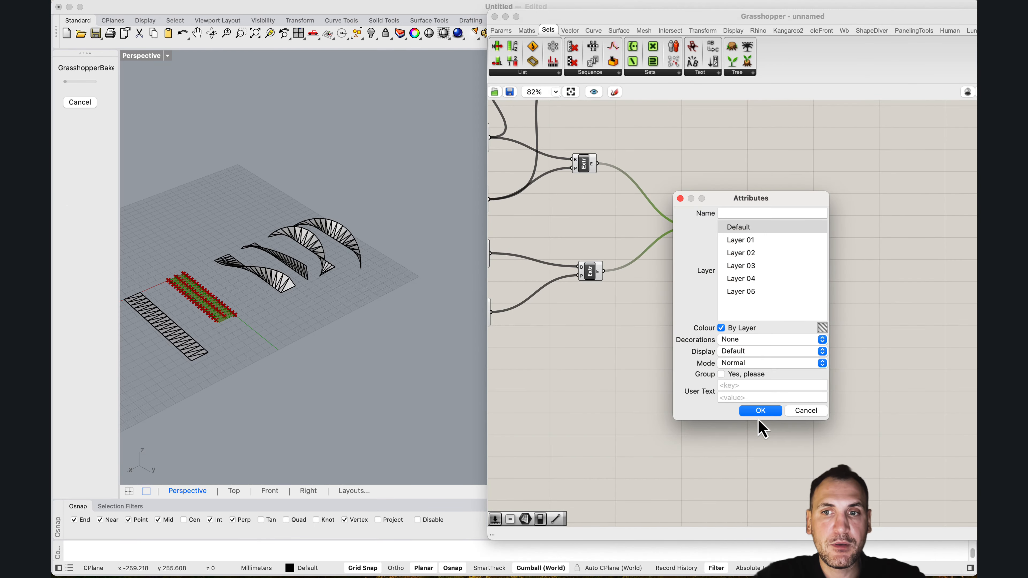
Move the baked untwisted strip along X past the last twisted strip at the end of the row.
{"action": "right_click_drag", "start_coordinate": [391, 320], "coordinate": [267, 298]}
{"action": "scroll", "coordinate": [263, 292], "scroll_direction": "up", "scroll_amount": 3}
{"action": "scroll", "coordinate": [202, 182], "scroll_direction": "down", "scroll_amount": 4}
{"action": "left_click_drag", "start_coordinate": [262, 288], "coordinate": [379, 185]}
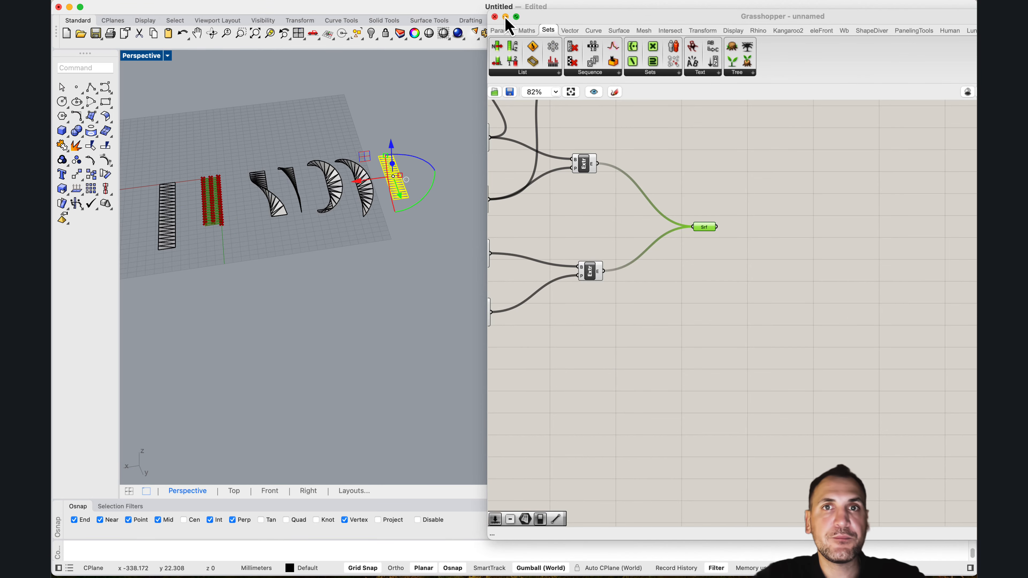
{"action": "right_click_drag", "start_coordinate": [532, 204], "coordinate": [803, 307]}
{"action": "scroll", "coordinate": [787, 298], "scroll_direction": "down", "scroll_amount": 4}
{"action": "left_click_drag", "start_coordinate": [642, 317], "coordinate": [656, 326]}
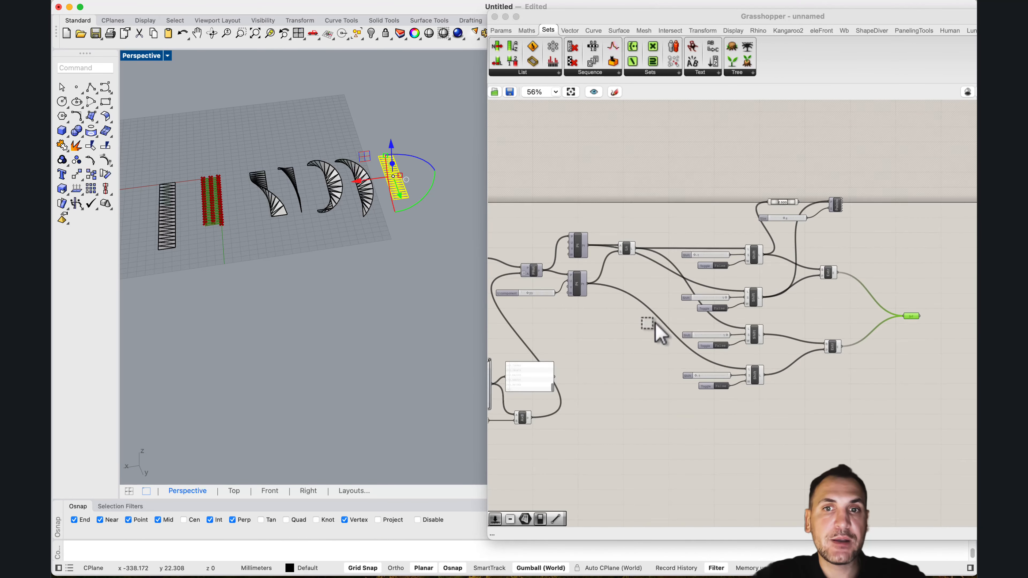
{"action": "right_click_drag", "start_coordinate": [565, 325], "coordinate": [680, 275]}
{"action": "scroll", "coordinate": [683, 275], "scroll_direction": "down", "scroll_amount": 1}
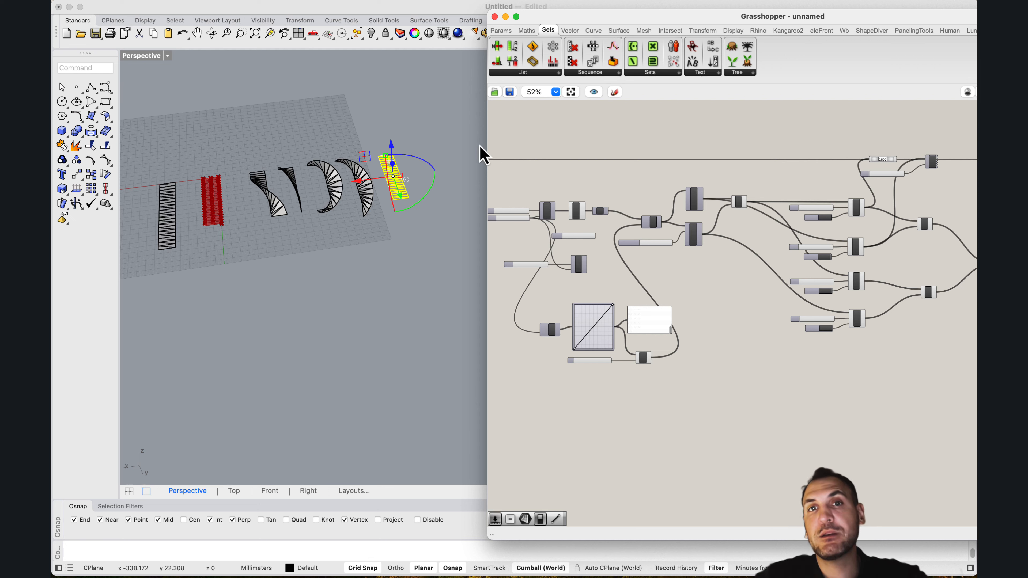
Select the five baked strips in the row, minimize the Grasshopper window and zoom Rhino to the selection.
{"action": "left_click", "coordinate": [375, 232]}
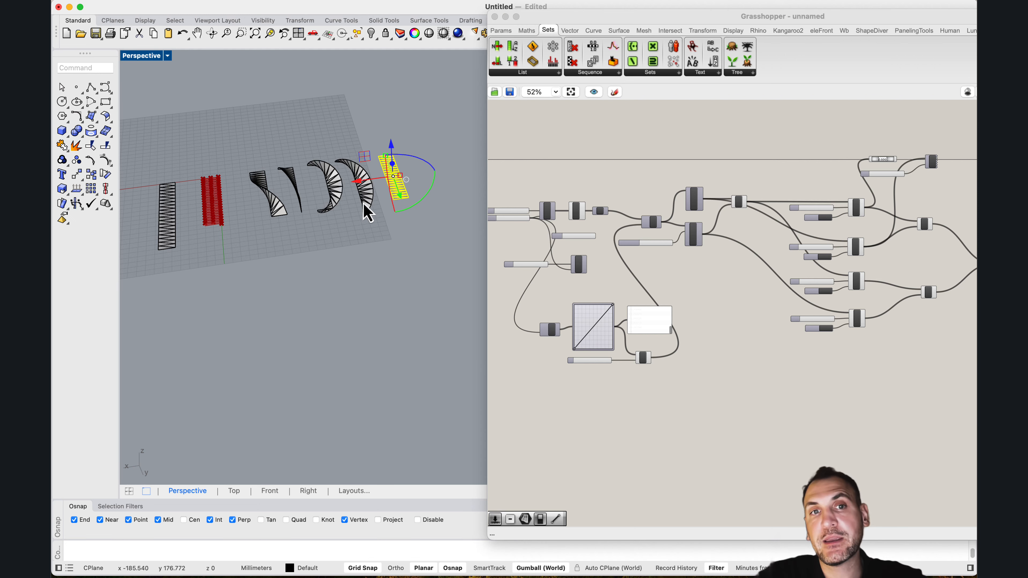
{"action": "mouse_move", "coordinate": [364, 203]}
{"action": "right_mouse_down"}
{"action": "mouse_move", "coordinate": [364, 184]}
{"action": "mouse_move", "coordinate": [370, 192]}
{"action": "right_mouse_up"}
{"action": "left_click_drag", "start_coordinate": [484, 264], "coordinate": [255, 135]}
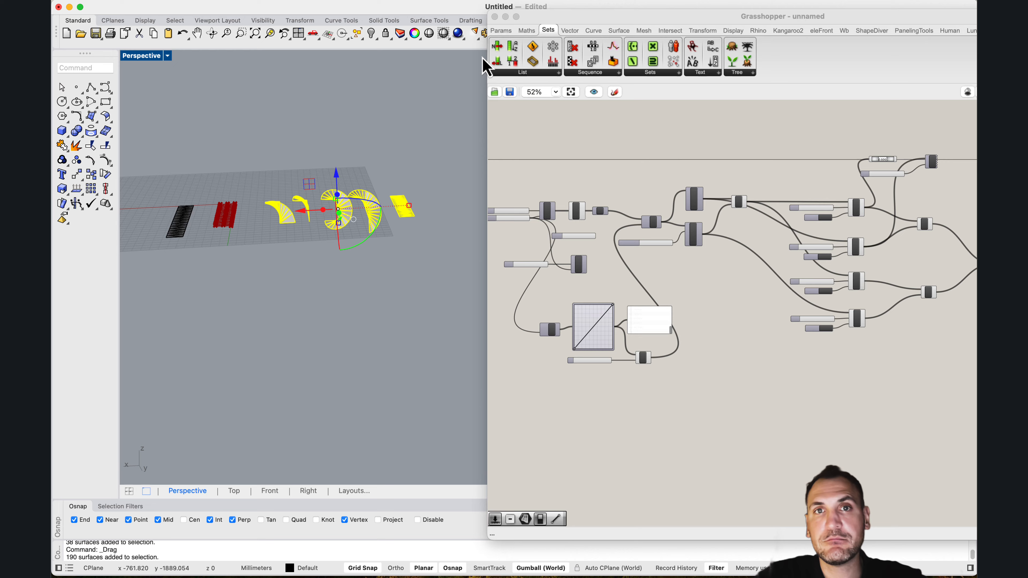
{"action": "left_click", "coordinate": [506, 17]}
{"action": "type", "text": "ZS"}
{"action": "key", "text": "Return"}
{"action": "key", "text": "Escape"}
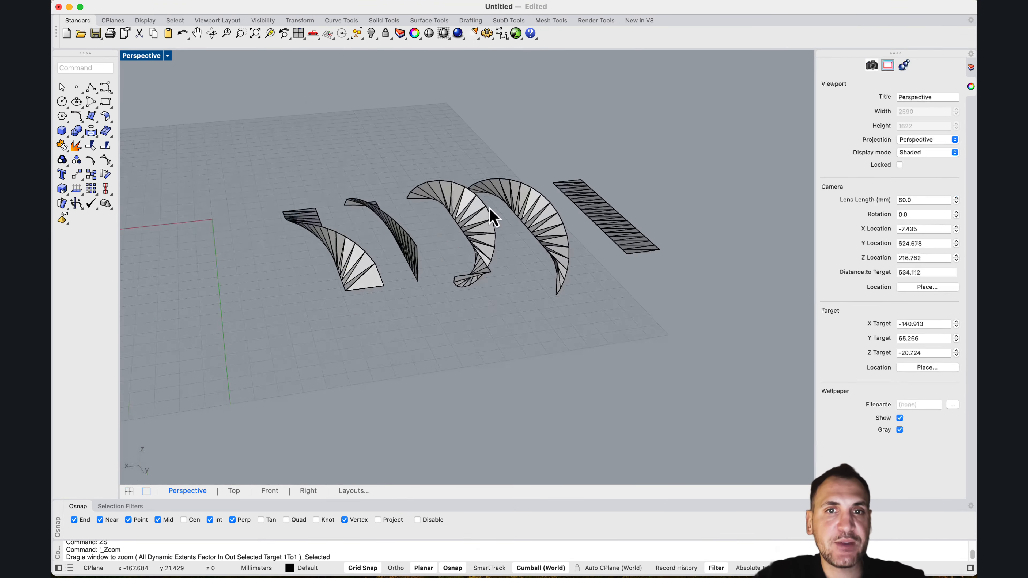
Group all surfaces of the C-shaped strip in the middle of the row.
{"action": "right_click_drag", "start_coordinate": [491, 215], "coordinate": [444, 179]}
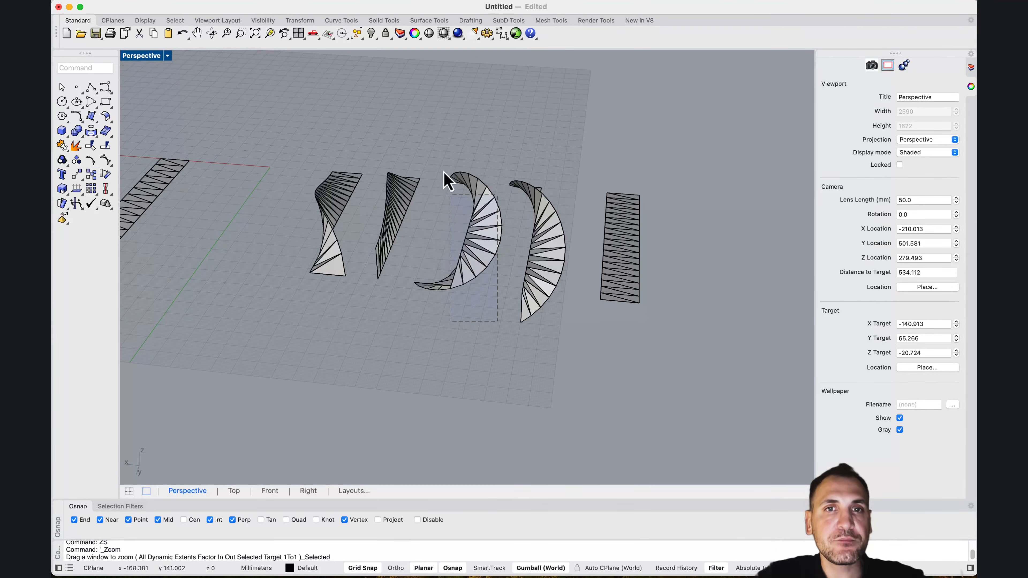
{"action": "left_click_drag", "start_coordinate": [444, 171], "coordinate": [434, 167]}
{"action": "type", "text": "group"}
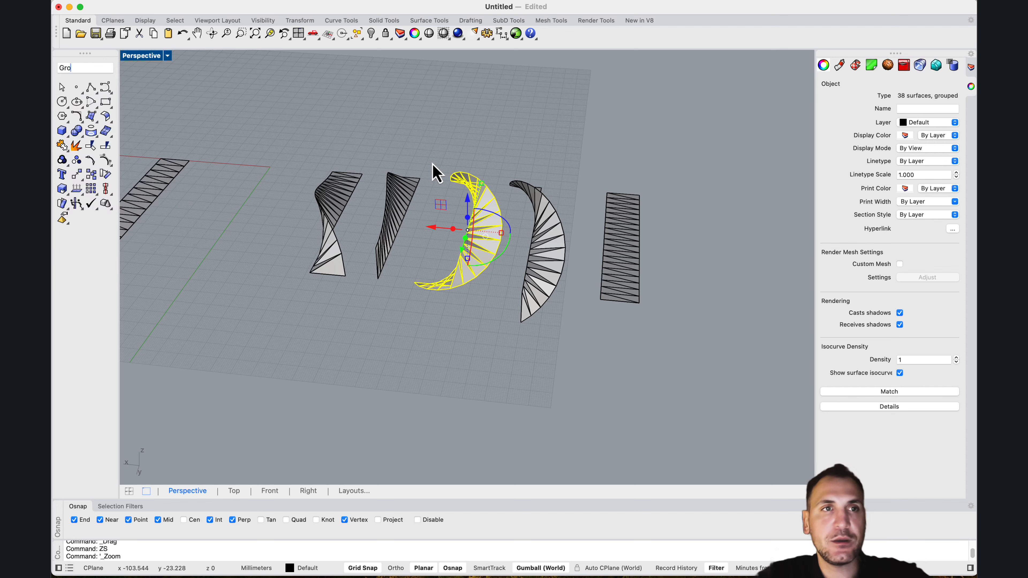
{"action": "key", "text": "Return"}
Group the surfaces of each of the other four strips in the row into a separate group per strip.
{"action": "right_click_drag", "start_coordinate": [514, 287], "coordinate": [563, 336]}
{"action": "left_click", "coordinate": [562, 336]}
{"action": "left_click", "coordinate": [506, 184]}
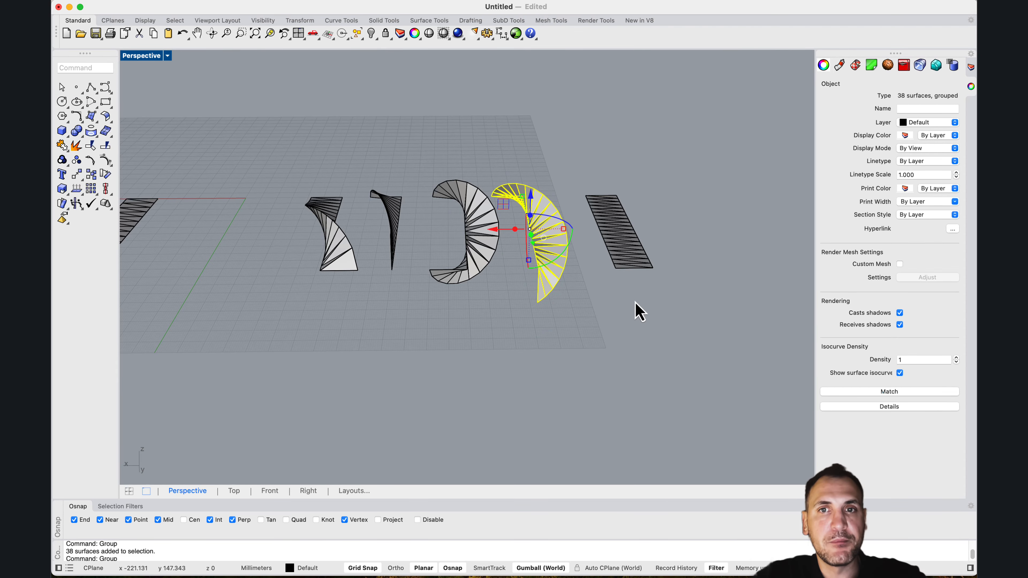
{"action": "left_click", "coordinate": [638, 310]}
{"action": "left_click", "coordinate": [615, 227]}
{"action": "left_click", "coordinate": [412, 295]}
{"action": "left_click", "coordinate": [392, 237]}
{"action": "left_click", "coordinate": [320, 173]}
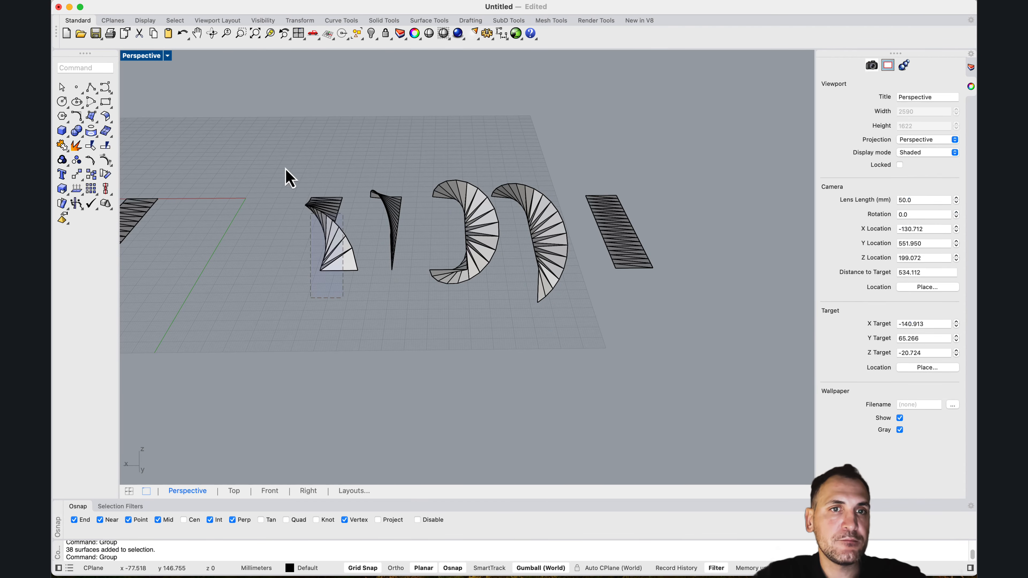
{"action": "left_click", "coordinate": [329, 229]}
{"action": "left_click", "coordinate": [345, 294]}
Move the first twisted strip by its lower end corner onto the end of the C-shaped middle strip.
{"action": "scroll", "coordinate": [411, 260], "scroll_direction": "up", "scroll_amount": 2}
{"action": "mouse_move", "coordinate": [344, 294]}
{"action": "right_mouse_down"}
{"action": "mouse_move", "coordinate": [412, 260]}
{"action": "mouse_move", "coordinate": [395, 291]}
{"action": "mouse_move", "coordinate": [356, 299]}
{"action": "right_mouse_up"}
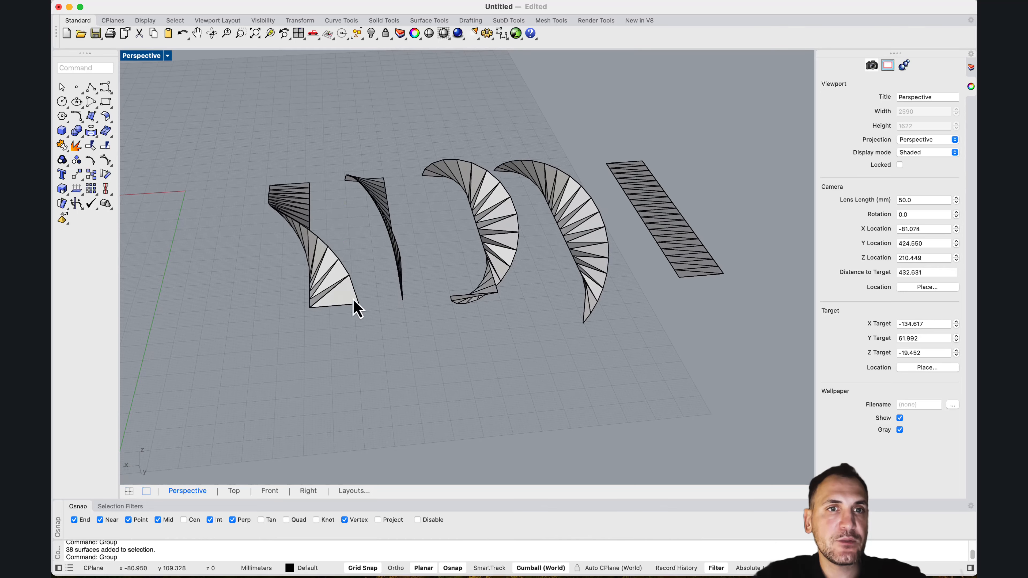
{"action": "left_click", "coordinate": [355, 302]}
{"action": "type", "text": "m"}
{"action": "key", "text": "Return"}
{"action": "left_click", "coordinate": [359, 304]}
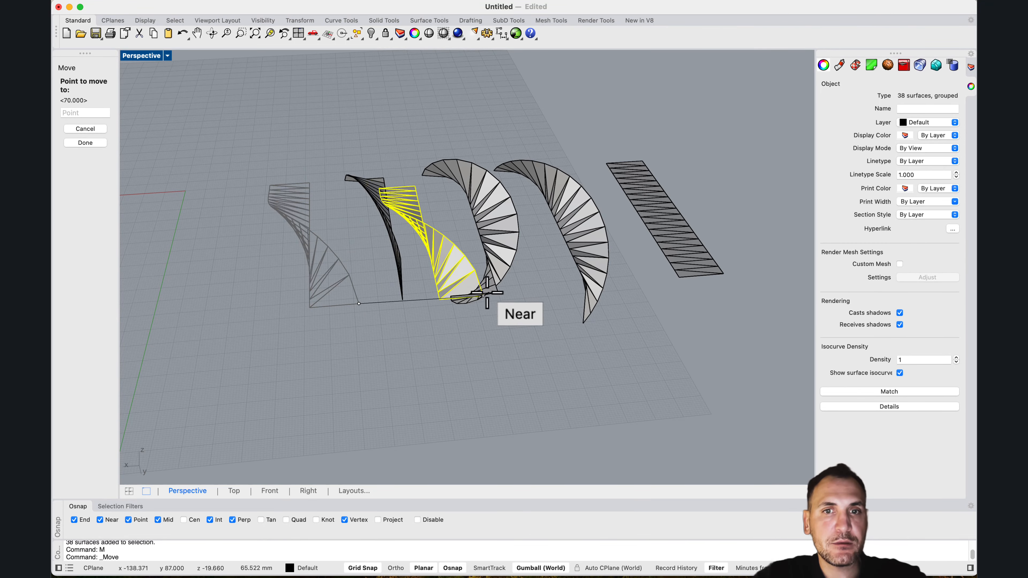
{"action": "left_click", "coordinate": [498, 291]}
{"action": "right_click_drag", "start_coordinate": [496, 284], "coordinate": [457, 250]}
{"action": "left_click", "coordinate": [413, 280]}
Rotate the narrow second strip half a turn about its Y axis.
{"action": "scroll", "coordinate": [413, 275], "scroll_direction": "up", "scroll_amount": 3}
{"action": "right_click_drag", "start_coordinate": [413, 276], "coordinate": [403, 176]}
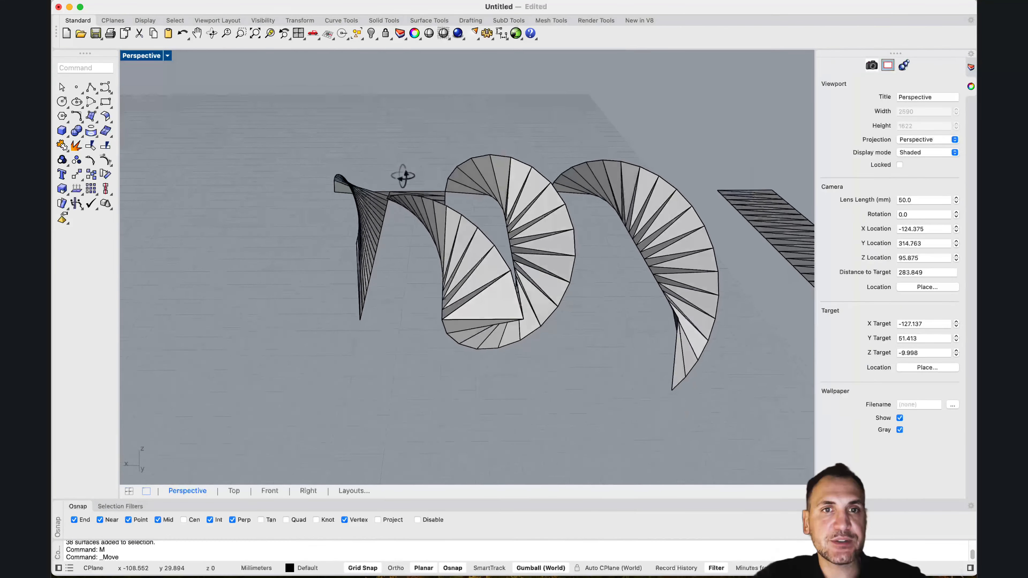
{"action": "left_click", "coordinate": [362, 248]}
{"action": "scroll", "coordinate": [362, 248], "scroll_direction": "down", "scroll_amount": 4}
{"action": "right_click_drag", "start_coordinate": [413, 240], "coordinate": [371, 251]}
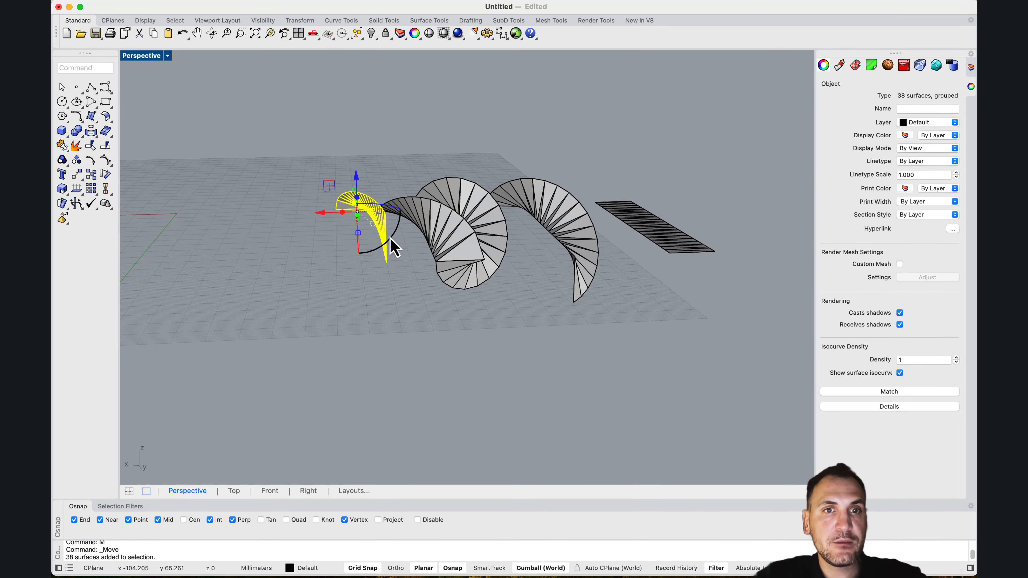
{"action": "left_click_drag", "start_coordinate": [395, 247], "coordinate": [286, 247]}
{"action": "left_click_drag", "start_coordinate": [249, 160], "coordinate": [252, 160], "text": "shift"}
Move the flipped narrow strip by its upper end corner onto the end corner of the neighbouring twisted strip.
{"action": "scroll", "coordinate": [345, 169], "scroll_direction": "up", "scroll_amount": 4}
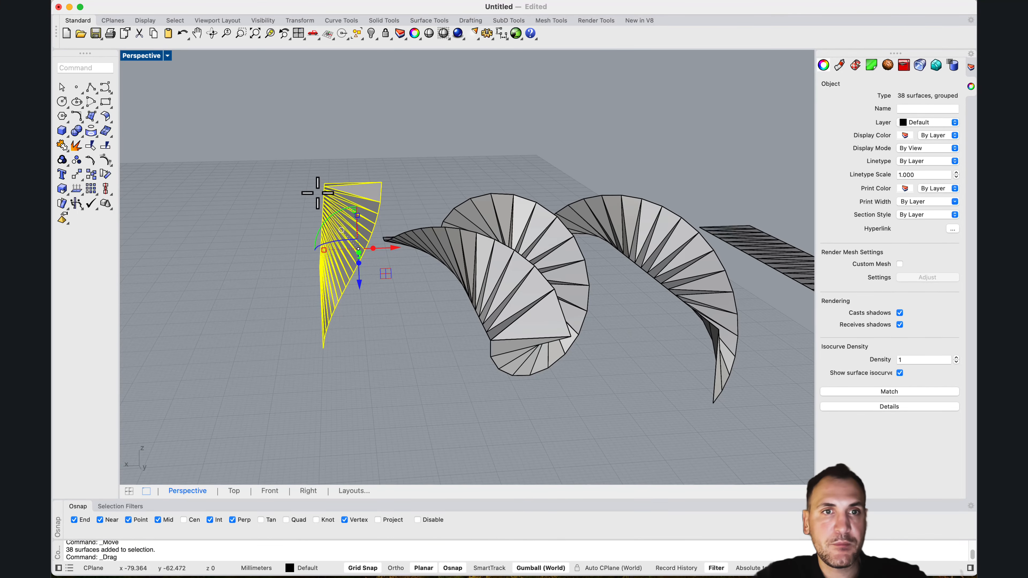
{"action": "type", "text": "m"}
{"action": "key", "text": "Return"}
{"action": "right_click_drag", "start_coordinate": [318, 193], "coordinate": [301, 187]}
{"action": "left_click", "coordinate": [293, 185]}
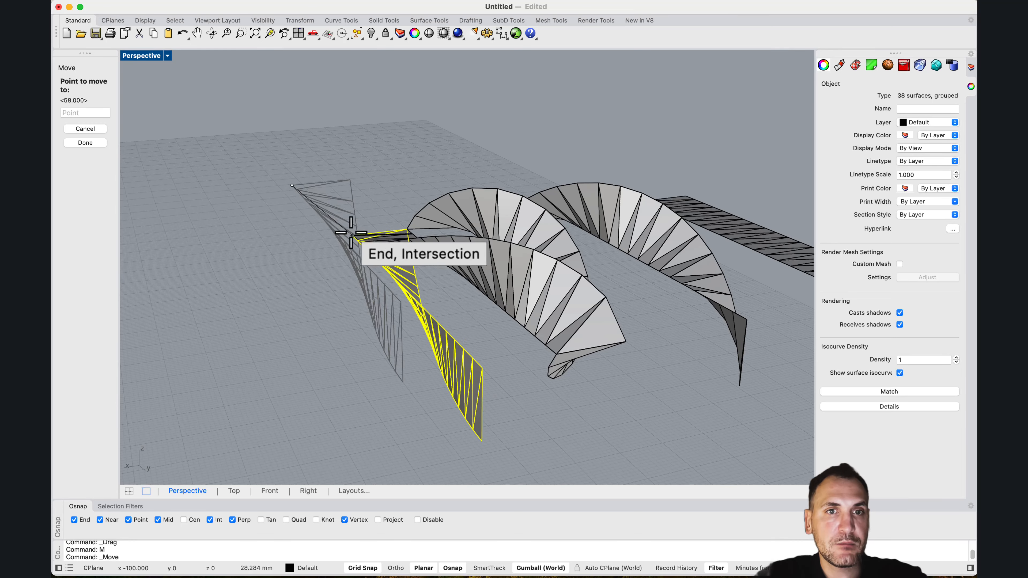
{"action": "left_click", "coordinate": [357, 235]}
{"action": "key", "text": "Escape"}
Move the separate crescent strip along X to the opposite side of the joined strips and rotate it half a turn about its Y axis.
{"action": "scroll", "coordinate": [360, 235], "scroll_direction": "down", "scroll_amount": 4}
{"action": "right_click_drag", "start_coordinate": [393, 252], "coordinate": [525, 271]}
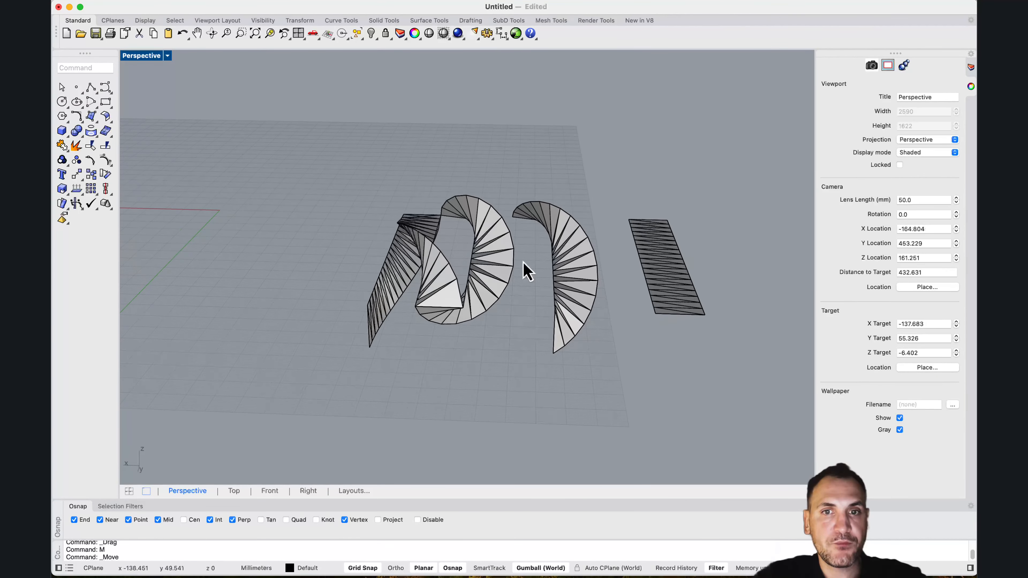
{"action": "left_click", "coordinate": [586, 291]}
{"action": "mouse_move", "coordinate": [586, 292]}
{"action": "right_mouse_down"}
{"action": "mouse_move", "coordinate": [569, 253]}
{"action": "mouse_move", "coordinate": [532, 260]}
{"action": "mouse_move", "coordinate": [530, 282]}
{"action": "mouse_move", "coordinate": [533, 254]}
{"action": "mouse_move", "coordinate": [567, 270]}
{"action": "mouse_move", "coordinate": [504, 210]}
{"action": "mouse_move", "coordinate": [525, 263]}
{"action": "right_mouse_up"}
{"action": "left_click_drag", "start_coordinate": [518, 256], "coordinate": [324, 273]}
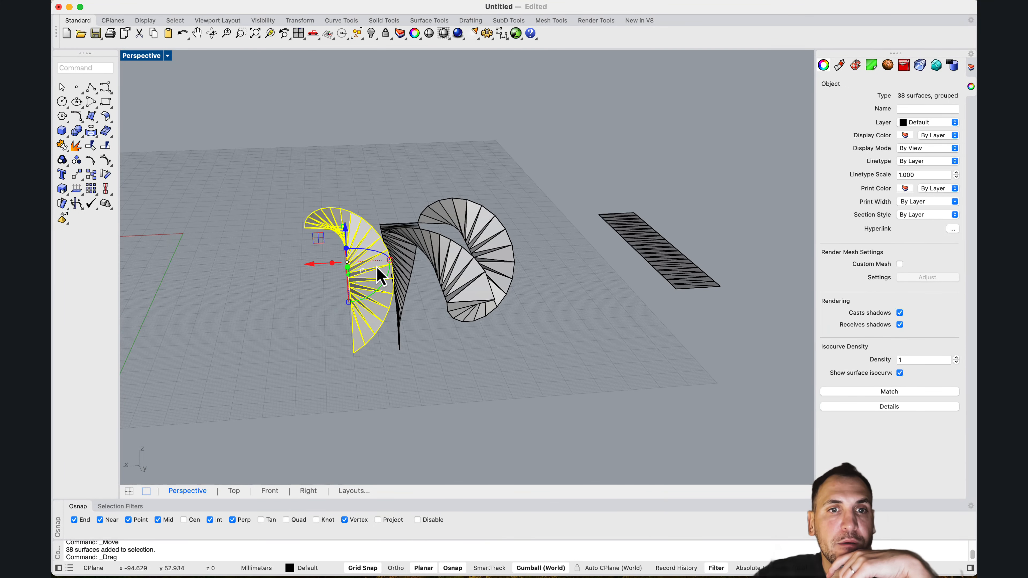
{"action": "left_click_drag", "start_coordinate": [385, 285], "coordinate": [276, 263]}
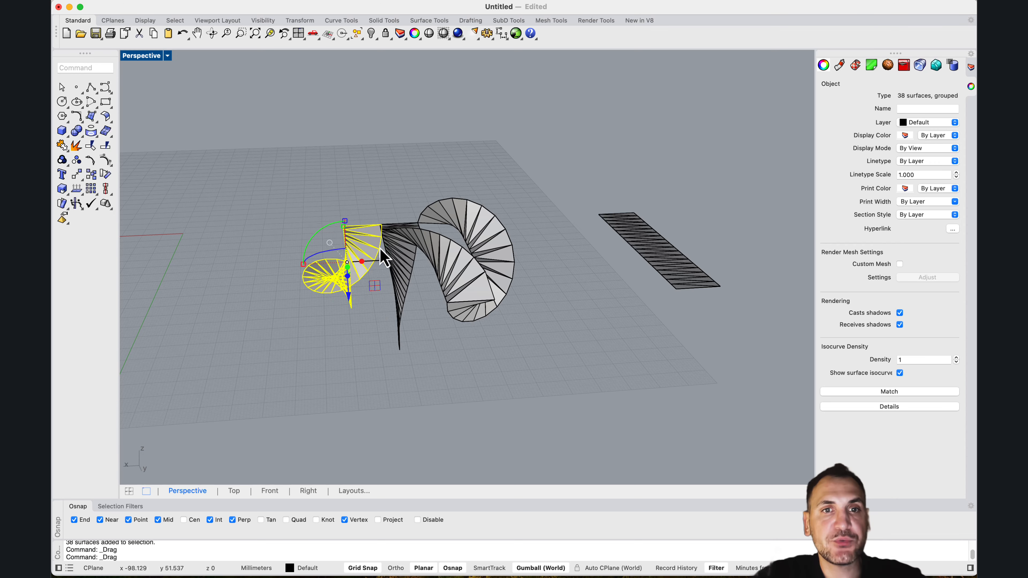
Mirror the crescent strip as a copy and delete the original strip.
{"action": "mouse_move", "coordinate": [382, 256]}
{"action": "right_mouse_down"}
{"action": "mouse_move", "coordinate": [351, 246]}
{"action": "mouse_move", "coordinate": [365, 251]}
{"action": "right_mouse_up"}
{"action": "right_click_drag", "start_coordinate": [368, 301], "coordinate": [377, 295]}
{"action": "type", "text": "mirror"}
{"action": "key", "text": "Return"}
{"action": "left_click", "coordinate": [296, 352]}
{"action": "right_click_drag", "start_coordinate": [313, 322], "coordinate": [284, 301]}
{"action": "left_click", "coordinate": [300, 256]}
{"action": "left_click", "coordinate": [303, 255]}
{"action": "left_click", "coordinate": [362, 355]}
{"action": "key", "text": "Delete"}
Rotate the mirrored crescent strip half a turn about its Y axis and move its lower end corner onto the narrow strip's lower corner.
{"action": "left_click", "coordinate": [265, 326]}
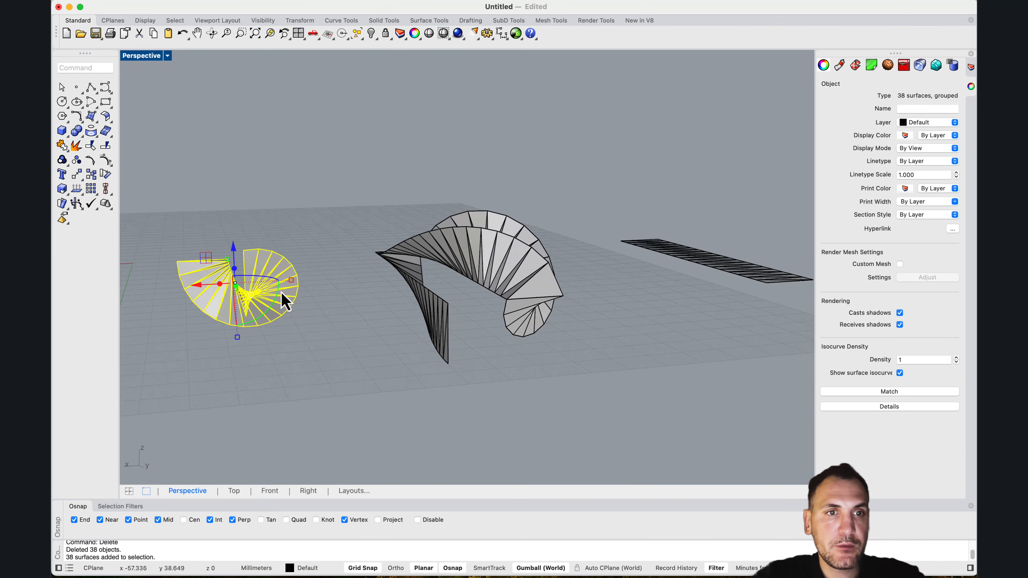
{"action": "left_click_drag", "start_coordinate": [276, 307], "coordinate": [212, 340]}
{"action": "left_click_drag", "start_coordinate": [152, 290], "coordinate": [152, 289]}
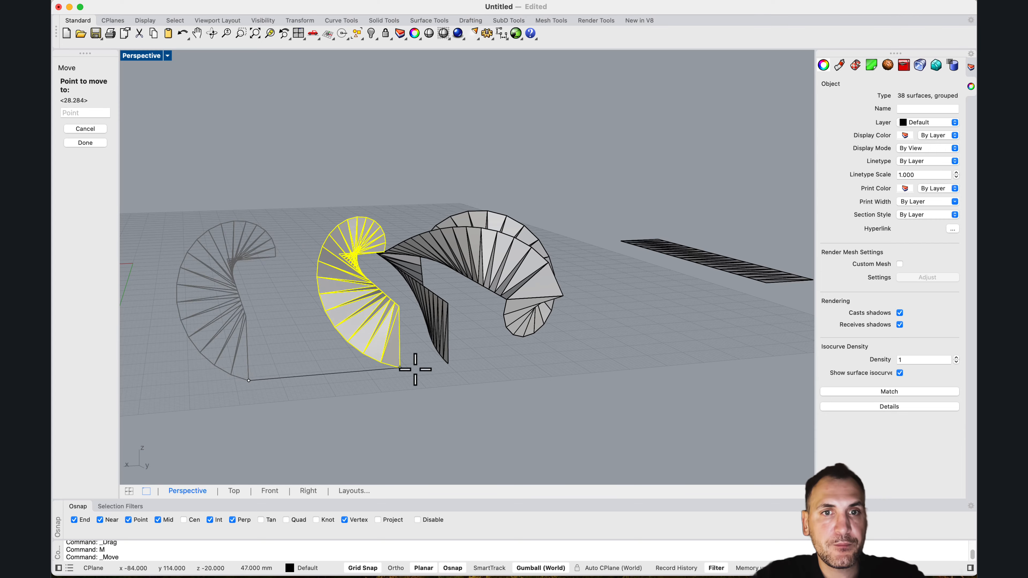
Rotate the twisted strip between the two crescents a quarter turn about its Y axis and reposition it by its lower end corner.
{"action": "right_click_drag", "start_coordinate": [437, 316], "coordinate": [464, 297]}
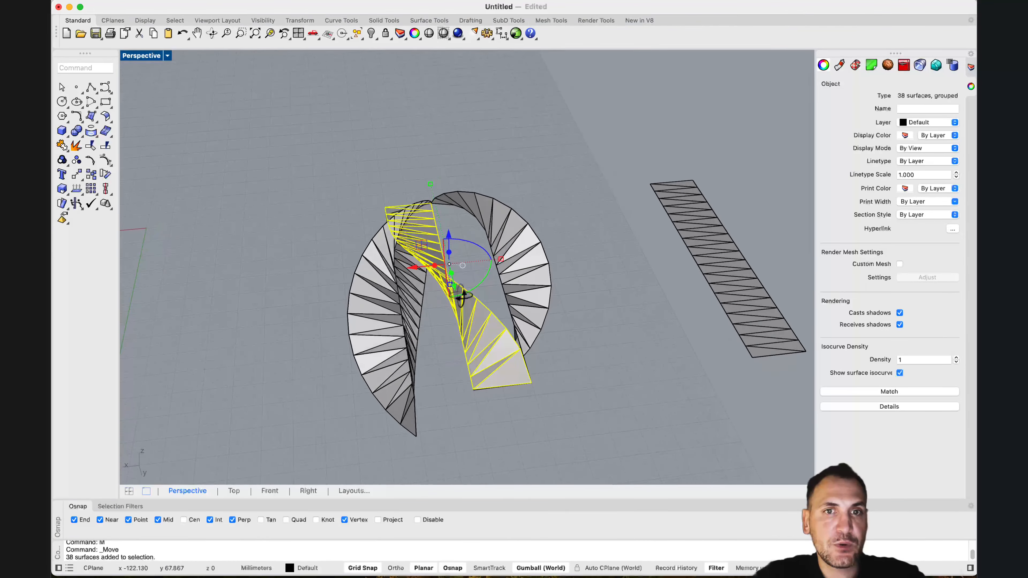
{"action": "left_click_drag", "start_coordinate": [479, 283], "coordinate": [417, 313]}
{"action": "right_click_drag", "start_coordinate": [417, 313], "coordinate": [457, 312]}
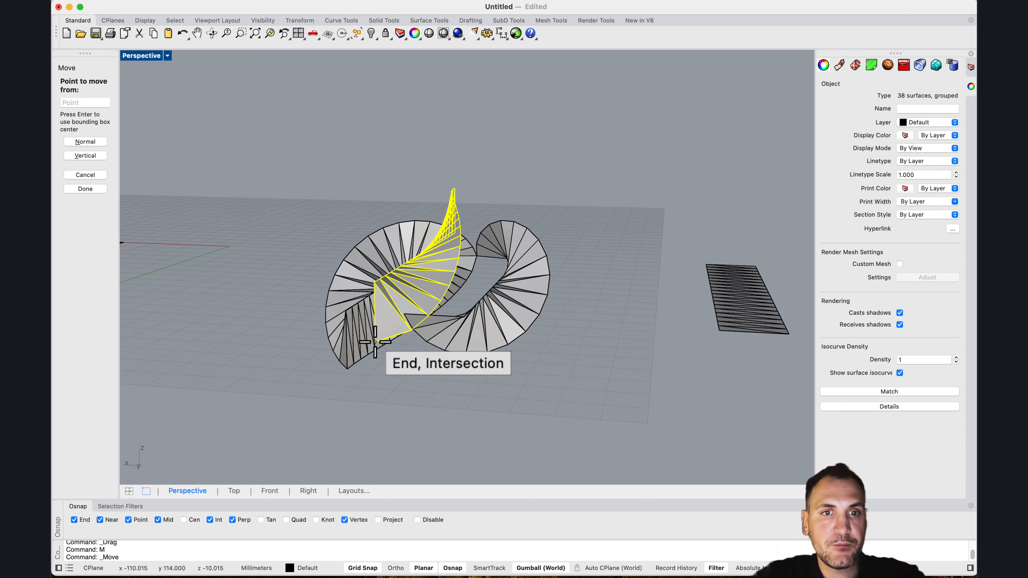
{"action": "key", "text": "Escape"}
{"action": "key", "text": "Escape"}
Move the rotated strip by the lower corner of its far end onto the corner shared by the neighbouring strips, and check the joint.
{"action": "right_click_drag", "start_coordinate": [430, 344], "coordinate": [455, 326]}
{"action": "left_click", "coordinate": [484, 271]}
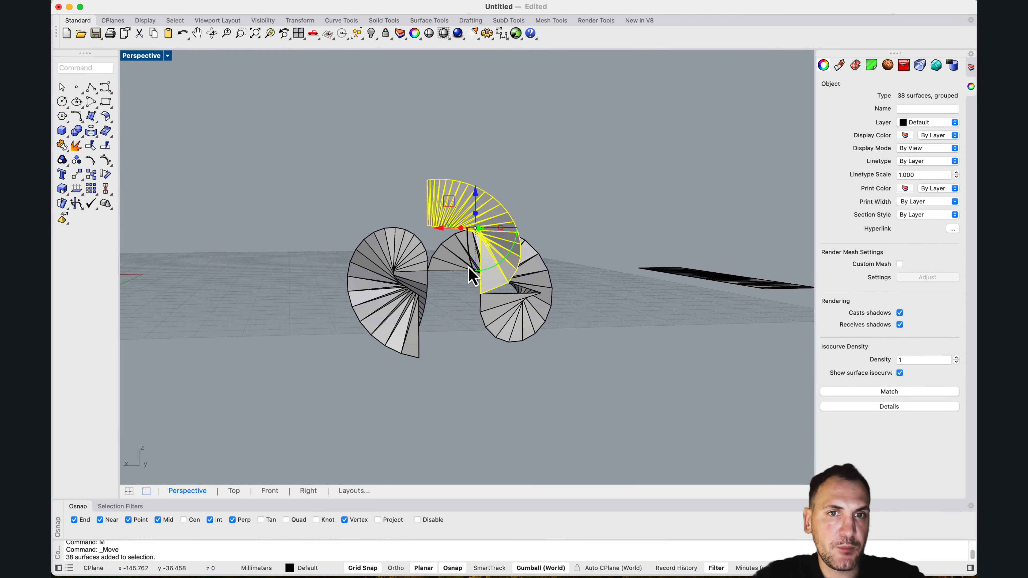
{"action": "right_click_drag", "start_coordinate": [469, 266], "coordinate": [497, 295]}
{"action": "scroll", "coordinate": [379, 150], "scroll_direction": "up", "scroll_amount": 2}
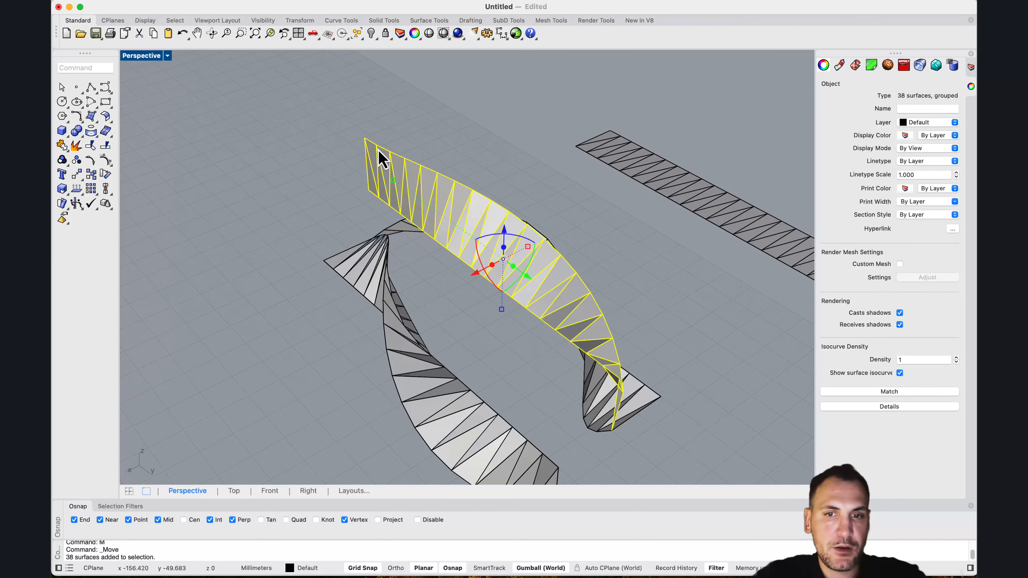
{"action": "type", "text": "m"}
{"action": "key", "text": "Return"}
{"action": "left_click", "coordinate": [366, 199]}
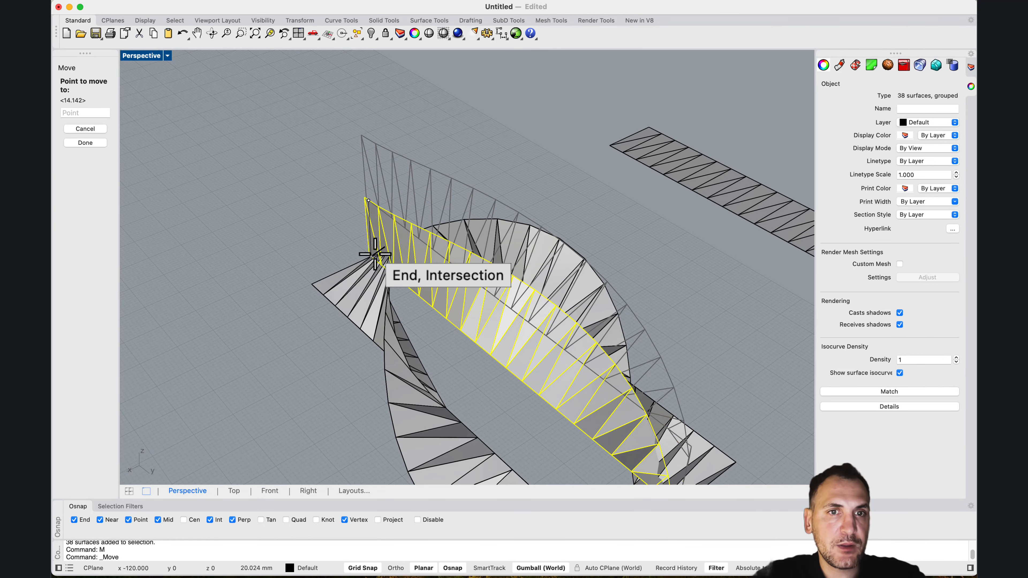
{"action": "left_click", "coordinate": [373, 256]}
{"action": "right_click_drag", "start_coordinate": [440, 280], "coordinate": [430, 253]}
{"action": "scroll", "coordinate": [302, 352], "scroll_direction": "up", "scroll_amount": 4}
{"action": "left_click", "coordinate": [302, 348]}
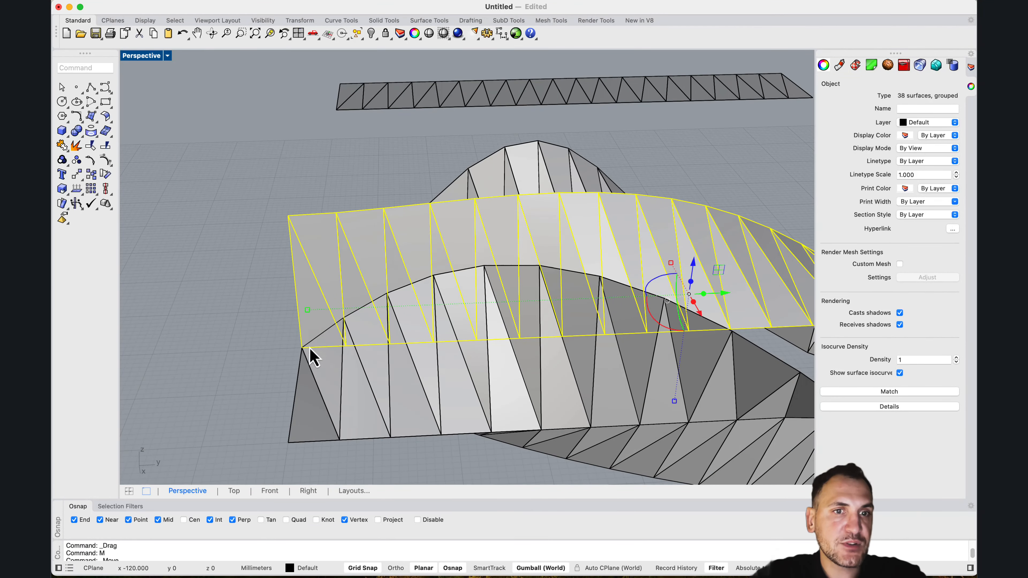
{"action": "key", "text": "Escape"}
Mirror the repositioned twisted strip as a copy and delete the original strip.
{"action": "scroll", "coordinate": [310, 353], "scroll_direction": "down", "scroll_amount": 4}
{"action": "right_click_drag", "start_coordinate": [488, 297], "coordinate": [458, 359]}
{"action": "left_click", "coordinate": [486, 333]}
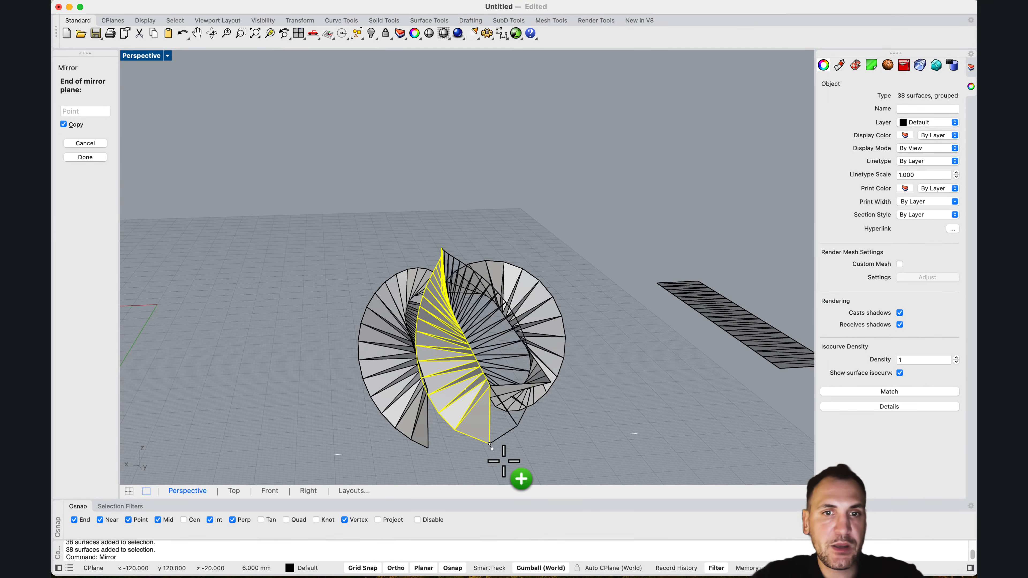
{"action": "key", "text": "Escape"}
{"action": "key", "text": "Delete"}
Move the separate flat strip by its near end corner onto the lower end corner of the joined strips, and check the joint.
{"action": "right_click_drag", "start_coordinate": [491, 323], "coordinate": [497, 348]}
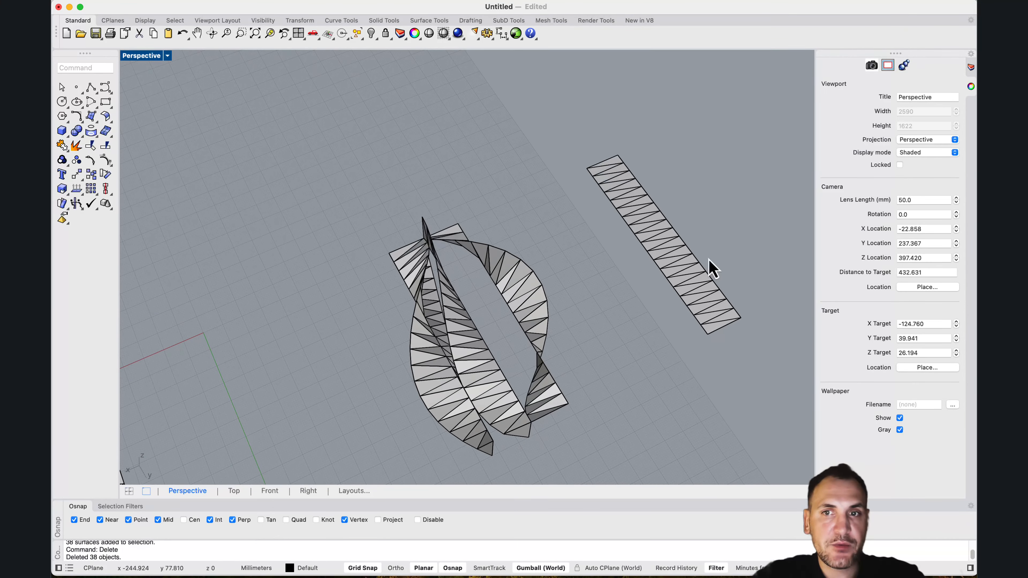
{"action": "left_click", "coordinate": [698, 299]}
{"action": "left_click", "coordinate": [708, 339]}
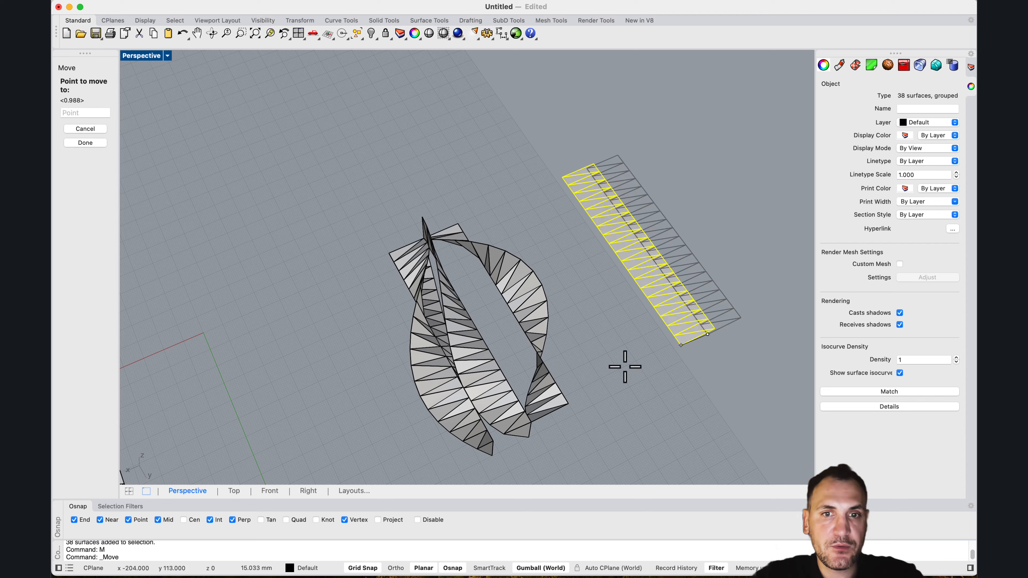
{"action": "left_click", "coordinate": [531, 420]}
{"action": "right_click_drag", "start_coordinate": [562, 398], "coordinate": [523, 360]}
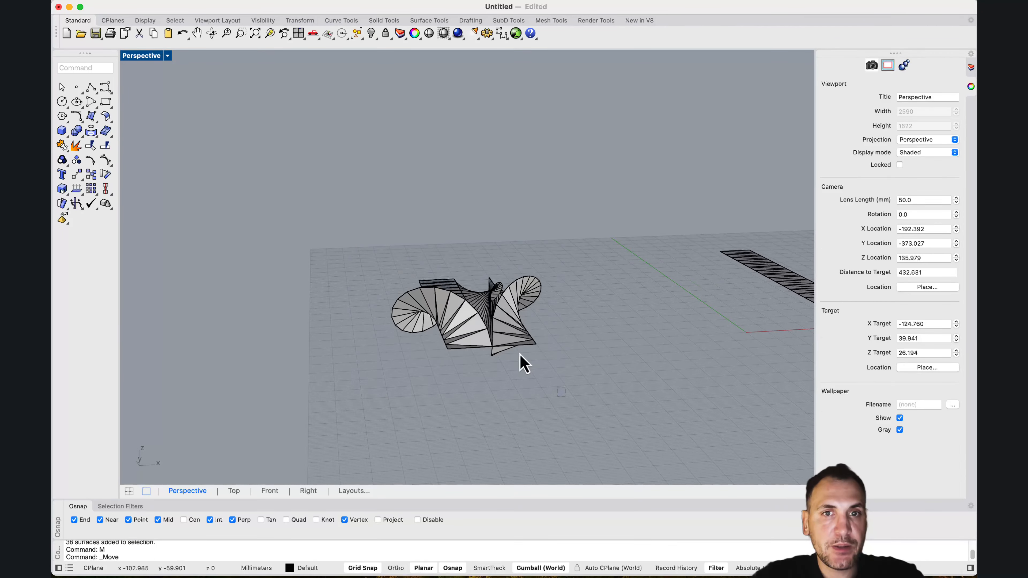
{"action": "left_click", "coordinate": [524, 360]}
{"action": "key", "text": "Return"}
{"action": "key", "text": "Escape"}
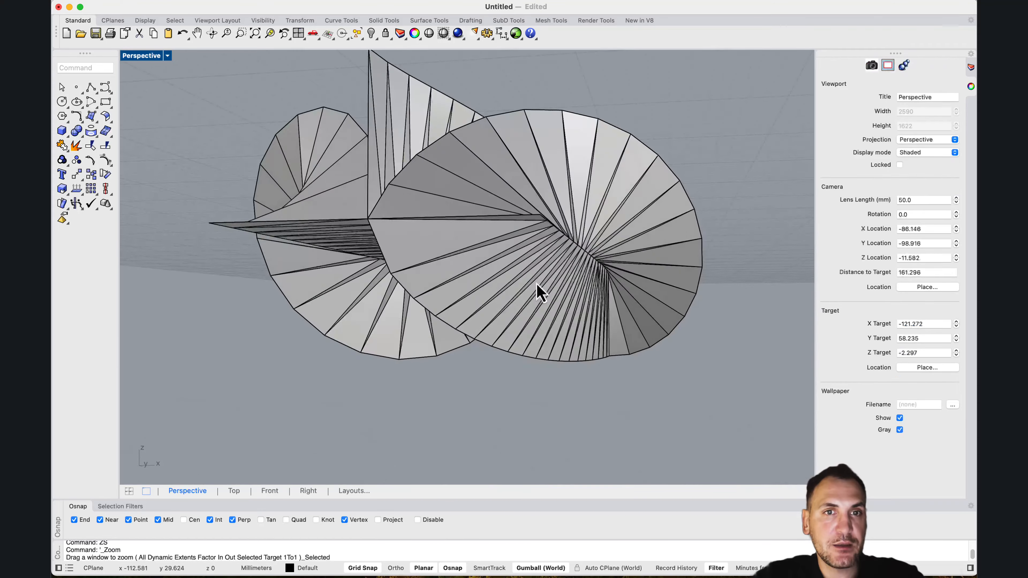
{"action": "right_click_drag", "start_coordinate": [537, 292], "coordinate": [558, 411]}
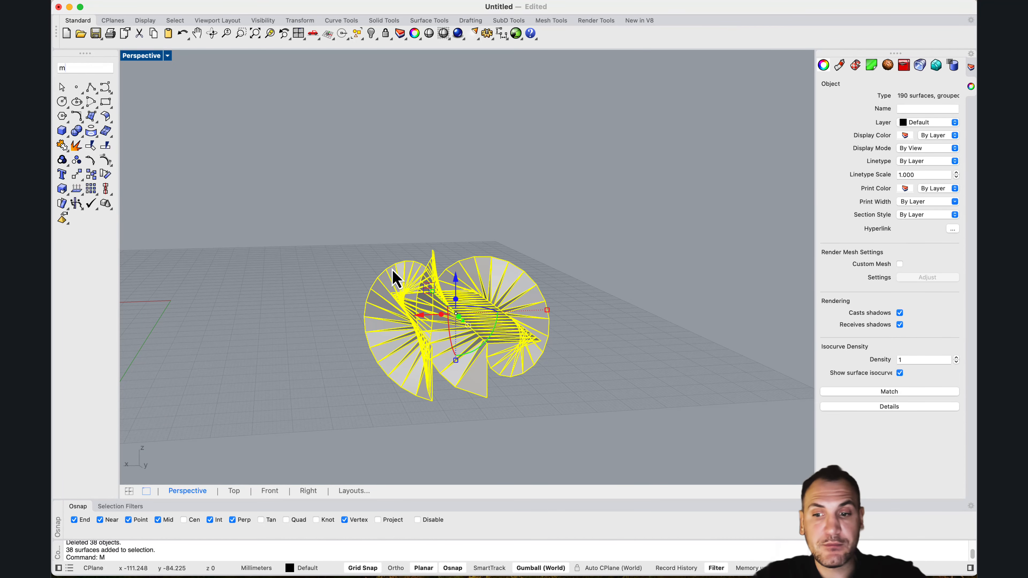
Mirror all five joined strips as a copy across a three-point mirror plane above them.
{"action": "type", "text": "irror"}
{"action": "left_click", "coordinate": [69, 91]}
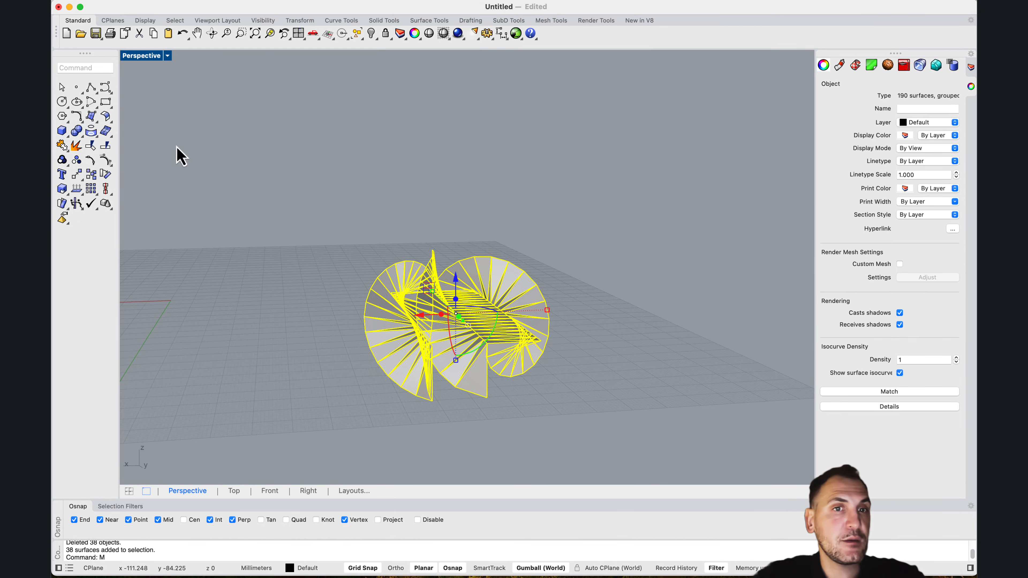
{"action": "left_click", "coordinate": [104, 125]}
{"action": "right_click_drag", "start_coordinate": [207, 161], "coordinate": [479, 242]}
{"action": "left_click", "coordinate": [580, 239]}
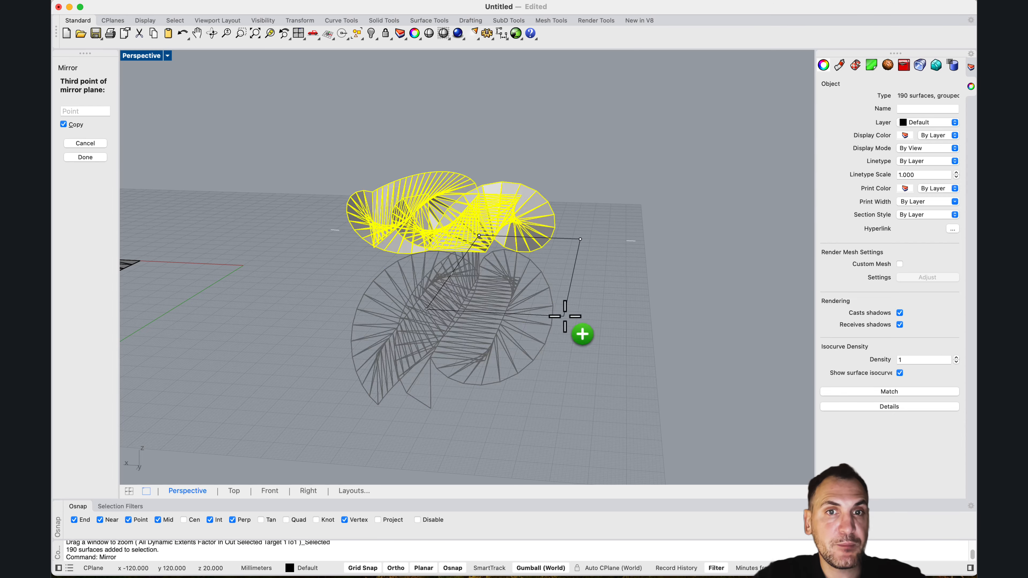
{"action": "right_click_drag", "start_coordinate": [558, 320], "coordinate": [502, 269]}
{"action": "left_click", "coordinate": [525, 211]}
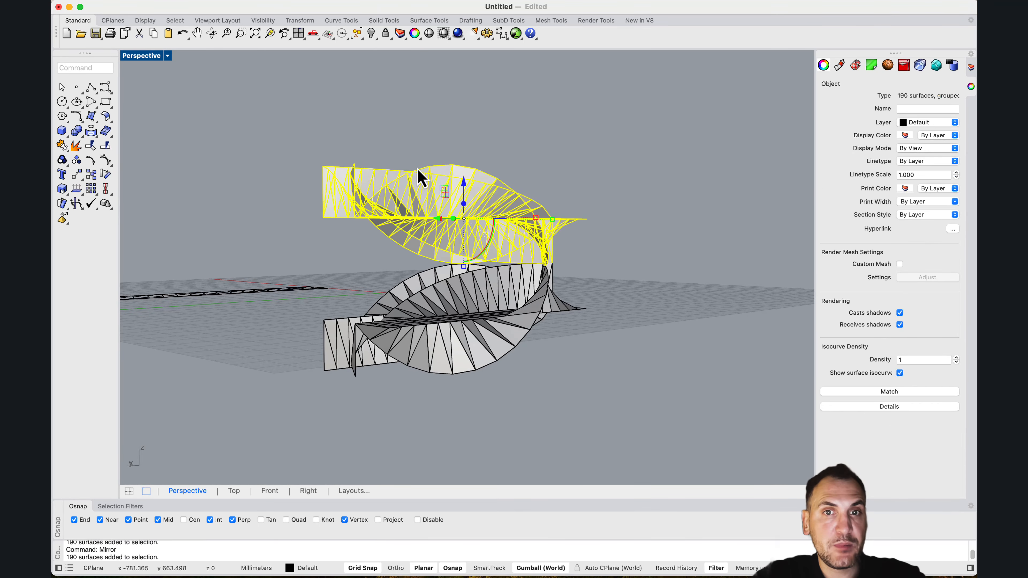
Move the mirrored five-strip copy down by its end corner onto the matching upper corner of the original form.
{"action": "right_click_drag", "start_coordinate": [420, 173], "coordinate": [484, 233]}
{"action": "left_click_drag", "start_coordinate": [511, 227], "coordinate": [446, 249]}
{"action": "right_click_drag", "start_coordinate": [447, 249], "coordinate": [372, 314]}
{"action": "left_click", "coordinate": [363, 306]}
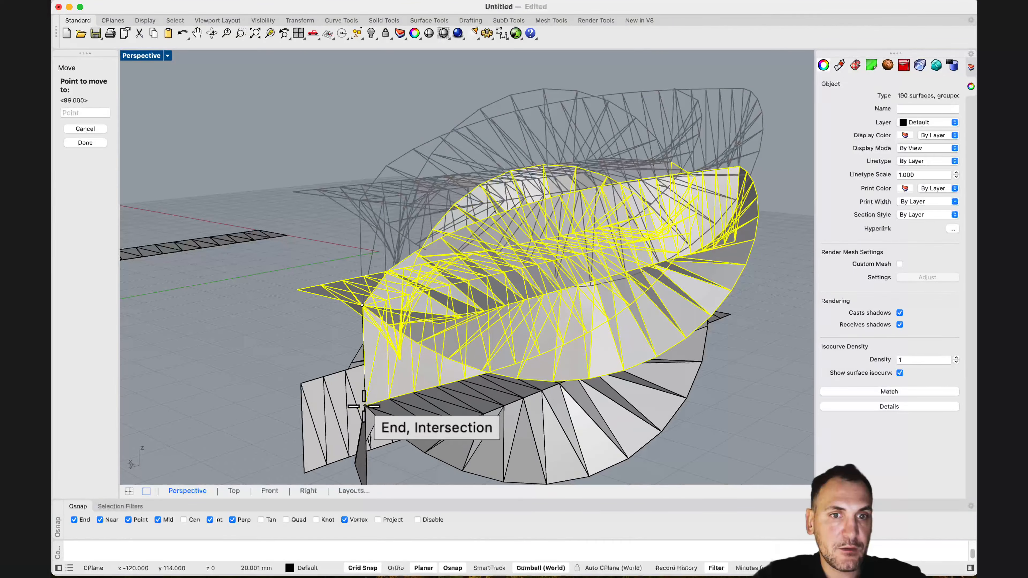
{"action": "left_click", "coordinate": [378, 428]}
{"action": "key", "text": "Escape"}
{"action": "scroll", "coordinate": [421, 360], "scroll_direction": "up", "scroll_amount": 5}
{"action": "scroll", "coordinate": [421, 360], "scroll_direction": "down", "scroll_amount": 5}
{"action": "right_click_drag", "start_coordinate": [390, 368], "coordinate": [219, 396]}
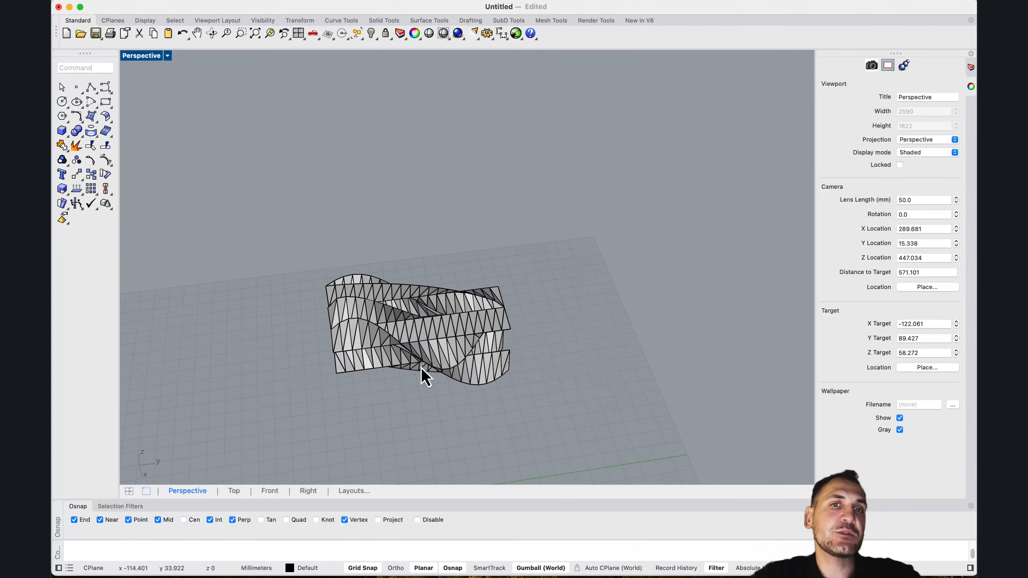
Examine the stacked form and its joints from several sides and from above.
{"action": "type", "text": "zs"}
{"action": "key", "text": "Return"}
{"action": "key", "text": "Escape"}
{"action": "right_click_drag", "start_coordinate": [470, 310], "coordinate": [382, 324]}
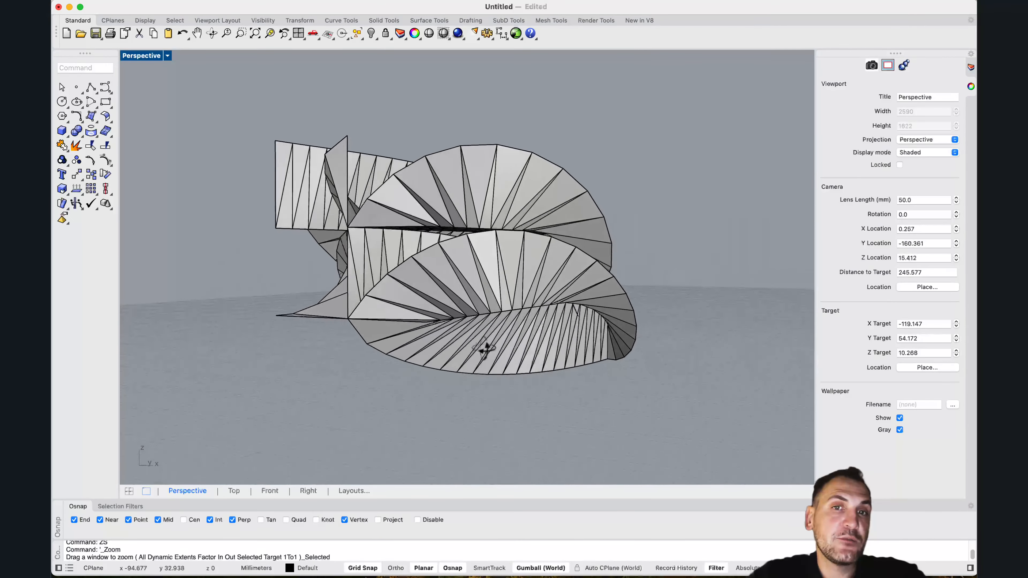
{"action": "right_click_drag", "start_coordinate": [506, 344], "coordinate": [342, 369]}
{"action": "scroll", "coordinate": [412, 346], "scroll_direction": "down", "scroll_amount": 5}
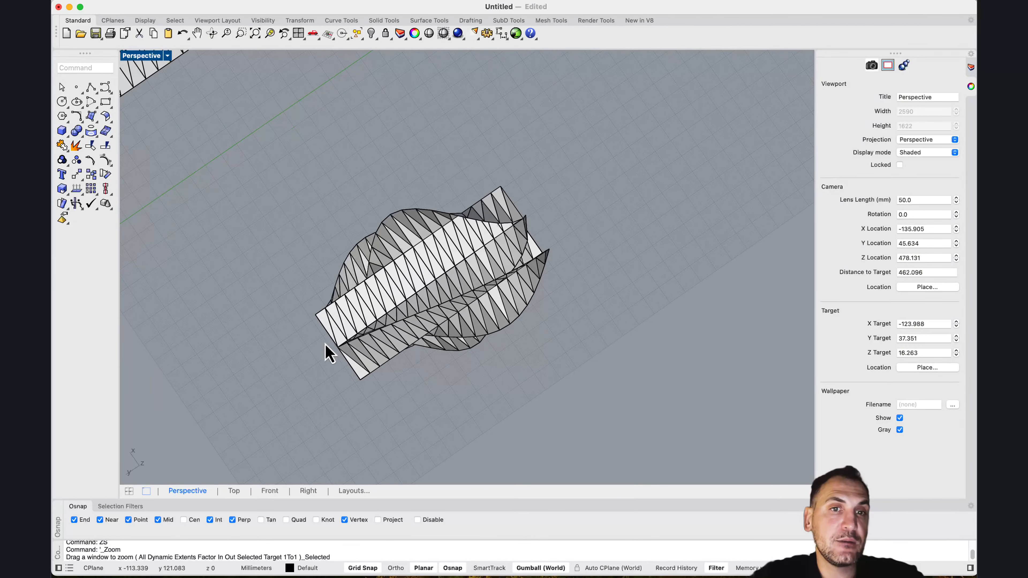
{"action": "right_click_drag", "start_coordinate": [381, 330], "coordinate": [472, 280]}
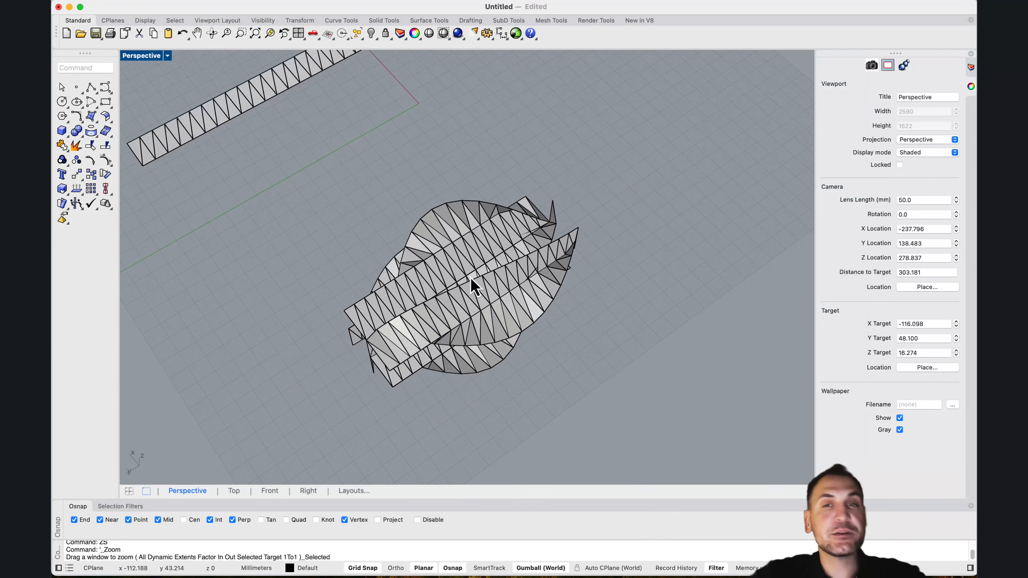
{"action": "right_click_drag", "start_coordinate": [443, 320], "coordinate": [558, 306]}
Pull the outer crescent strip of the upper copy away from the form along the X axis and delete it.
{"action": "left_click", "coordinate": [538, 300]}
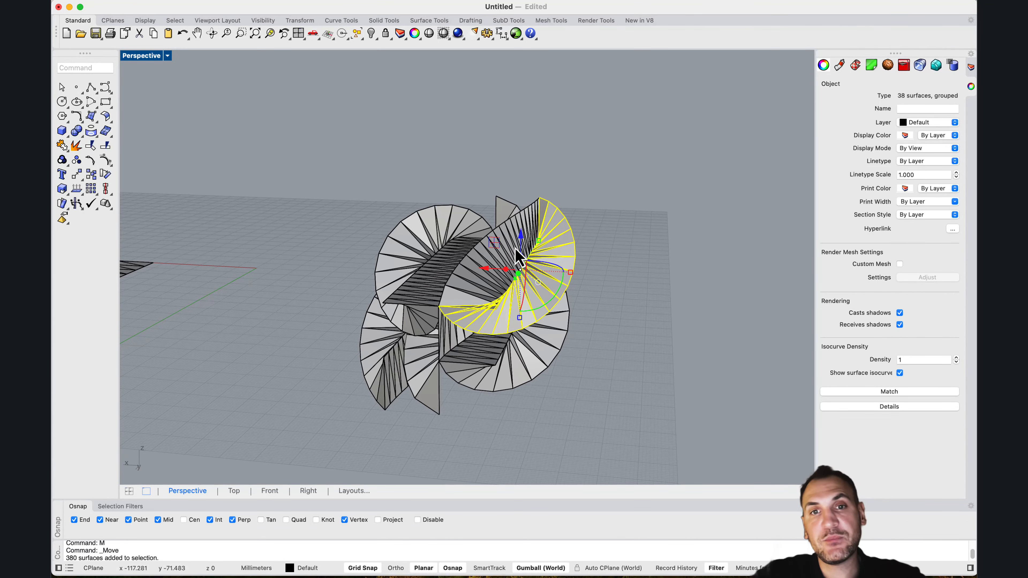
{"action": "left_click_drag", "start_coordinate": [485, 269], "coordinate": [582, 272]}
{"action": "right_click_drag", "start_coordinate": [592, 318], "coordinate": [561, 295]}
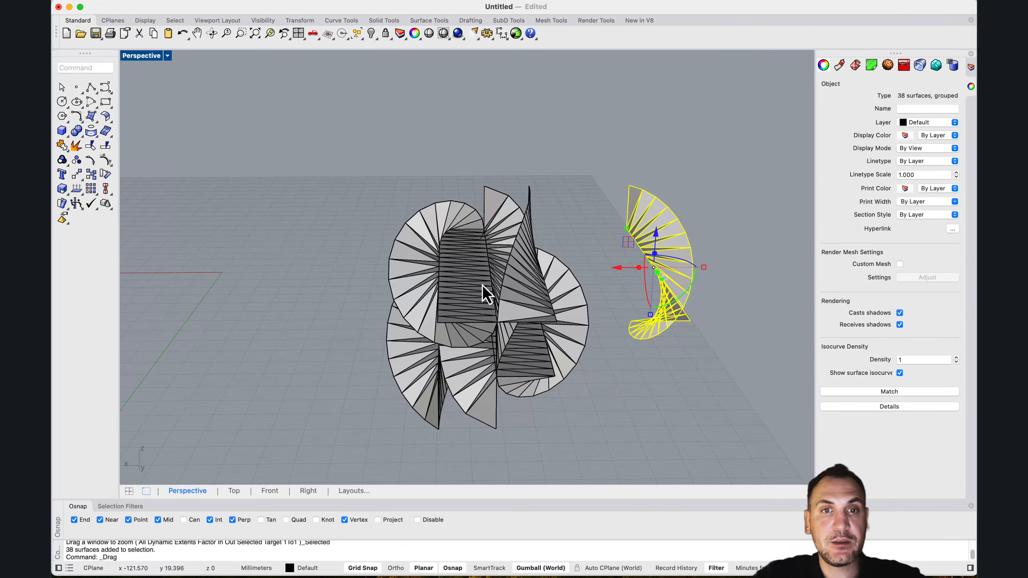
{"action": "right_click_drag", "start_coordinate": [483, 288], "coordinate": [449, 291]}
{"action": "key", "text": "Delete"}
{"action": "scroll", "coordinate": [583, 279], "scroll_direction": "down", "scroll_amount": 8}
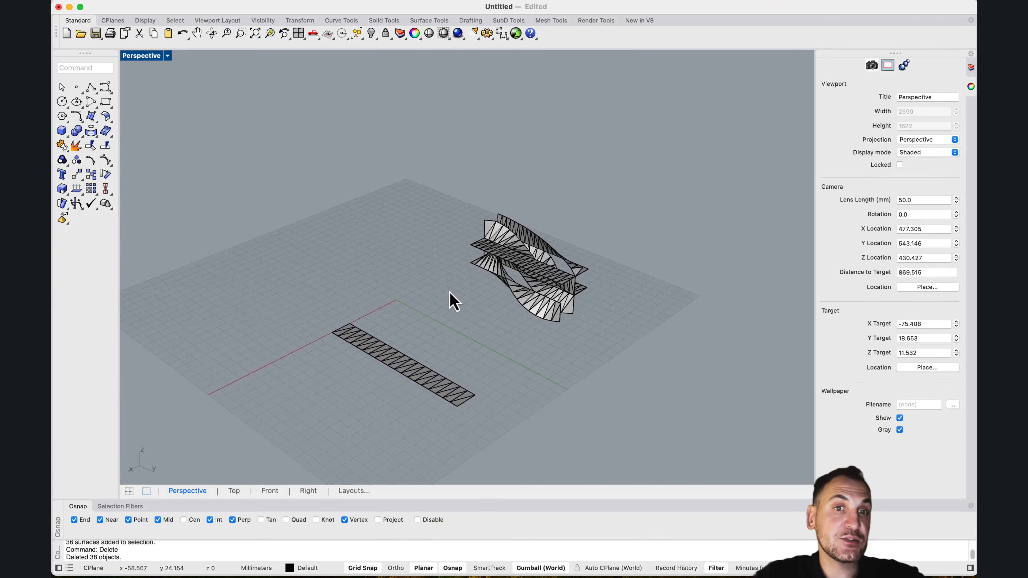
{"action": "scroll", "coordinate": [449, 298], "scroll_direction": "up", "scroll_amount": 5}
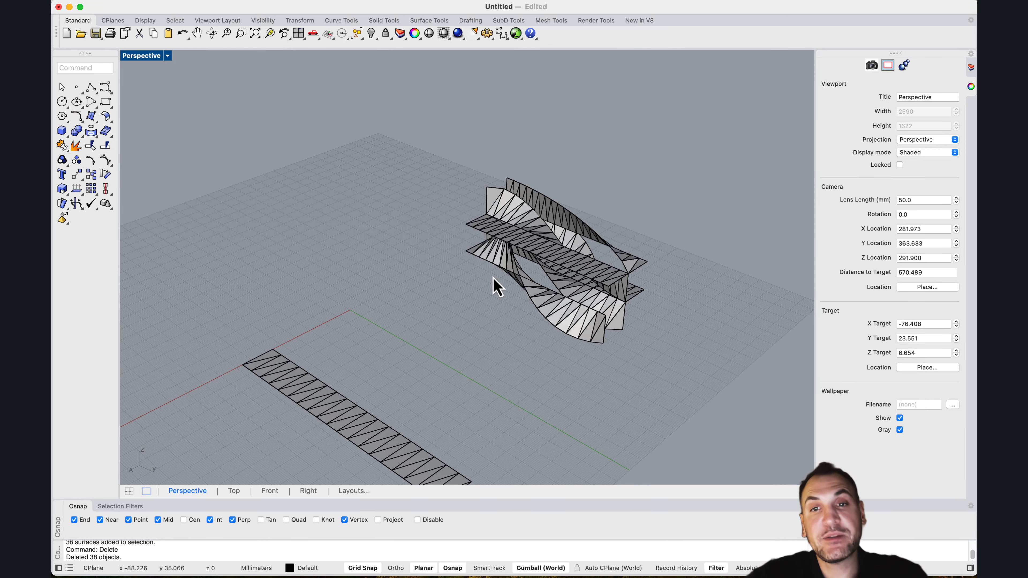
{"action": "right_click_drag", "start_coordinate": [458, 286], "coordinate": [449, 261], "text": "shift"}
{"action": "scroll", "coordinate": [577, 223], "scroll_direction": "up", "scroll_amount": 2}
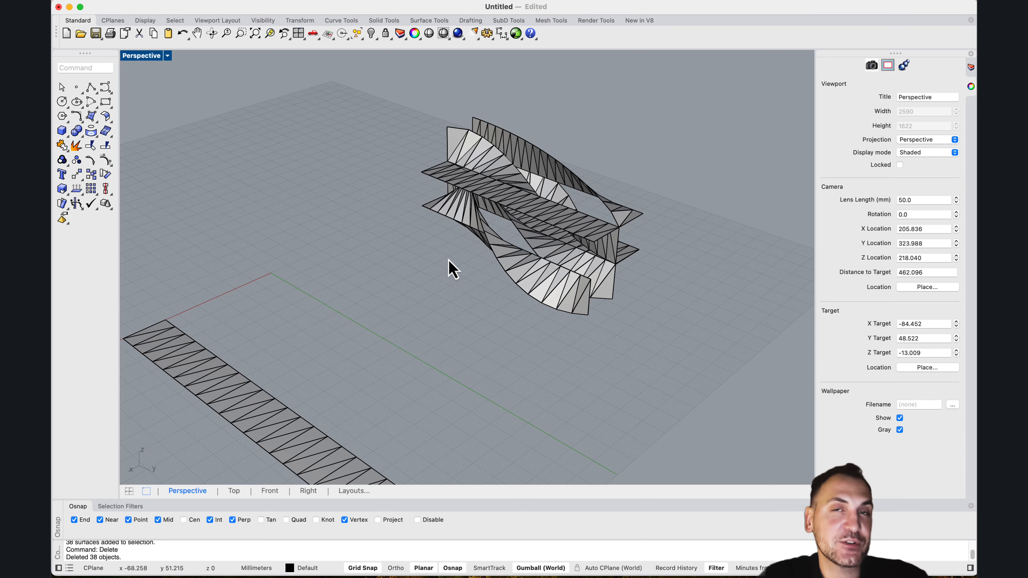
{"action": "mouse_move", "coordinate": [515, 333]}
{"action": "right_mouse_down"}
{"action": "mouse_move", "coordinate": [476, 316]}
{"action": "mouse_move", "coordinate": [492, 288]}
{"action": "mouse_move", "coordinate": [506, 343]}
{"action": "right_mouse_up"}
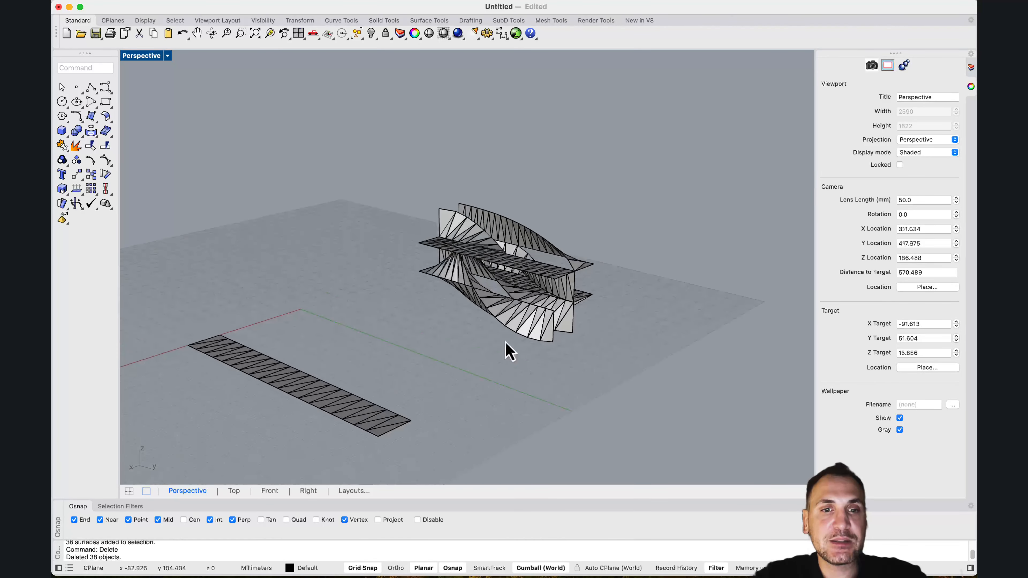
Switch to the Grasshopper definition in a wider window and remove the unconnected Slider and the unused Series component with its Step slider.
{"action": "left_click", "coordinate": [515, 36]}
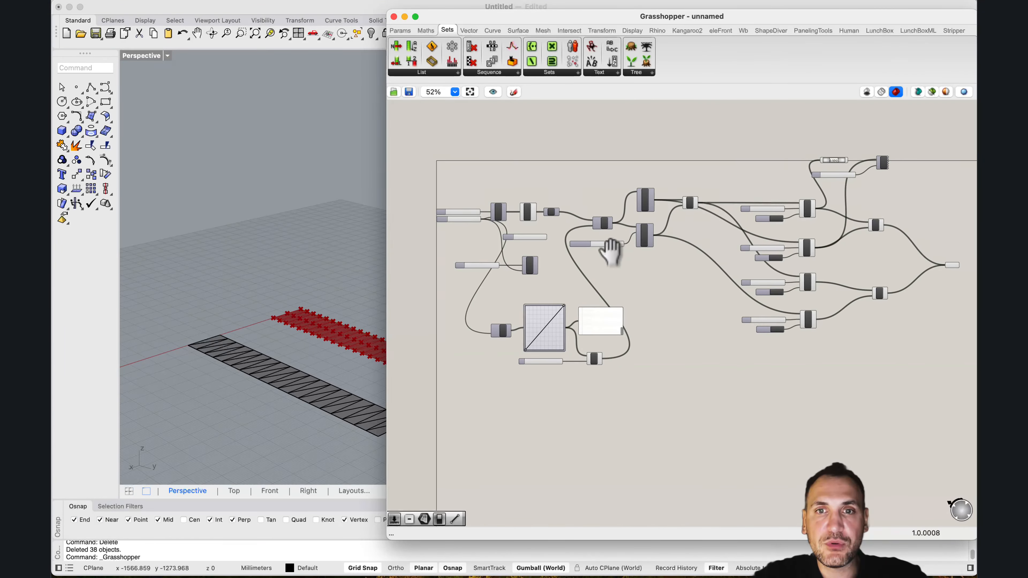
{"action": "scroll", "coordinate": [696, 260], "scroll_direction": "up", "scroll_amount": 5}
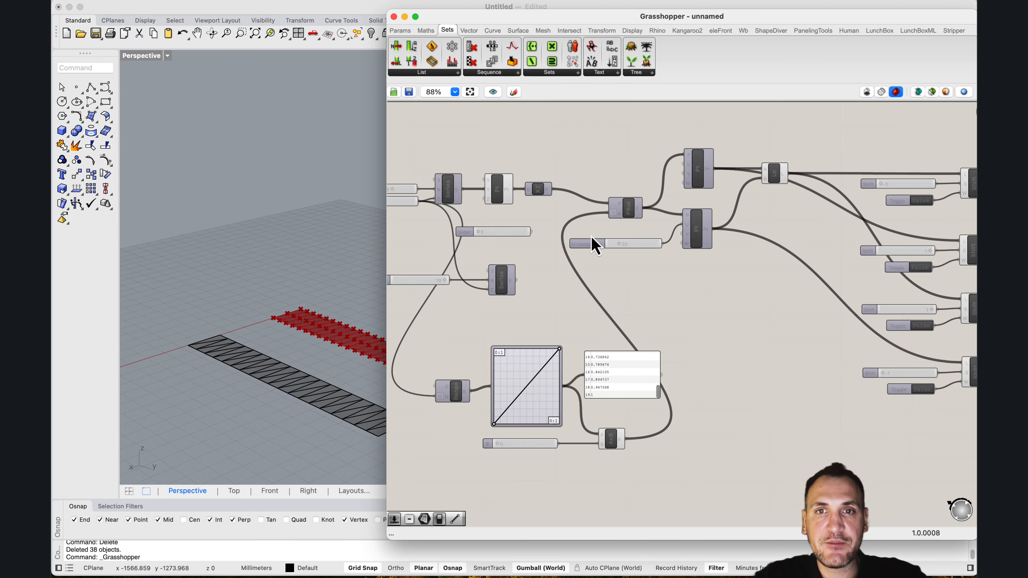
{"action": "left_click_drag", "start_coordinate": [386, 219], "coordinate": [166, 225]}
{"action": "right_click_drag", "start_coordinate": [327, 229], "coordinate": [370, 235]}
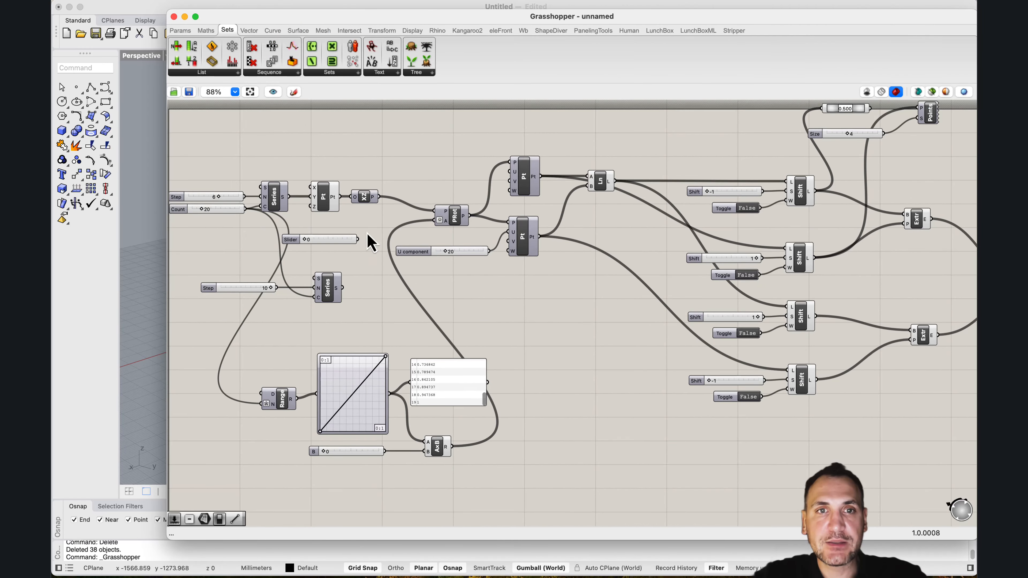
{"action": "scroll", "coordinate": [376, 227], "scroll_direction": "down", "scroll_amount": 1}
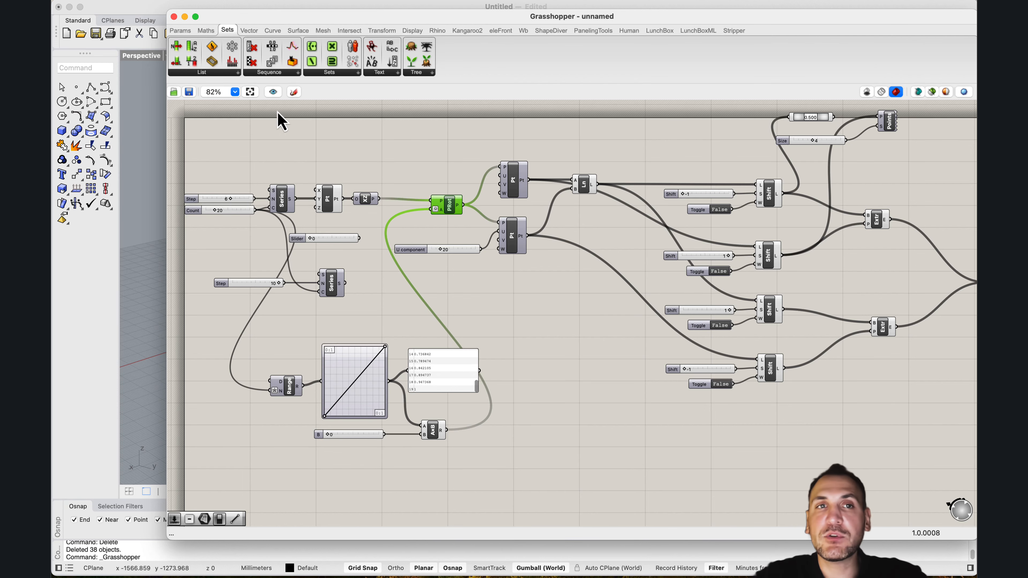
{"action": "left_click_drag", "start_coordinate": [220, 21], "coordinate": [229, 18]}
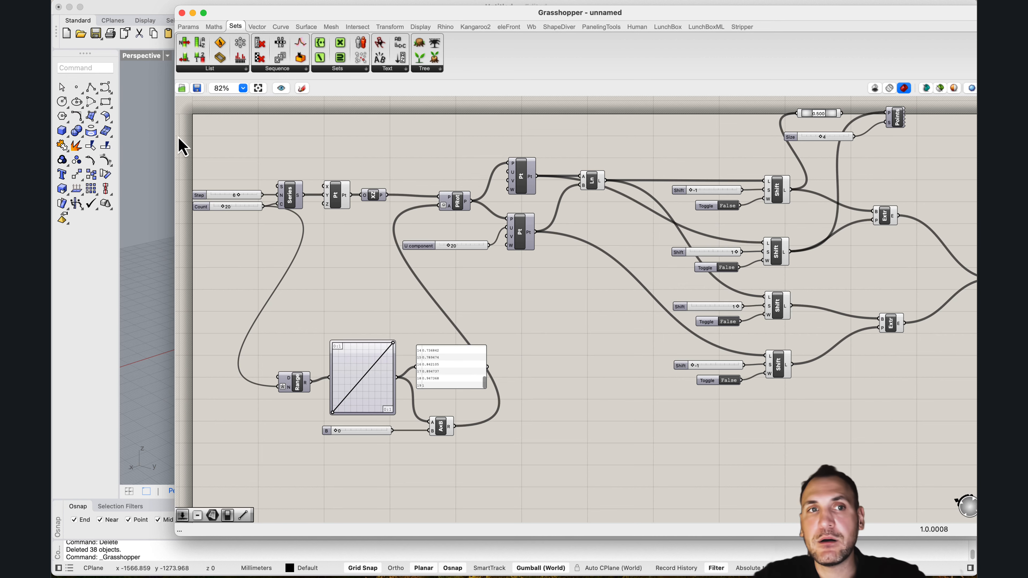
Narrow the Grasshopper window and shift it aside so the strip preview and the combined form are visible in the viewport.
{"action": "left_click_drag", "start_coordinate": [221, 125], "coordinate": [339, 121]}
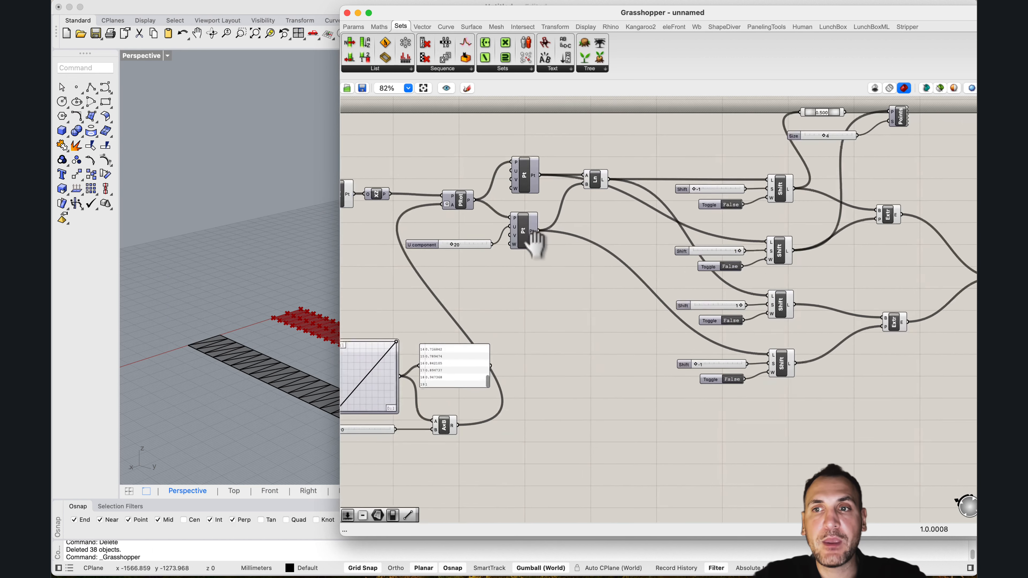
{"action": "scroll", "coordinate": [713, 235], "scroll_direction": "down", "scroll_amount": 5}
{"action": "left_click_drag", "start_coordinate": [438, 18], "coordinate": [689, 18]}
{"action": "right_click_drag", "start_coordinate": [433, 292], "coordinate": [399, 299]}
{"action": "right_click_drag", "start_coordinate": [656, 318], "coordinate": [719, 318]}
Try multiplier slider B at 186, set it back to 0, and move the graph mapper slightly down.
{"action": "scroll", "coordinate": [718, 320], "scroll_direction": "up", "scroll_amount": 10}
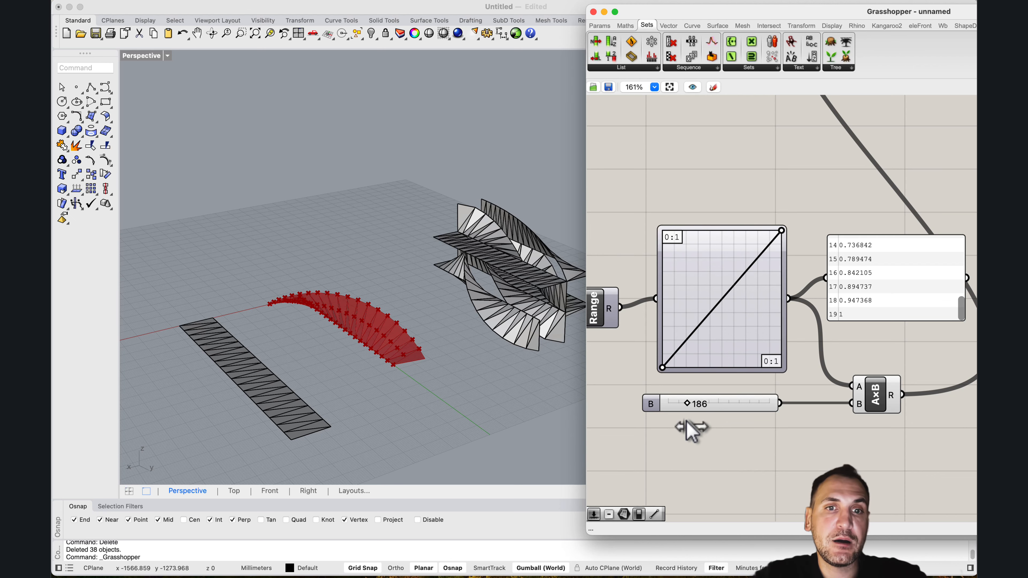
{"action": "right_click_drag", "start_coordinate": [384, 308], "coordinate": [449, 259]}
{"action": "left_click_drag", "start_coordinate": [708, 283], "coordinate": [709, 291]}
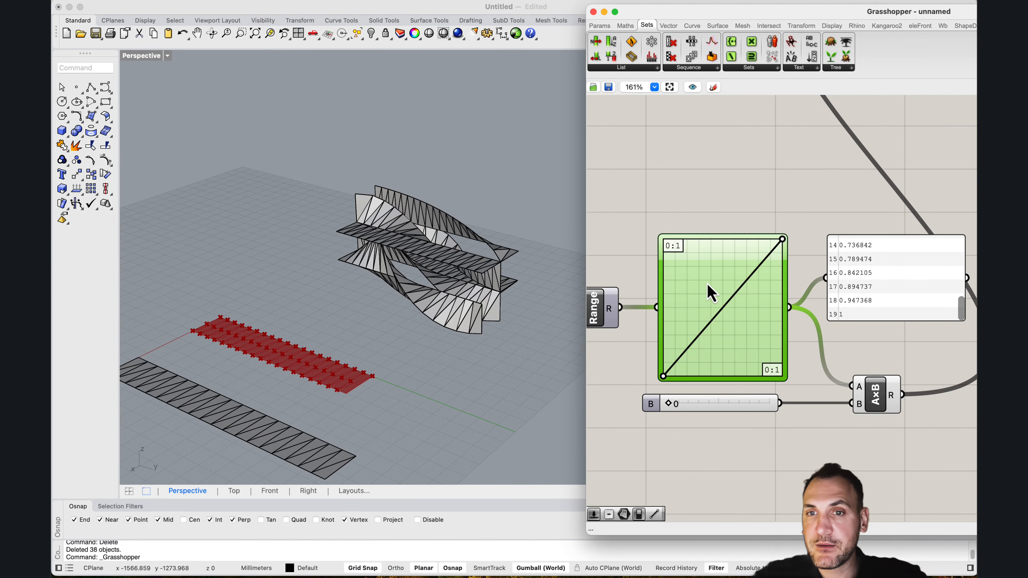